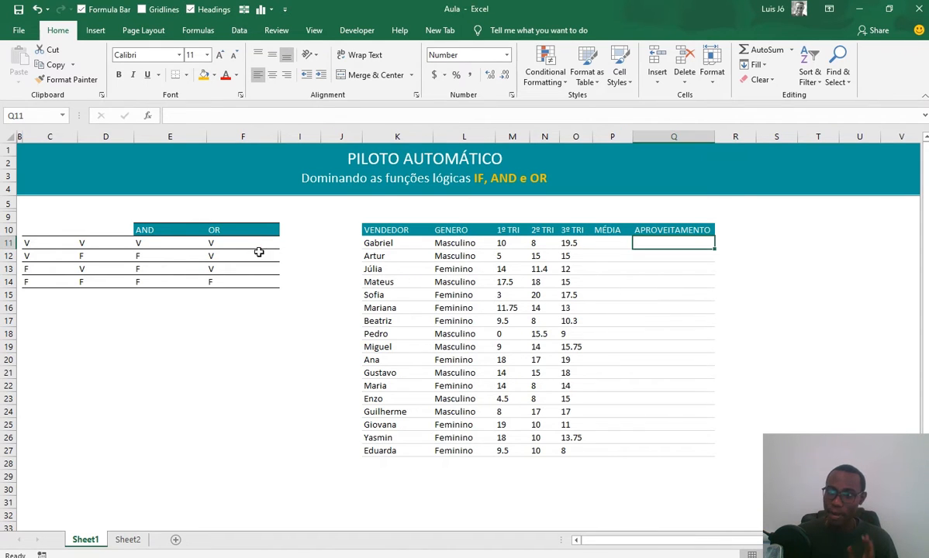
Clear the AND and OR results in E11:F14 of the truth table
{"action": "left_click", "coordinate": [122, 248]}
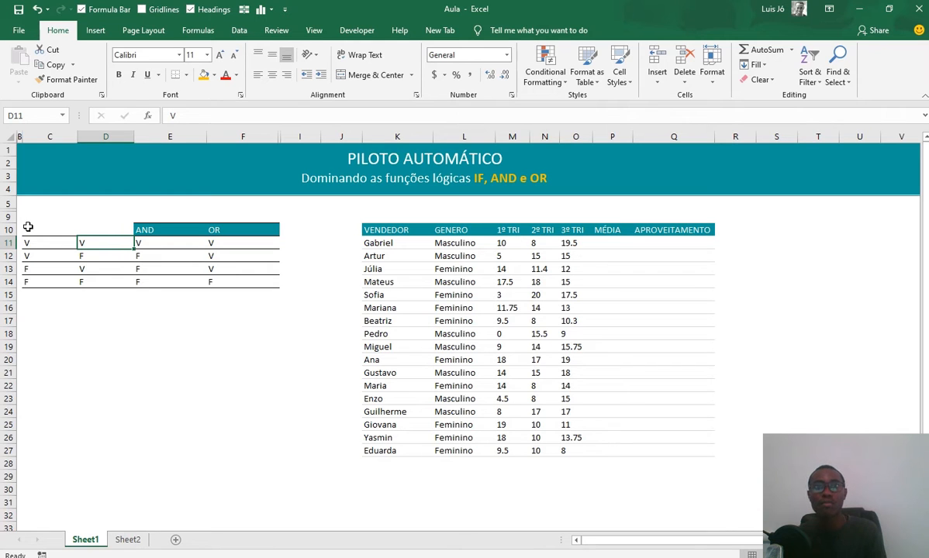
{"action": "left_click_drag", "start_coordinate": [28, 226], "coordinate": [263, 277]}
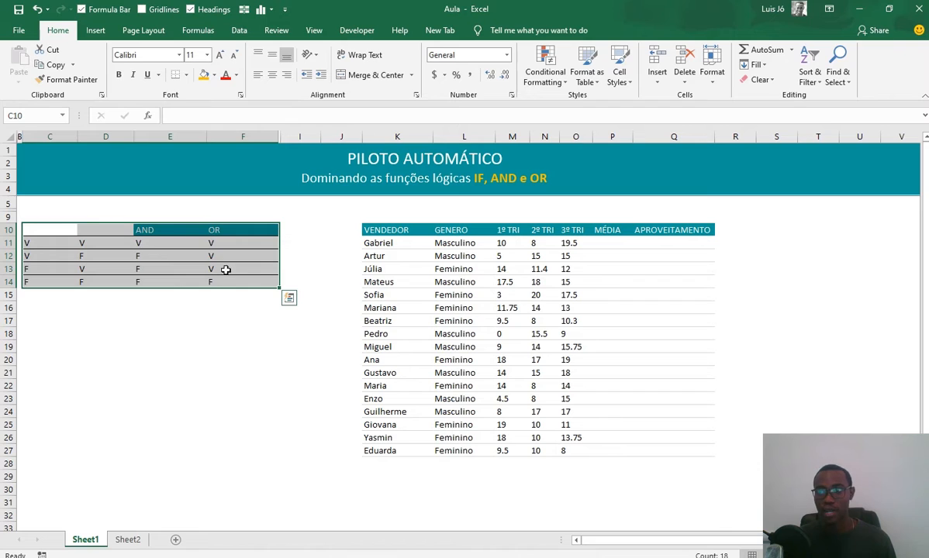
{"action": "left_click", "coordinate": [69, 229]}
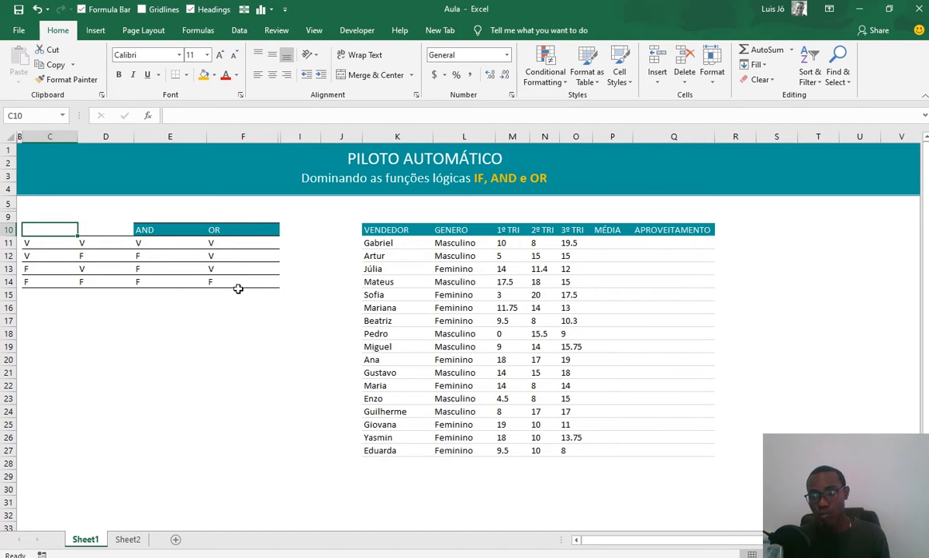
{"action": "left_click_drag", "start_coordinate": [141, 243], "coordinate": [209, 285]}
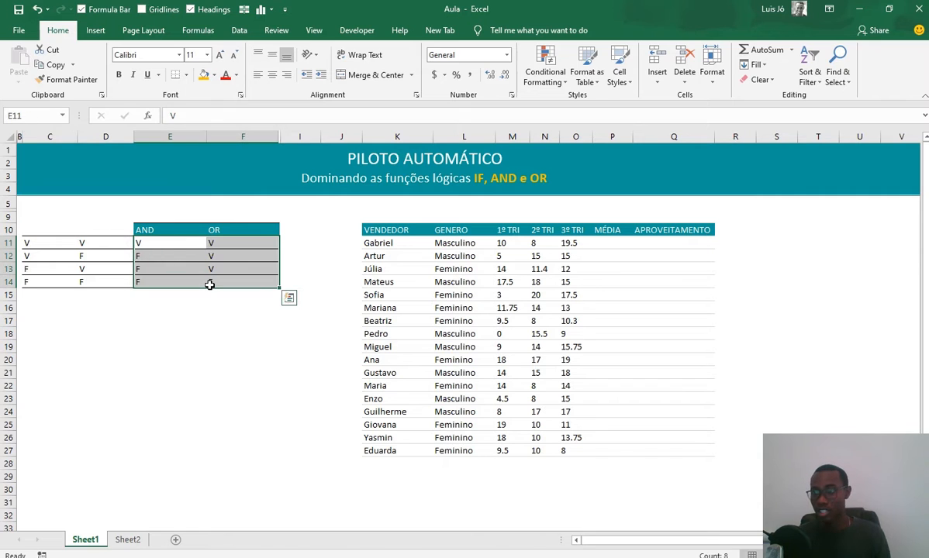
{"action": "key", "text": "Delete"}
Examine the V/F combinations in the truth table and the seller table, including its MÉDIA and APROVEITAMENTO columns
{"action": "left_click", "coordinate": [164, 242]}
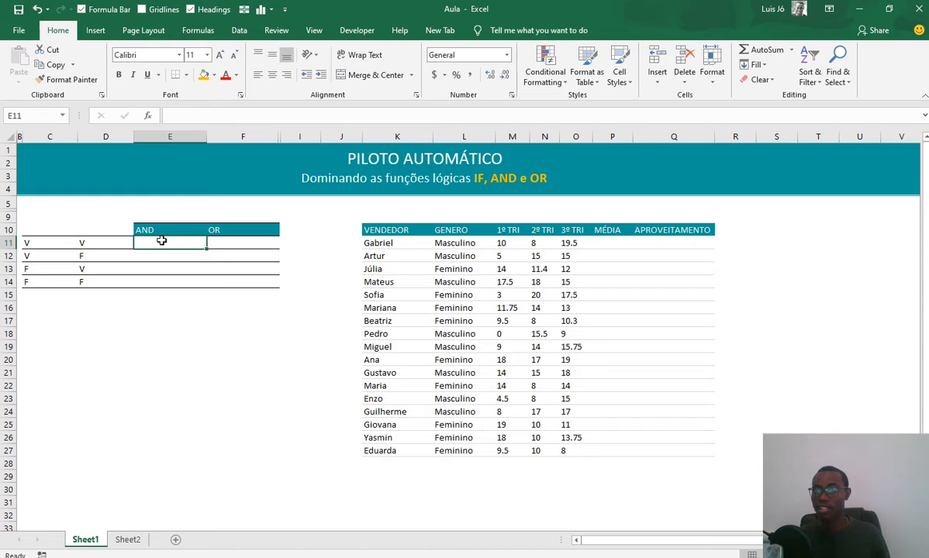
{"action": "key", "text": "Left"}
{"action": "key", "text": "Left"}
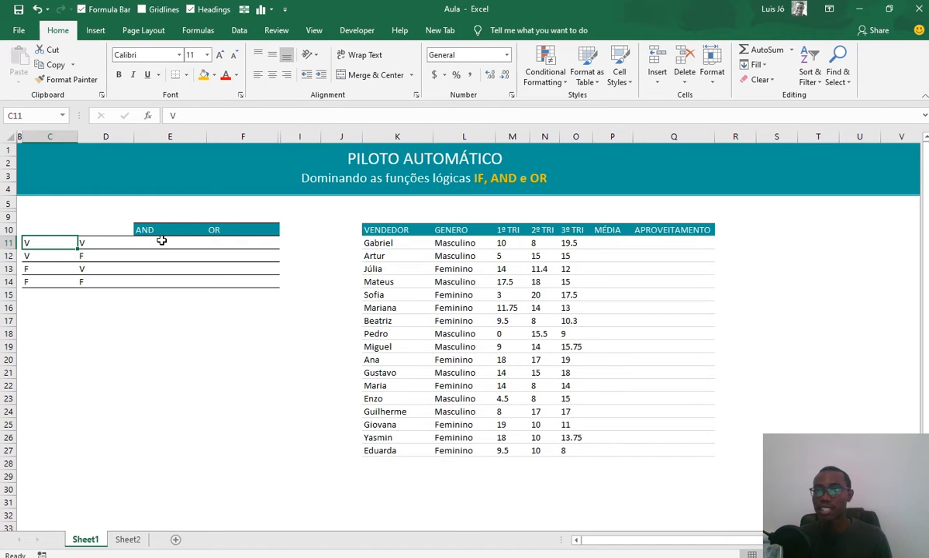
{"action": "left_click_drag", "start_coordinate": [74, 243], "coordinate": [97, 278]}
{"action": "left_click", "coordinate": [124, 251]}
{"action": "left_click", "coordinate": [146, 242]}
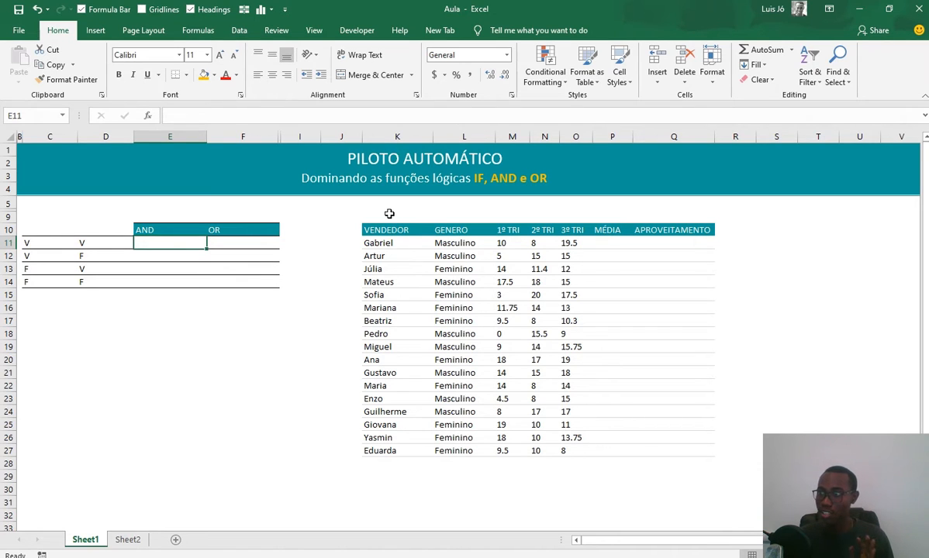
{"action": "left_click_drag", "start_coordinate": [364, 229], "coordinate": [693, 444]}
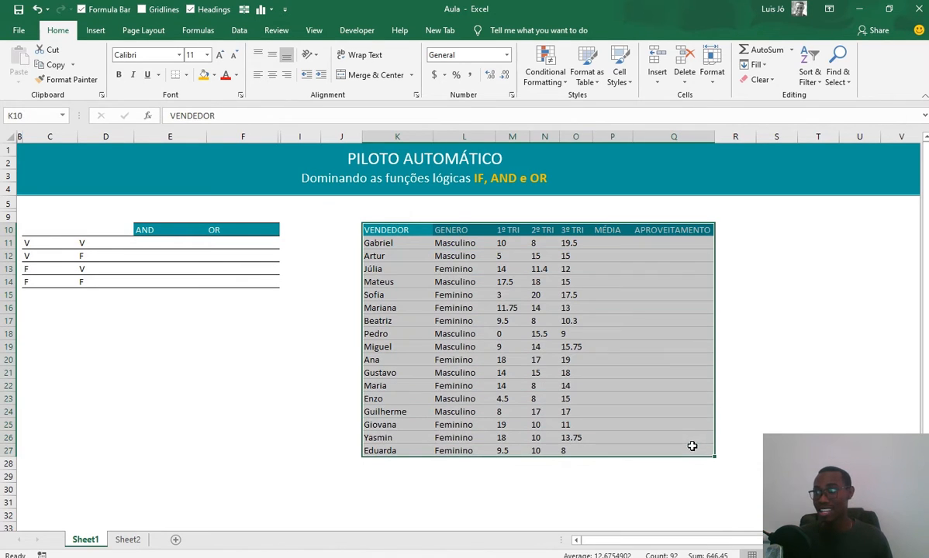
{"action": "left_click", "coordinate": [613, 243]}
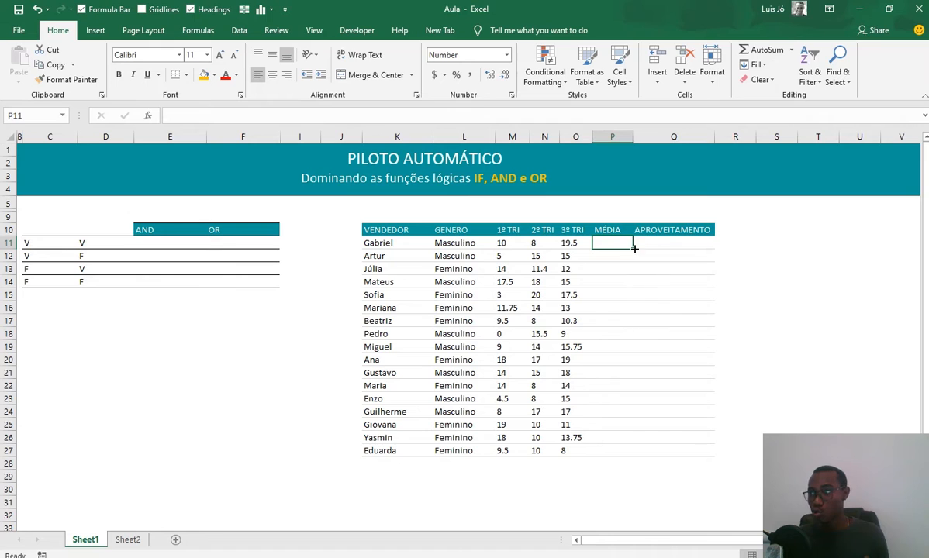
{"action": "left_click", "coordinate": [673, 244]}
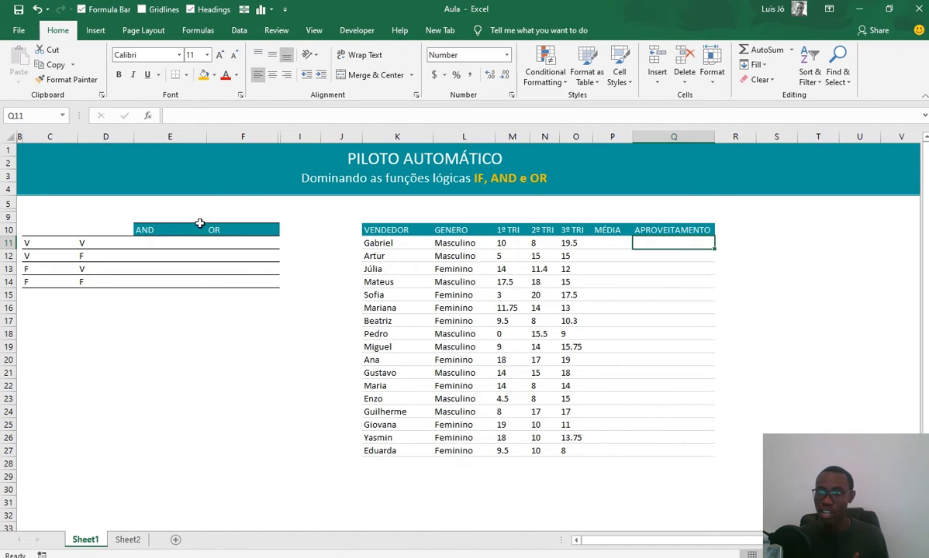
{"action": "left_click", "coordinate": [163, 244]}
{"action": "left_click_drag", "start_coordinate": [46, 243], "coordinate": [233, 283]}
{"action": "left_click", "coordinate": [165, 244]}
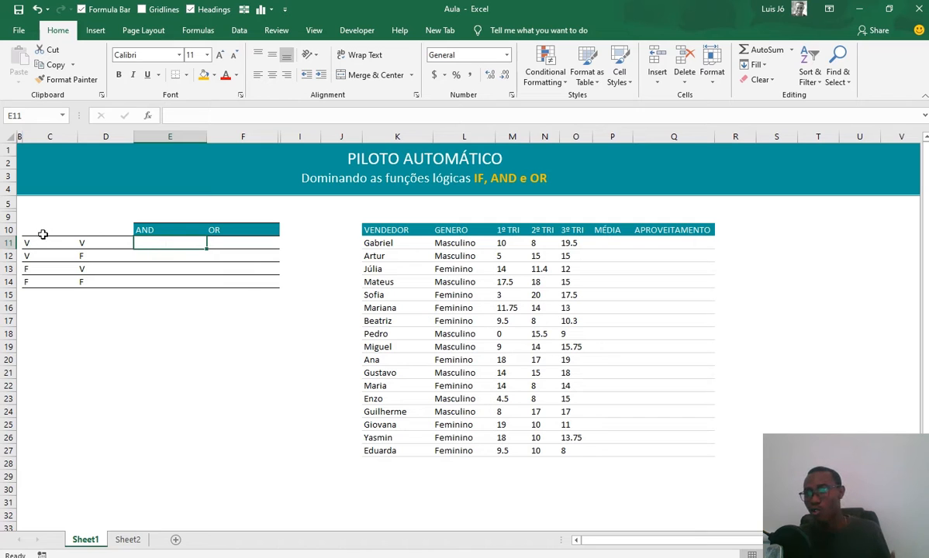
{"action": "left_click_drag", "start_coordinate": [41, 233], "coordinate": [220, 276]}
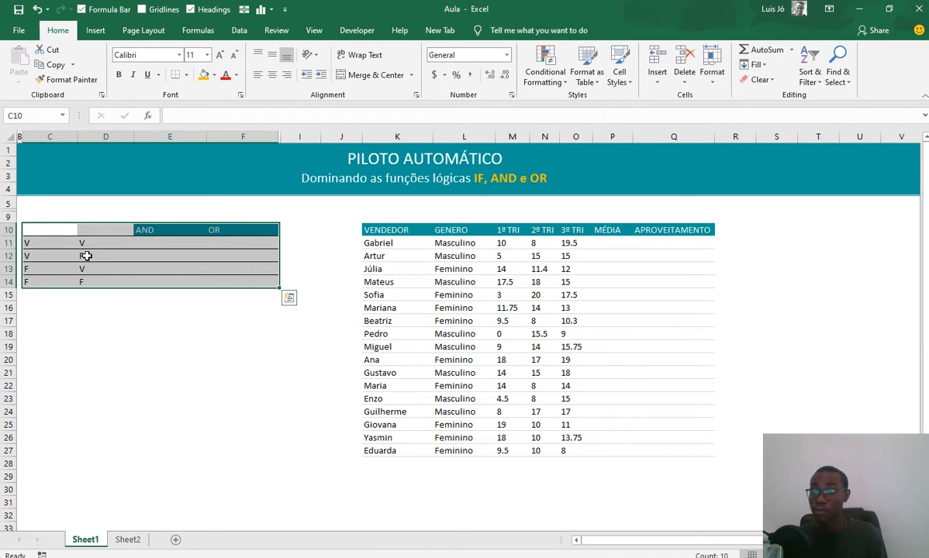
{"action": "left_click", "coordinate": [43, 226]}
{"action": "left_click_drag", "start_coordinate": [42, 226], "coordinate": [115, 281]}
{"action": "left_click", "coordinate": [73, 248]}
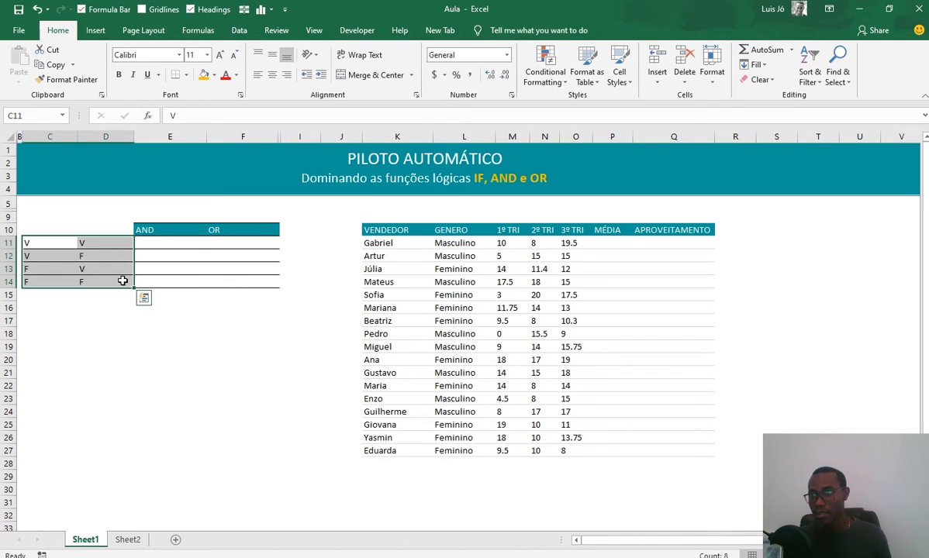
In the AND column, enter V in E11 for the V-V row and F in E14 for the F-F row
{"action": "left_click", "coordinate": [141, 241]}
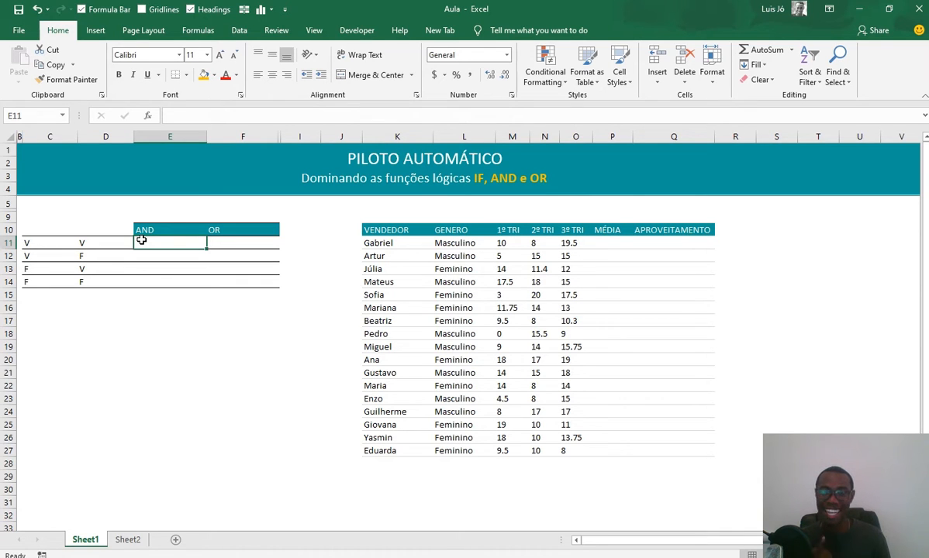
{"action": "type", "text": "V"}
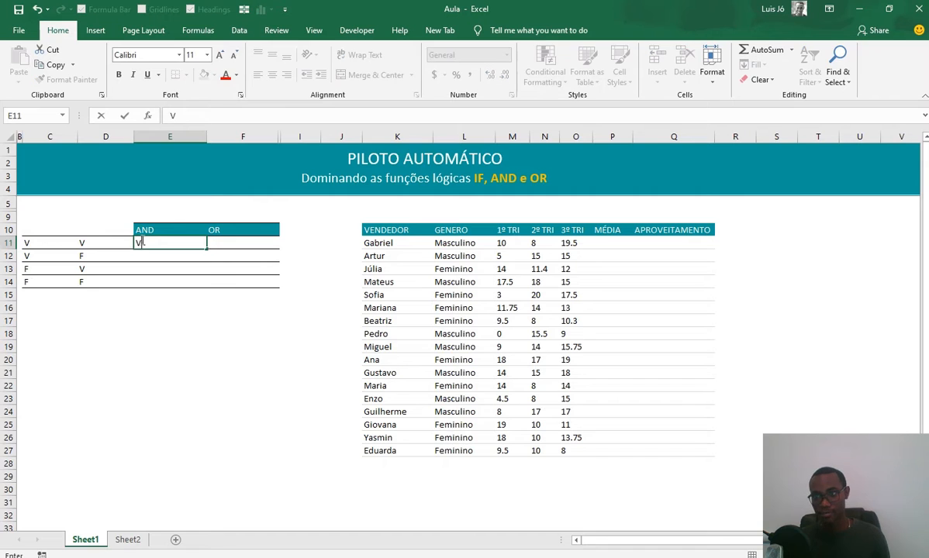
{"action": "key", "text": "Return"}
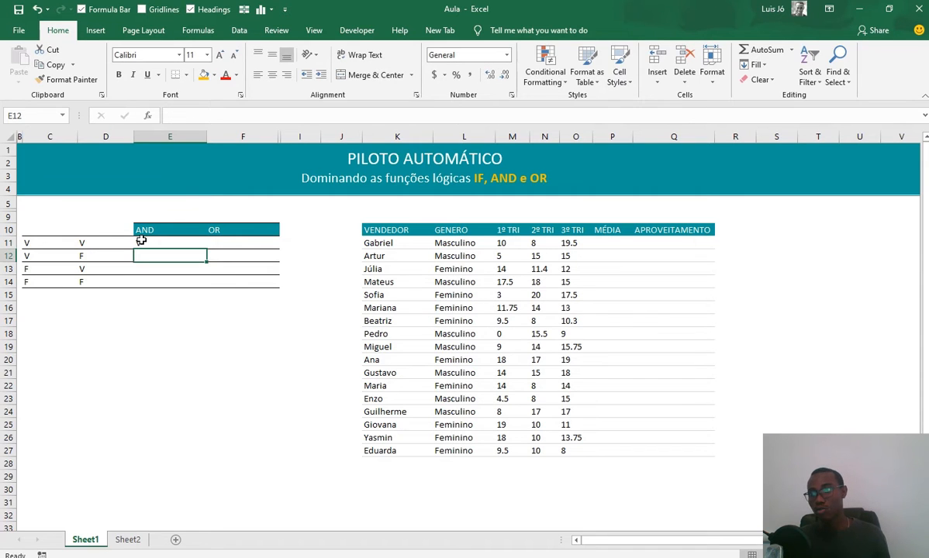
{"action": "key", "text": "Down"}
{"action": "key", "text": "Down"}
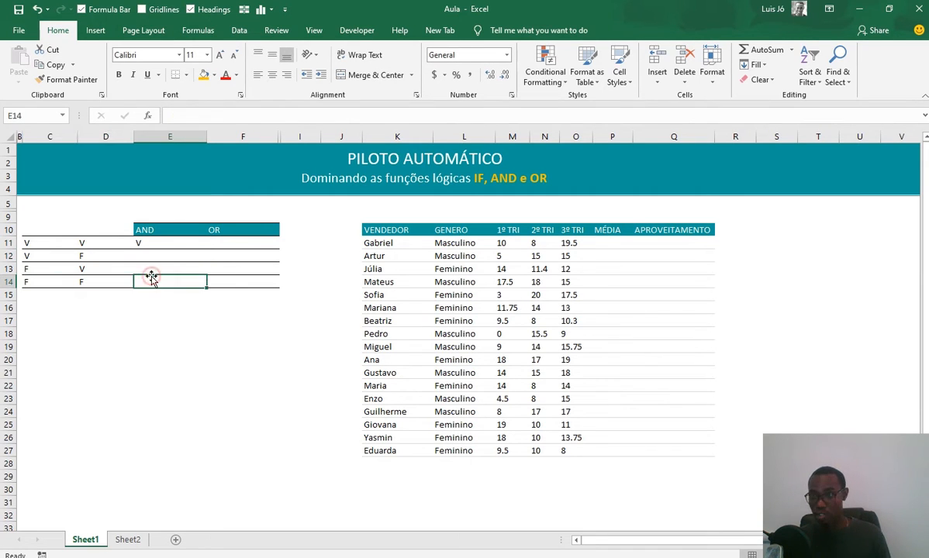
{"action": "type", "text": "F"}
{"action": "left_click", "coordinate": [116, 292]}
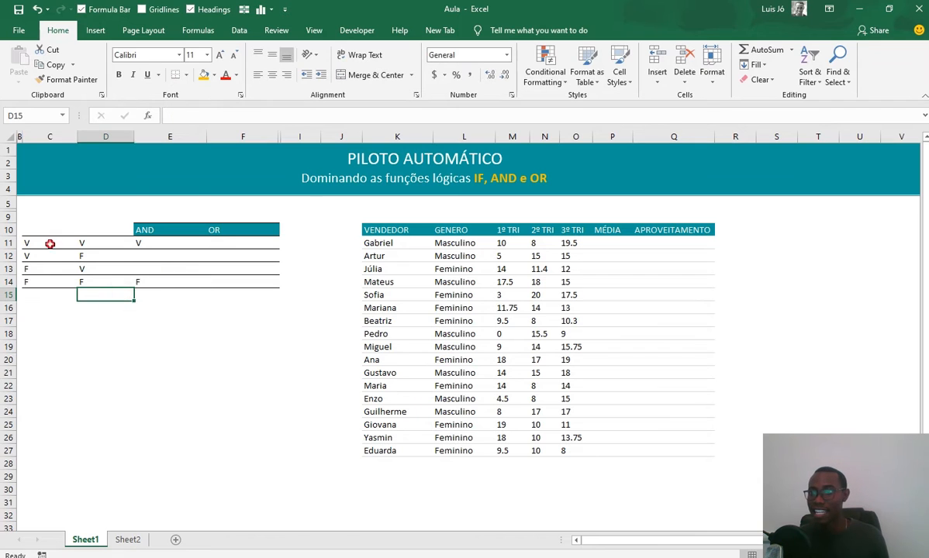
In the OR column, enter V in F11 for the V-V row and F in F14 for the F-F row
{"action": "left_click", "coordinate": [50, 243]}
{"action": "left_click", "coordinate": [32, 278]}
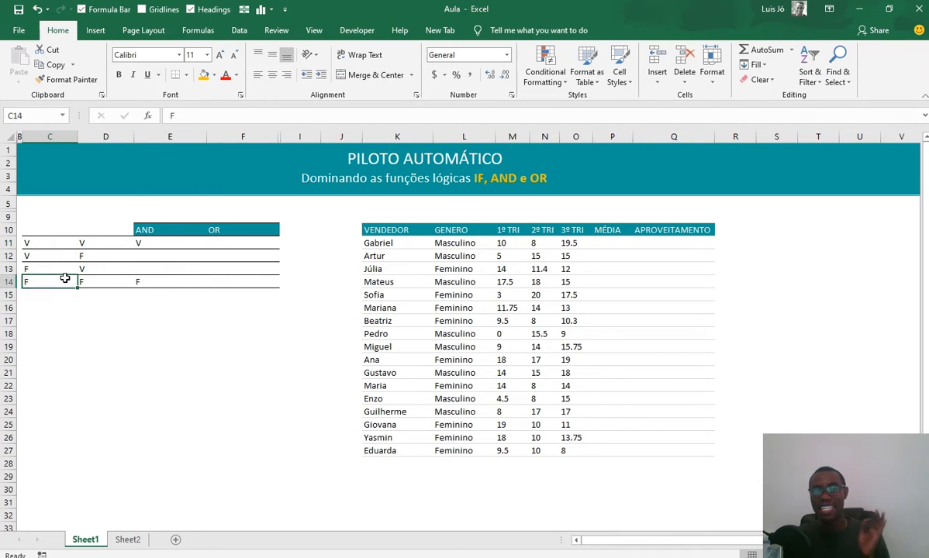
{"action": "left_click", "coordinate": [84, 283]}
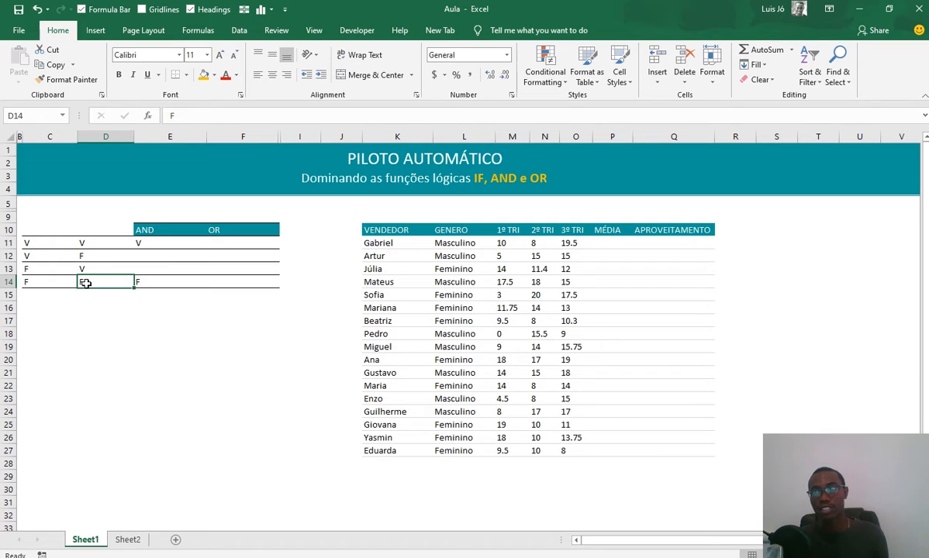
{"action": "left_click", "coordinate": [218, 243]}
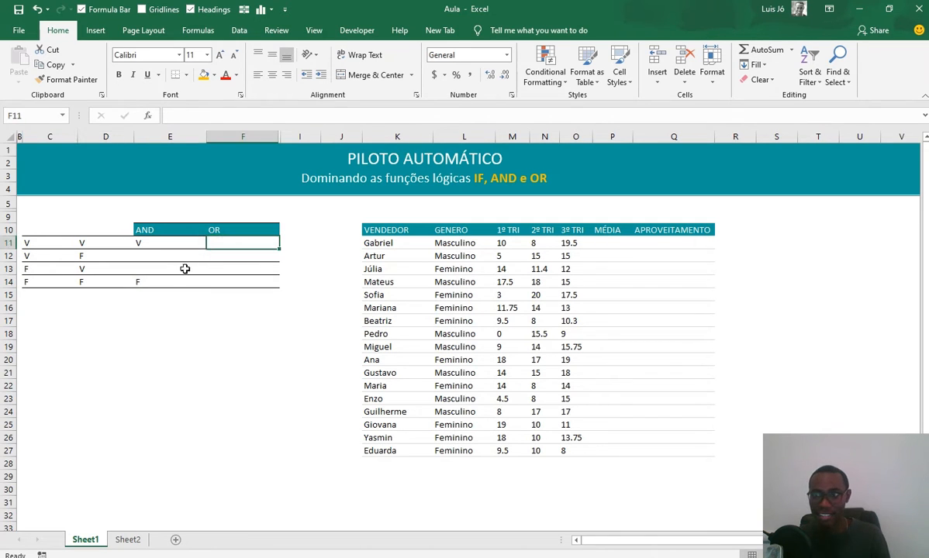
{"action": "left_click", "coordinate": [31, 243]}
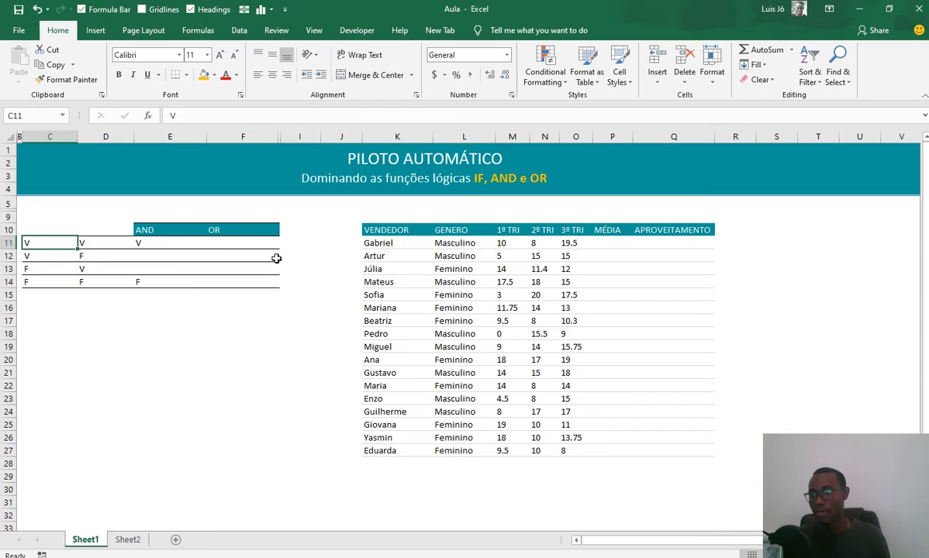
{"action": "left_click", "coordinate": [256, 245]}
{"action": "type", "text": "V"}
{"action": "left_click", "coordinate": [241, 281]}
{"action": "type", "text": "F"}
{"action": "key", "text": "Return"}
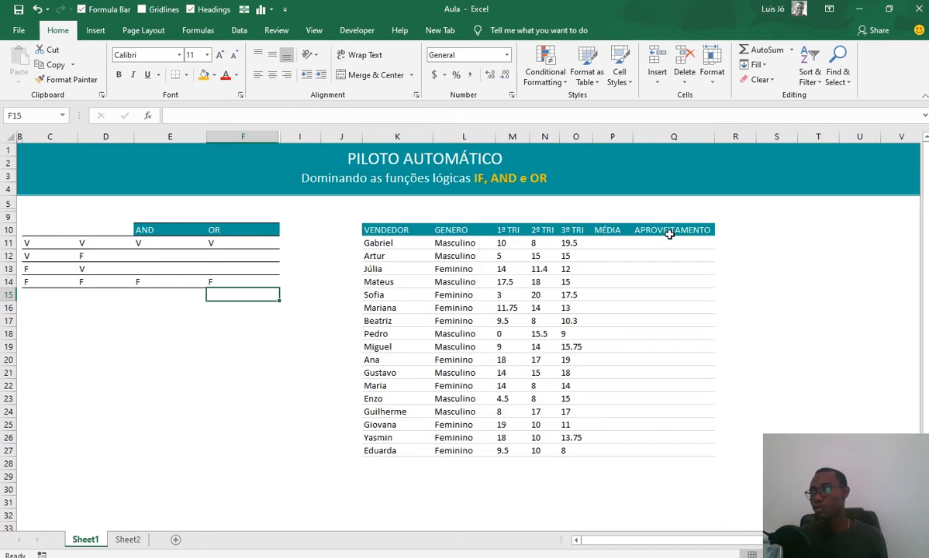
Enter =M11>=10 in E19 to test whether the first seller's 1º TRI value is at least 10
{"action": "left_click", "coordinate": [739, 245]}
{"action": "left_click", "coordinate": [515, 243]}
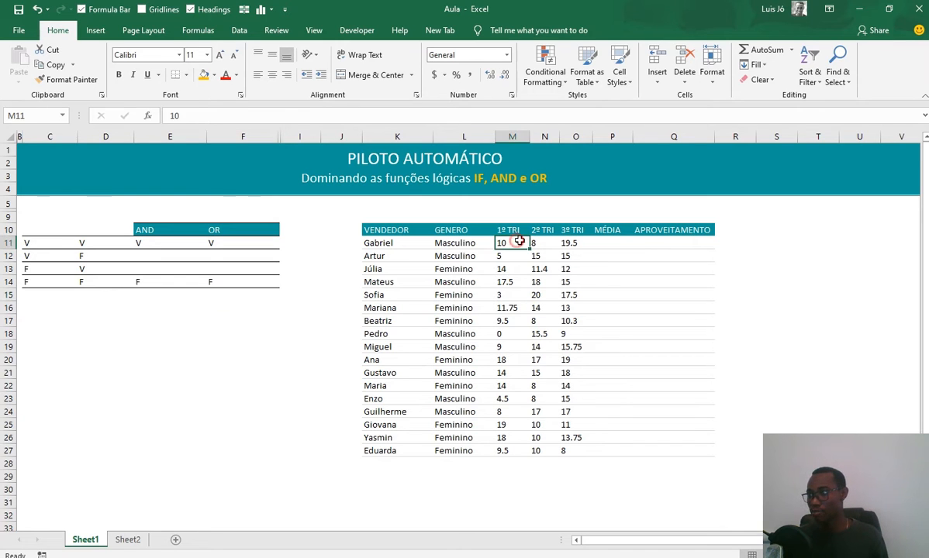
{"action": "left_click", "coordinate": [537, 244]}
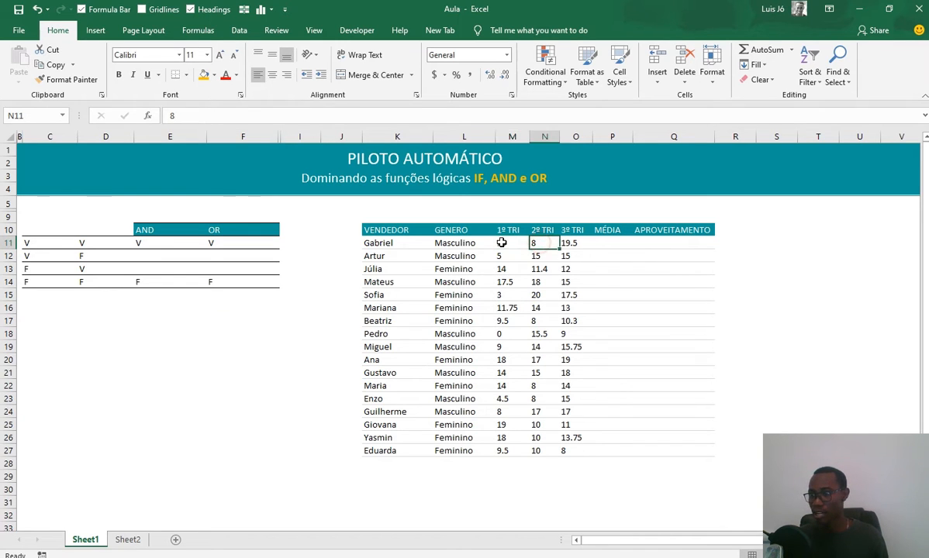
{"action": "left_click", "coordinate": [180, 332]}
{"action": "left_click", "coordinate": [507, 243]}
{"action": "left_click", "coordinate": [138, 345]}
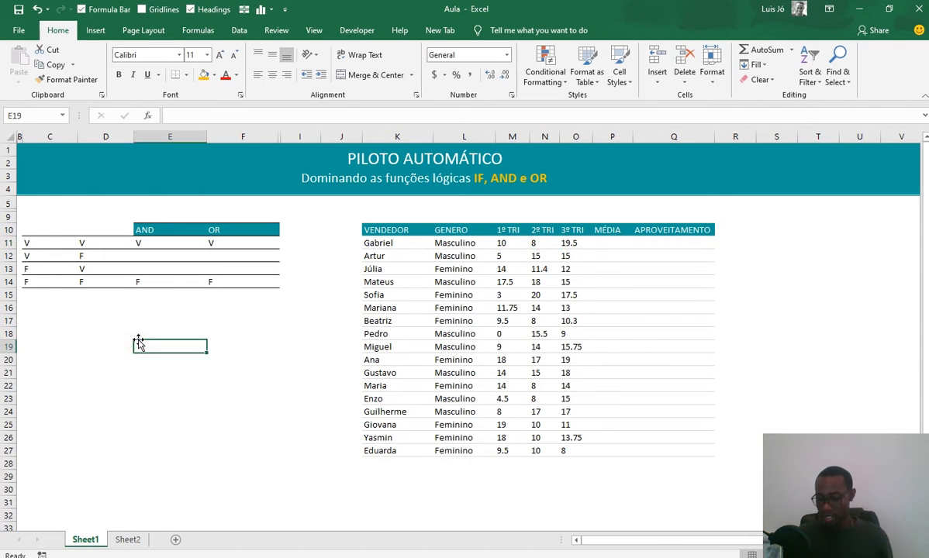
{"action": "type", "text": "="}
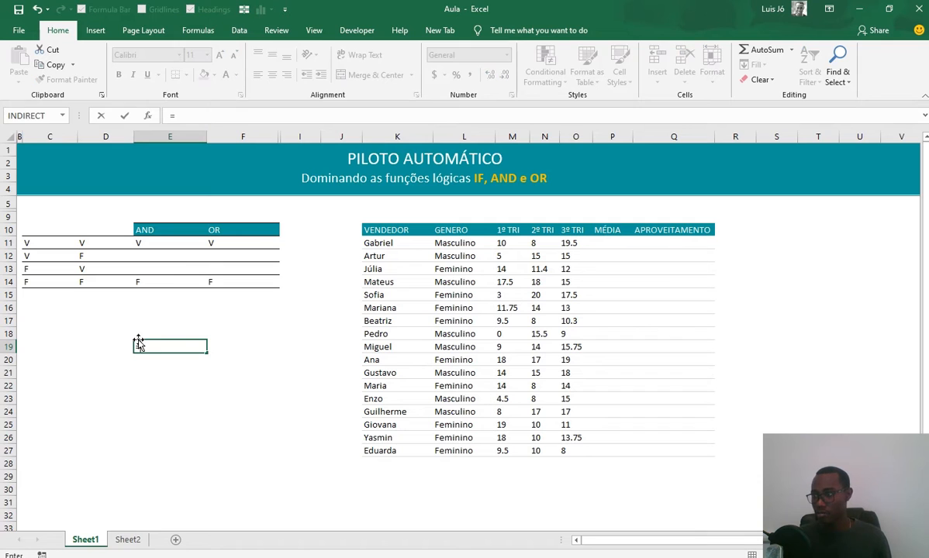
{"action": "left_click", "coordinate": [506, 244]}
{"action": "type", "text": ">=10"}
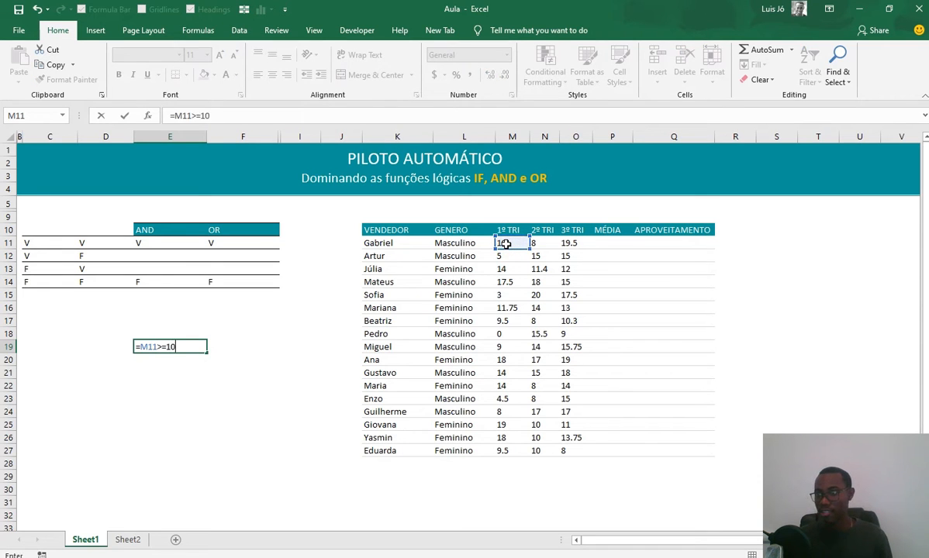
{"action": "key", "text": "Return"}
{"action": "key", "text": "Up"}
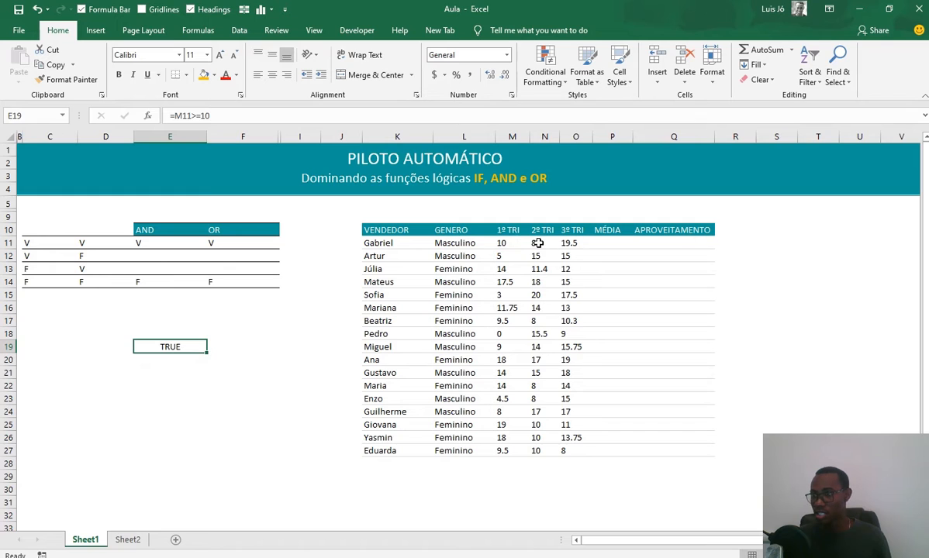
Enter =N11>=10 in F19 to test whether the first seller's 2º TRI value is at least 10
{"action": "left_click", "coordinate": [215, 346]}
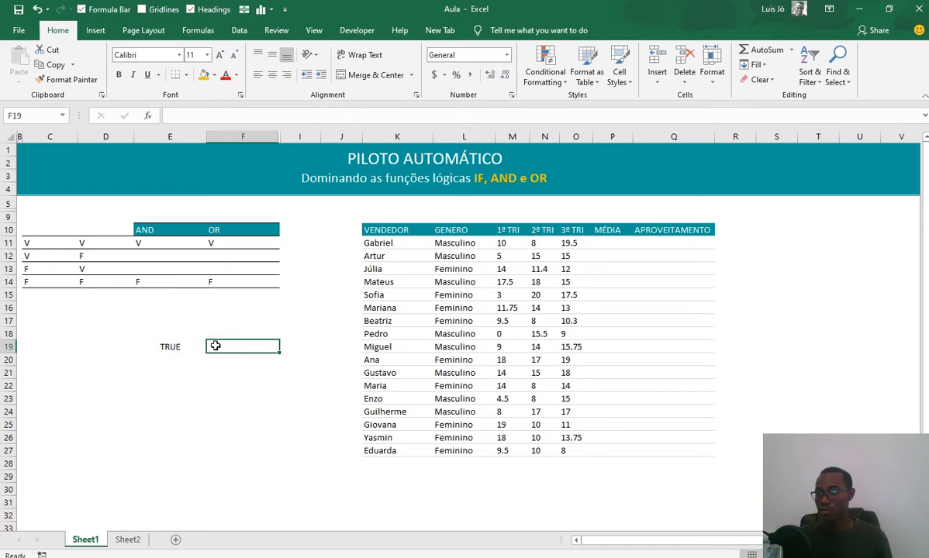
{"action": "type", "text": "="}
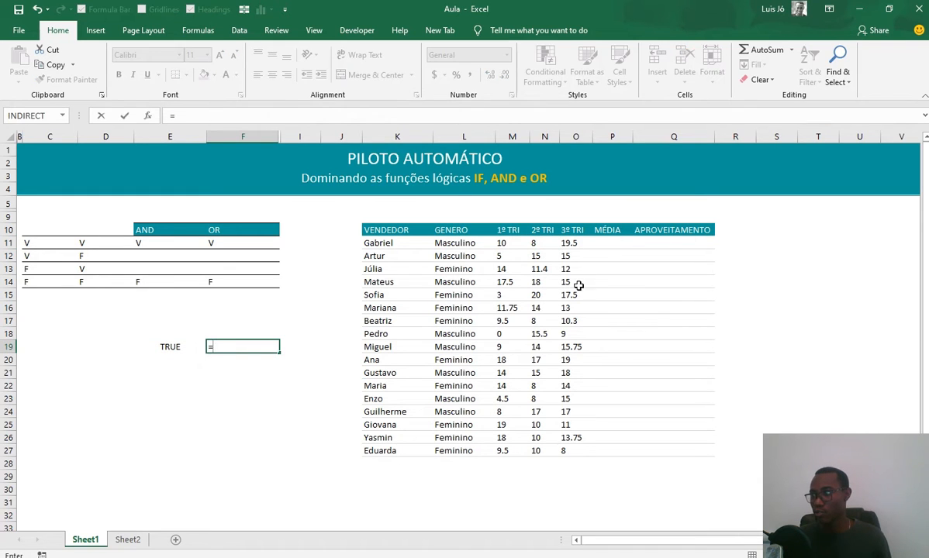
{"action": "left_click", "coordinate": [530, 243]}
{"action": "type", "text": ">=10"}
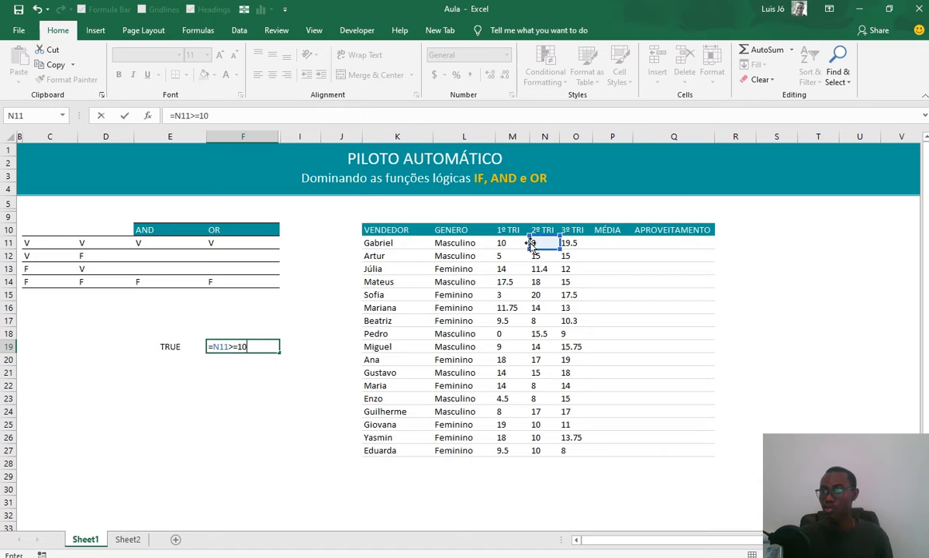
{"action": "key", "text": "Tab"}
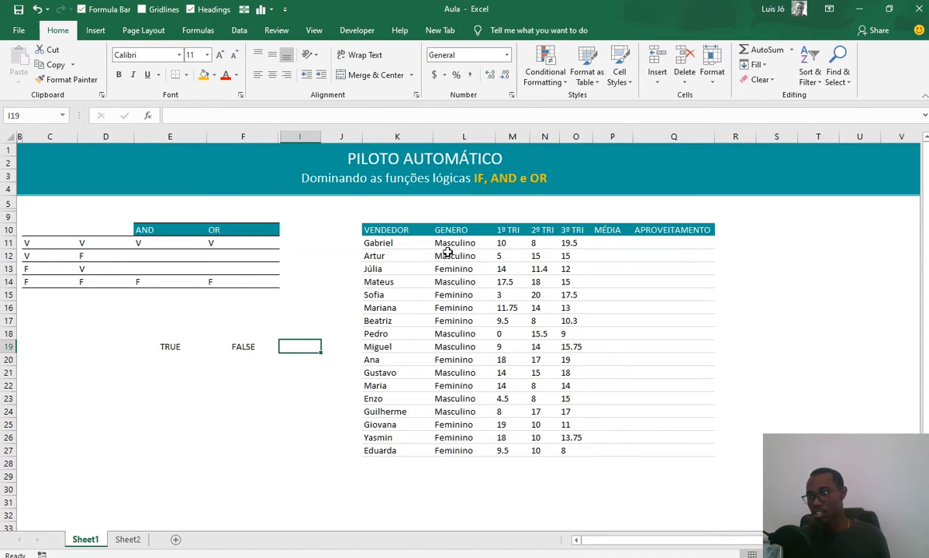
Copy the comparison formula from E19 into D19
{"action": "left_click", "coordinate": [240, 350]}
{"action": "left_click", "coordinate": [178, 346]}
{"action": "key", "text": "ctrl+c"}
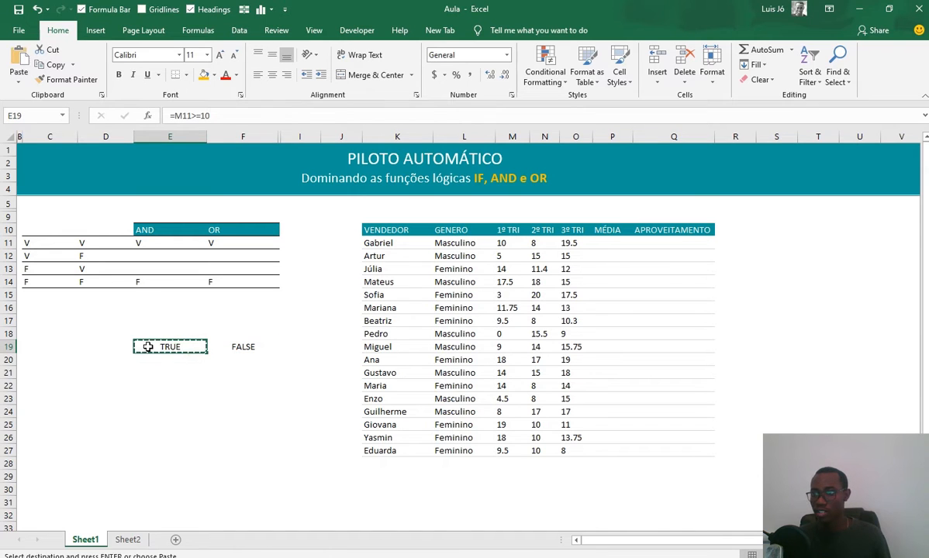
{"action": "left_click", "coordinate": [129, 347]}
{"action": "key", "text": "ctrl+v"}
{"action": "key", "text": "Escape"}
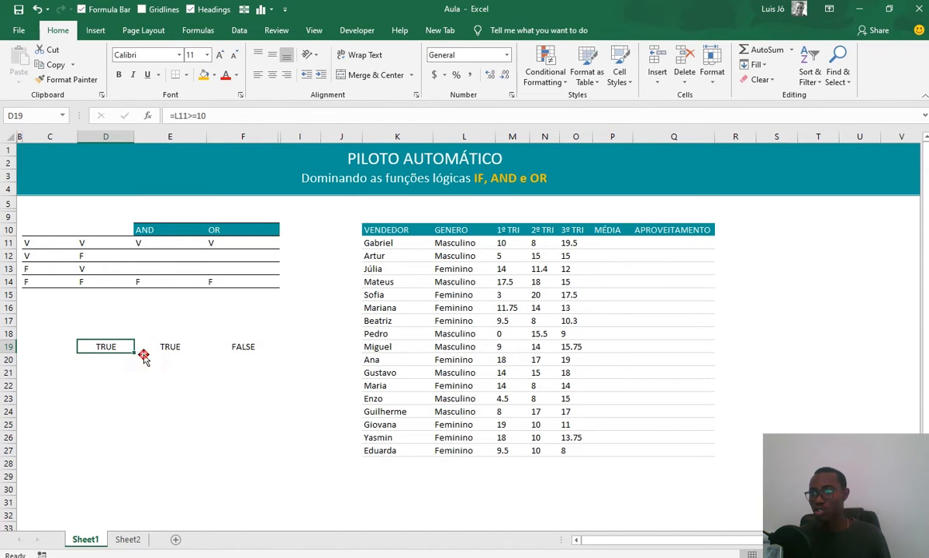
Copy the comparison formula from F19 into I19
{"action": "left_click", "coordinate": [168, 345]}
{"action": "left_click", "coordinate": [110, 346]}
{"action": "left_click", "coordinate": [170, 347]}
{"action": "left_click", "coordinate": [239, 346]}
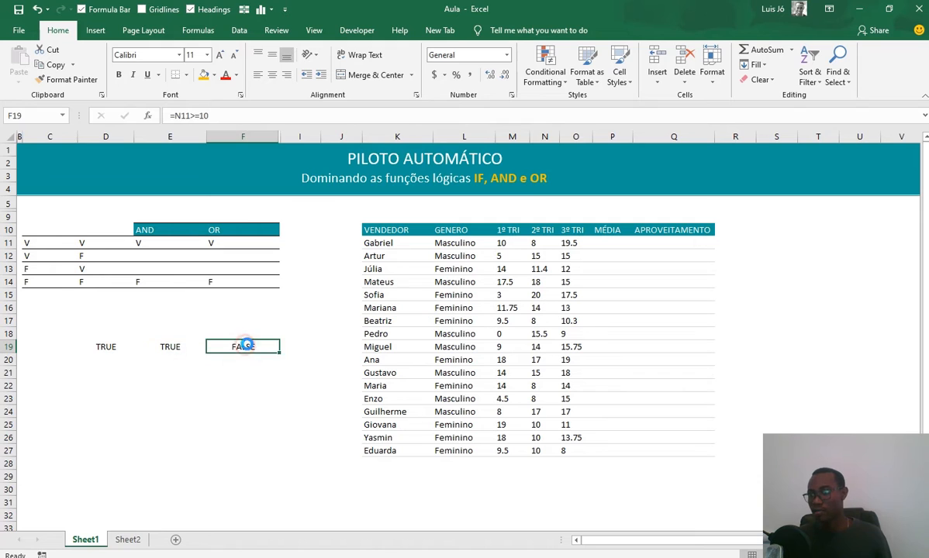
{"action": "key", "text": "ctrl+c"}
{"action": "left_click", "coordinate": [293, 347]}
{"action": "key", "text": "ctrl+v"}
{"action": "key", "text": "Escape"}
Enter an AND formula in F20 that evaluates the comparison results from F19 through I19
{"action": "left_click", "coordinate": [276, 360]}
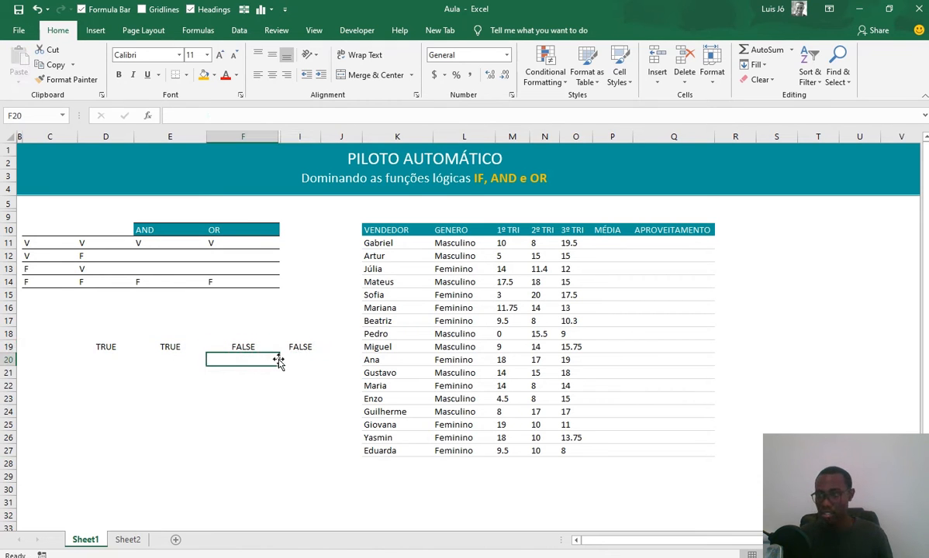
{"action": "type", "text": "=AND"}
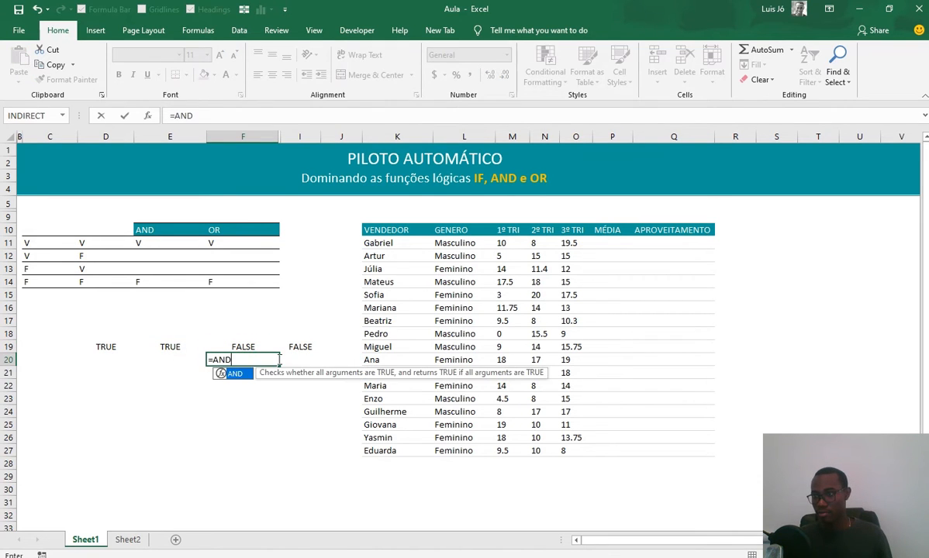
{"action": "type", "text": "("}
{"action": "left_click_drag", "start_coordinate": [263, 349], "coordinate": [304, 348]}
{"action": "type", "text": ")"}
{"action": "key", "text": "Return"}
Enter =AND(D19:E19) in D20 to evaluate the first two comparison results together
{"action": "key", "text": "Up"}
{"action": "key", "text": "Left"}
{"action": "key", "text": "Left"}
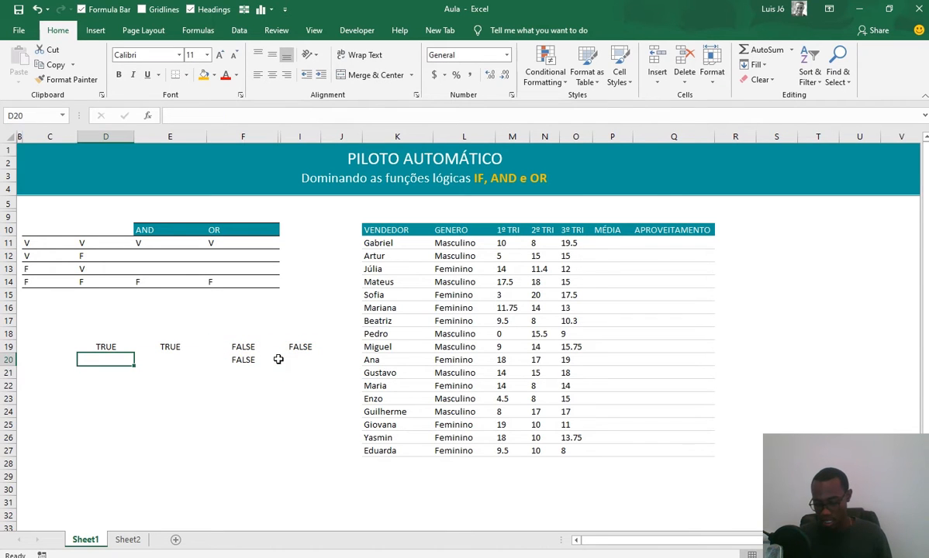
{"action": "type", "text": "=AND("}
{"action": "key", "text": "Up"}
{"action": "key", "text": "shift+Right"}
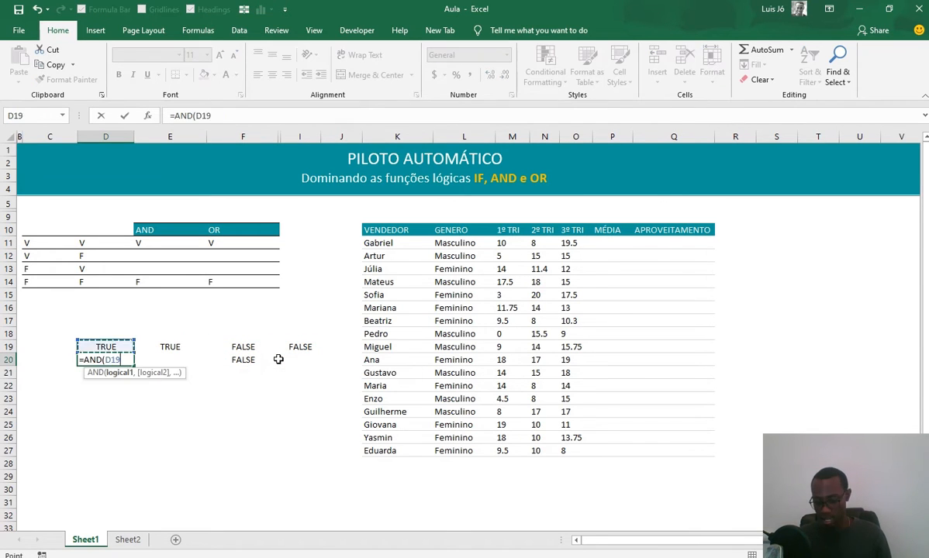
{"action": "type", "text": ")"}
{"action": "key", "text": "Return"}
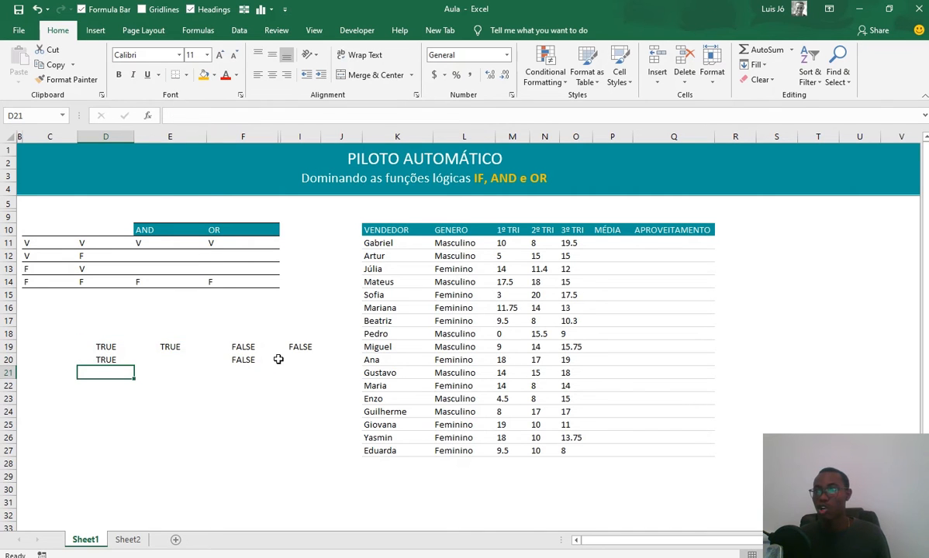
Clear the AND test formulas from D20:F20
{"action": "key", "text": "Up"}
{"action": "left_click_drag", "start_coordinate": [259, 358], "coordinate": [86, 361]}
{"action": "key", "text": "Delete"}
{"action": "left_click", "coordinate": [128, 397]}
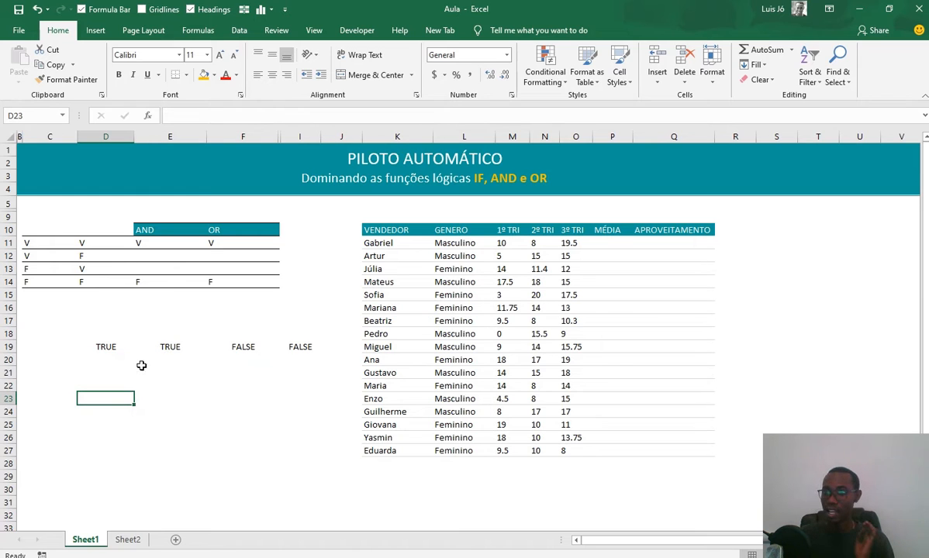
Review the truth table's F-F and V-V rows, and examine the value pairs in the mixed V and F rows
{"action": "left_click_drag", "start_coordinate": [46, 281], "coordinate": [260, 289]}
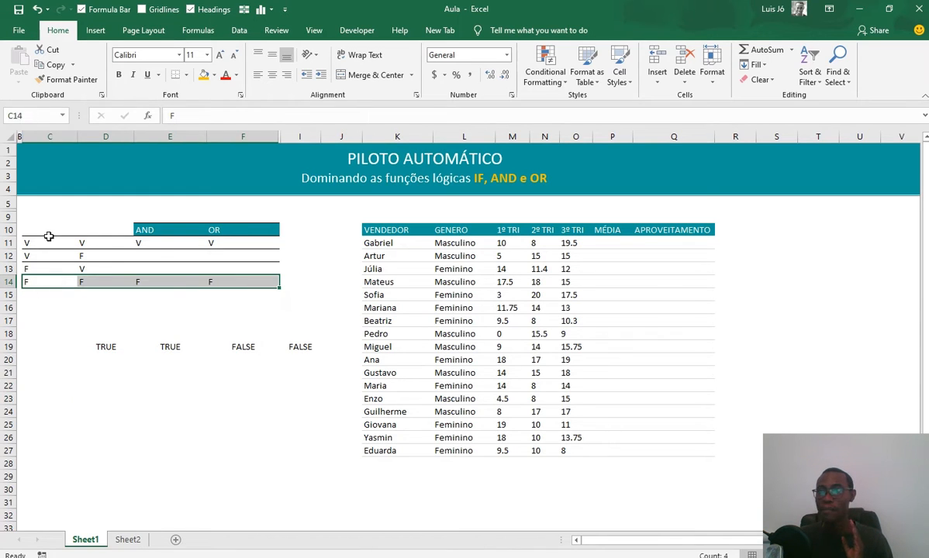
{"action": "left_click_drag", "start_coordinate": [43, 243], "coordinate": [234, 241]}
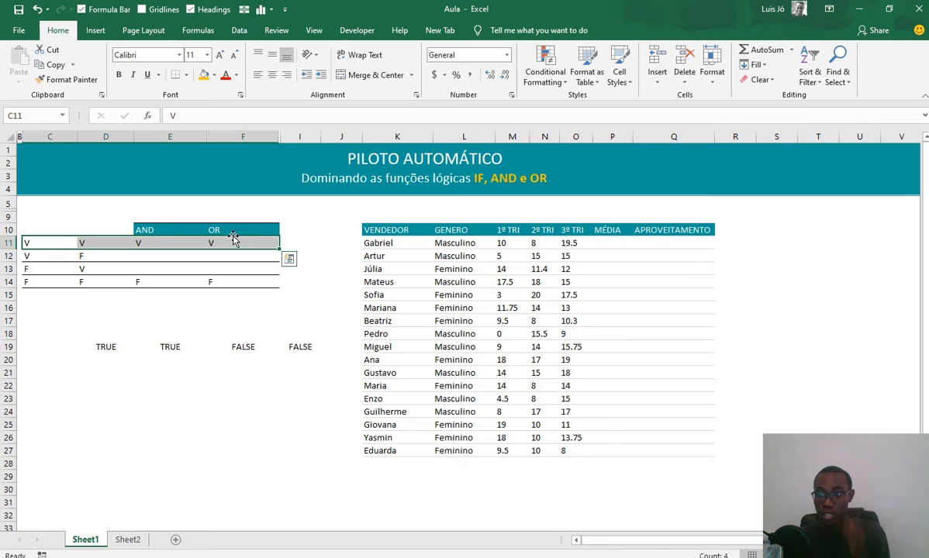
{"action": "left_click_drag", "start_coordinate": [29, 256], "coordinate": [92, 268]}
{"action": "left_click", "coordinate": [43, 257]}
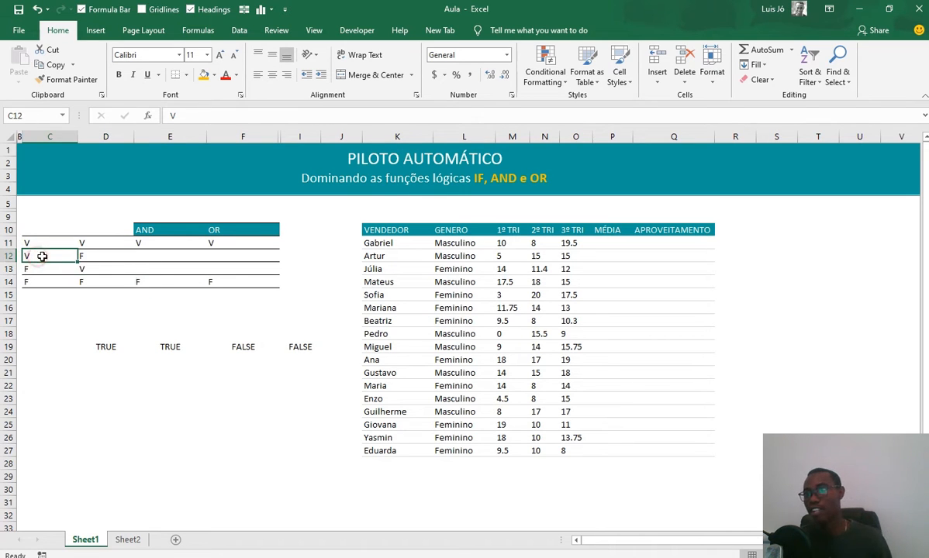
{"action": "left_click", "coordinate": [89, 253]}
{"action": "left_click", "coordinate": [50, 253]}
{"action": "left_click", "coordinate": [77, 251]}
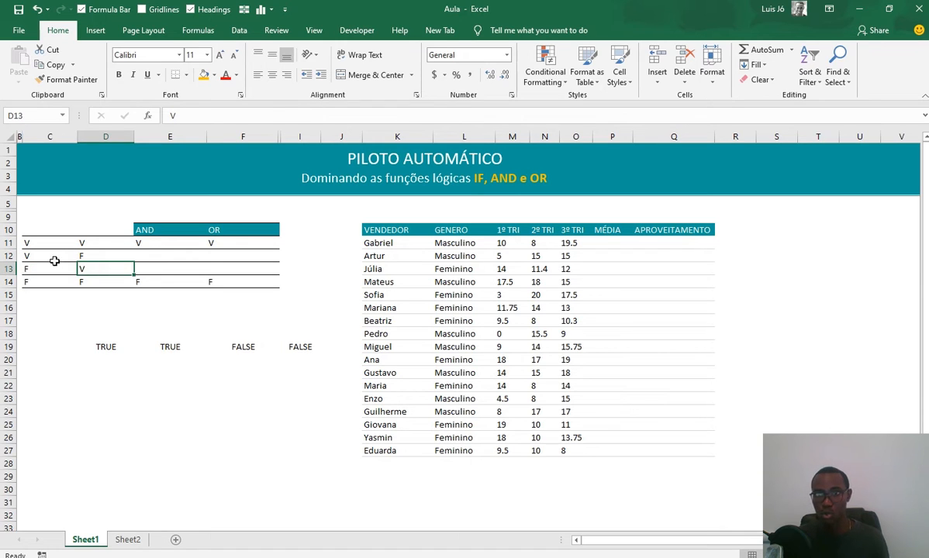
{"action": "left_click", "coordinate": [54, 257]}
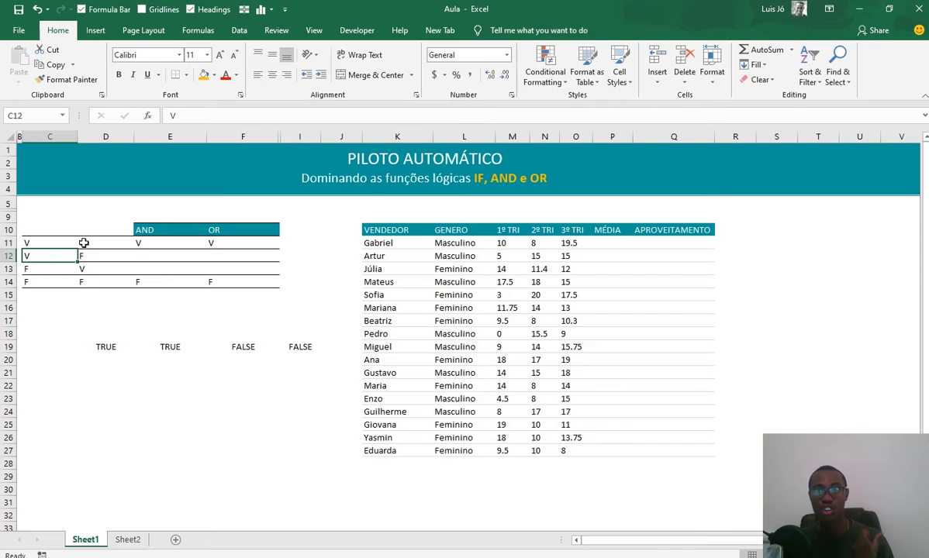
{"action": "left_click", "coordinate": [87, 257]}
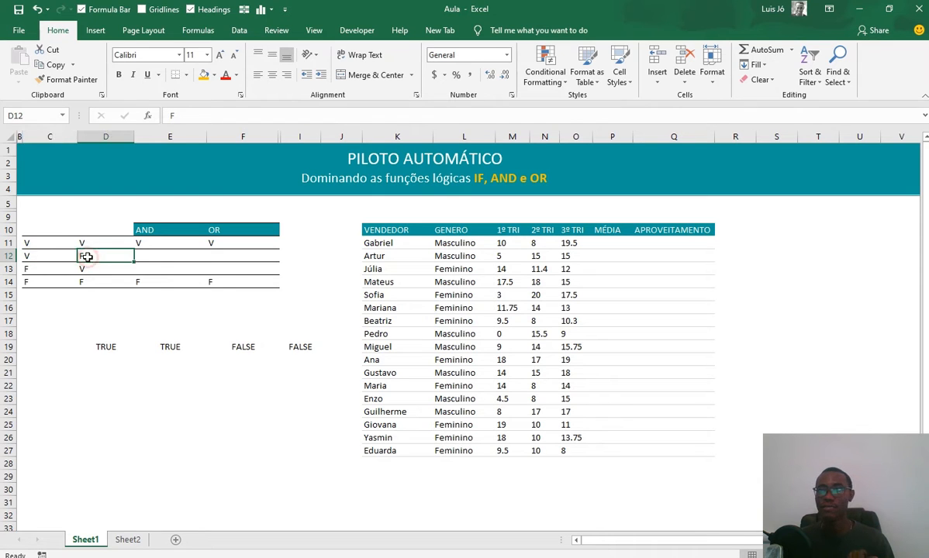
{"action": "left_click", "coordinate": [34, 257]}
{"action": "left_click", "coordinate": [97, 258]}
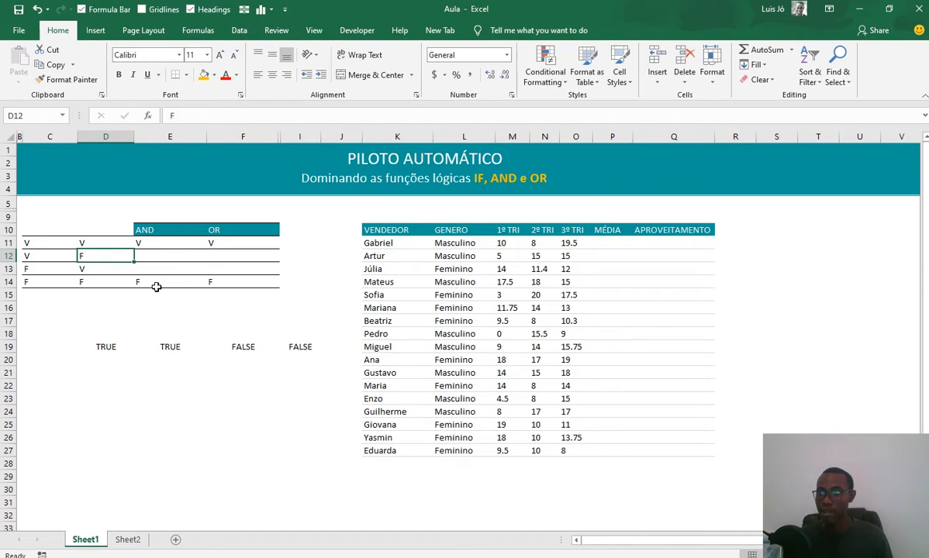
In the AND column, enter F in E12 and E13 for the mixed V-F and F-V rows
{"action": "left_click", "coordinate": [138, 258]}
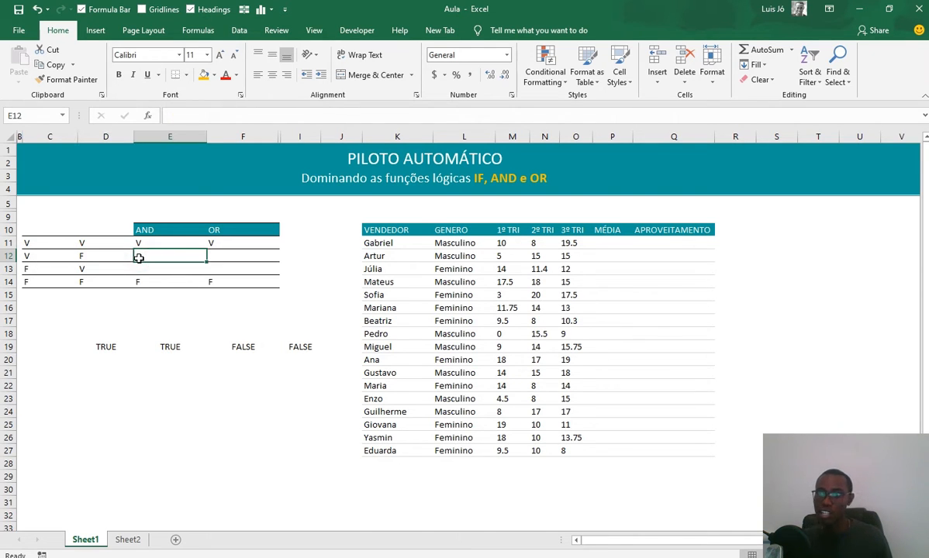
{"action": "type", "text": "F"}
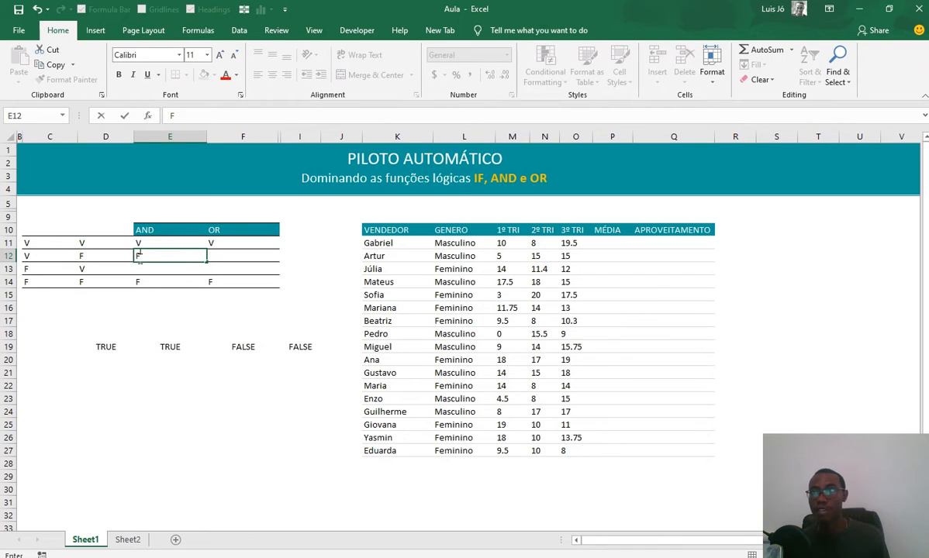
{"action": "key", "text": "Return"}
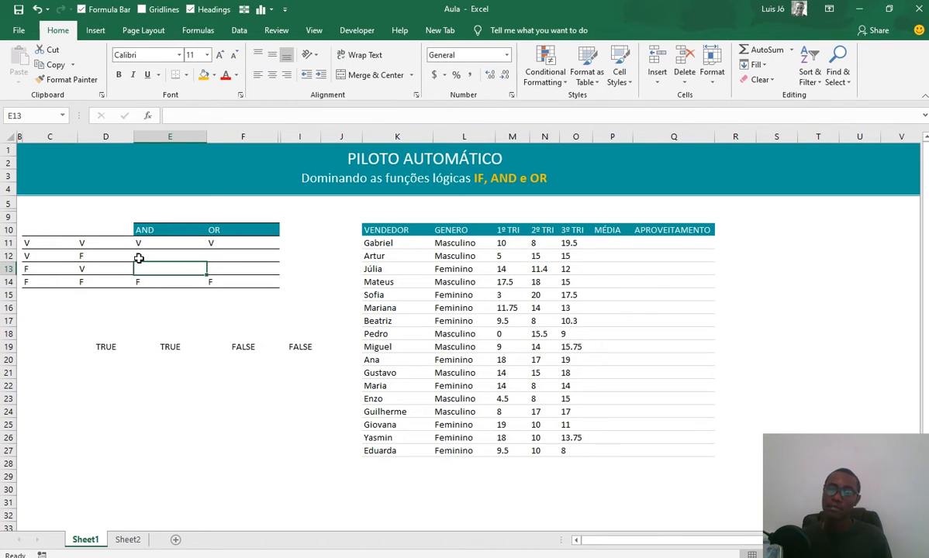
{"action": "type", "text": "F"}
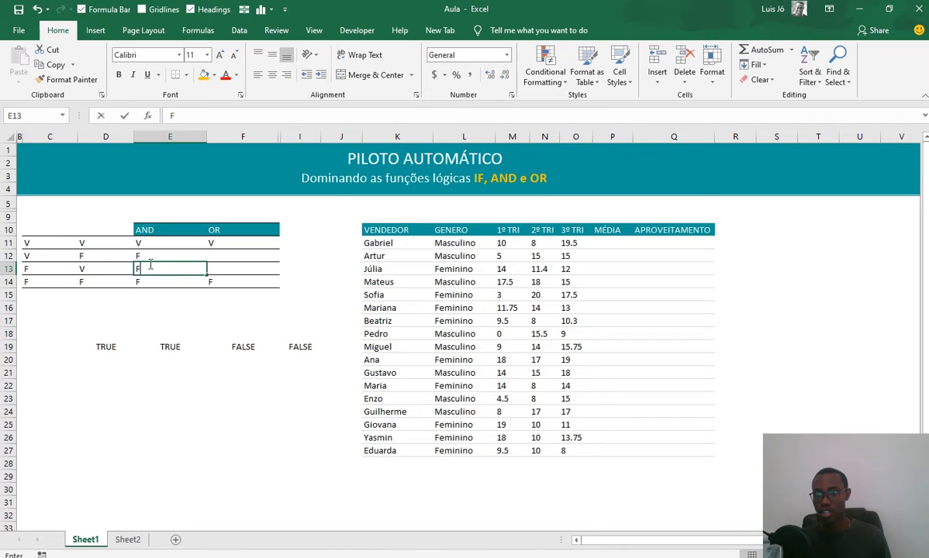
{"action": "key", "text": "Return"}
In the OR column, enter V in F12 and F13 for the mixed V-F and F-V rows
{"action": "key", "text": "Up"}
{"action": "key", "text": "Up"}
{"action": "key", "text": "Left"}
{"action": "key", "text": "Left"}
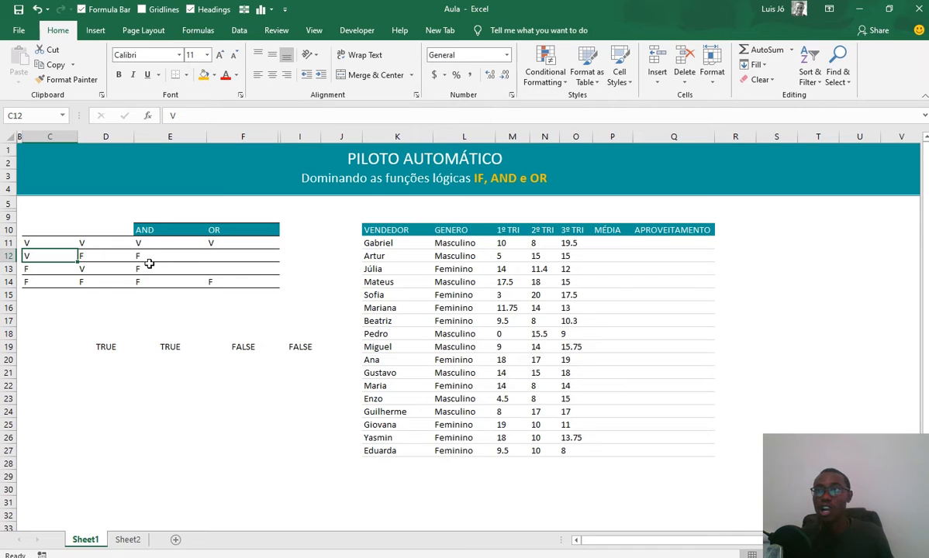
{"action": "left_click", "coordinate": [222, 246]}
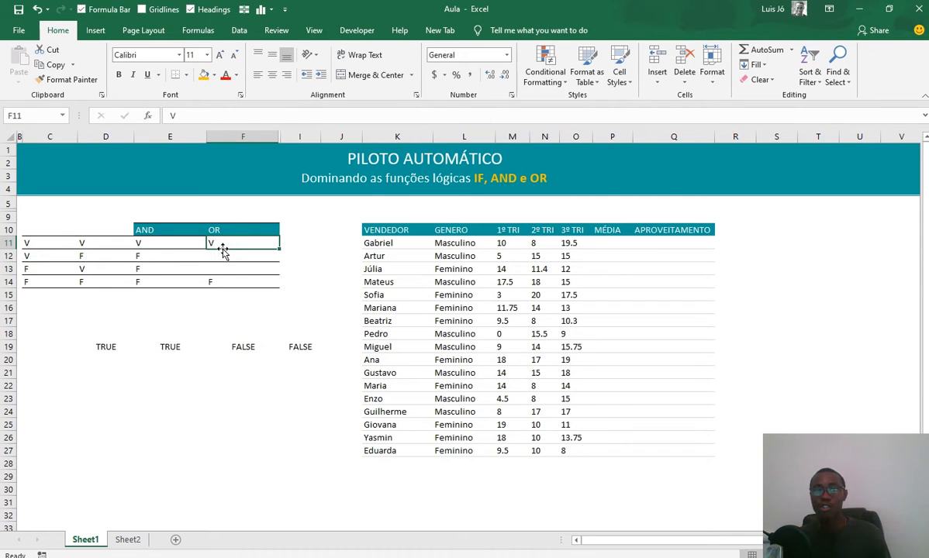
{"action": "key", "text": "Down"}
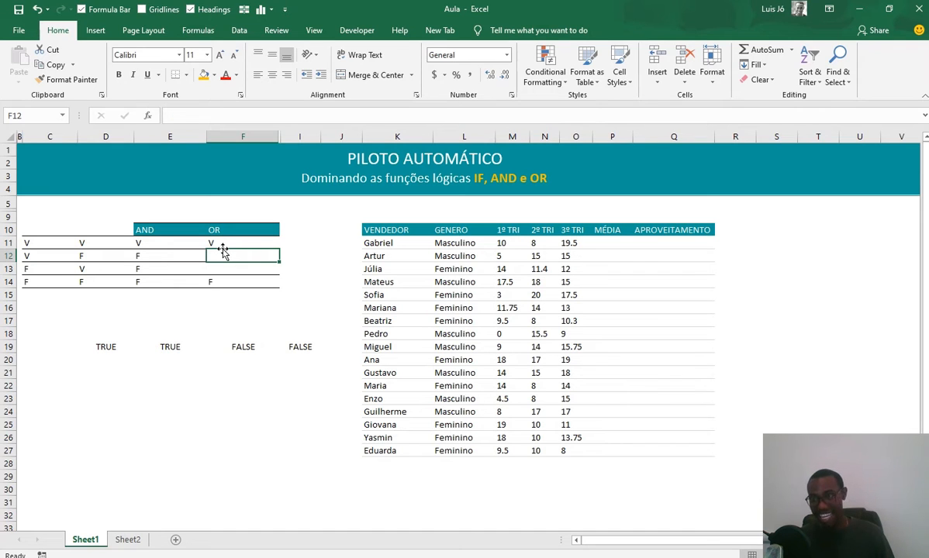
{"action": "type", "text": "V"}
{"action": "key", "text": "Return"}
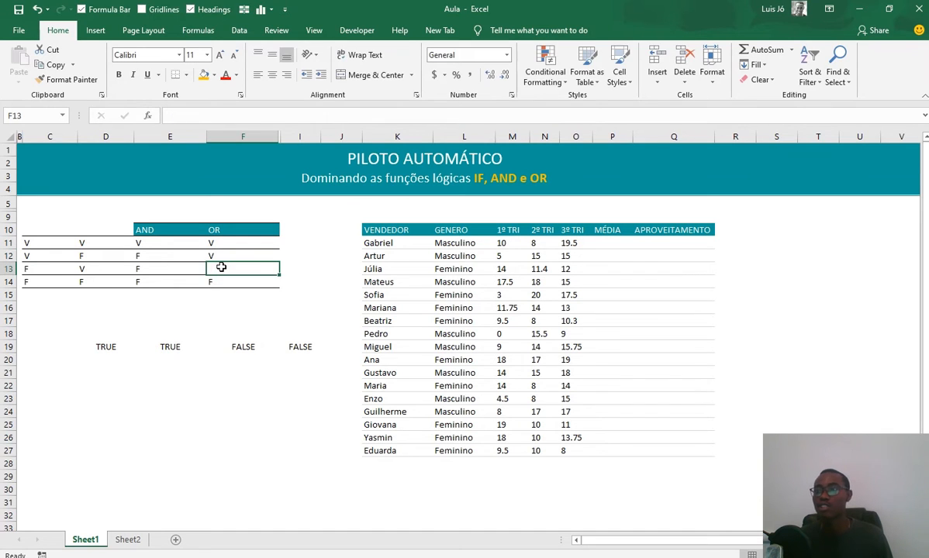
{"action": "type", "text": "V"}
{"action": "left_click", "coordinate": [230, 325]}
Delete the extra comparison formulas in D19 and I19
{"action": "left_click", "coordinate": [188, 363]}
{"action": "left_click", "coordinate": [125, 346]}
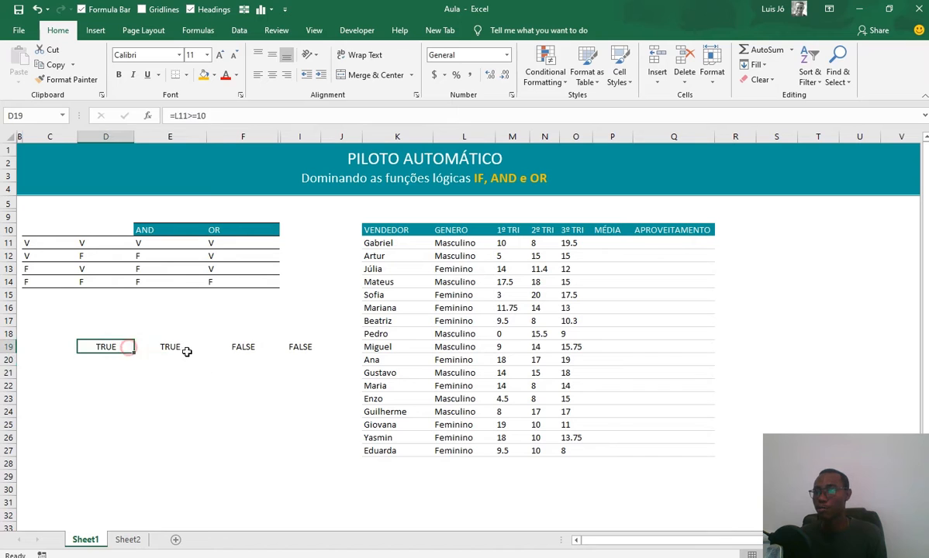
{"action": "key", "text": "Delete"}
{"action": "left_click", "coordinate": [302, 347]}
{"action": "key", "text": "Delete"}
{"action": "left_click", "coordinate": [166, 353]}
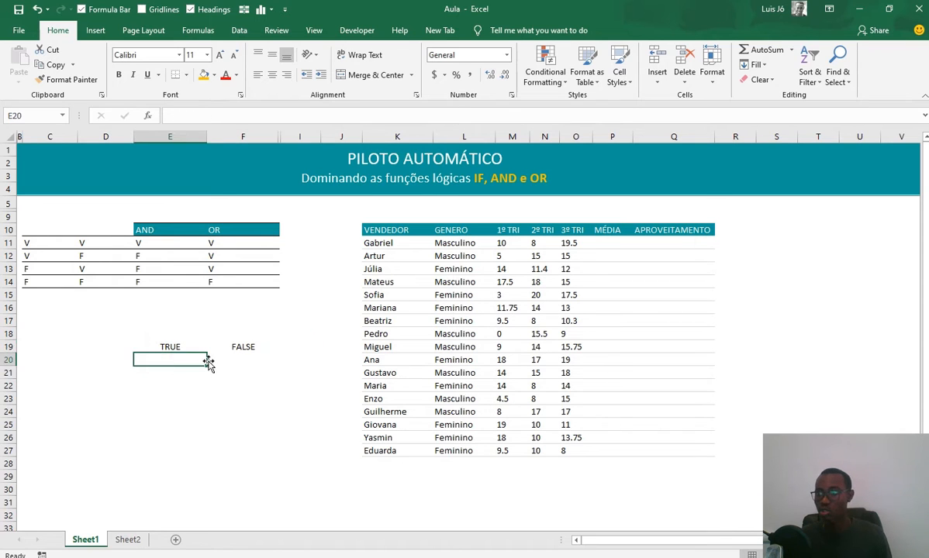
Enter =AND(E19:F19) in E20 to combine the two comparison results with AND
{"action": "key", "text": "Right"}
{"action": "key", "text": "Down"}
{"action": "key", "text": "Left"}
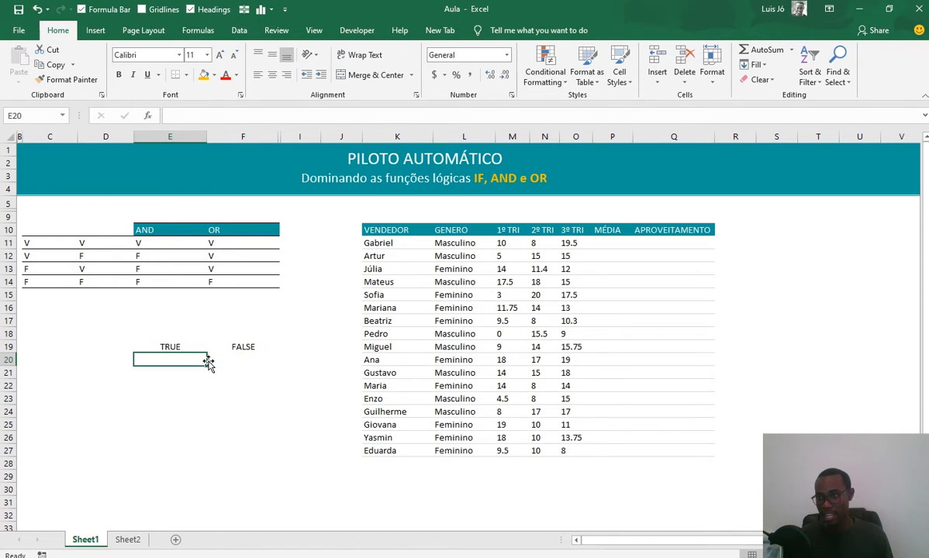
{"action": "type", "text": "=AND("}
{"action": "key", "text": "Up"}
{"action": "key", "text": "shift+Right"}
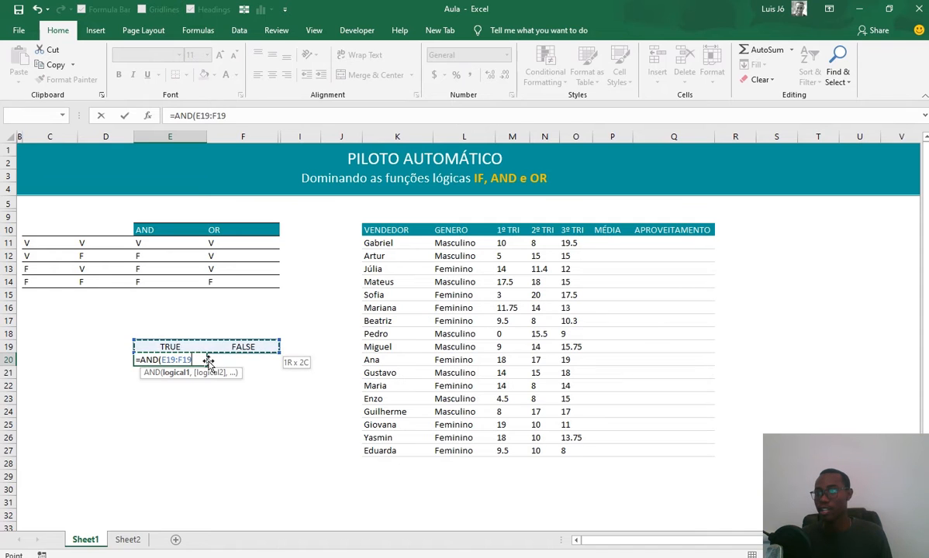
{"action": "type", "text": ")"}
{"action": "key", "text": "Return"}
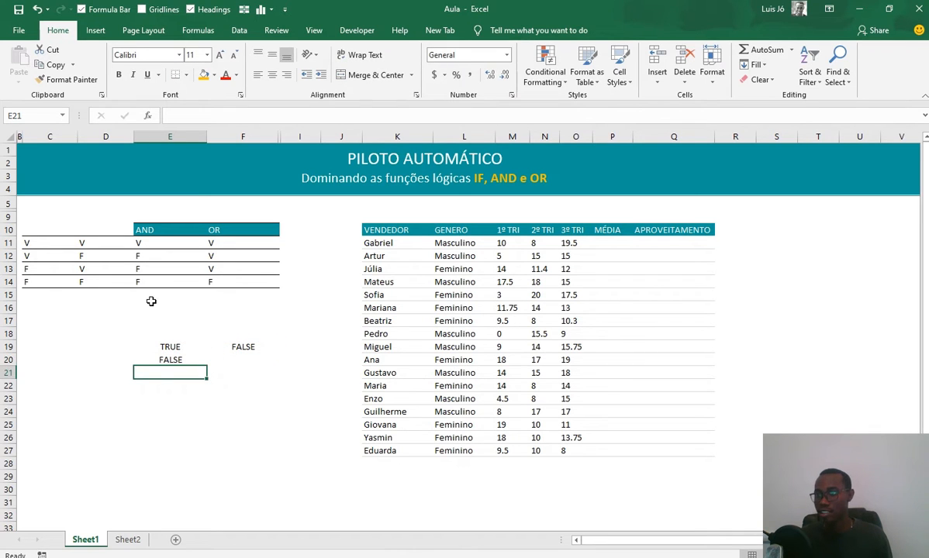
Enter =OR(E19:F19) in E21 to combine the two comparison results with OR
{"action": "left_click_drag", "start_coordinate": [138, 256], "coordinate": [136, 276]}
{"action": "left_click", "coordinate": [184, 372]}
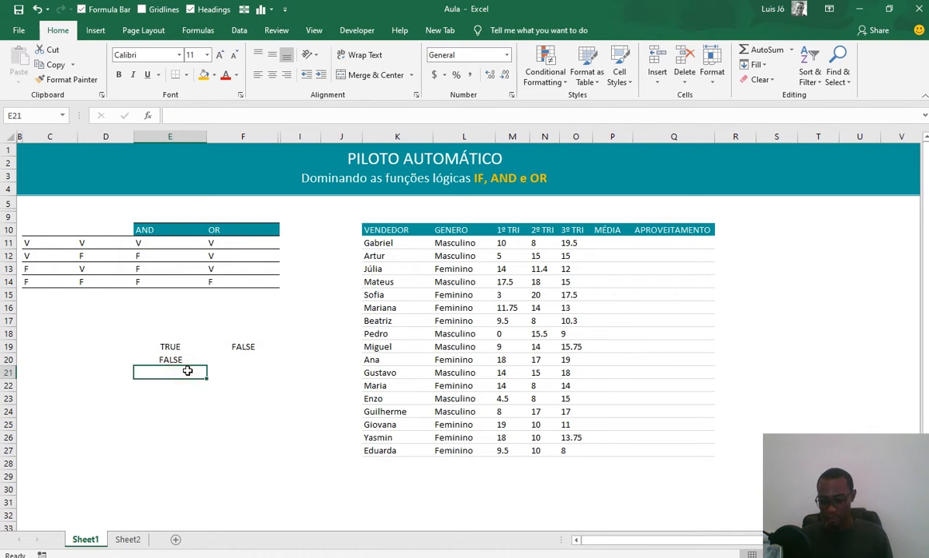
{"action": "type", "text": "=OR("}
{"action": "key", "text": "Up"}
{"action": "key", "text": "Up"}
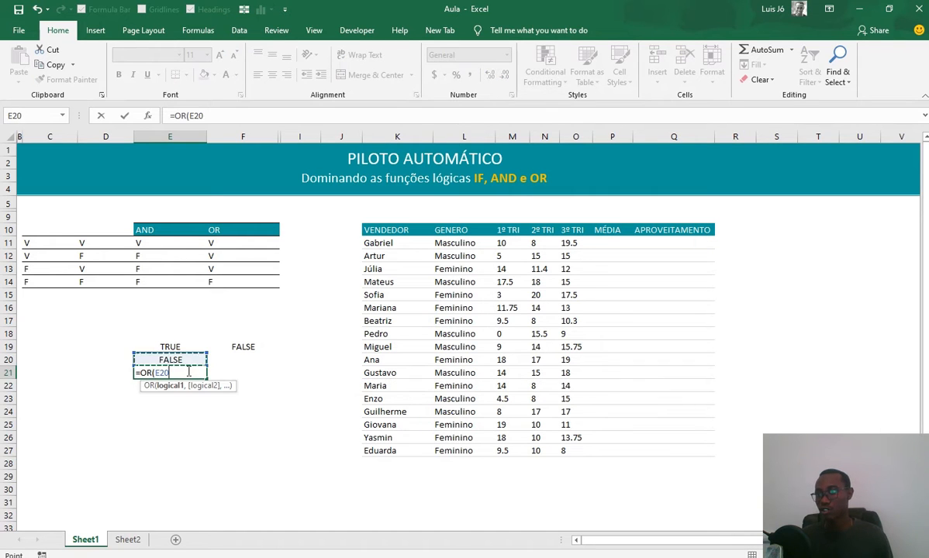
{"action": "key", "text": "shift+Right"}
{"action": "key", "text": "Return"}
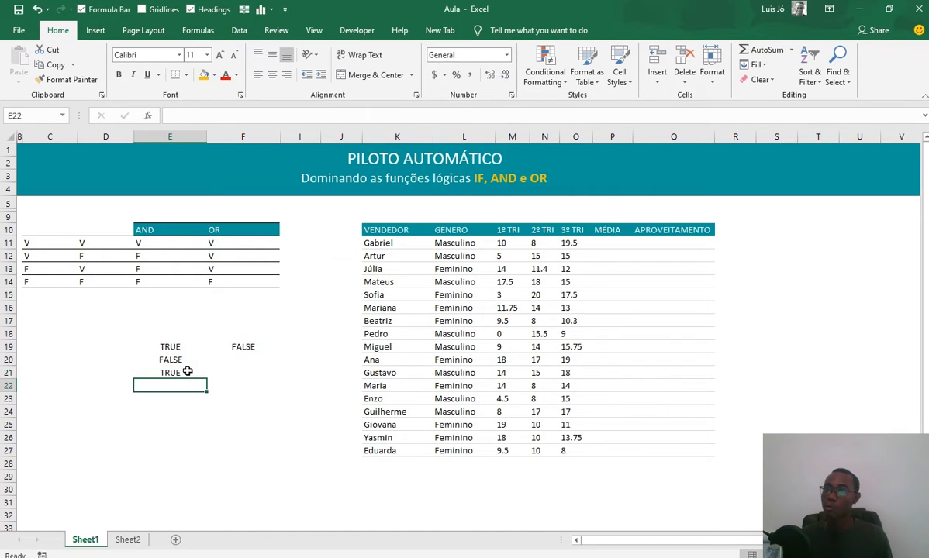
Enter =AND(E19:F19) in F20, beside the existing AND result, and reselect the cell
{"action": "key", "text": "Up"}
{"action": "key", "text": "Right"}
{"action": "key", "text": "Up"}
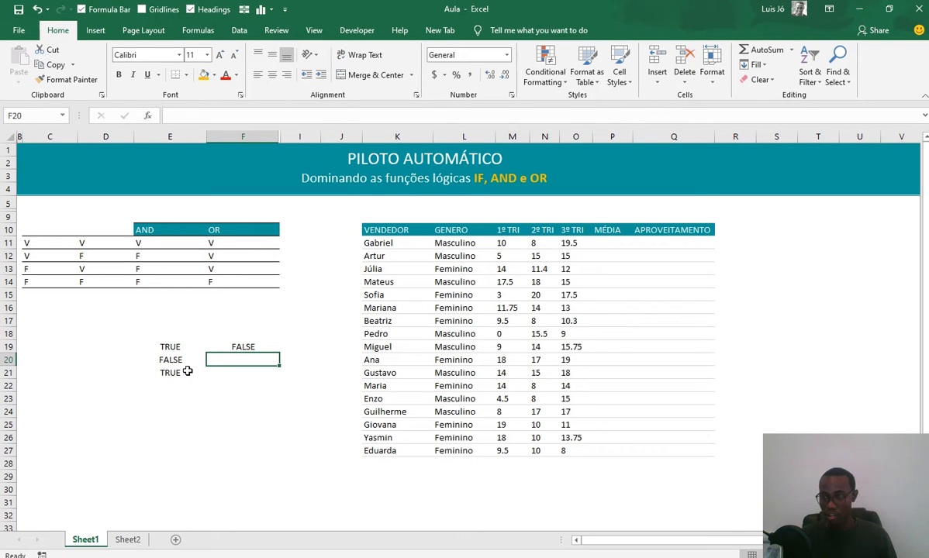
{"action": "type", "text": "=AND("}
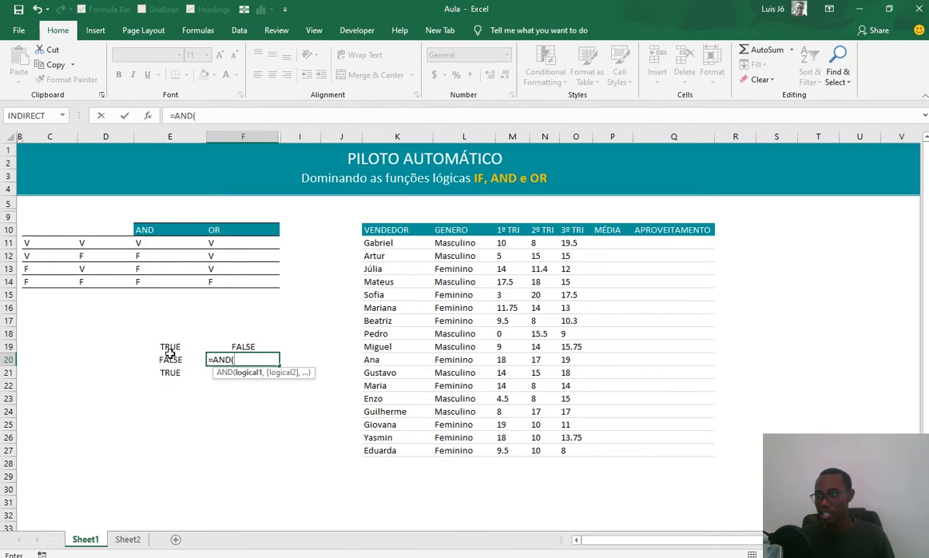
{"action": "left_click_drag", "start_coordinate": [255, 346], "coordinate": [164, 338]}
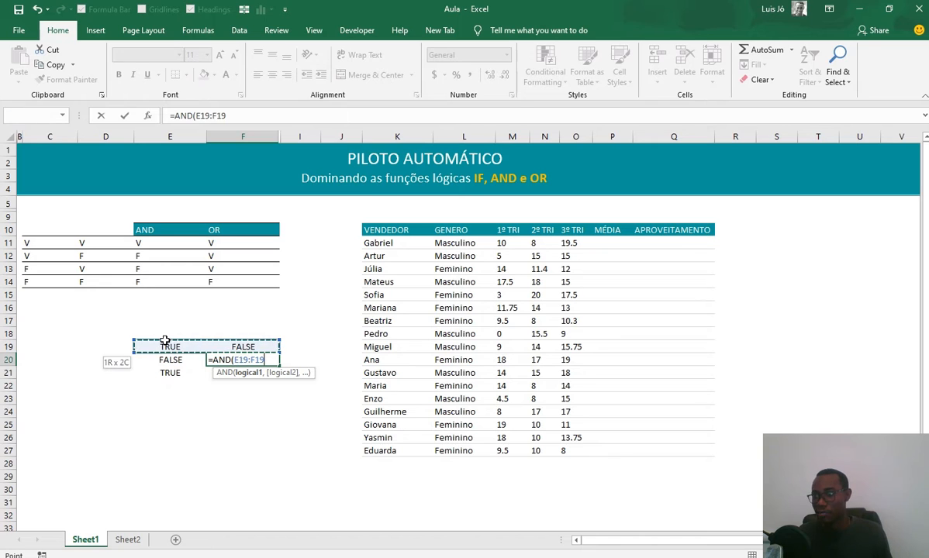
{"action": "type", "text": ")"}
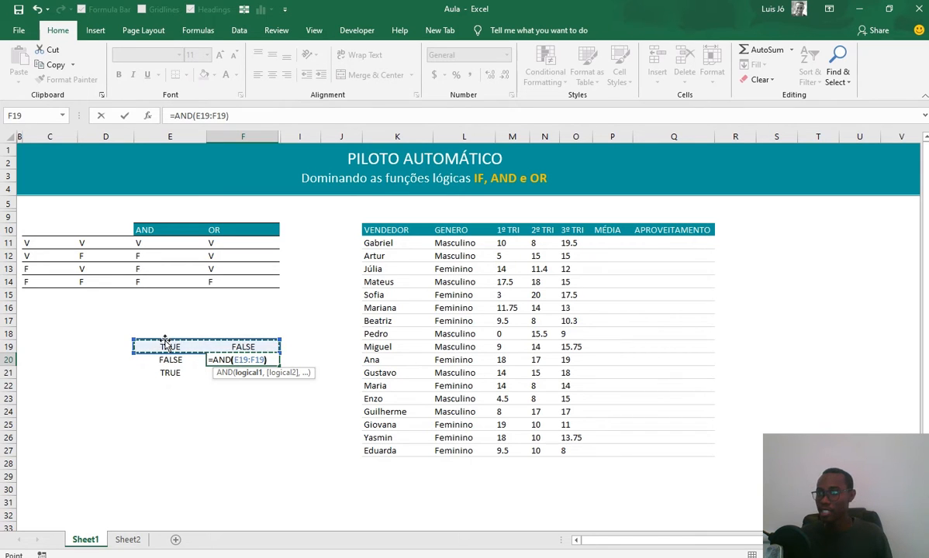
{"action": "key", "text": "Return"}
{"action": "key", "text": "Up"}
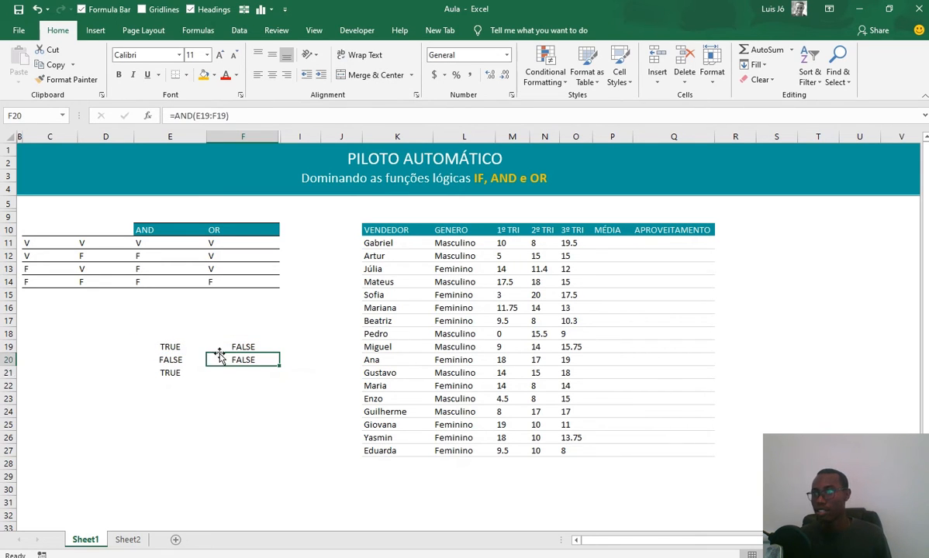
{"action": "key", "text": "ctrl+c"}
{"action": "key", "text": "Escape"}
{"action": "key", "text": "Left"}
{"action": "key", "text": "Down"}
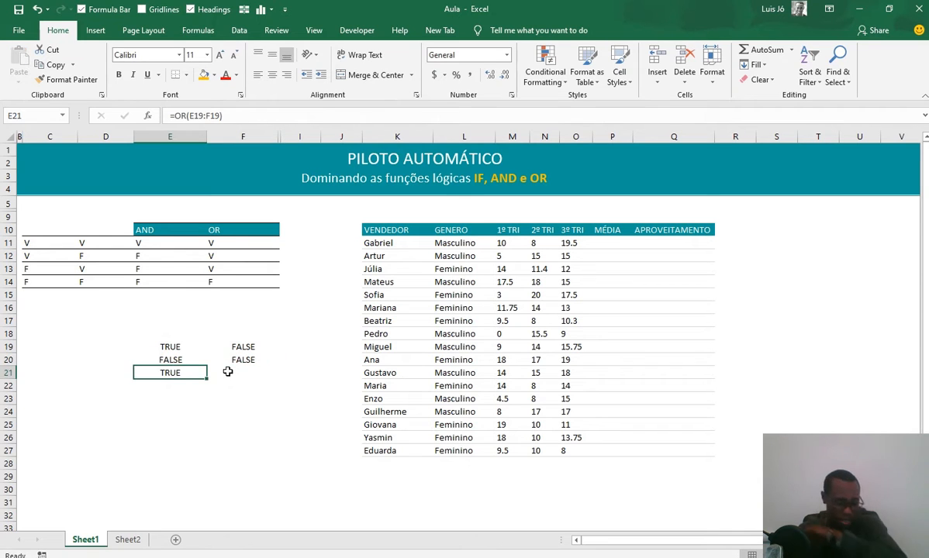
{"action": "key", "text": "ctrl+c"}
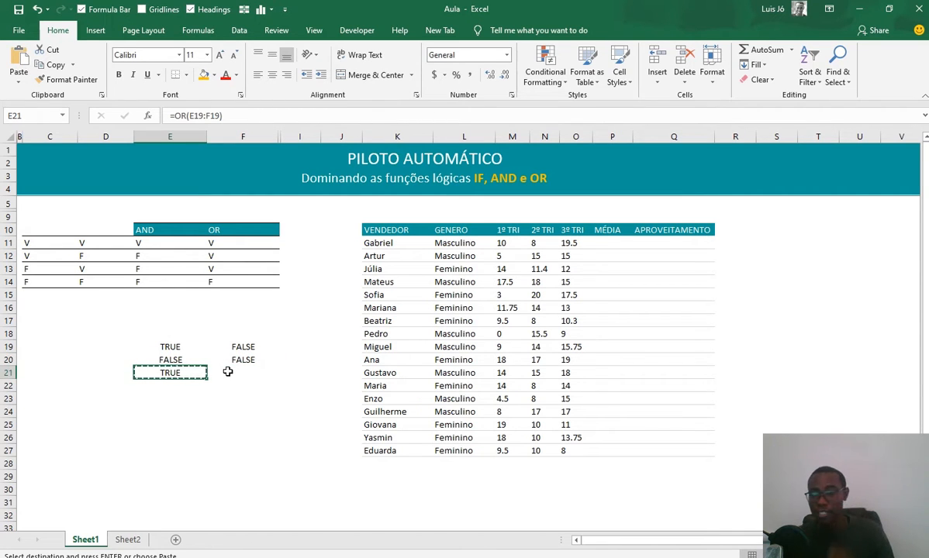
{"action": "key", "text": "Escape"}
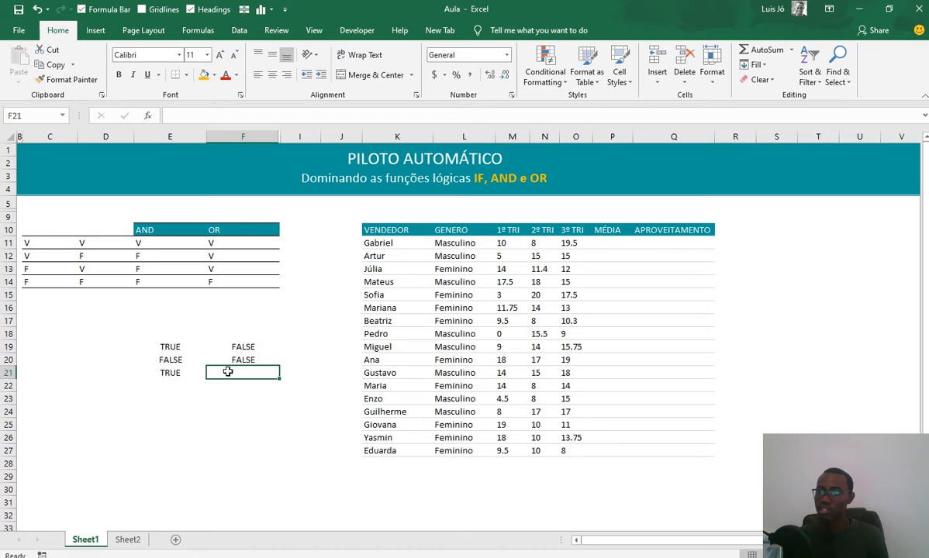
Clear all the test comparison, AND and OR formulas from E19:F21 below the truth table
{"action": "left_click_drag", "start_coordinate": [170, 346], "coordinate": [237, 385]}
{"action": "key", "text": "Delete"}
{"action": "left_click", "coordinate": [248, 318]}
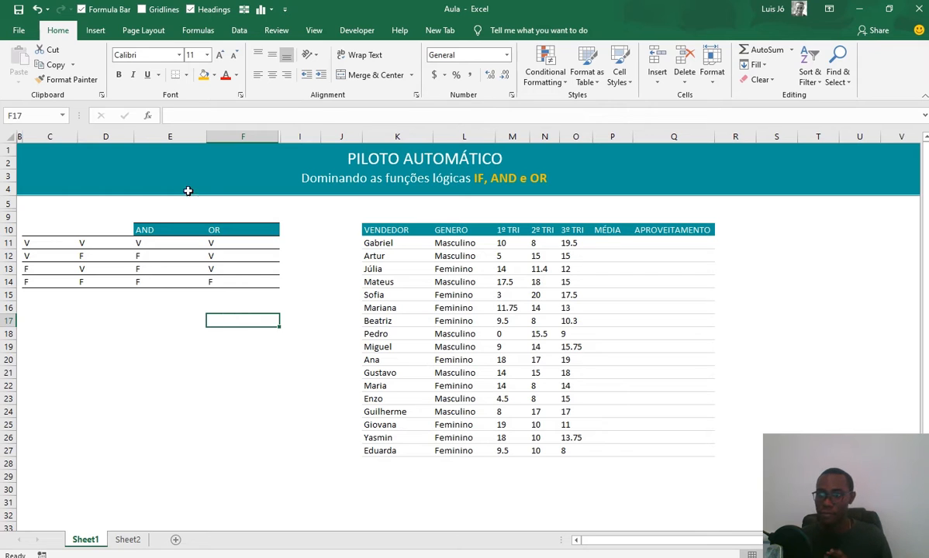
Highlight the truth table in C10:F14 to review its AND and OR results
{"action": "left_click", "coordinate": [142, 228]}
{"action": "left_click_drag", "start_coordinate": [41, 226], "coordinate": [242, 283]}
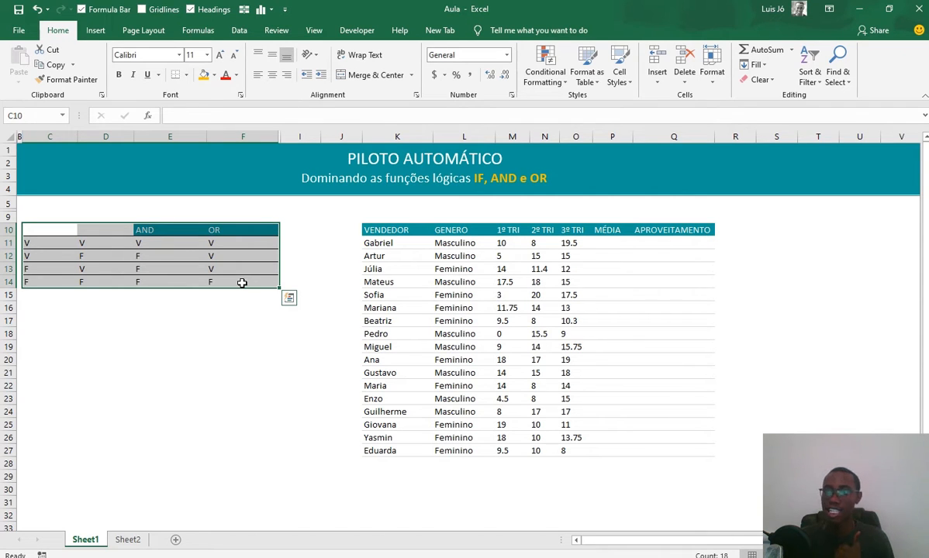
{"action": "left_click", "coordinate": [161, 245]}
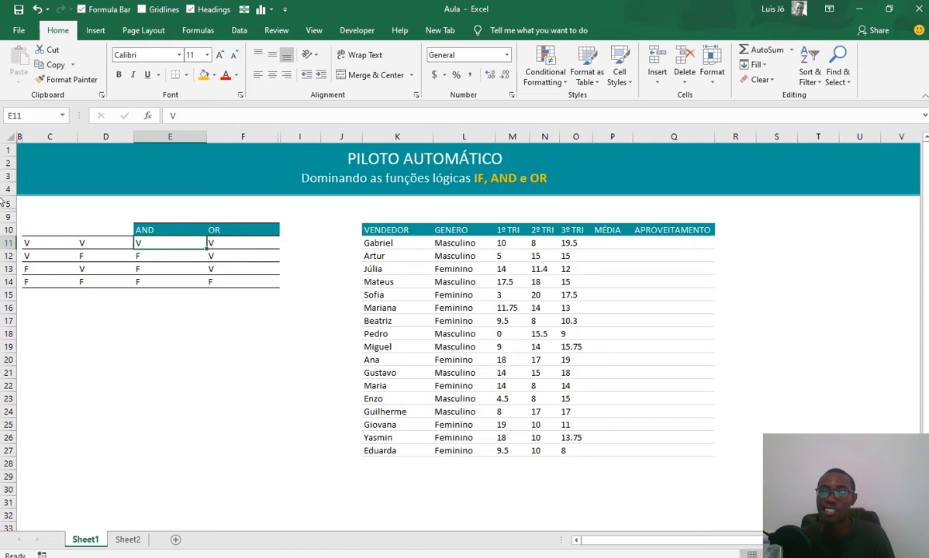
{"action": "left_click_drag", "start_coordinate": [40, 228], "coordinate": [231, 282]}
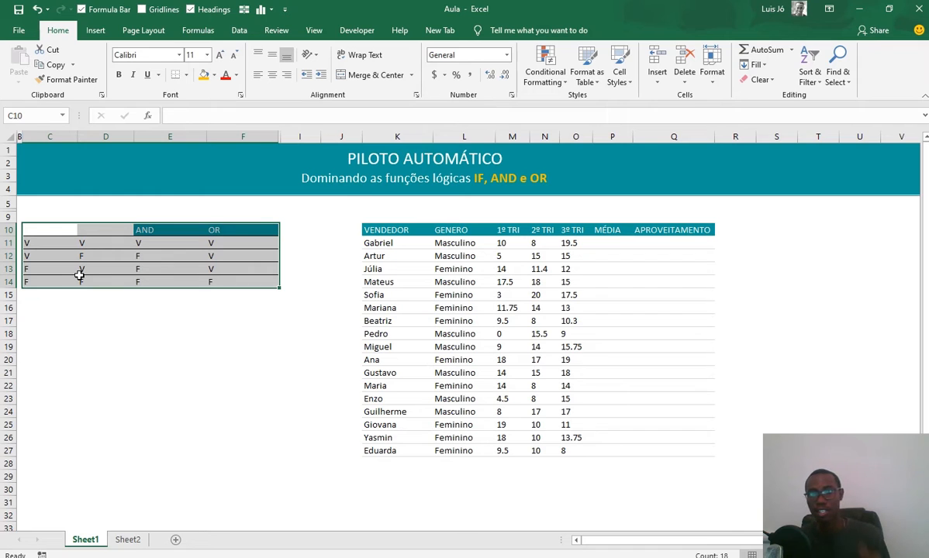
{"action": "left_click_drag", "start_coordinate": [62, 230], "coordinate": [241, 276]}
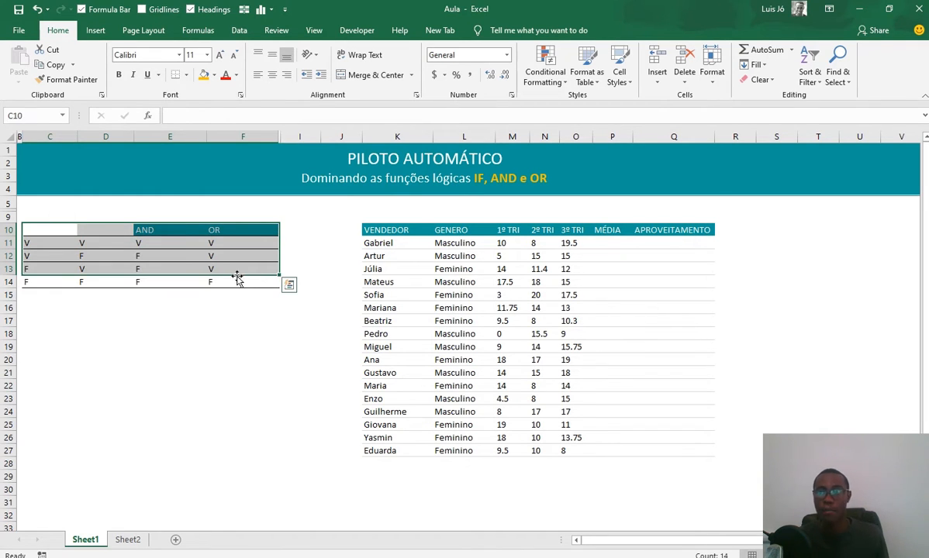
{"action": "left_click", "coordinate": [65, 230]}
{"action": "left_click_drag", "start_coordinate": [64, 231], "coordinate": [243, 276]}
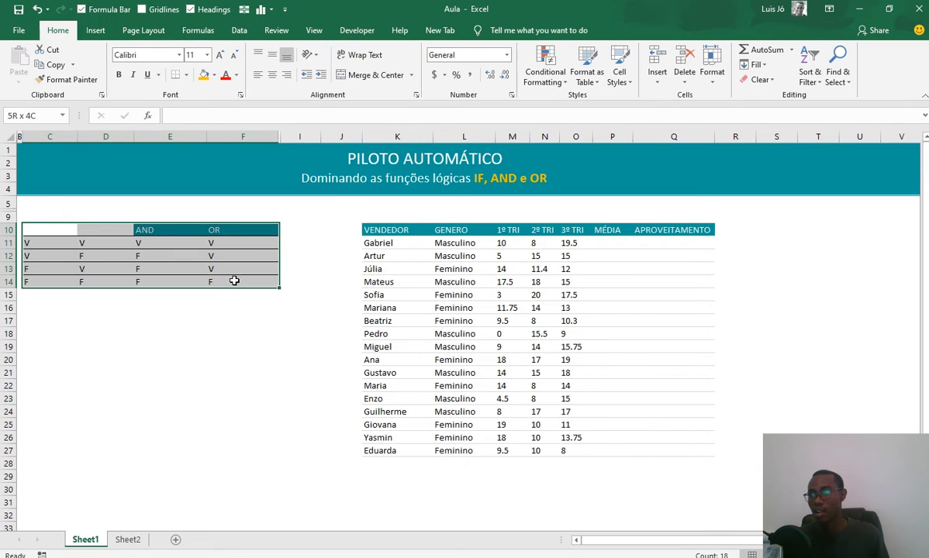
Widen the sellers table's quarter, MÉDIA and APROVEITAMENTO columns, M to Q, slightly
{"action": "left_click", "coordinate": [597, 294]}
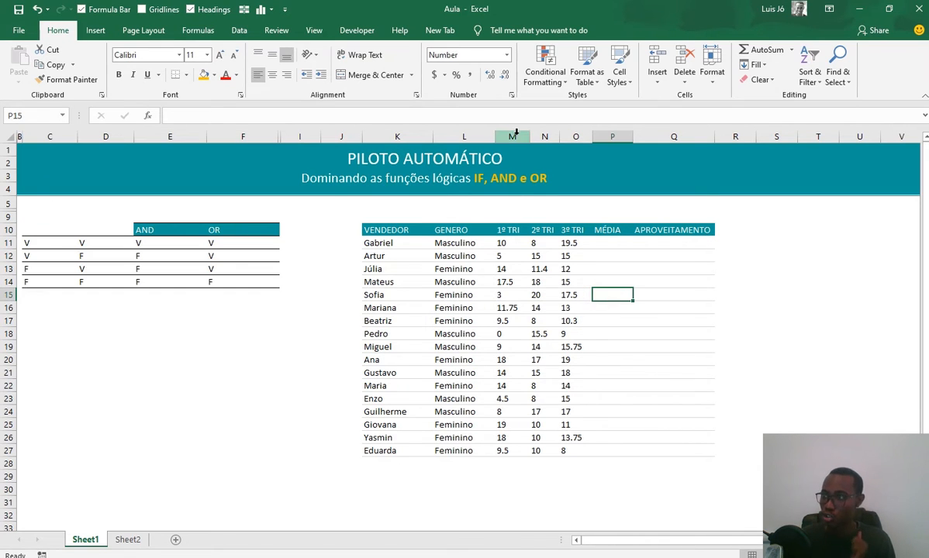
{"action": "left_click_drag", "start_coordinate": [530, 137], "coordinate": [571, 137]}
{"action": "left_click_drag", "start_coordinate": [649, 136], "coordinate": [653, 136]}
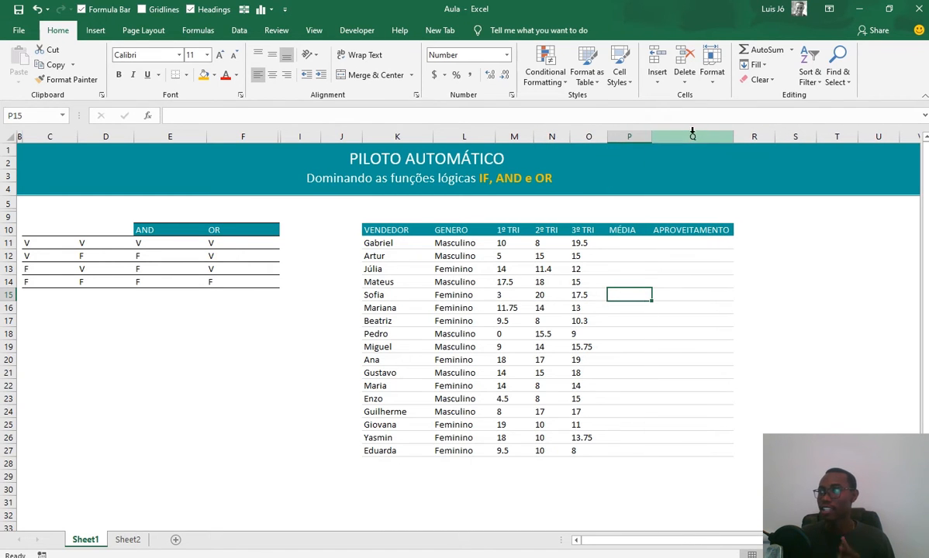
{"action": "left_click_drag", "start_coordinate": [733, 136], "coordinate": [742, 137]}
Widen the MÉDIA column and the quarterly value columns further, keeping the first seller's MÉDIA cell P11 selected
{"action": "left_click", "coordinate": [633, 244]}
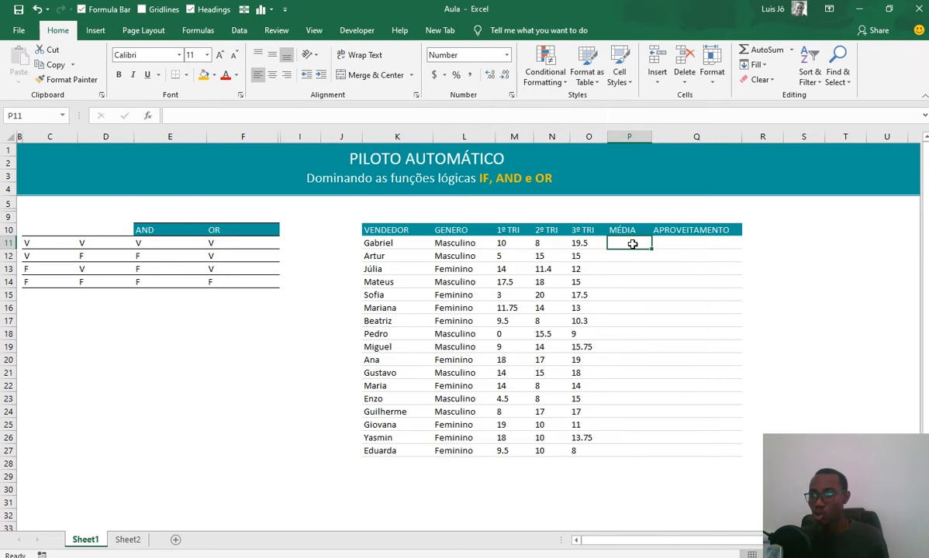
{"action": "left_click", "coordinate": [419, 246]}
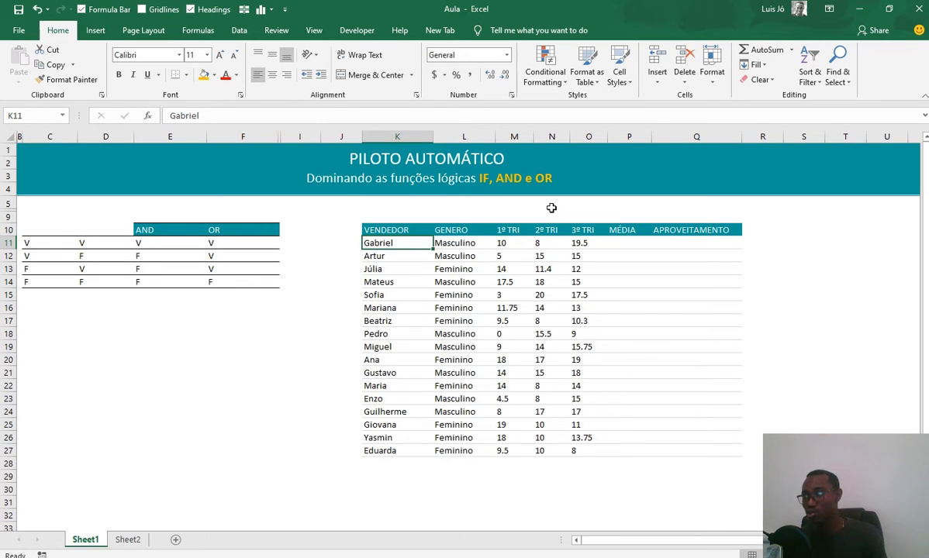
{"action": "left_click", "coordinate": [632, 242]}
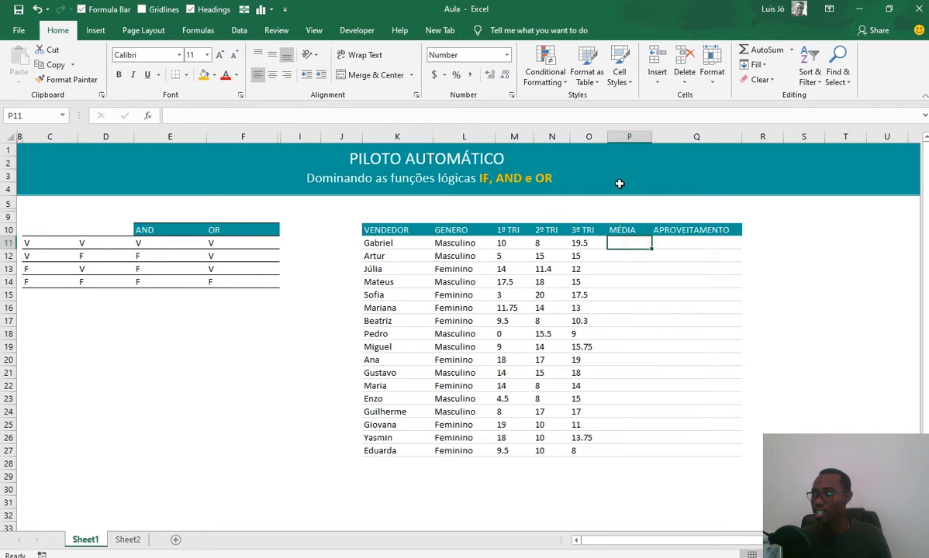
{"action": "left_click_drag", "start_coordinate": [654, 134], "coordinate": [662, 134]}
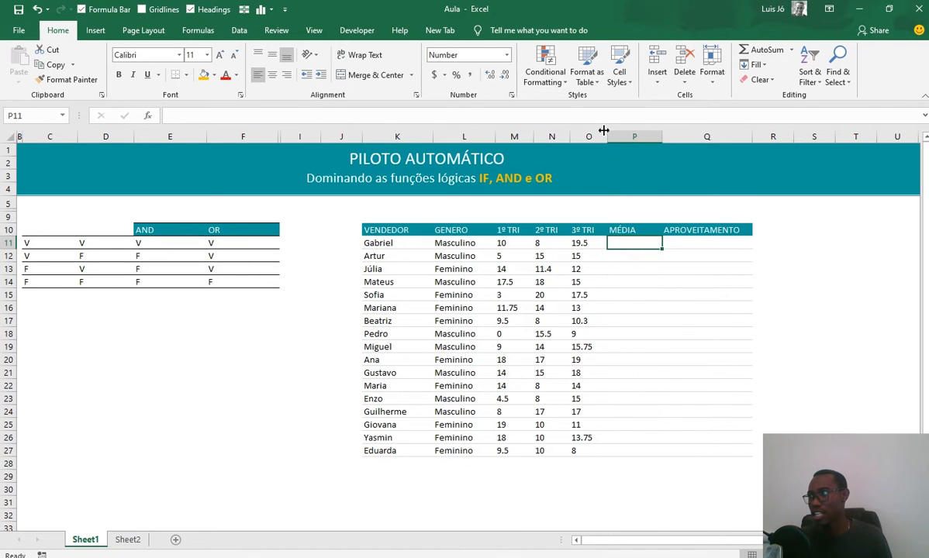
{"action": "mouse_move", "coordinate": [605, 134]}
{"action": "left_mouse_down"}
{"action": "mouse_move", "coordinate": [536, 136]}
{"action": "mouse_move", "coordinate": [622, 135]}
{"action": "left_mouse_up"}
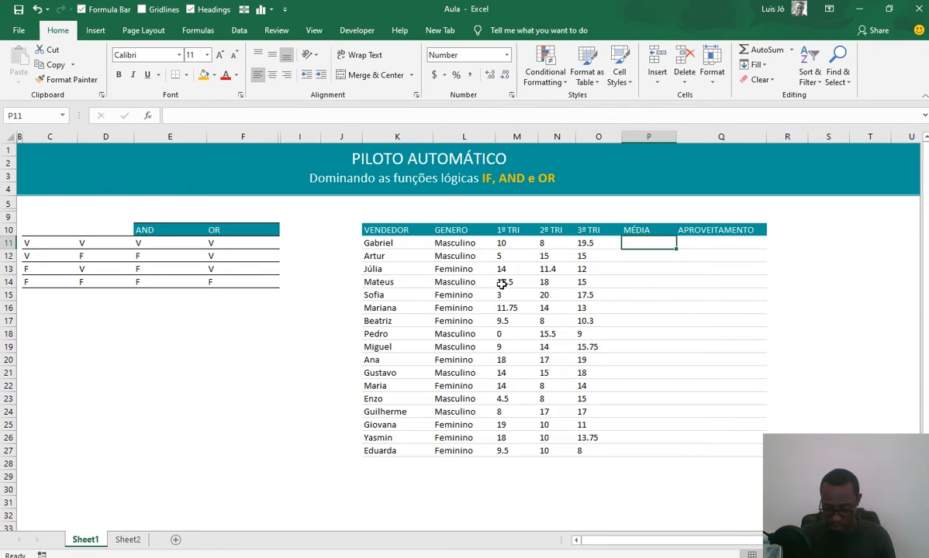
{"action": "type", "text": "=AV"}
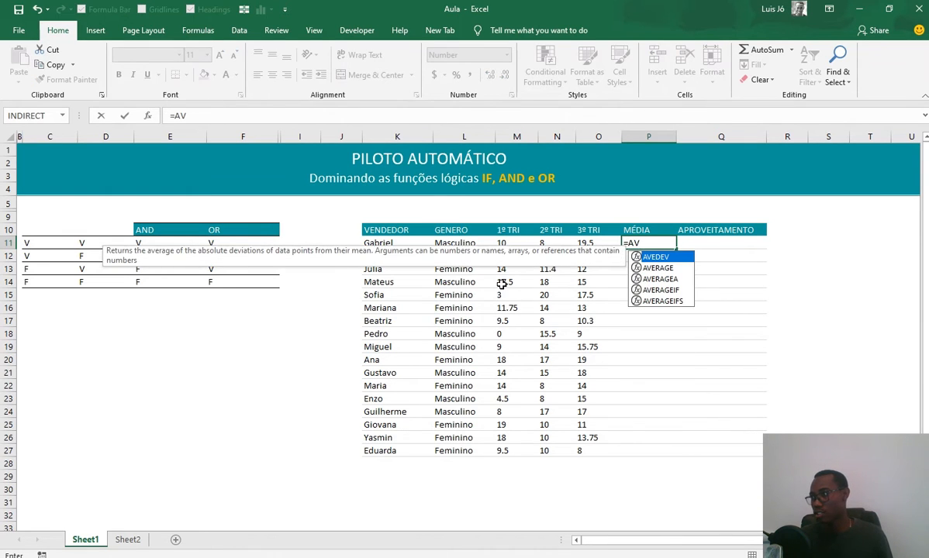
{"action": "key", "text": "Down"}
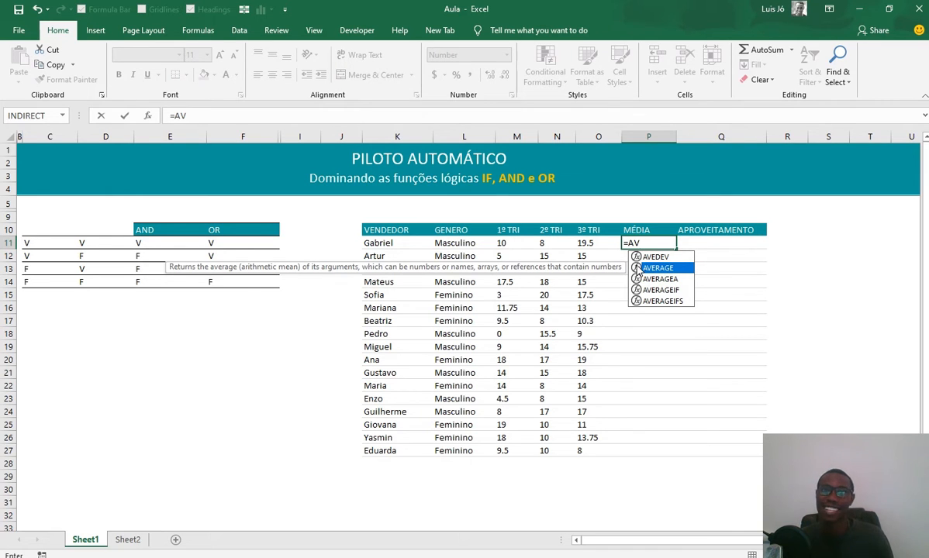
{"action": "key", "text": "Escape"}
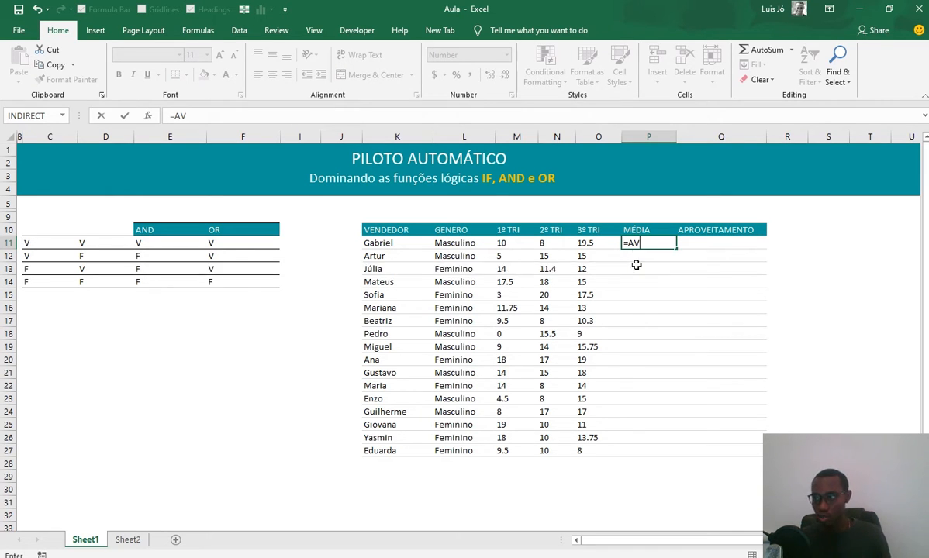
{"action": "key", "text": "Escape"}
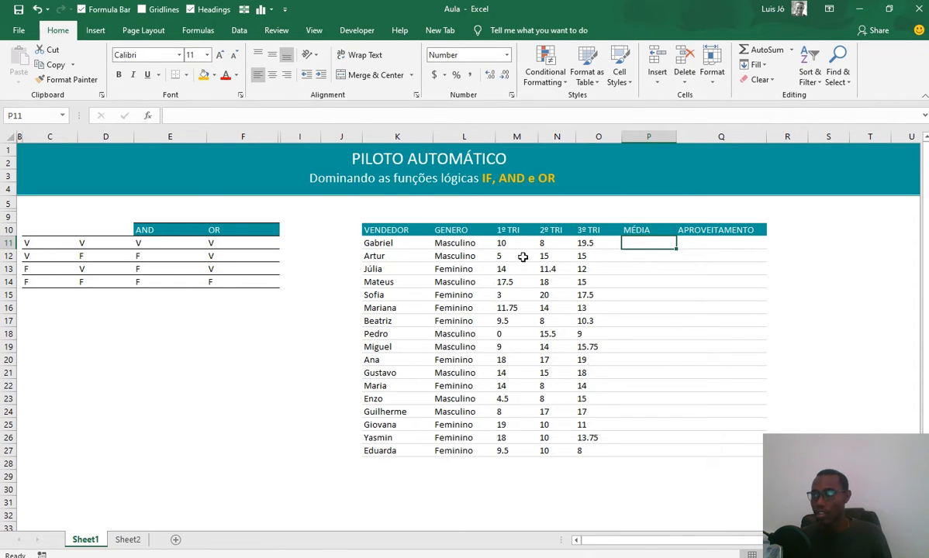
{"action": "type", "text": "=SUM("}
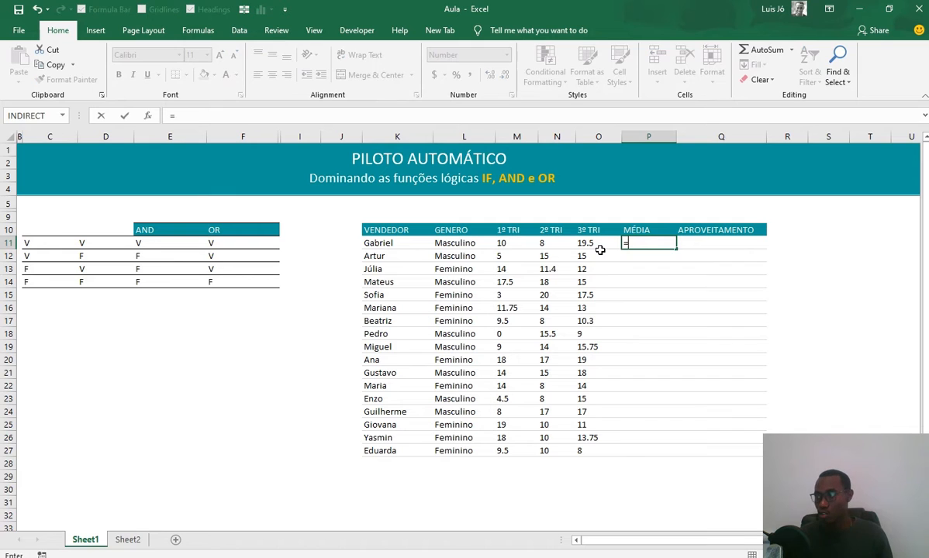
{"action": "key", "text": "Left"}
{"action": "key", "text": "Left"}
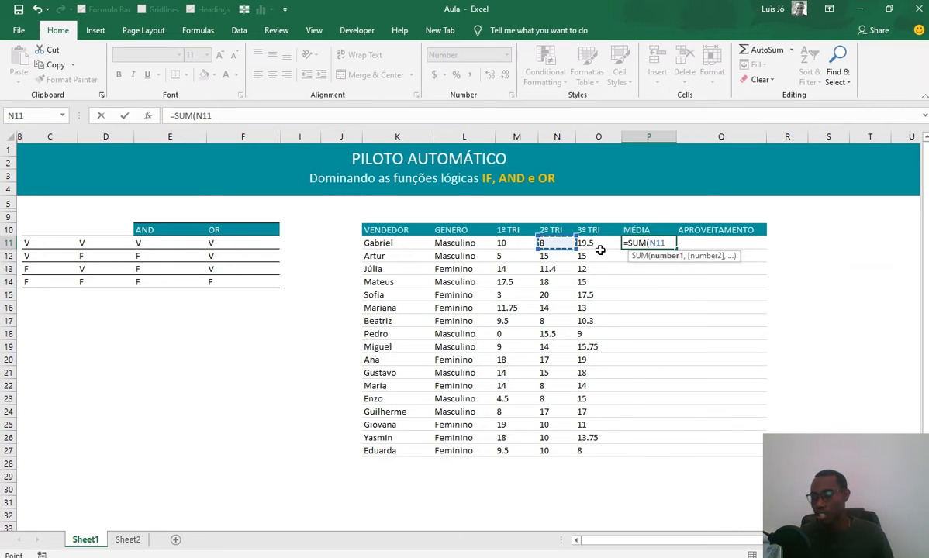
{"action": "key", "text": "Escape"}
{"action": "type", "text": "=AV"}
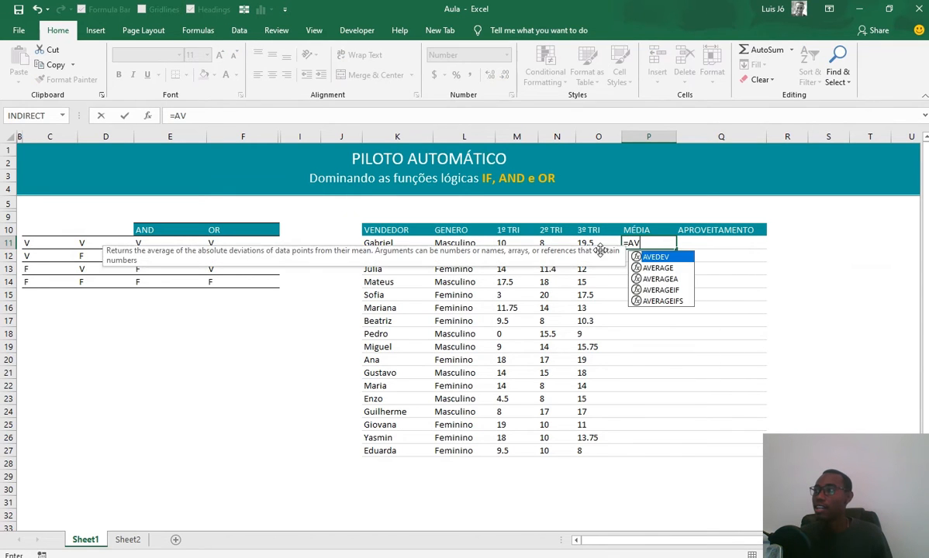
{"action": "key", "text": "Tab"}
{"action": "key", "text": "BackSpace"}
{"action": "key", "text": "BackSpace"}
{"action": "key", "text": "BackSpace"}
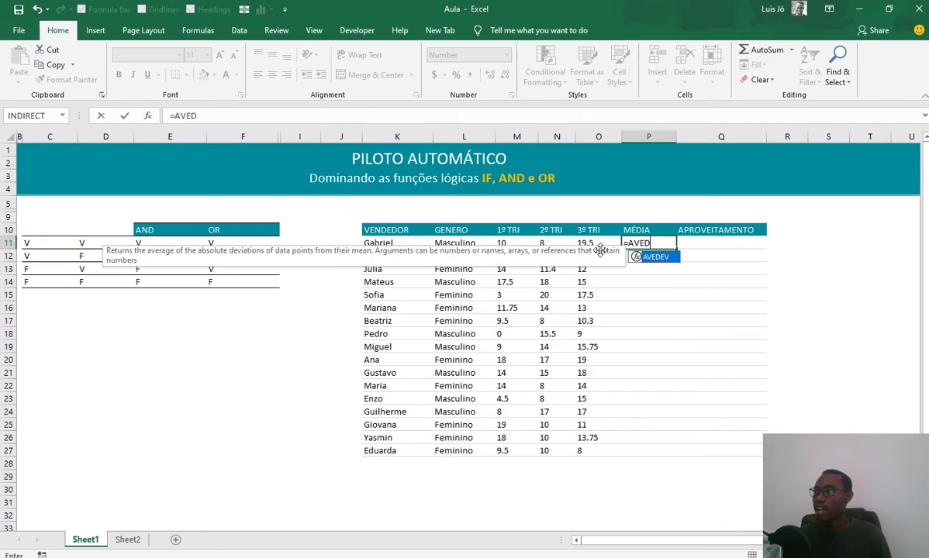
{"action": "key", "text": "BackSpace"}
{"action": "type", "text": "R"}
{"action": "key", "text": "Tab"}
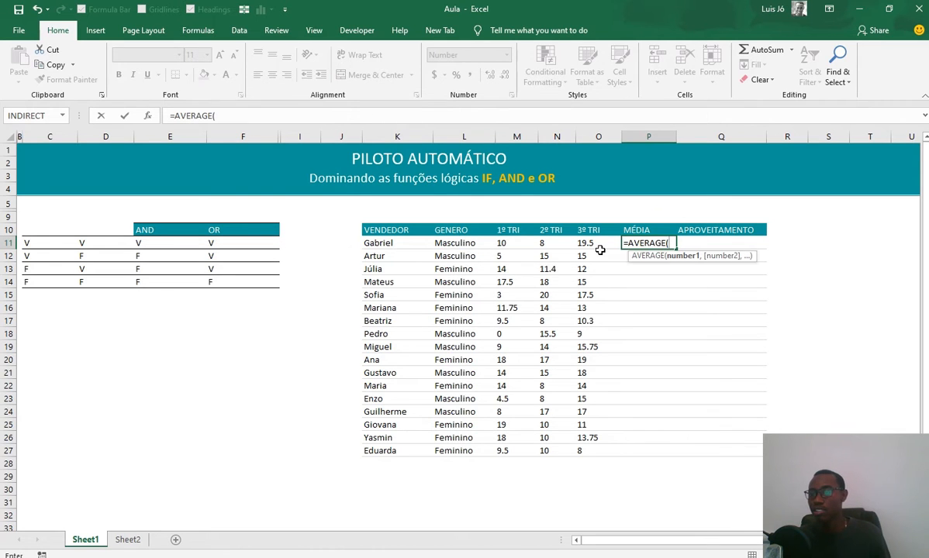
{"action": "key", "text": "Escape"}
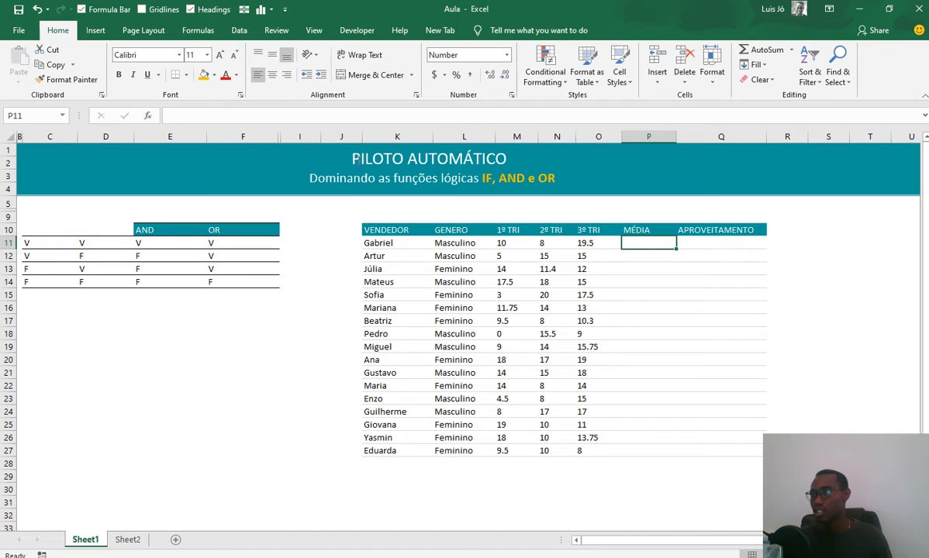
Browse the function library's Math & Trig, Financial, Statistical and Logical categories, examining the AVERAGE and IFERROR descriptions
{"action": "left_click", "coordinate": [197, 30]}
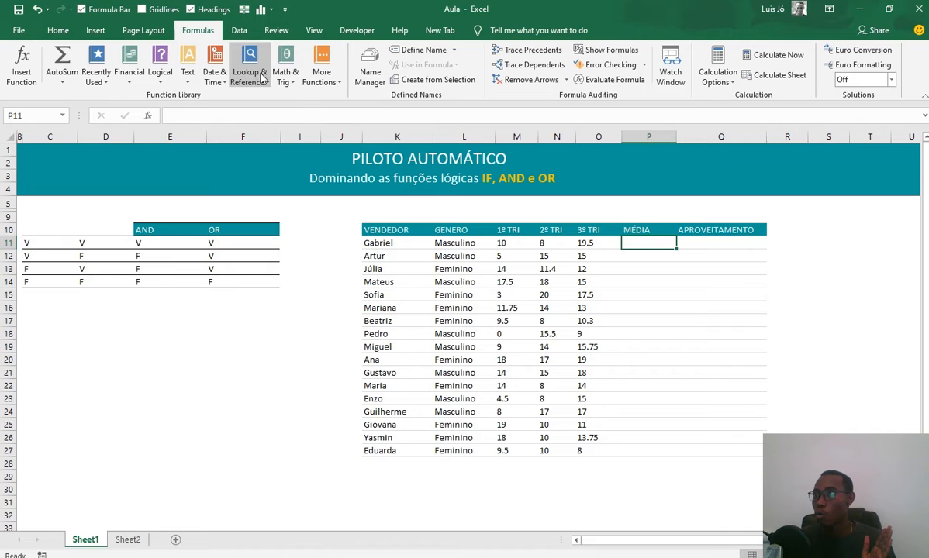
{"action": "left_click", "coordinate": [291, 76]}
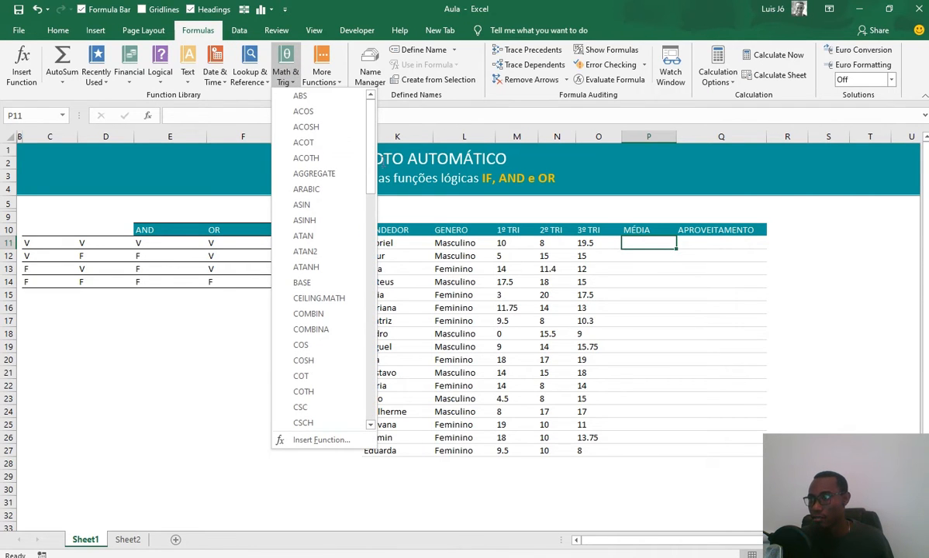
{"action": "mouse_move", "coordinate": [372, 161]}
{"action": "left_mouse_down"}
{"action": "mouse_move", "coordinate": [372, 198]}
{"action": "mouse_move", "coordinate": [371, 156]}
{"action": "left_mouse_up"}
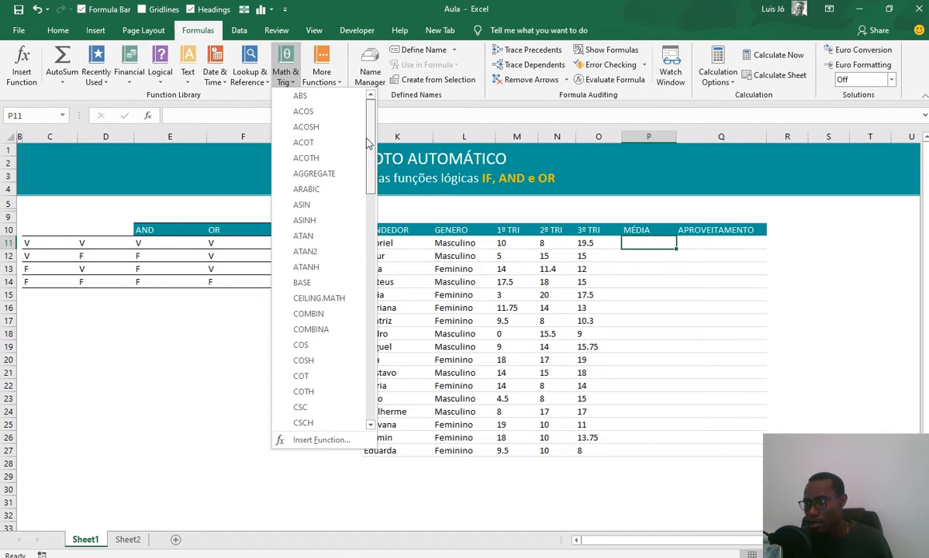
{"action": "scroll", "coordinate": [336, 364], "scroll_direction": "down", "scroll_amount": 20}
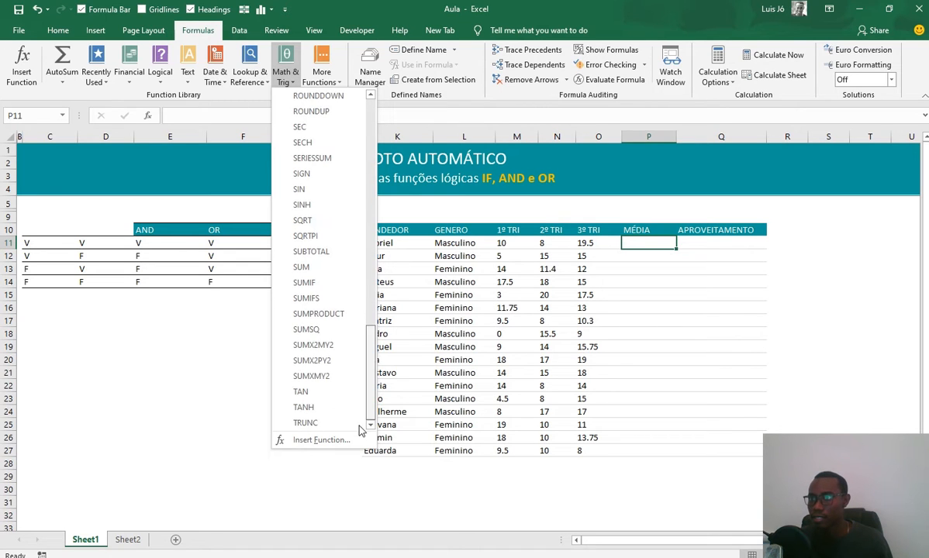
{"action": "left_click", "coordinate": [129, 74]}
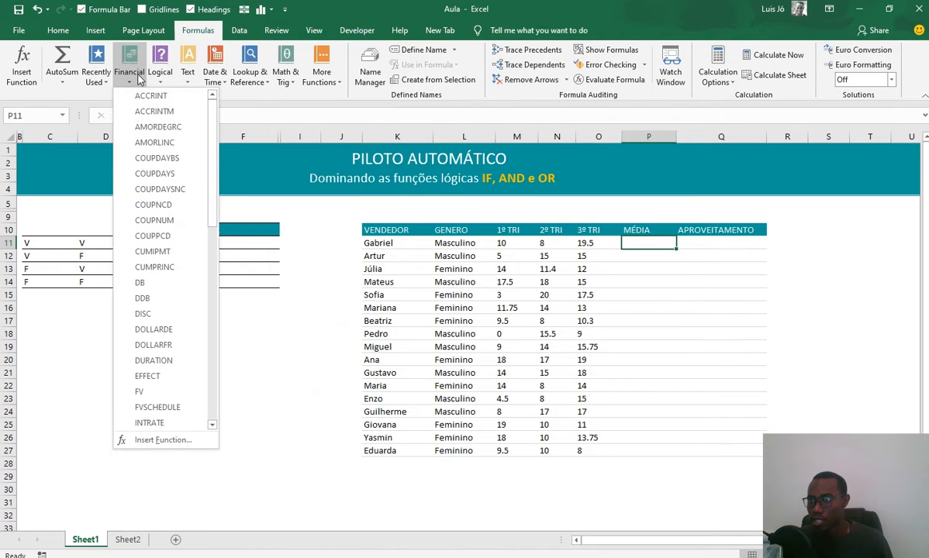
{"action": "scroll", "coordinate": [199, 165], "scroll_direction": "down", "scroll_amount": 3}
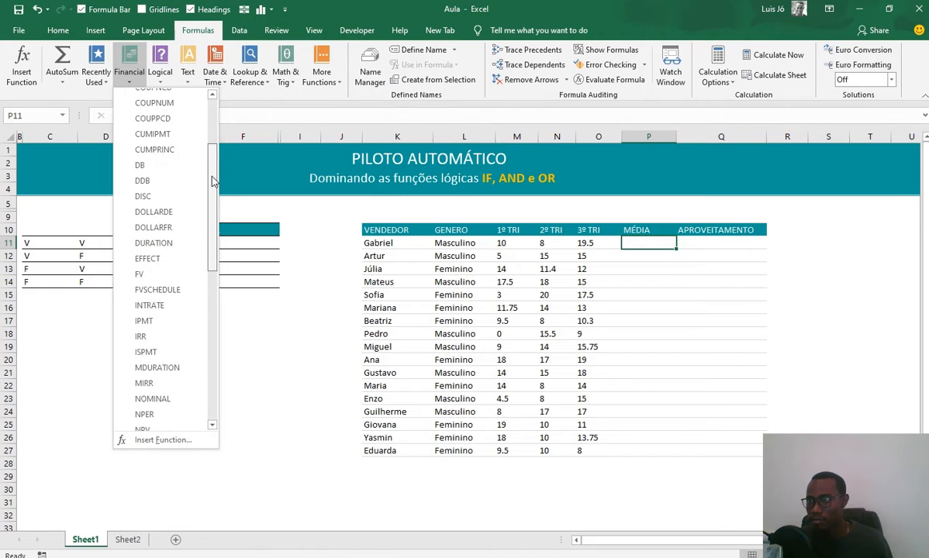
{"action": "scroll", "coordinate": [199, 164], "scroll_direction": "up", "scroll_amount": 3}
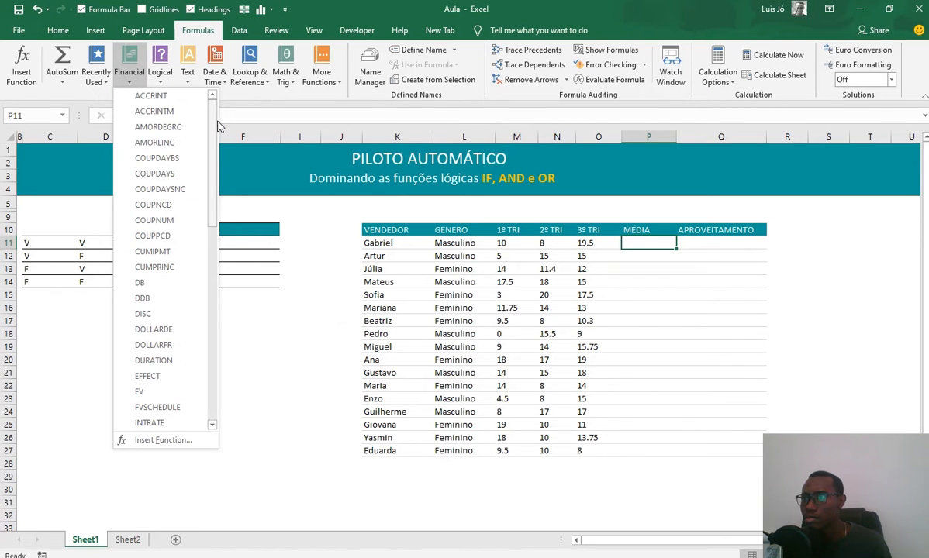
{"action": "left_click", "coordinate": [263, 95]}
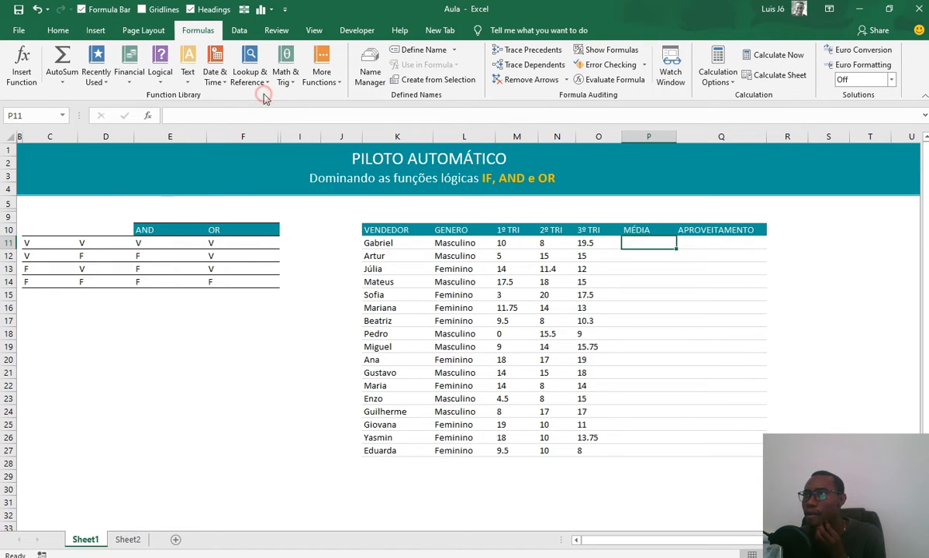
{"action": "left_click", "coordinate": [326, 81]}
{"action": "mouse_move", "coordinate": [341, 96]}
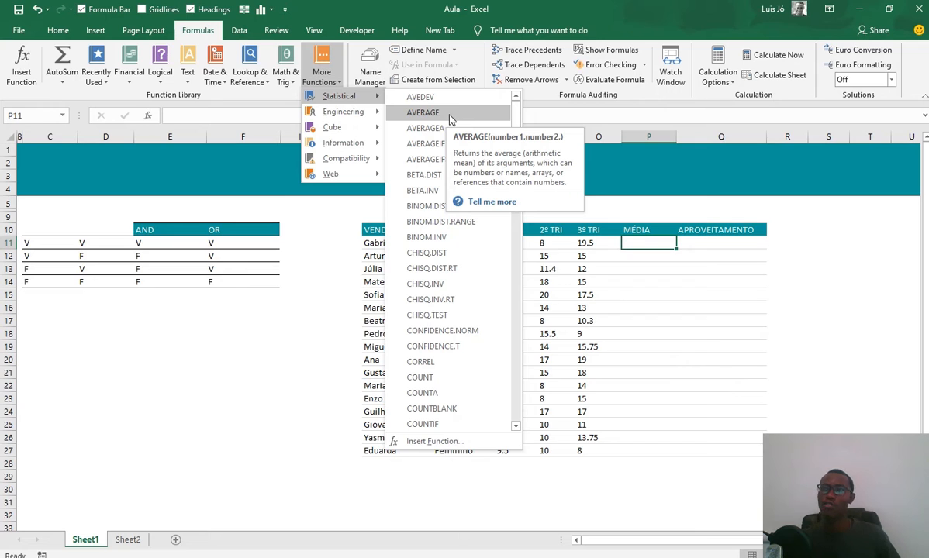
{"action": "left_click", "coordinate": [309, 258]}
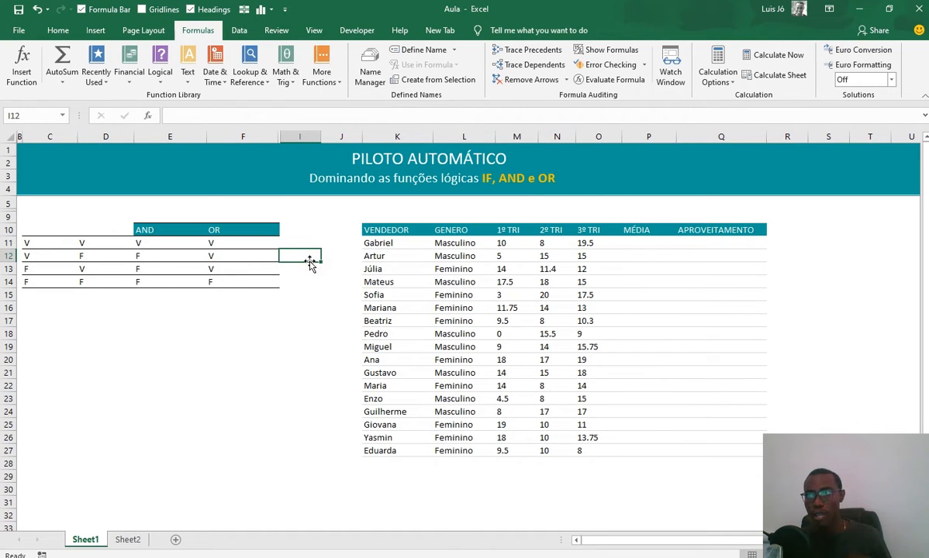
{"action": "left_click", "coordinate": [161, 76]}
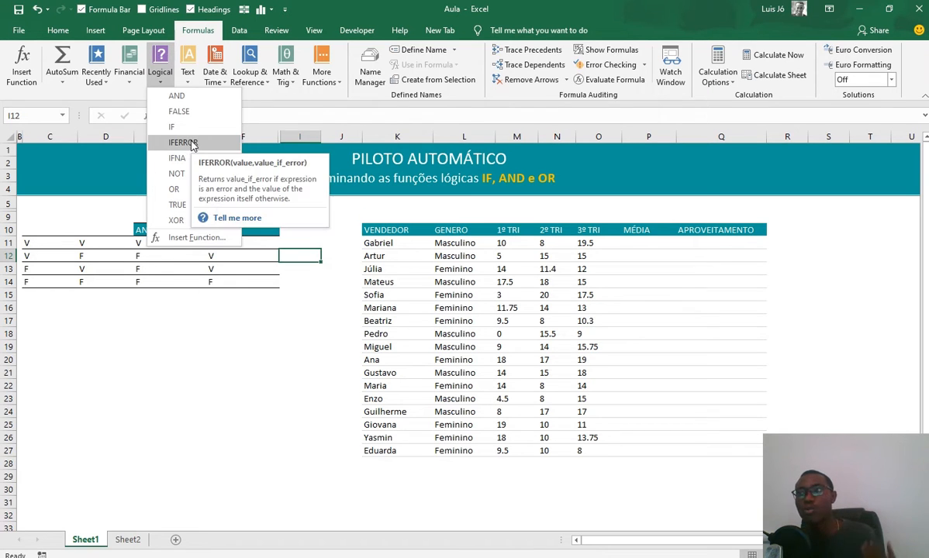
{"action": "left_click", "coordinate": [189, 413]}
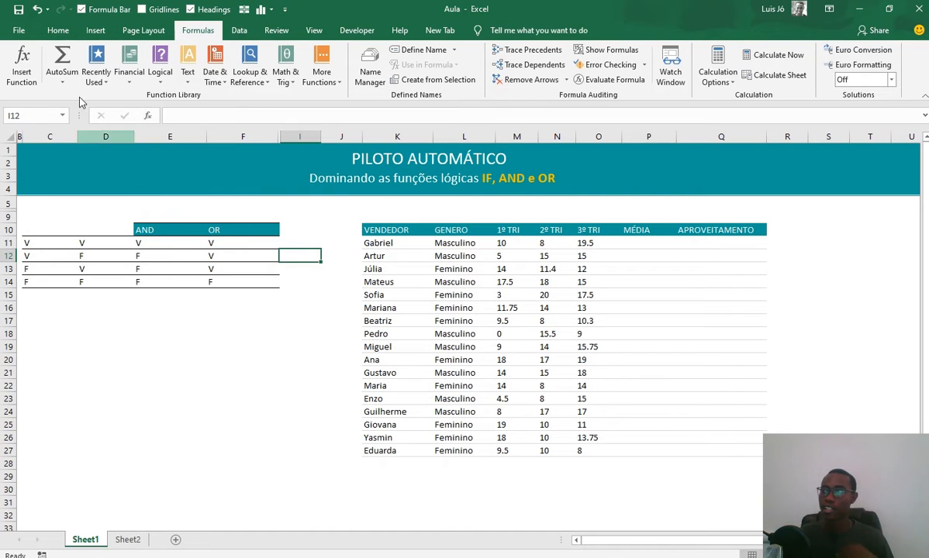
Enter =AVERAGE(M11:O11) in P11 to average the first seller's three quarterly values
{"action": "left_click", "coordinate": [642, 245]}
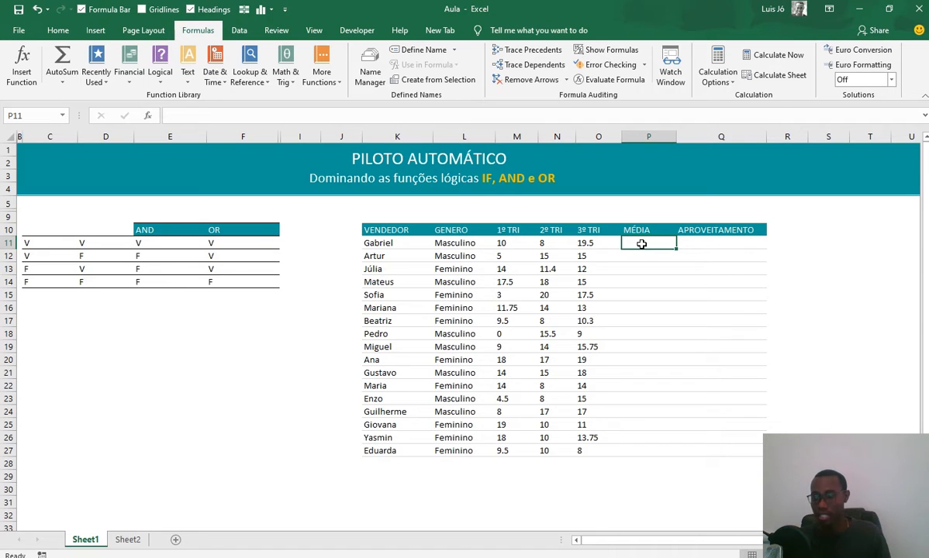
{"action": "type", "text": "="}
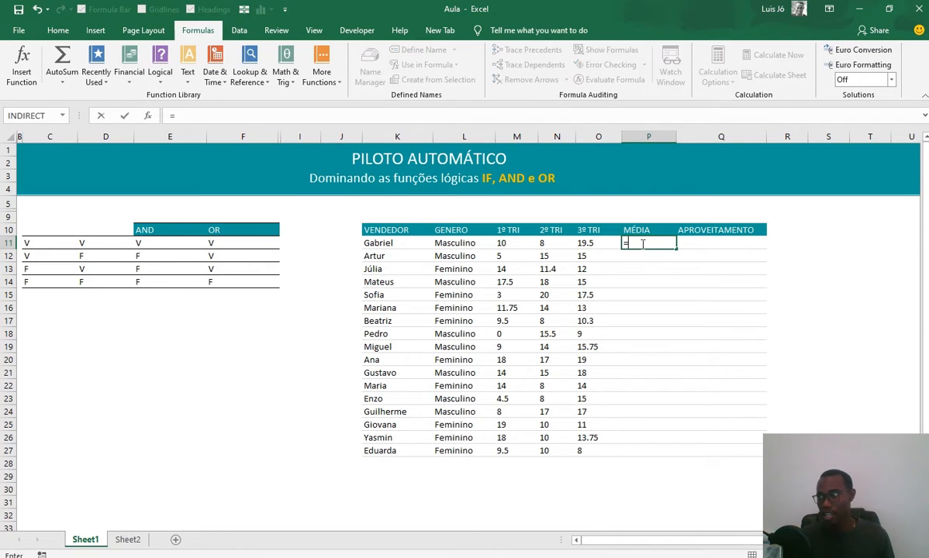
{"action": "type", "text": "AV"}
{"action": "key", "text": "Tab"}
{"action": "key", "text": "BackSpace"}
{"action": "key", "text": "BackSpace"}
{"action": "key", "text": "BackSpace"}
{"action": "key", "text": "BackSpace"}
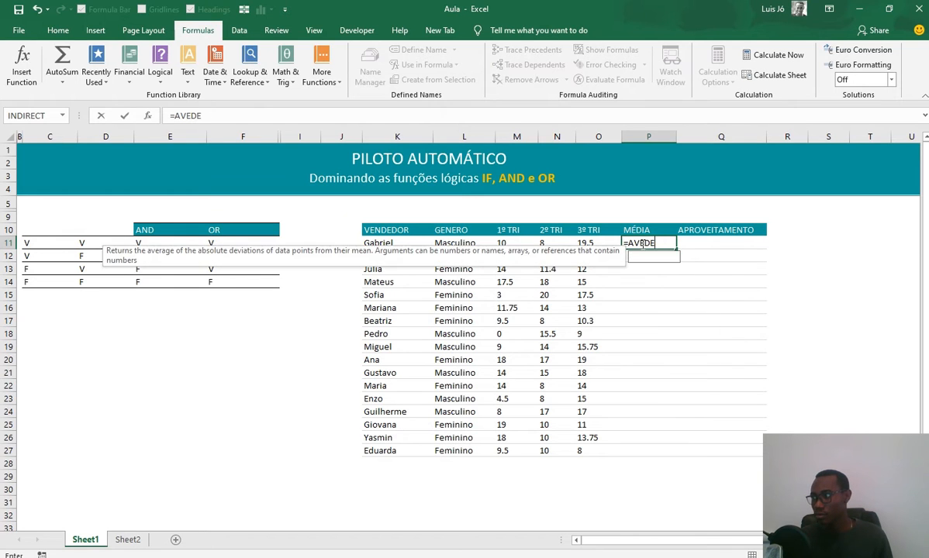
{"action": "type", "text": "R"}
{"action": "key", "text": "Tab"}
{"action": "left_click_drag", "start_coordinate": [589, 244], "coordinate": [500, 245]}
{"action": "key", "text": "Return"}
Copy the AVERAGE formula from P11 down the MÉDIA column to the last seller in P27
{"action": "left_click", "coordinate": [643, 244]}
{"action": "key", "text": "ctrl+c"}
{"action": "key", "text": "ctrl+Left"}
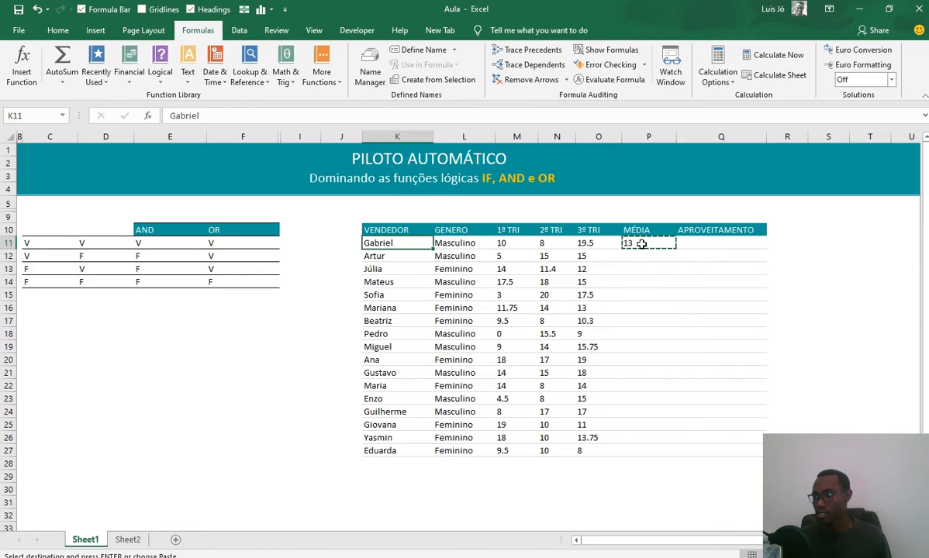
{"action": "key", "text": "ctrl+Down"}
{"action": "key", "text": "ctrl+Right"}
{"action": "key", "text": "Right"}
{"action": "key", "text": "ctrl+shift+Up"}
{"action": "key", "text": "ctrl+v"}
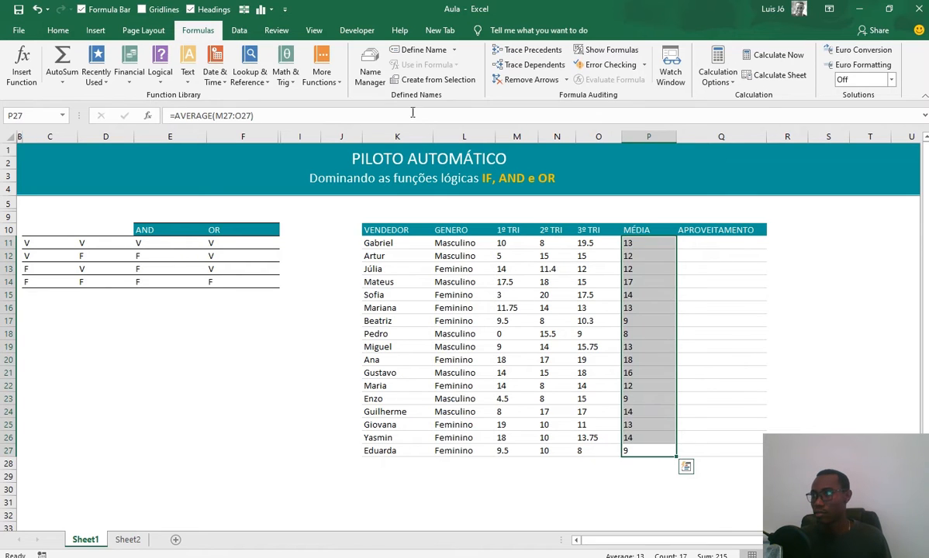
{"action": "key", "text": "Escape"}
Format the averages in P11:P27 to show one decimal place
{"action": "left_click", "coordinate": [58, 30]}
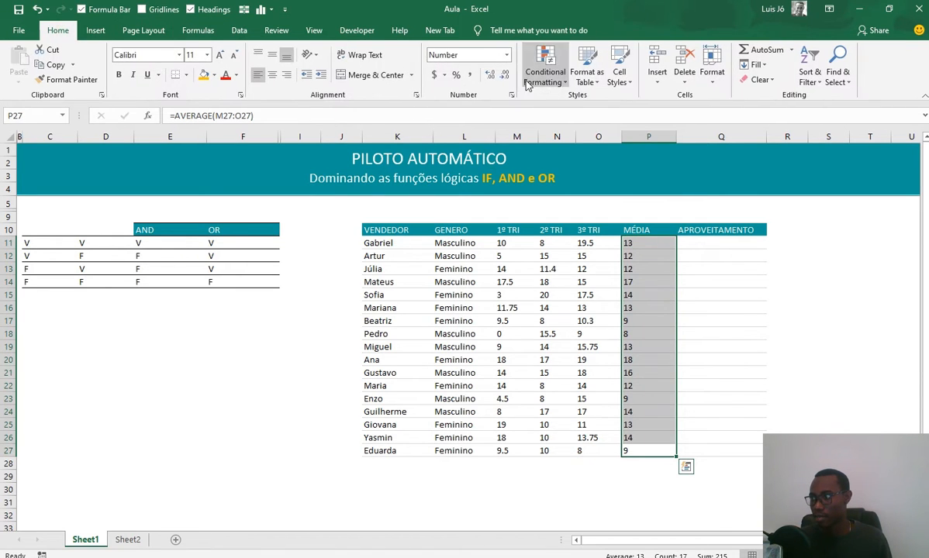
{"action": "left_click", "coordinate": [490, 74]}
{"action": "left_click", "coordinate": [683, 269]}
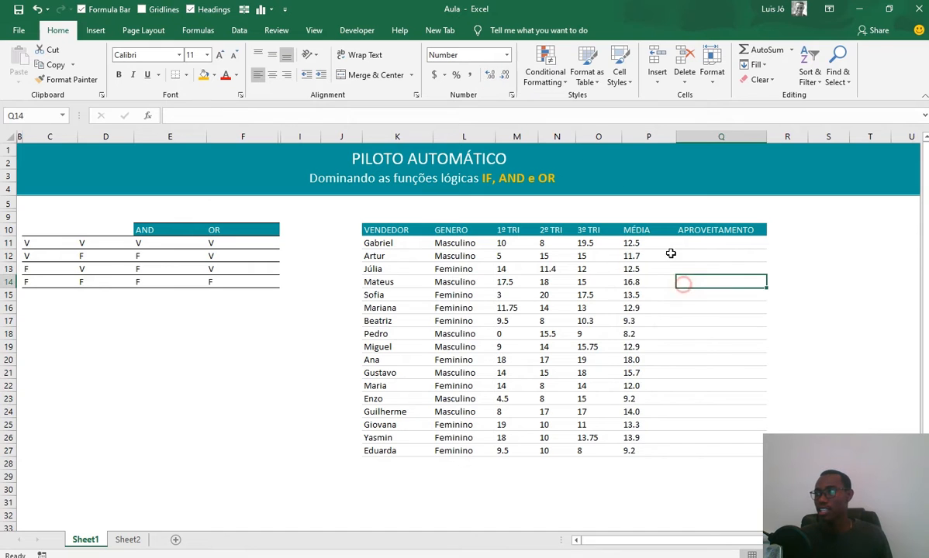
Widen the APROVEITAMENTO column Q slightly
{"action": "left_click", "coordinate": [652, 244]}
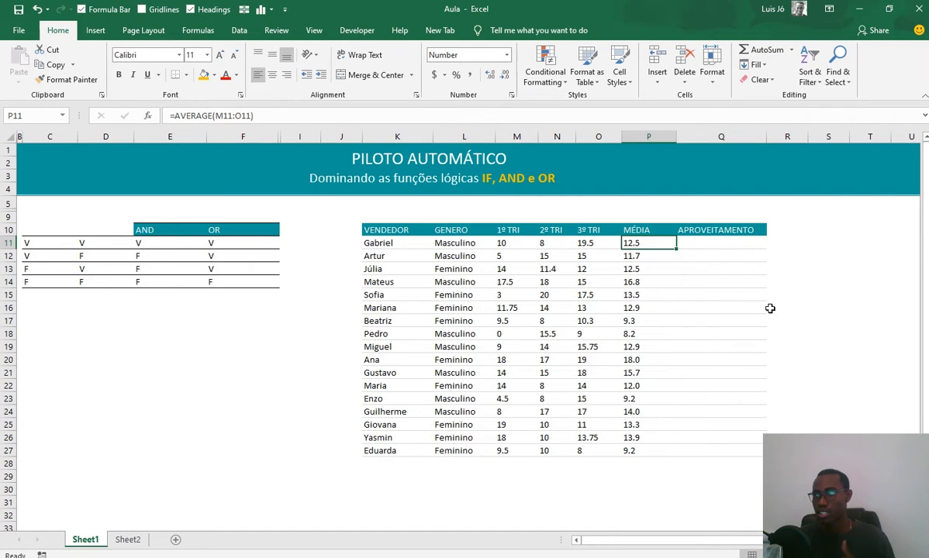
{"action": "left_click", "coordinate": [683, 244]}
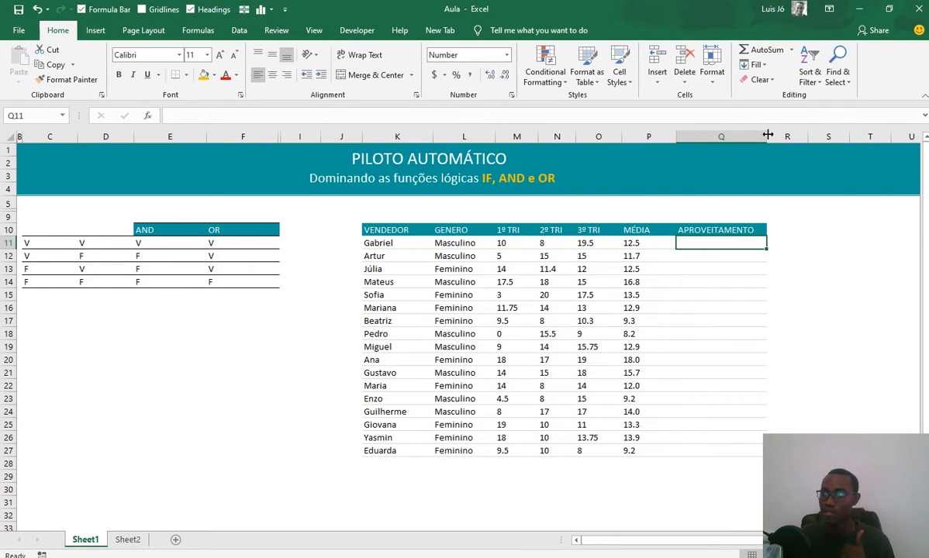
{"action": "left_click_drag", "start_coordinate": [768, 130], "coordinate": [771, 130]}
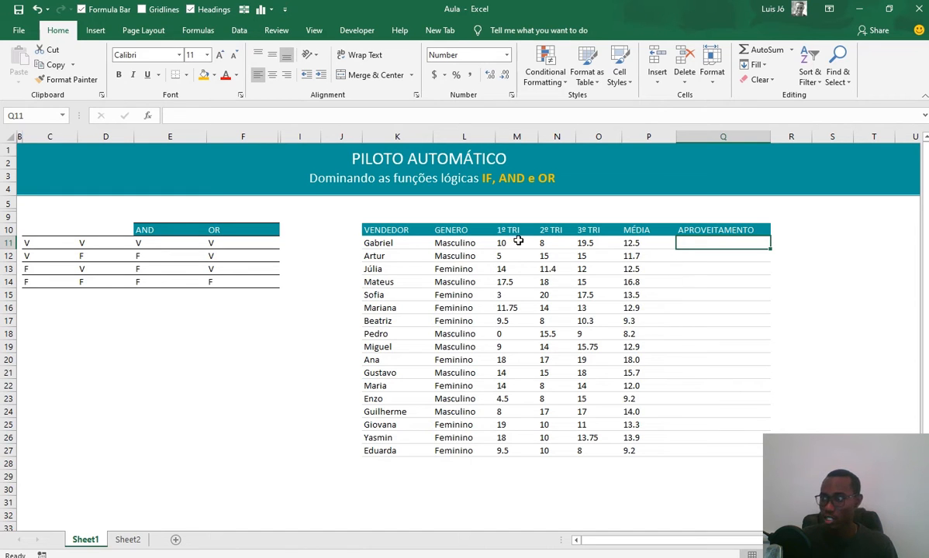
Format the quarterly values in M11:O27 to show one decimal place
{"action": "left_click_drag", "start_coordinate": [502, 243], "coordinate": [589, 452]}
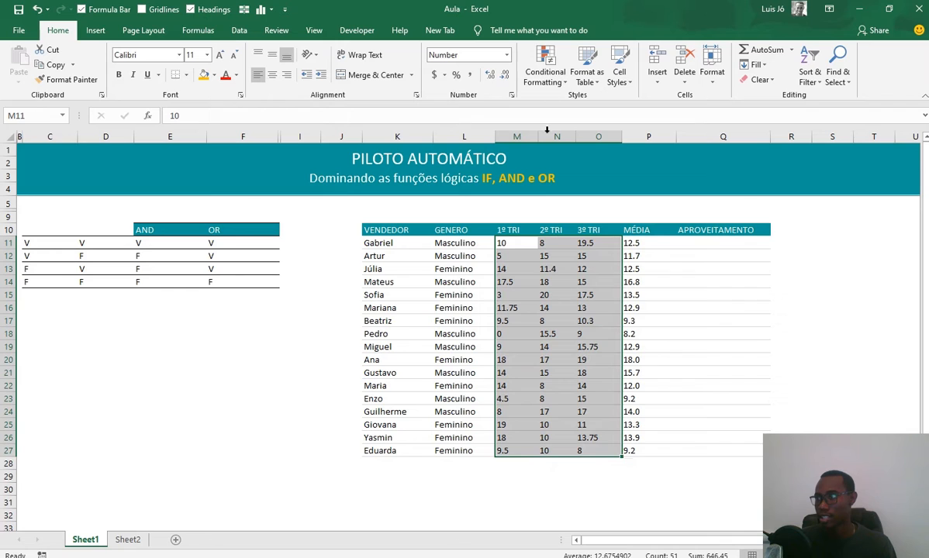
{"action": "left_click", "coordinate": [490, 75]}
{"action": "left_click", "coordinate": [504, 74]}
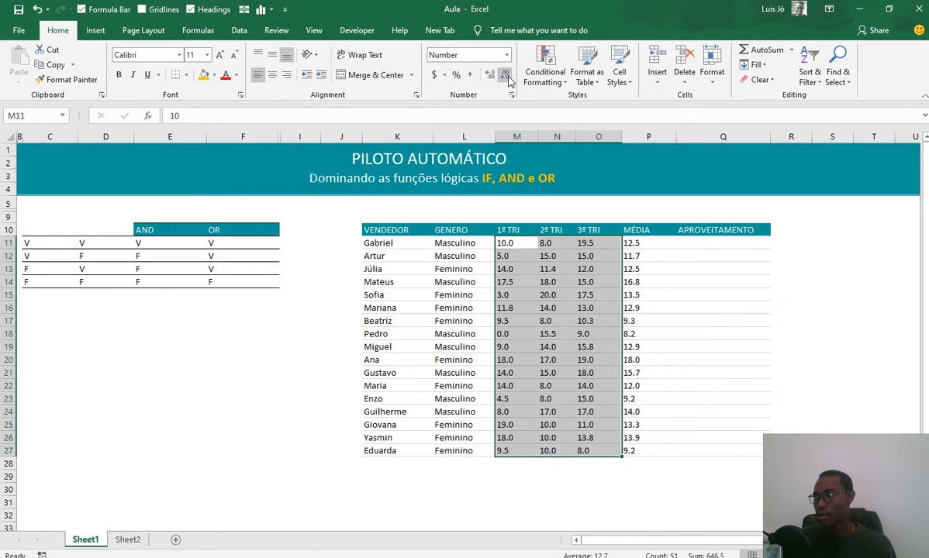
{"action": "left_click", "coordinate": [598, 256]}
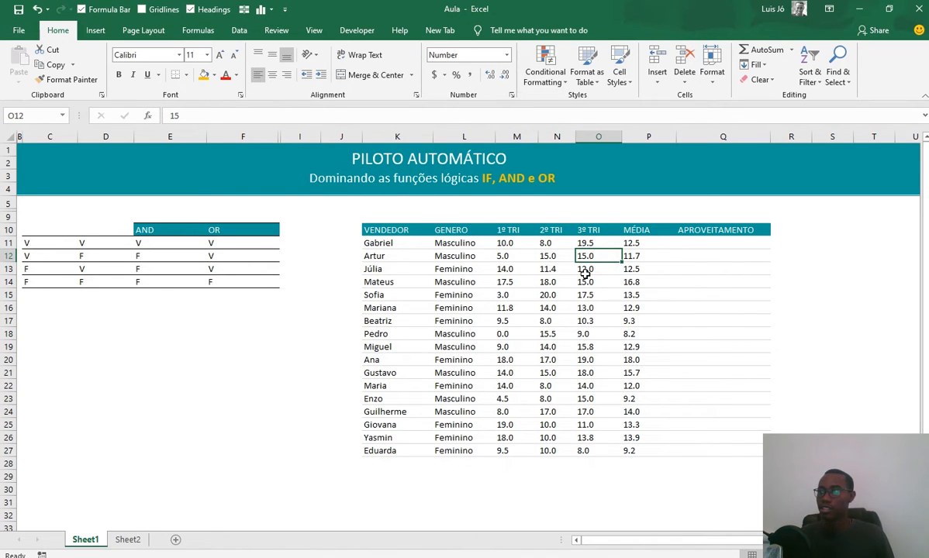
{"action": "left_click_drag", "start_coordinate": [632, 243], "coordinate": [629, 450]}
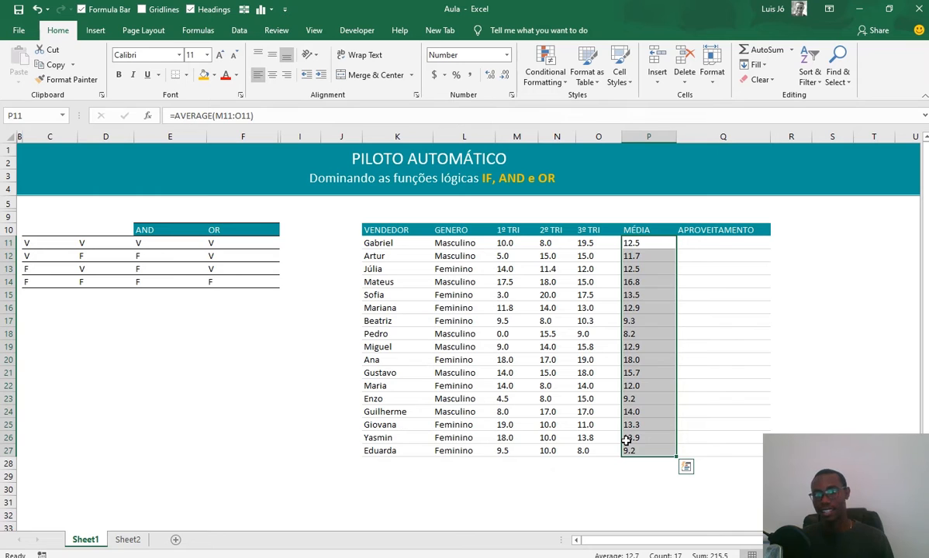
{"action": "type", "text": "="}
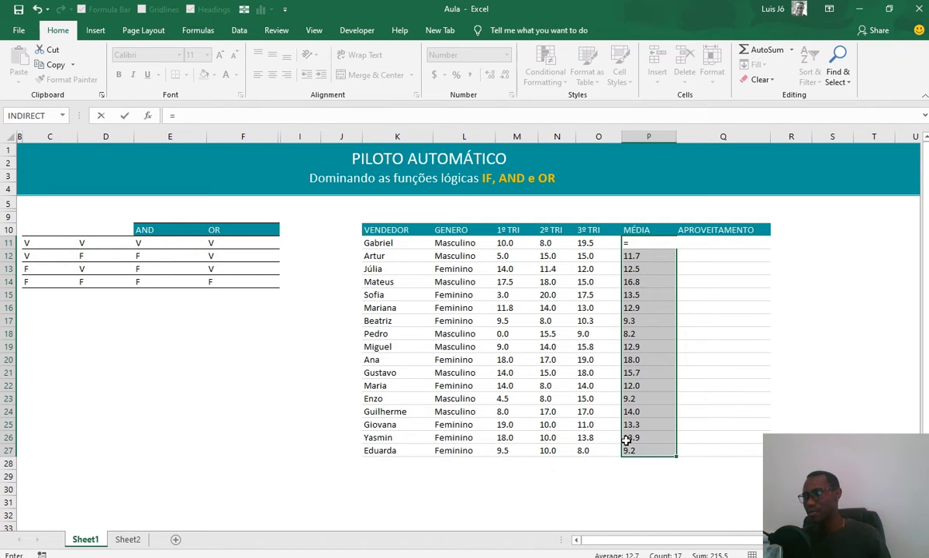
{"action": "key", "text": "Escape"}
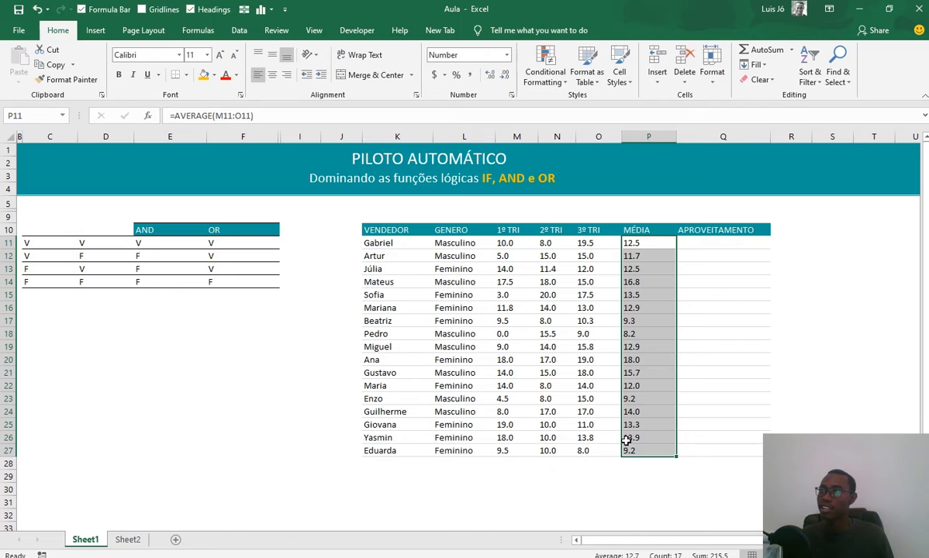
{"action": "left_click", "coordinate": [704, 254]}
{"action": "left_click", "coordinate": [705, 241]}
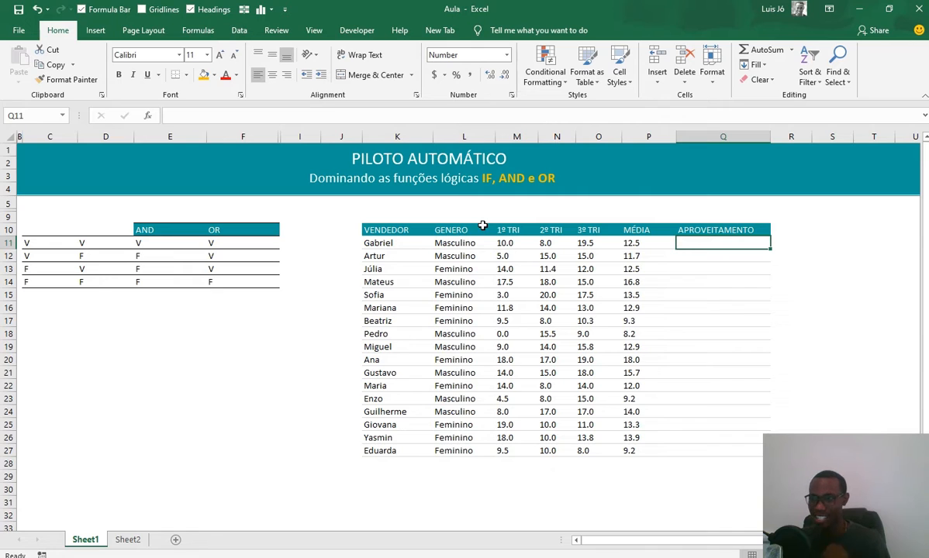
{"action": "left_click", "coordinate": [103, 321]}
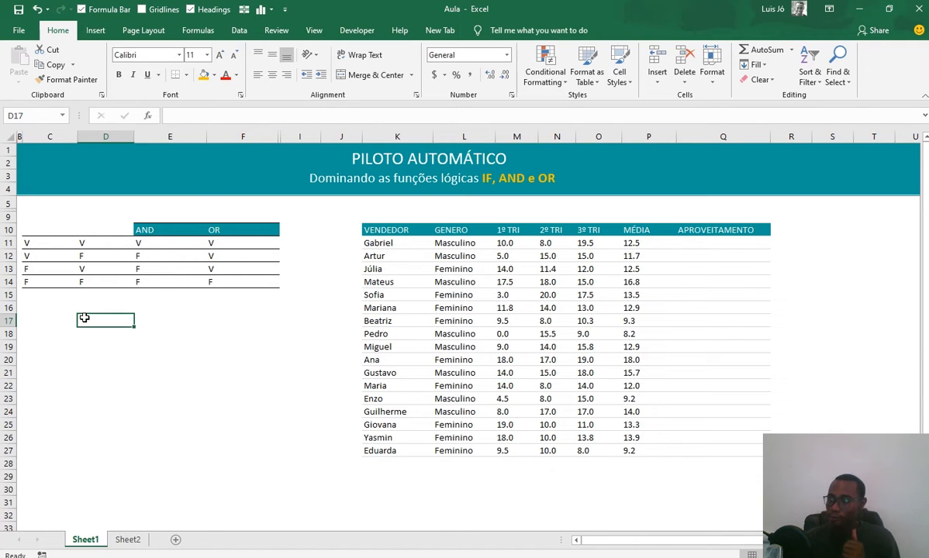
{"action": "left_click", "coordinate": [698, 246]}
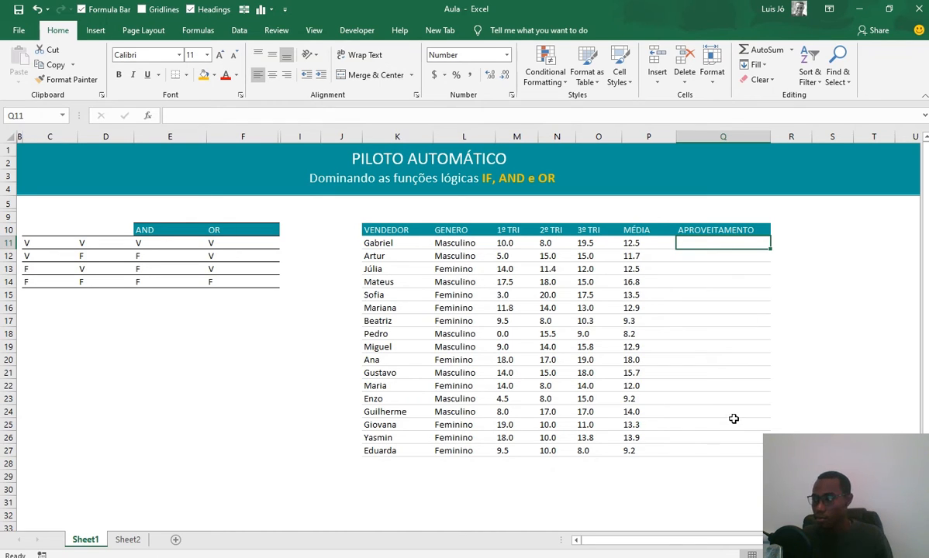
Copy the APROVEITAMENTO column Q10:Q27 into the five adjacent columns, R10:V27
{"action": "scroll", "coordinate": [366, 267], "scroll_direction": "right", "scroll_amount": 4}
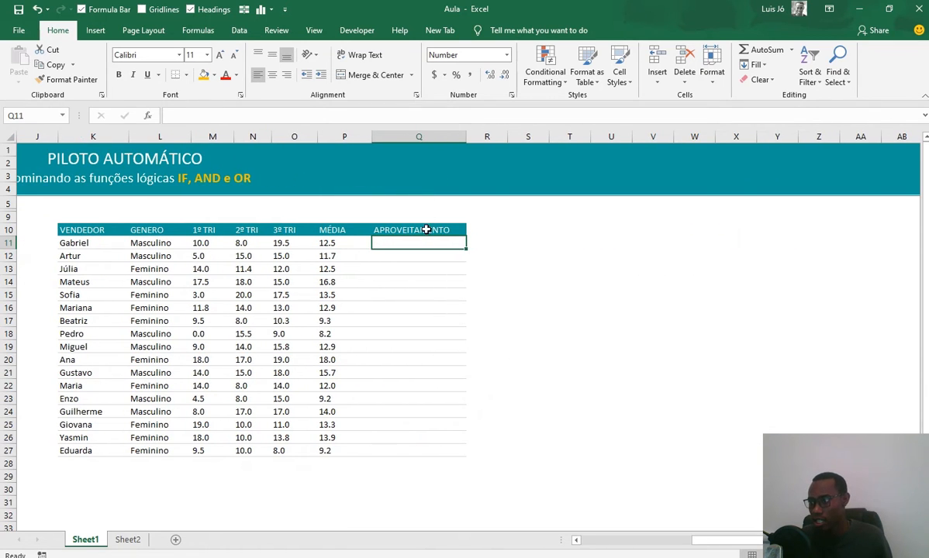
{"action": "left_click_drag", "start_coordinate": [426, 230], "coordinate": [423, 451]}
{"action": "key", "text": "ctrl+c"}
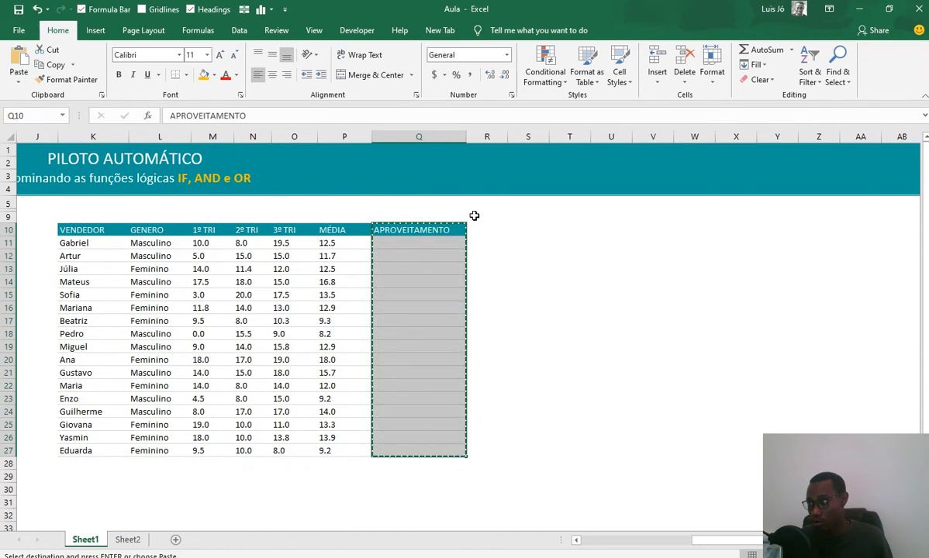
{"action": "left_click_drag", "start_coordinate": [487, 229], "coordinate": [661, 446]}
{"action": "key", "text": "ctrl+v"}
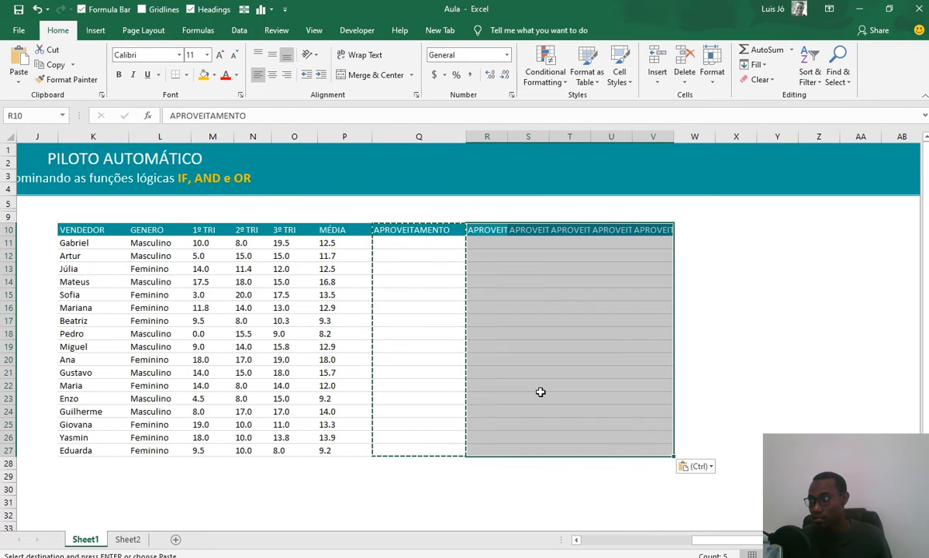
{"action": "key", "text": "Escape"}
Clear the repeated APROVEITAMENTO headers in Q10:U10 and autofit column V to its remaining header
{"action": "left_click", "coordinate": [425, 230]}
{"action": "key", "text": "ctrl+shift+Right"}
{"action": "key", "text": "Left"}
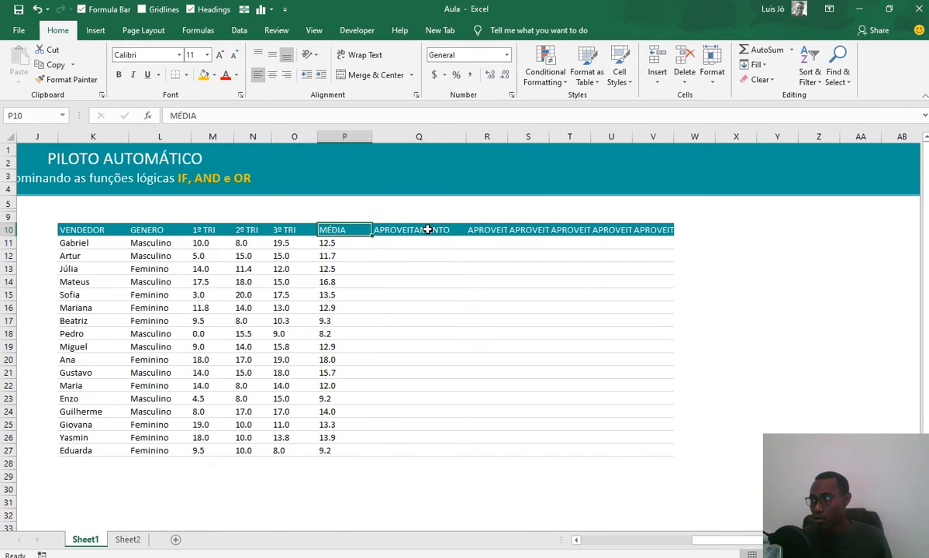
{"action": "key", "text": "Right"}
{"action": "key", "text": "shift+Right"}
{"action": "key", "text": "shift+Right"}
{"action": "key", "text": "shift+Right"}
{"action": "key", "text": "shift+Right"}
{"action": "key", "text": "Delete"}
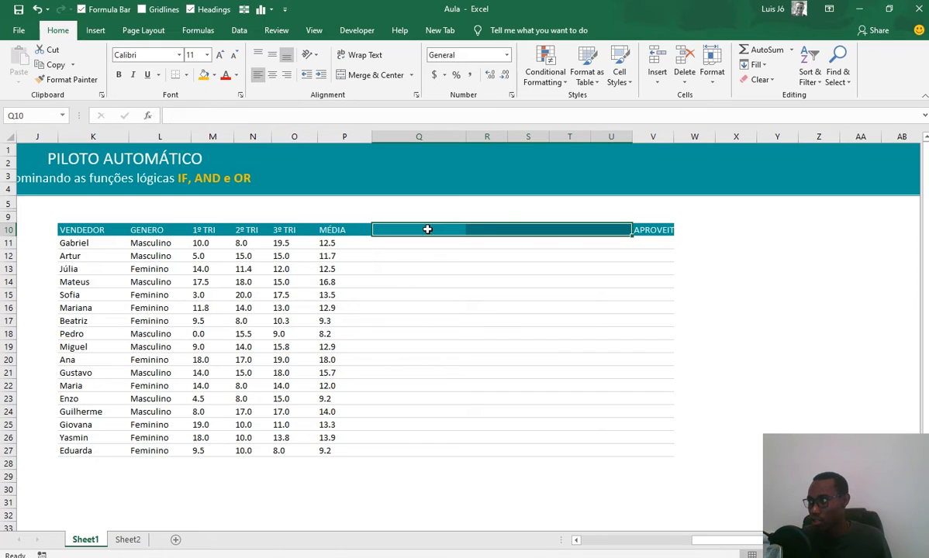
{"action": "double_click", "coordinate": [674, 138]}
{"action": "left_click", "coordinate": [611, 256]}
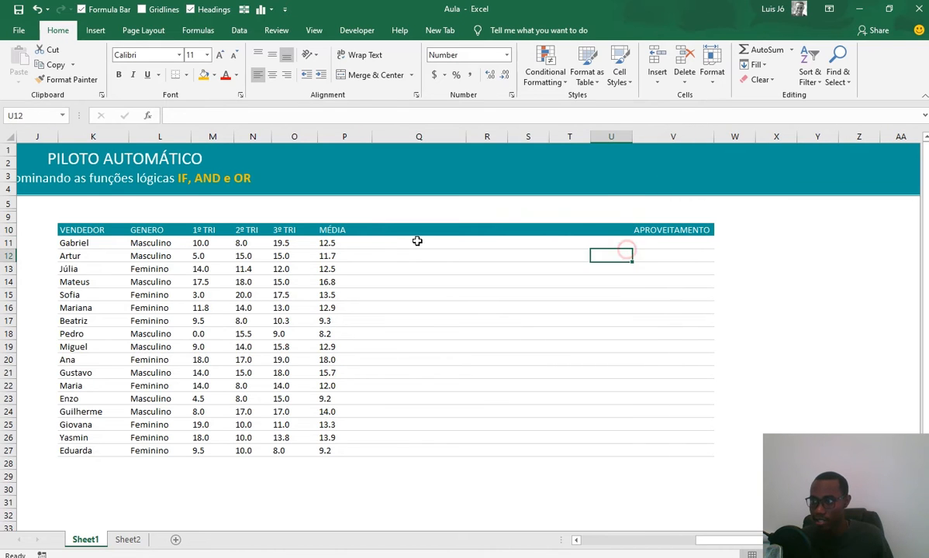
Enter the header "Check 1" in Q10, beside MÉDIA
{"action": "left_click", "coordinate": [401, 240]}
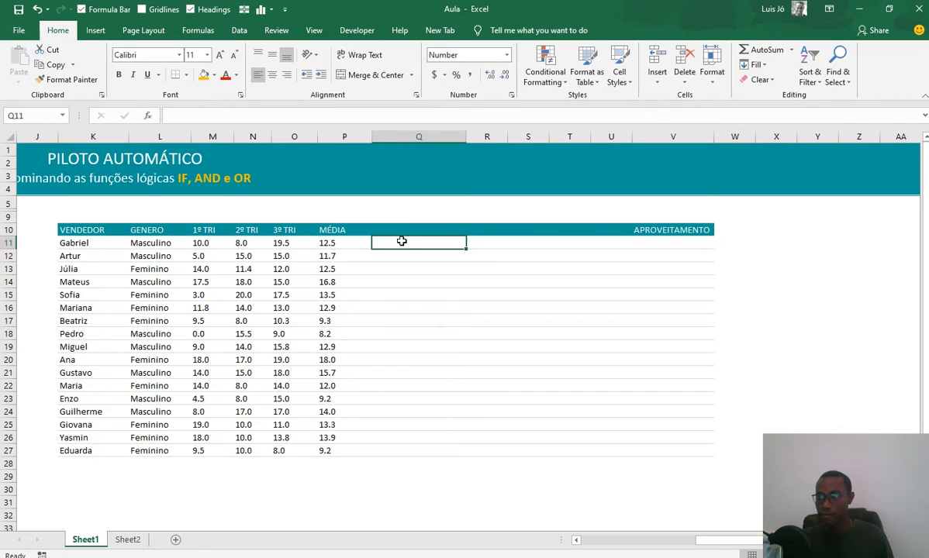
{"action": "key", "text": "Up"}
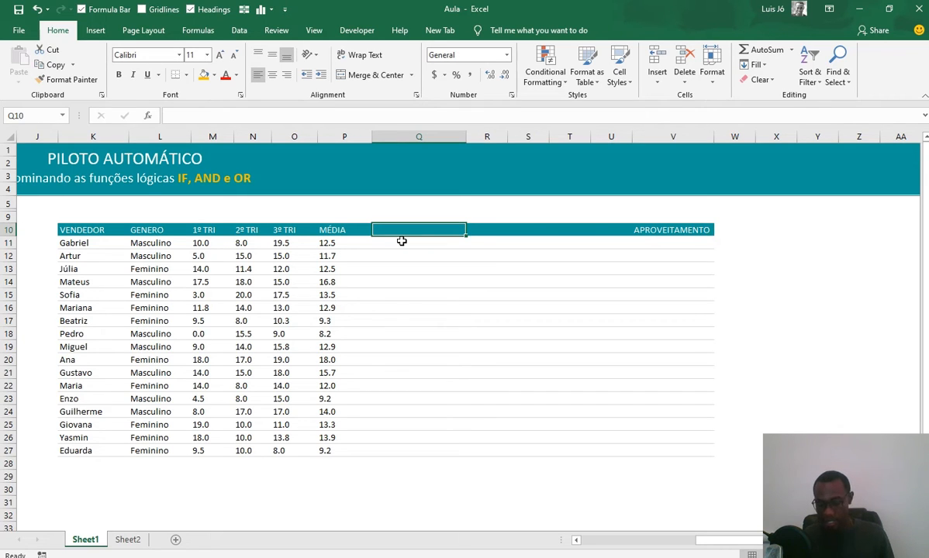
{"action": "type", "text": "NE"}
{"action": "key", "text": "BackSpace"}
{"action": "key", "text": "BackSpace"}
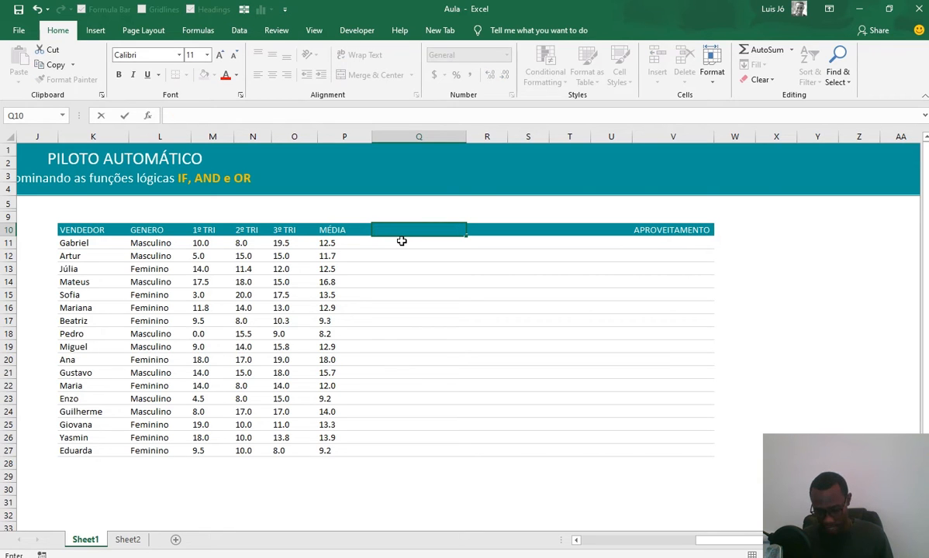
{"action": "type", "text": "Check"}
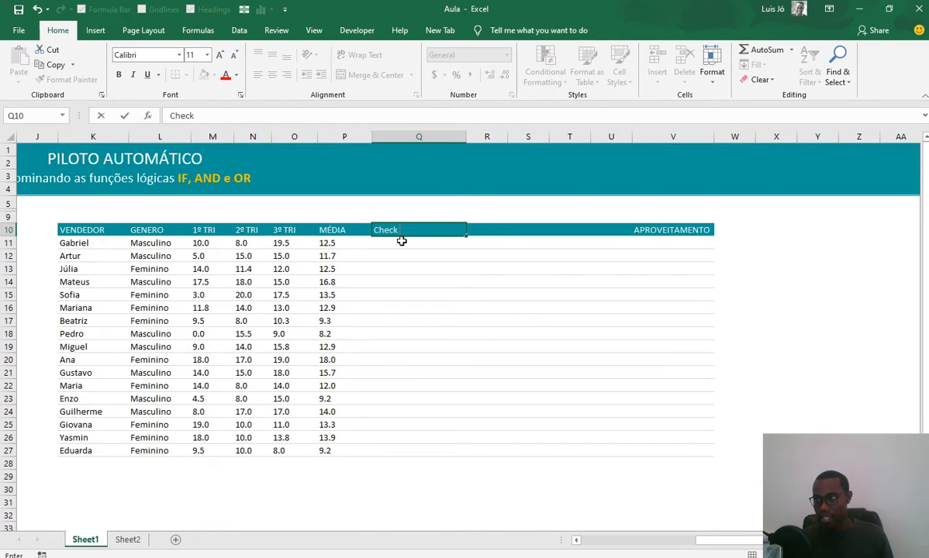
{"action": "type", "text": " 1]"}
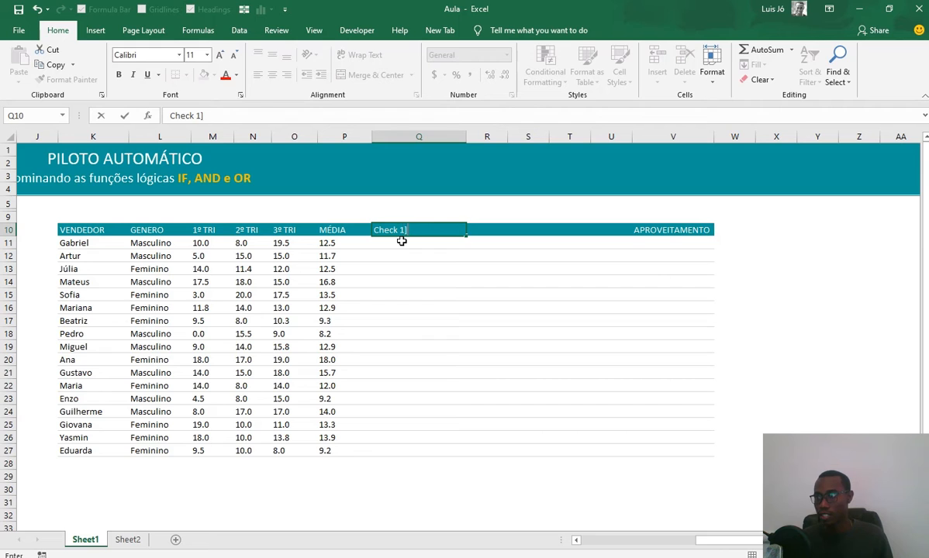
{"action": "key", "text": "BackSpace"}
{"action": "key", "text": "Return"}
Copy the Check 1 header from Q10 into R10 and S10
{"action": "key", "text": "Up"}
{"action": "key", "text": "ctrl+c"}
{"action": "key", "text": "Right"}
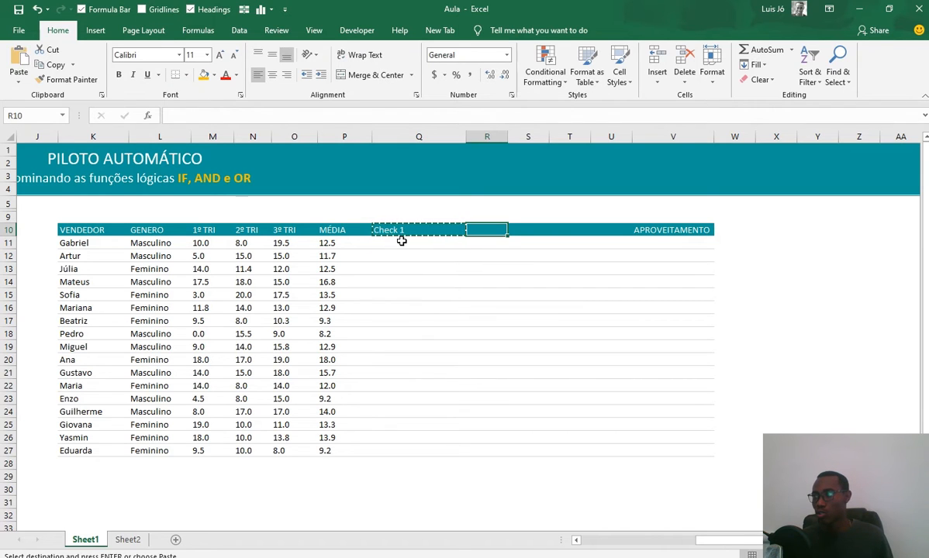
{"action": "key", "text": "Return"}
{"action": "key", "text": "ctrl+c"}
{"action": "key", "text": "Right"}
{"action": "key", "text": "Return"}
Change the copied headers to "Check 3" in S10 and "Check 2" in R10, and narrow column Q to fit its header
{"action": "key", "text": "F2"}
{"action": "key", "text": "BackSpace"}
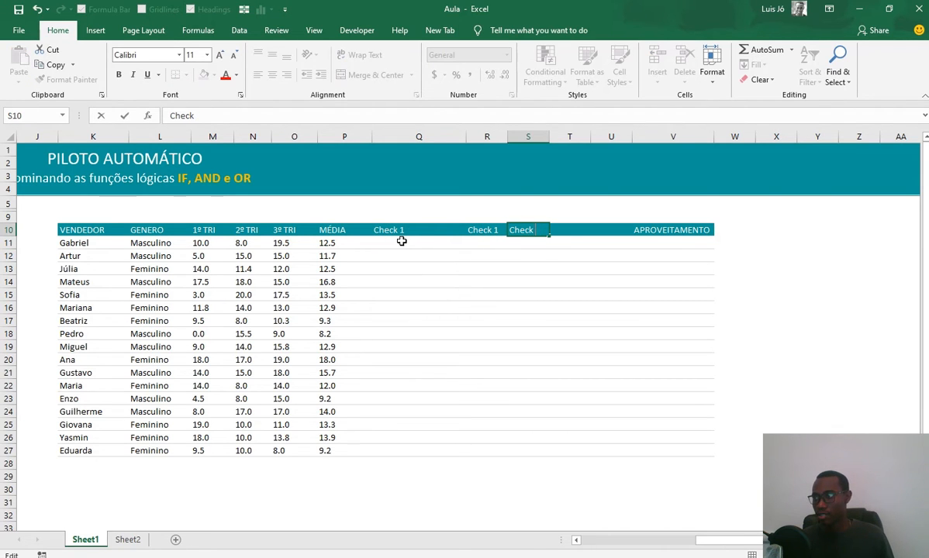
{"action": "type", "text": "3"}
{"action": "key", "text": "Return"}
{"action": "key", "text": "Up"}
{"action": "key", "text": "Left"}
{"action": "key", "text": "F2"}
{"action": "key", "text": "BackSpace"}
{"action": "type", "text": "2"}
{"action": "key", "text": "Return"}
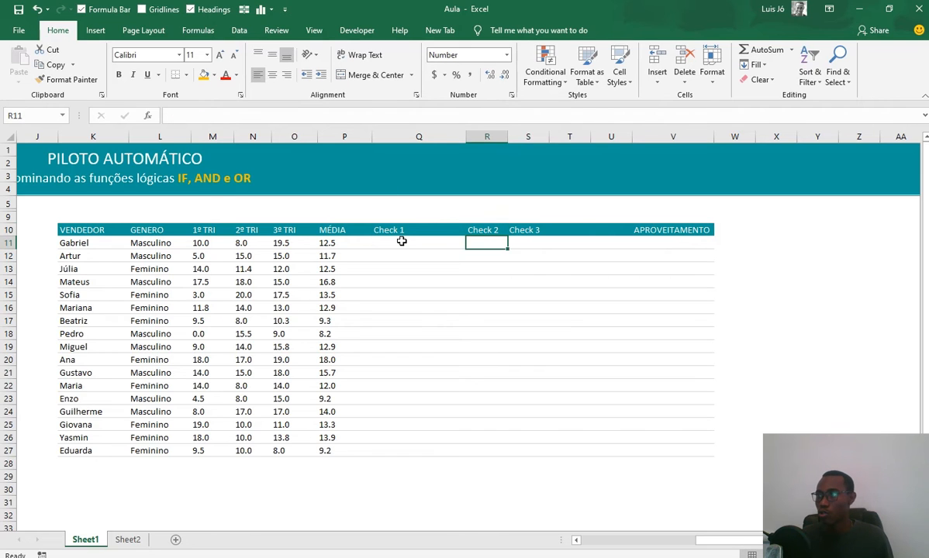
{"action": "left_click_drag", "start_coordinate": [465, 137], "coordinate": [409, 137]}
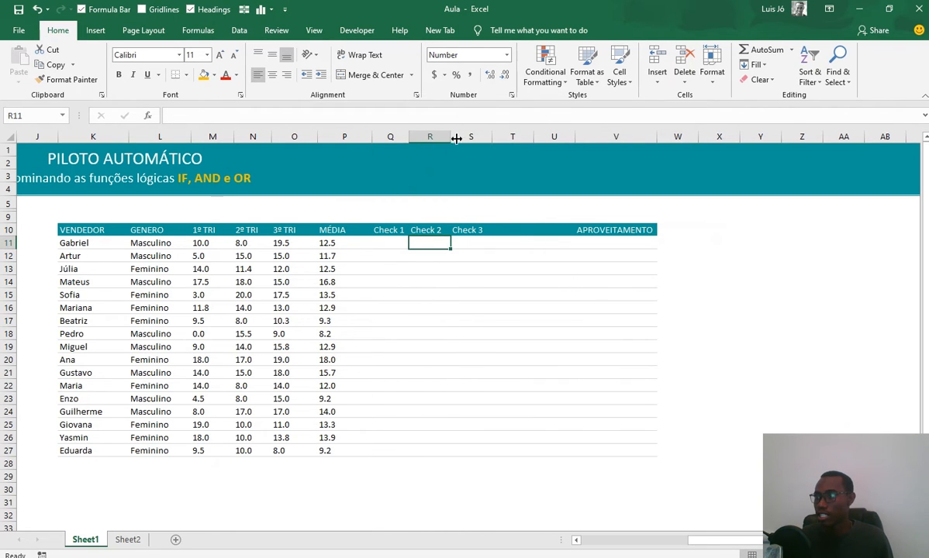
{"action": "left_click", "coordinate": [378, 242]}
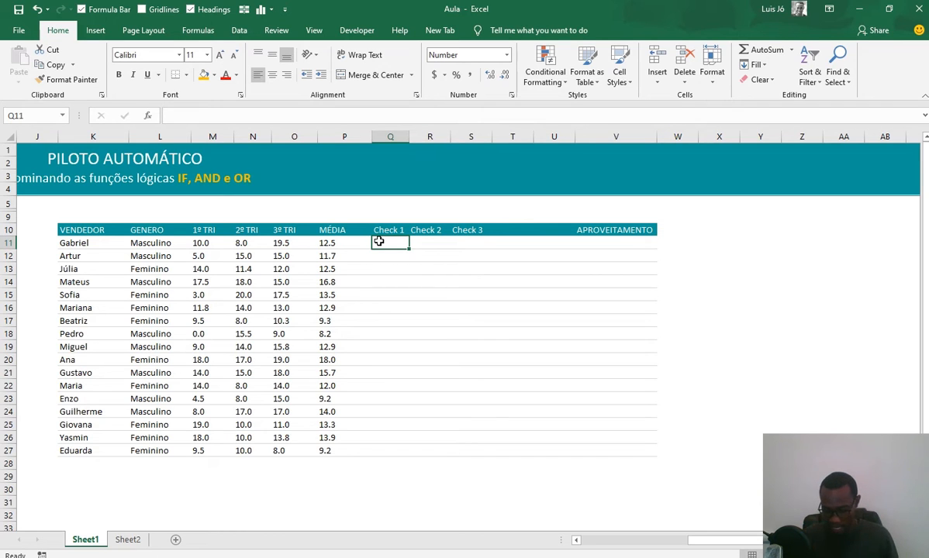
{"action": "type", "text": "=IF("}
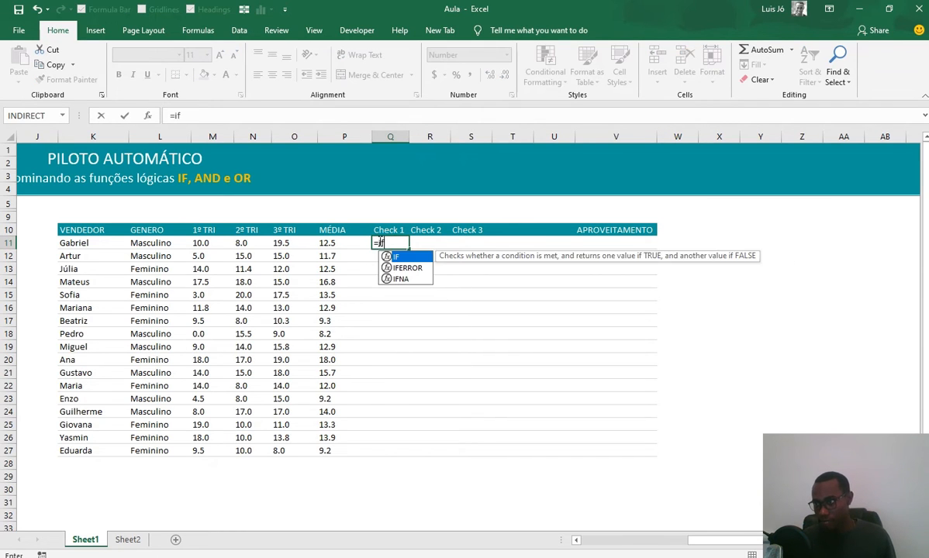
{"action": "key", "text": "Left"}
{"action": "key", "text": "Left"}
{"action": "key", "text": "Left"}
{"action": "key", "text": "Left"}
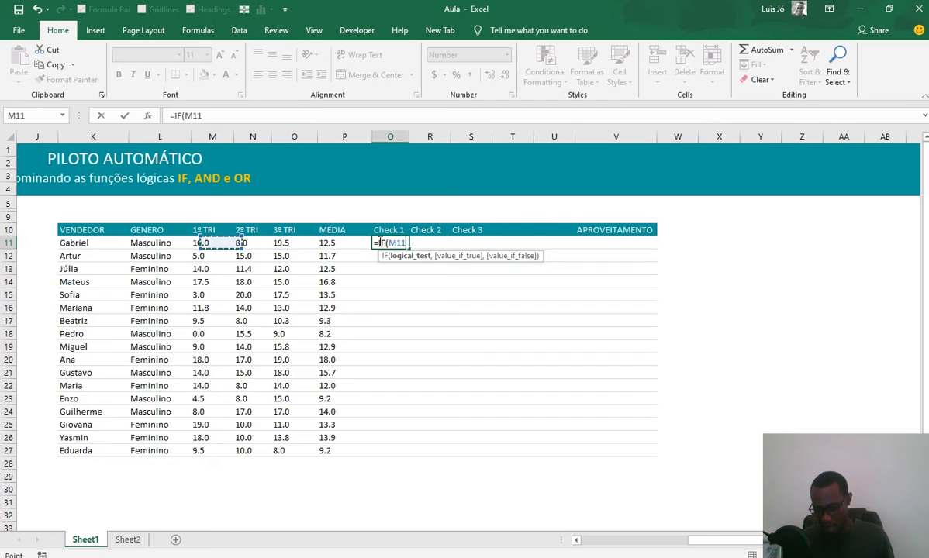
{"action": "type", "text": ">="}
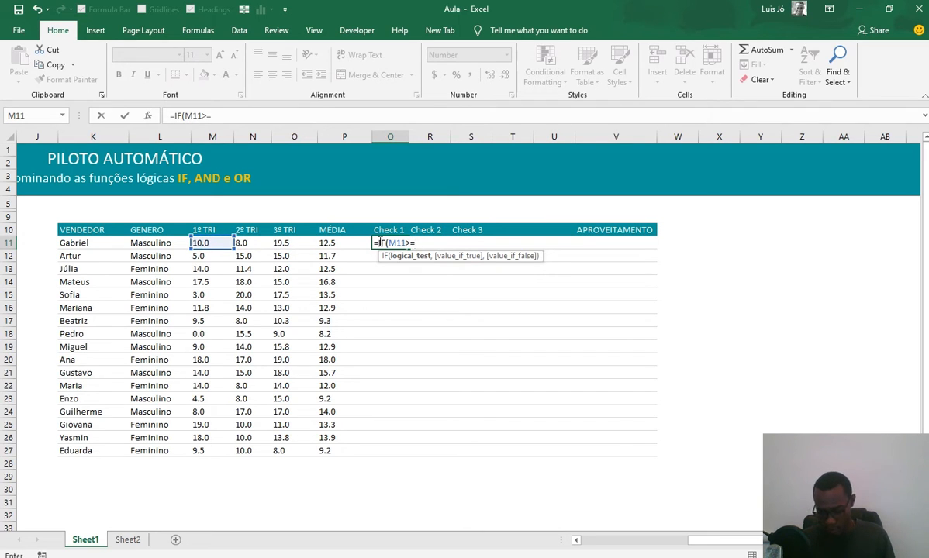
{"action": "type", "text": "9.5"}
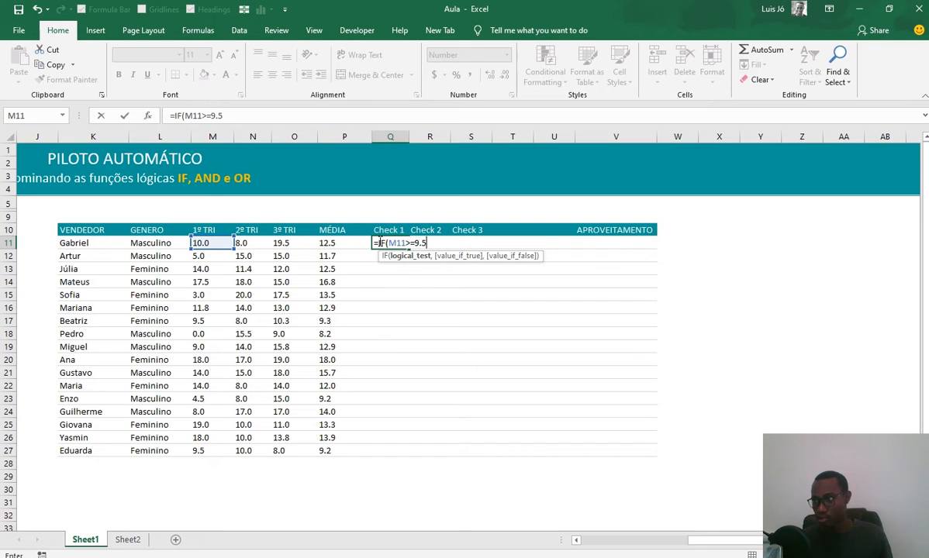
{"action": "type", "text": ","}
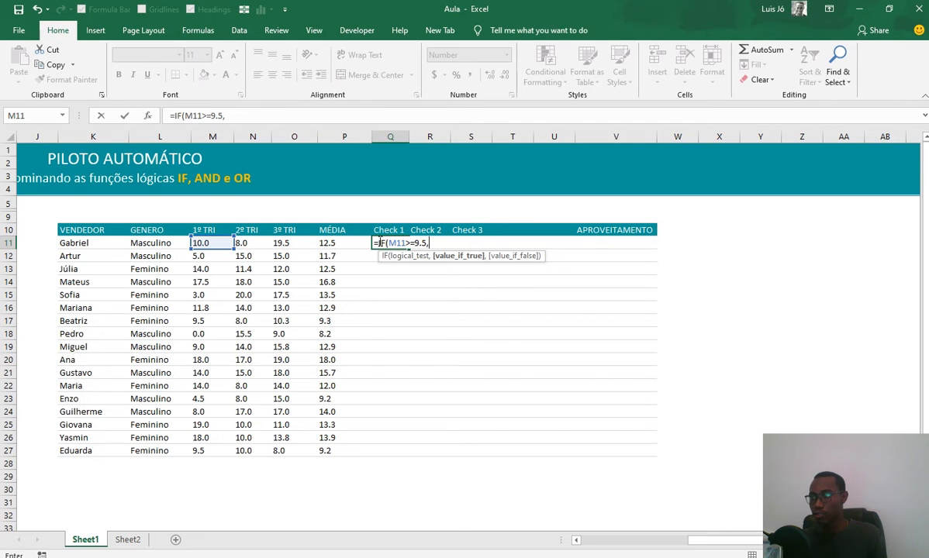
{"action": "key", "text": "Return"}
{"action": "key", "text": "Escape"}
{"action": "key", "text": "Escape"}
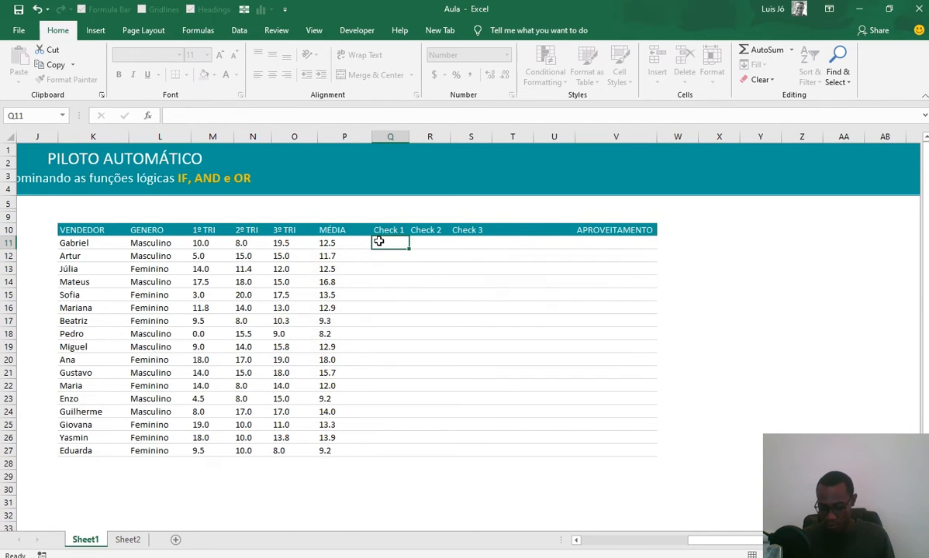
Enter the formula =M11>=9.5 in Q11 to test the first seller's first-quarter value
{"action": "type", "text": "="}
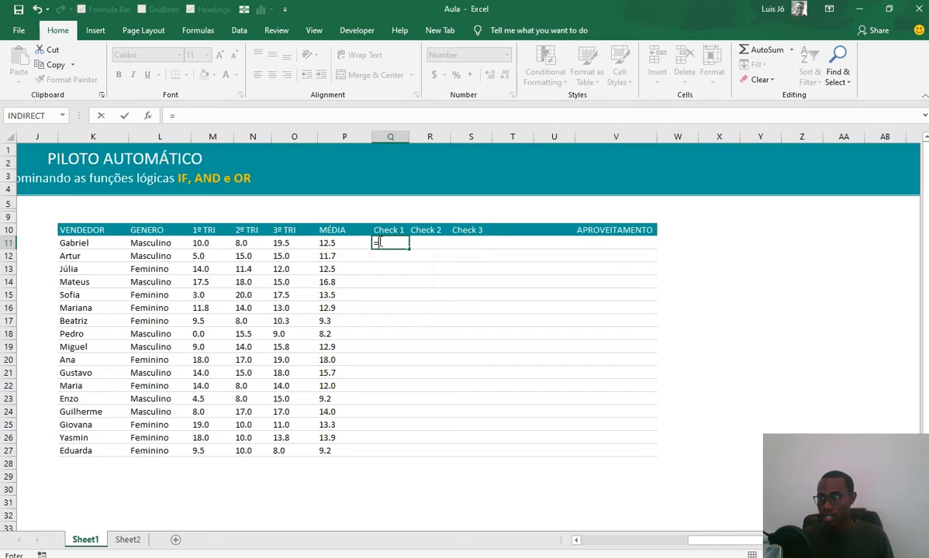
{"action": "left_click", "coordinate": [200, 243]}
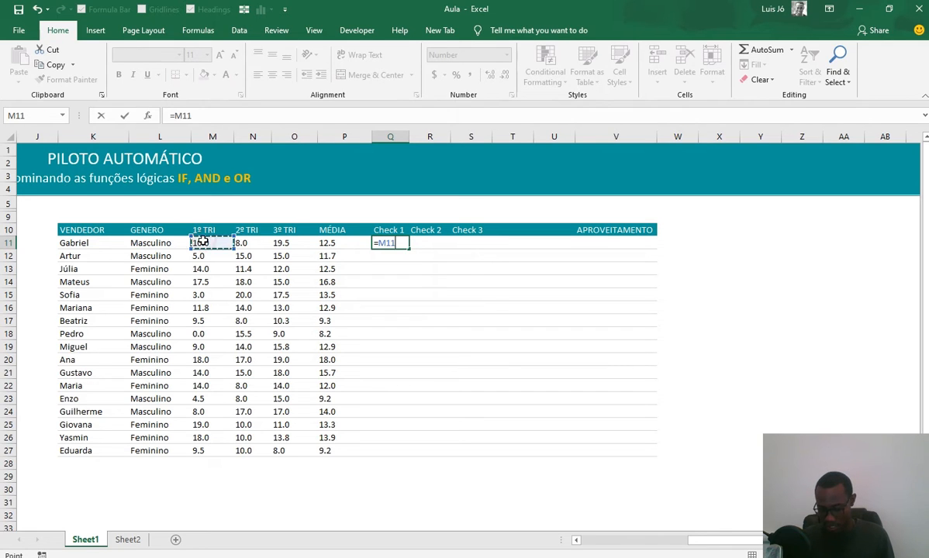
{"action": "type", "text": ">=9"}
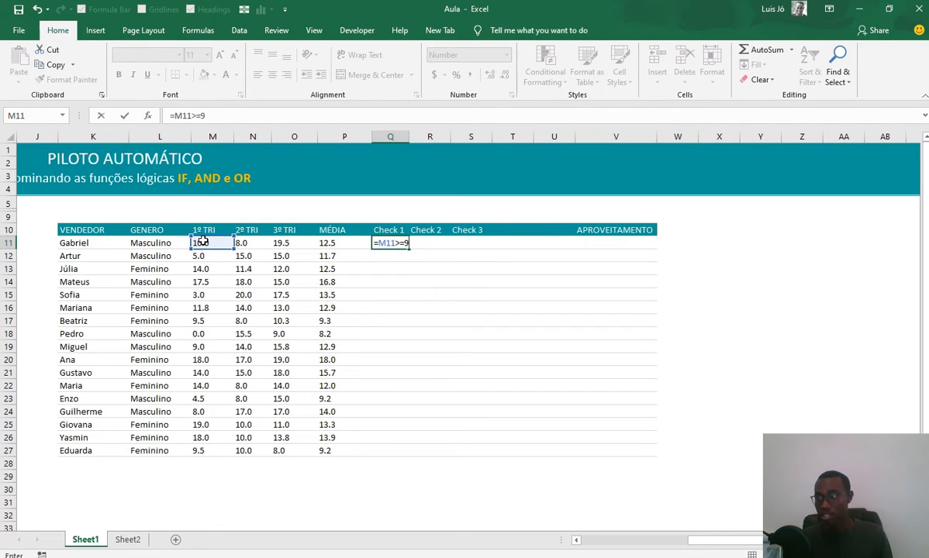
{"action": "type", "text": ".5"}
{"action": "key", "text": "Return"}
{"action": "key", "text": "Up"}
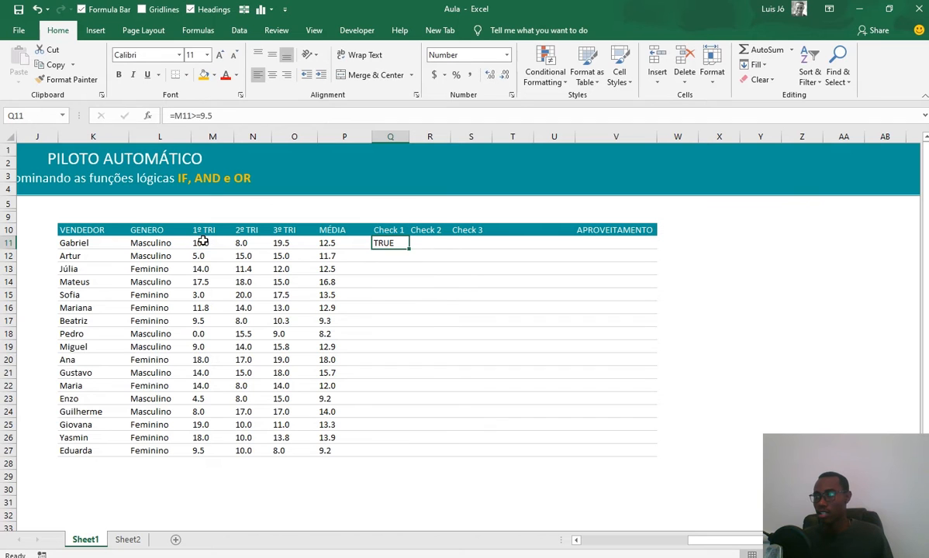
Copy the Check 1 formula from Q11 into R11 and S11 so they test N11 and O11 against 9.5
{"action": "key", "text": "ctrl+c"}
{"action": "key", "text": "Right"}
{"action": "key", "text": "Return"}
{"action": "key", "text": "F2"}
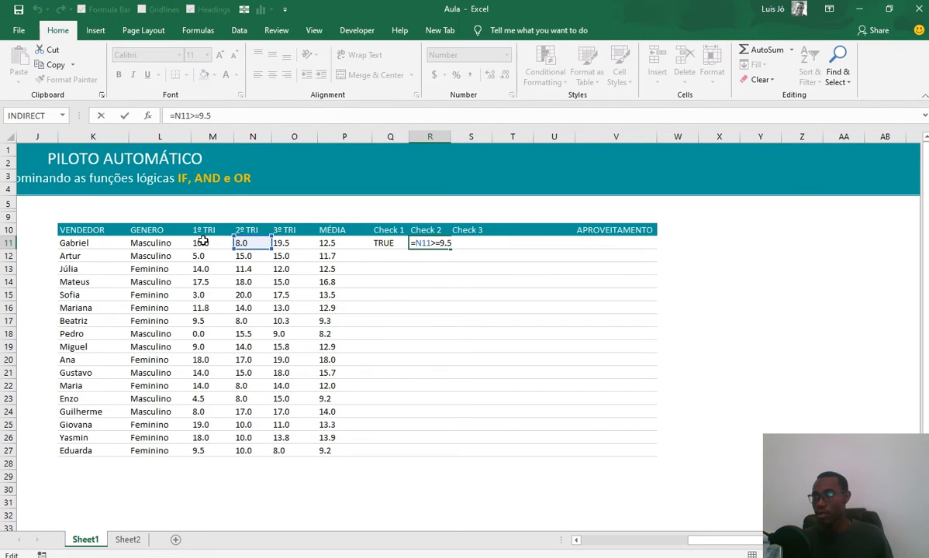
{"action": "key", "text": "Return"}
{"action": "key", "text": "Up"}
{"action": "key", "text": "ctrl+c"}
{"action": "key", "text": "Right"}
{"action": "key", "text": "Return"}
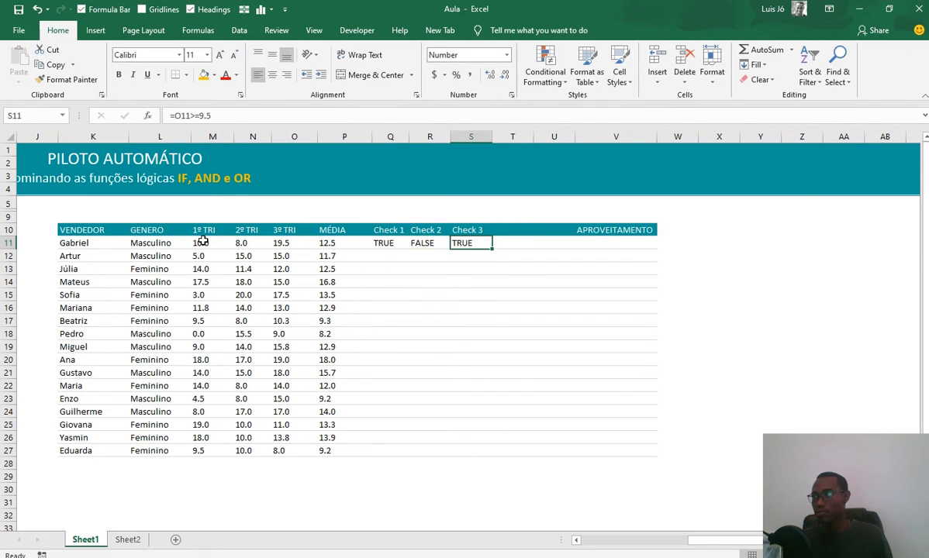
{"action": "key", "text": "F2"}
{"action": "key", "text": "Return"}
Copy the three check formulas in Q11:S11 down through row 27 for all sellers
{"action": "key", "text": "Up"}
{"action": "key", "text": "Left"}
{"action": "key", "text": "Left"}
{"action": "key", "text": "shift+Right"}
{"action": "key", "text": "shift+Right"}
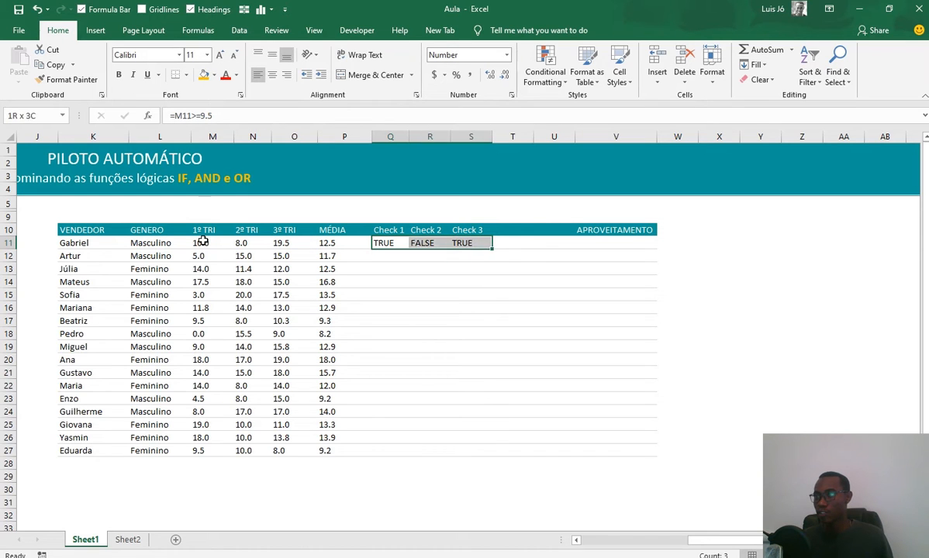
{"action": "key", "text": "ctrl+c"}
{"action": "key", "text": "Left"}
{"action": "key", "text": "ctrl+Down"}
{"action": "key", "text": "Right"}
{"action": "key", "text": "shift+Right"}
{"action": "key", "text": "shift+Right"}
{"action": "key", "text": "ctrl+shift+Up"}
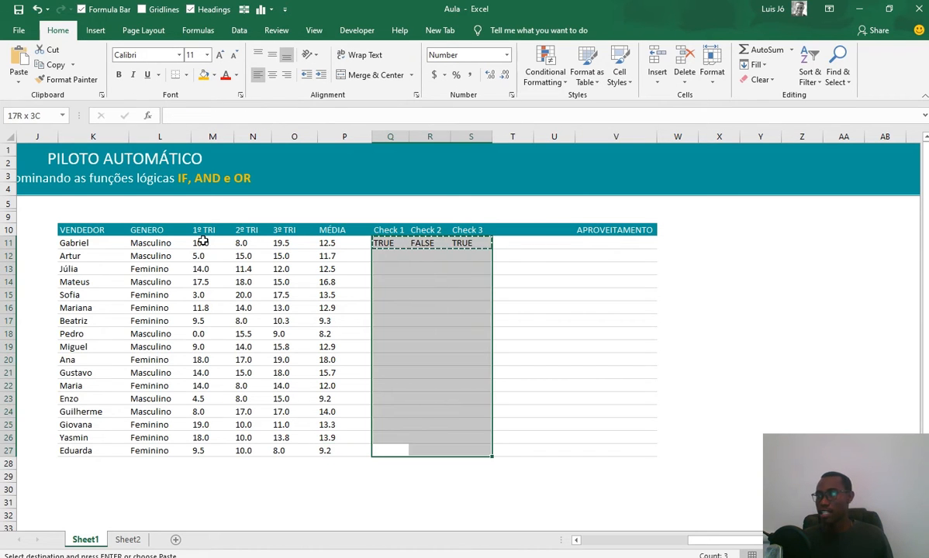
{"action": "key", "text": "Return"}
{"action": "left_click", "coordinate": [455, 277]}
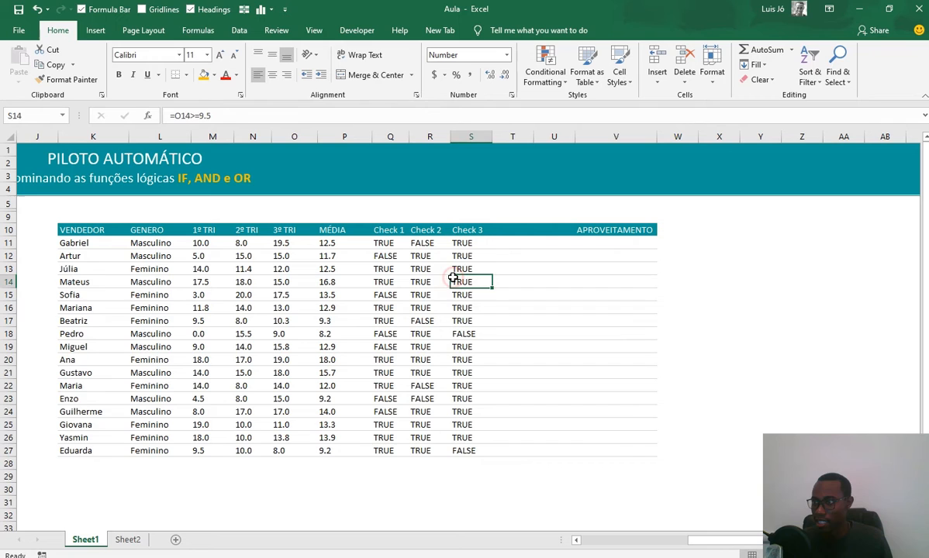
{"action": "left_click", "coordinate": [377, 243]}
{"action": "left_click", "coordinate": [425, 243]}
{"action": "left_click", "coordinate": [462, 243]}
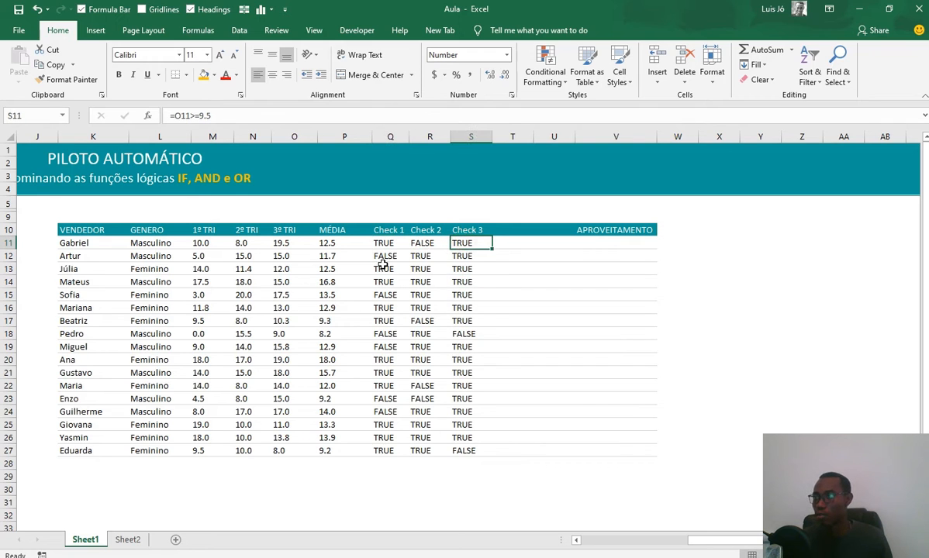
{"action": "key", "text": "Down"}
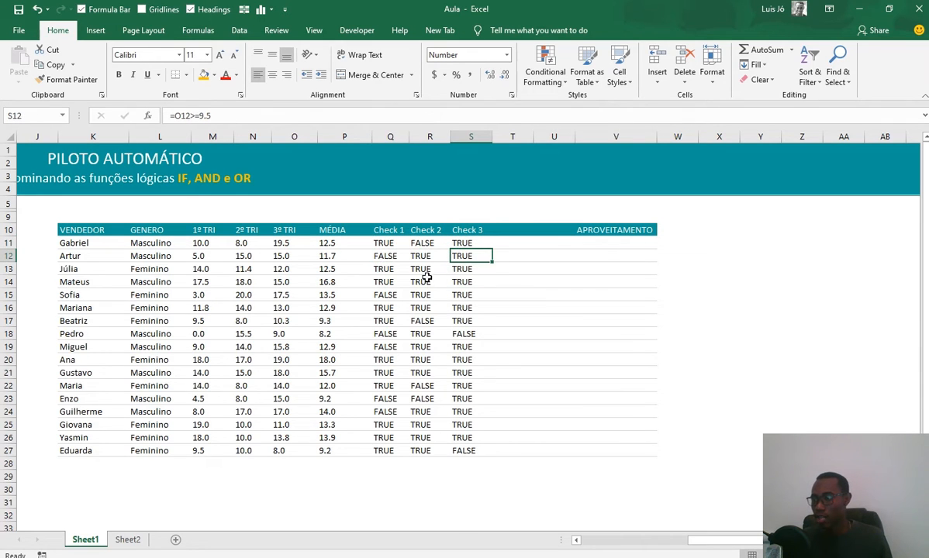
Add the header "Teve negativa ?" in T10 and widen column T to fit it
{"action": "left_click", "coordinate": [498, 229]}
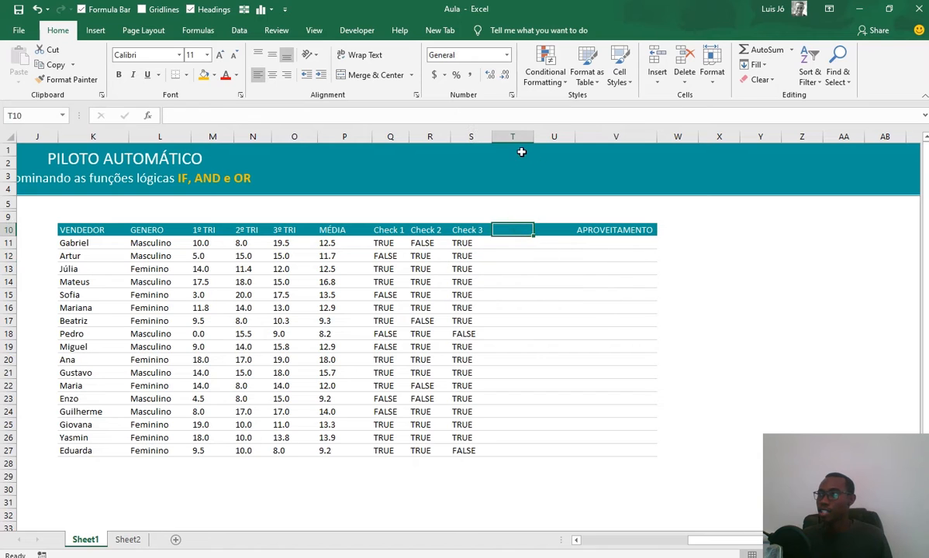
{"action": "left_click_drag", "start_coordinate": [534, 138], "coordinate": [550, 137]}
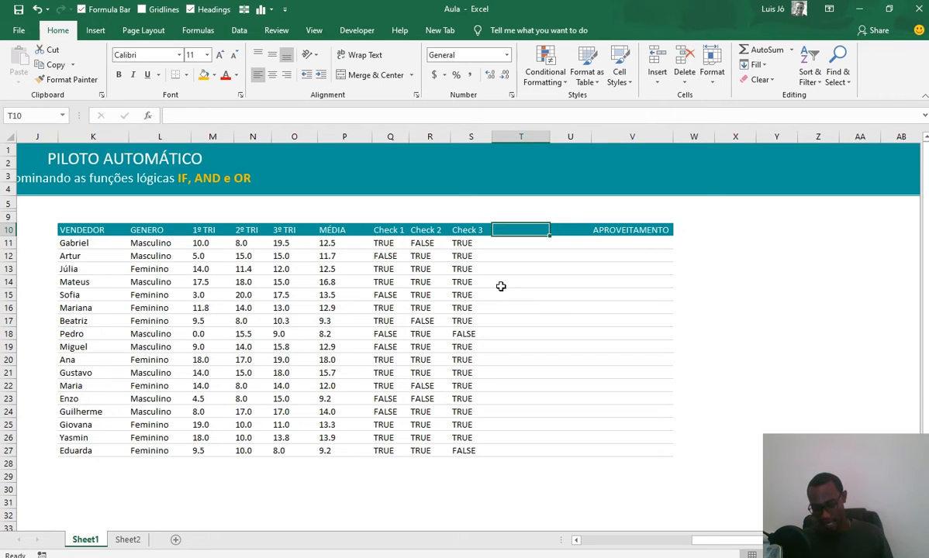
{"action": "type", "text": "Tevfe"}
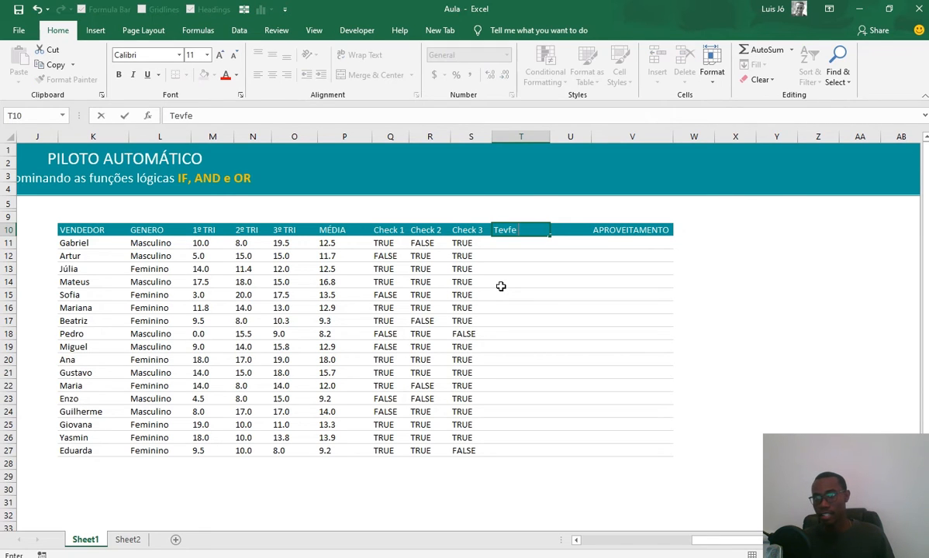
{"action": "key", "text": "BackSpace"}
{"action": "key", "text": "BackSpace"}
{"action": "type", "text": "e negativas"}
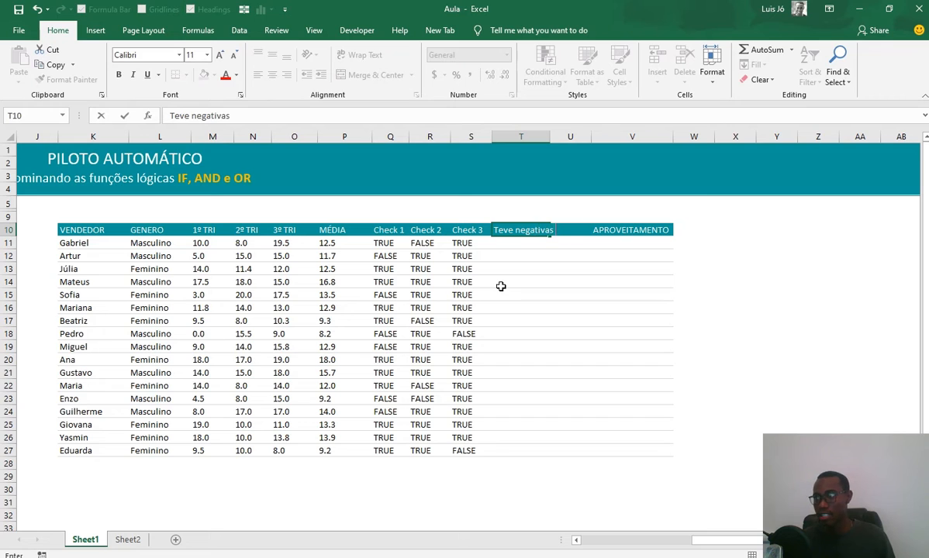
{"action": "key", "text": "BackSpace"}
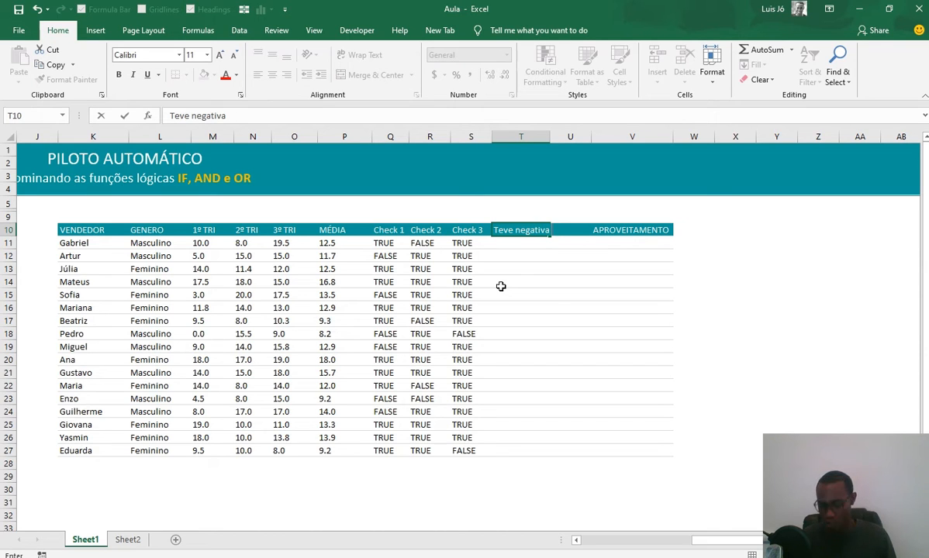
{"action": "type", "text": "?"}
{"action": "key", "text": "Return"}
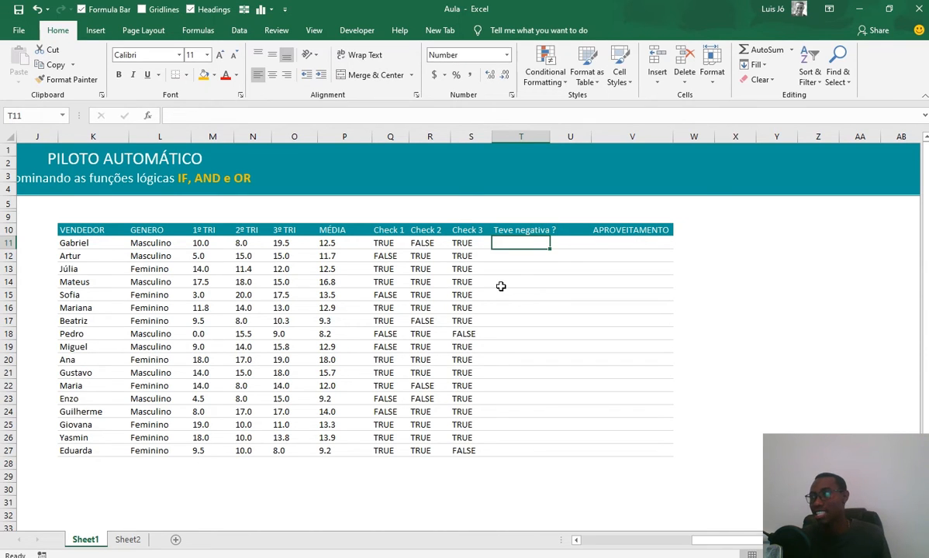
{"action": "left_click_drag", "start_coordinate": [550, 136], "coordinate": [572, 137]}
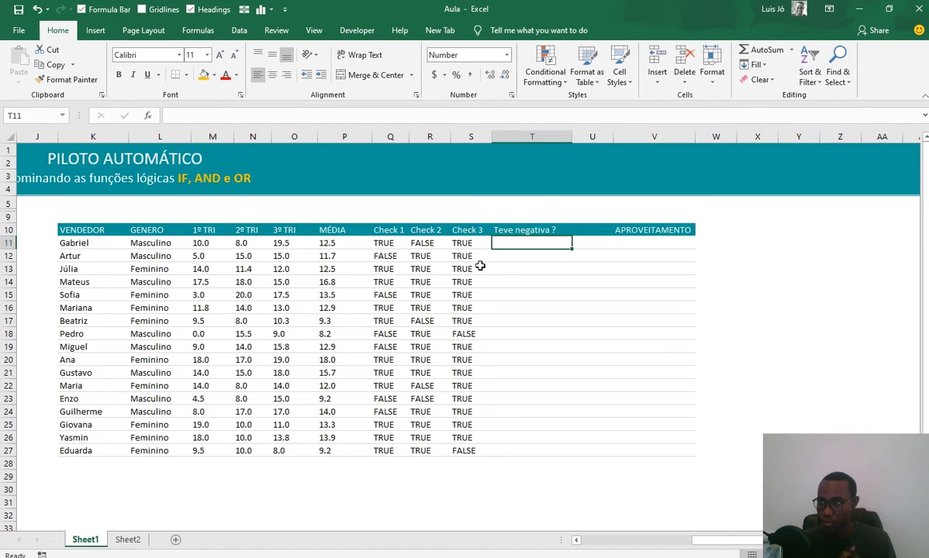
Rewrite the Check 1 formula in Q11 as =IF(M11>=9.5,TRUE,FALSE)
{"action": "left_click", "coordinate": [384, 243]}
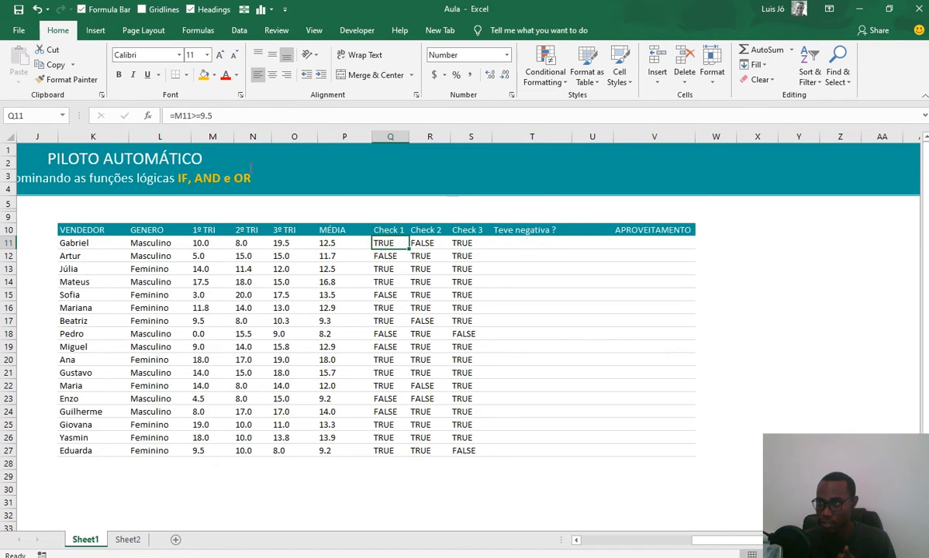
{"action": "left_click", "coordinate": [192, 115]}
{"action": "left_click_drag", "start_coordinate": [227, 114], "coordinate": [103, 118]}
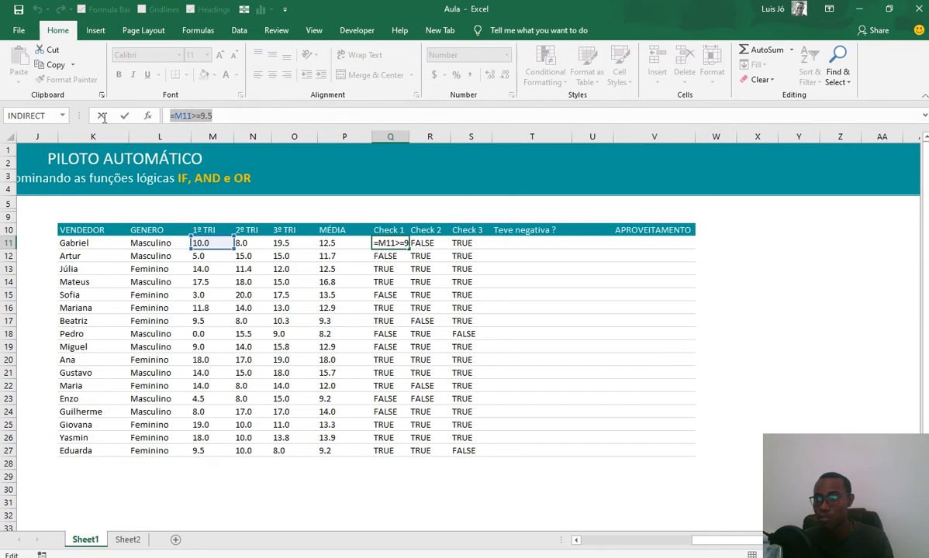
{"action": "key", "text": "Return"}
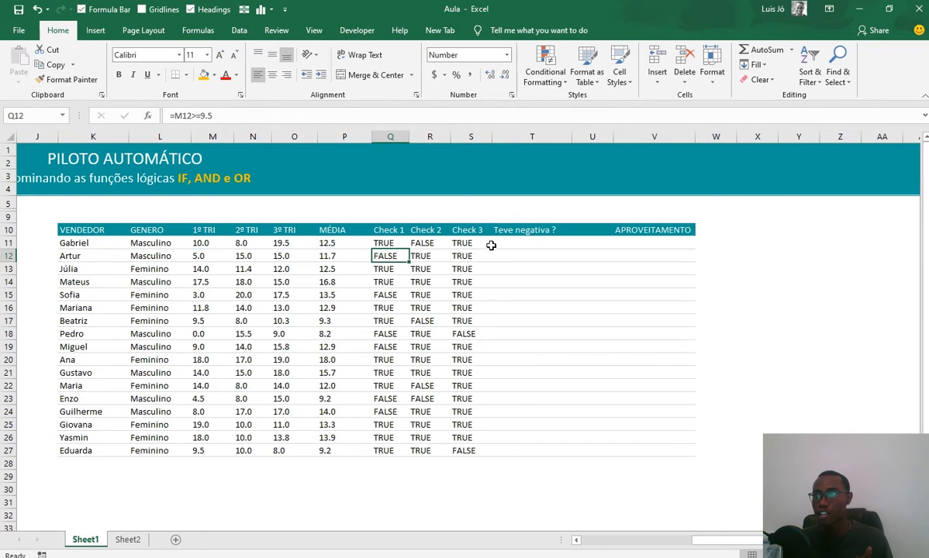
{"action": "left_click", "coordinate": [387, 243]}
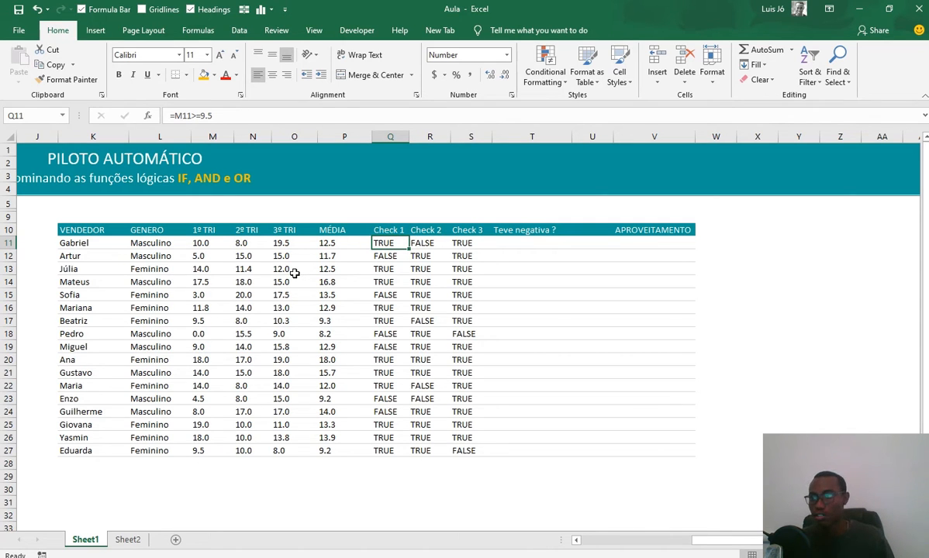
{"action": "left_click", "coordinate": [177, 115]}
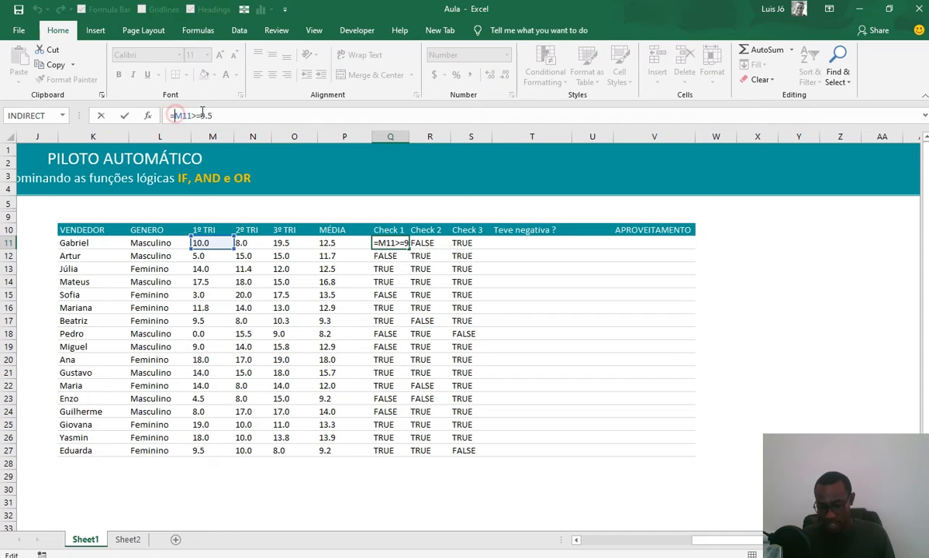
{"action": "type", "text": "IF("}
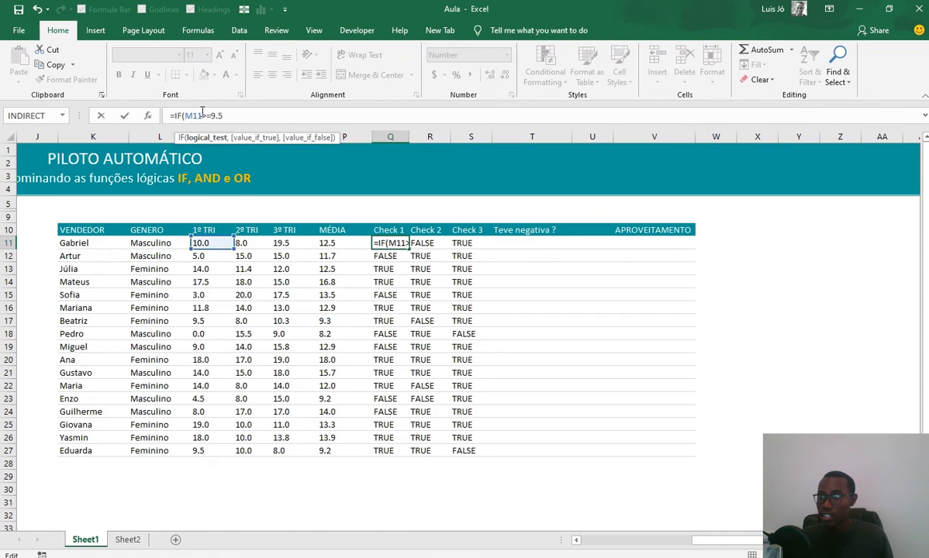
{"action": "left_click", "coordinate": [235, 115]}
{"action": "type", "text": ","}
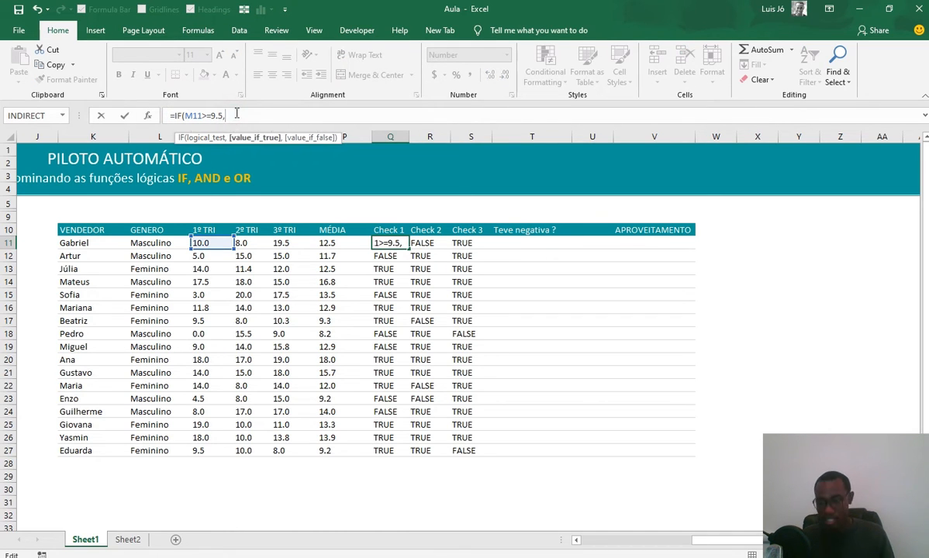
{"action": "type", "text": "TRUE,F"}
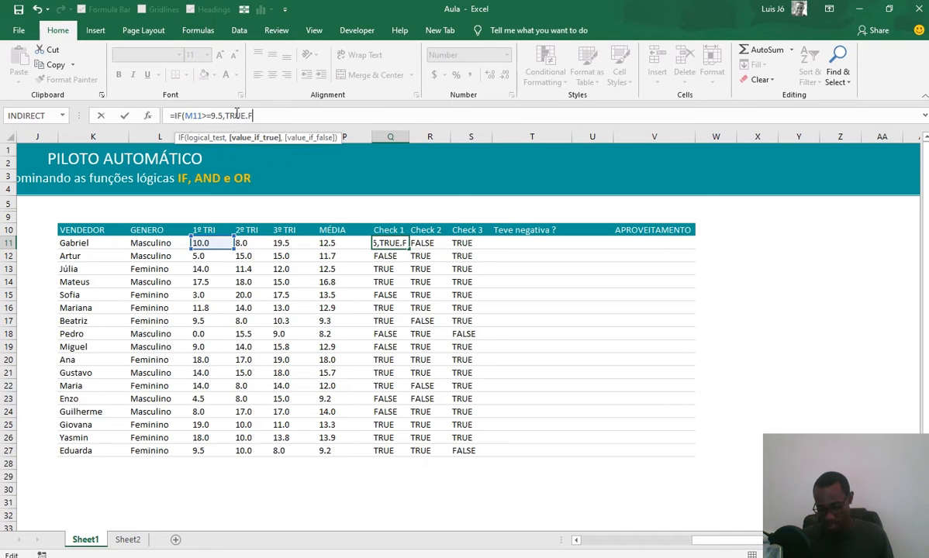
{"action": "type", "text": "ALSE"}
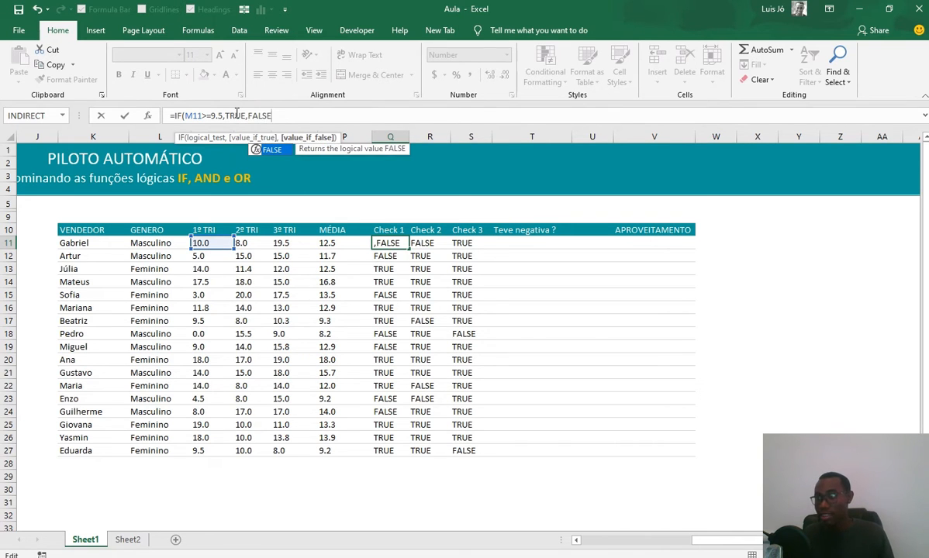
{"action": "key", "text": "Return"}
{"action": "key", "text": "Up"}
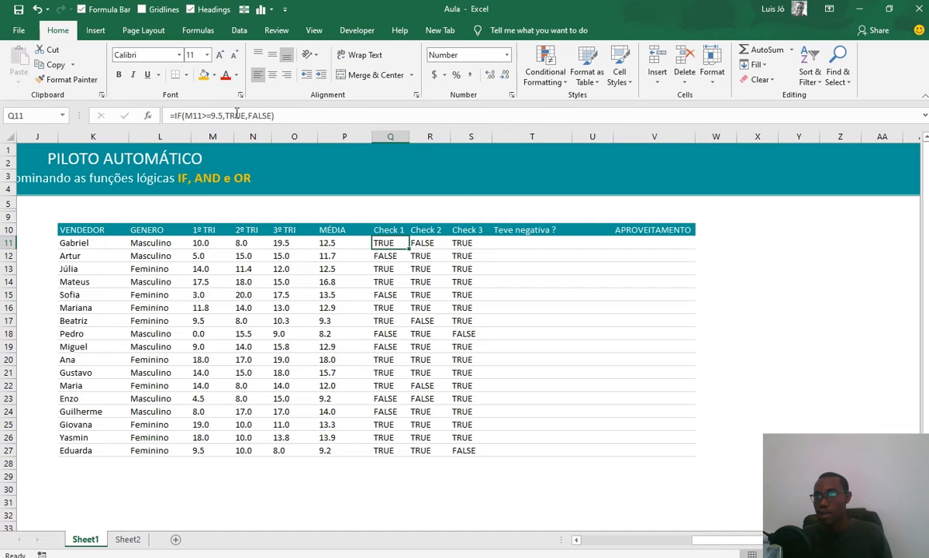
Remove the IF wrapper from Q11 to restore the direct comparison =M11>=9.5
{"action": "left_click_drag", "start_coordinate": [275, 115], "coordinate": [170, 115]}
{"action": "key", "text": "BackSpace"}
{"action": "left_click", "coordinate": [184, 115]}
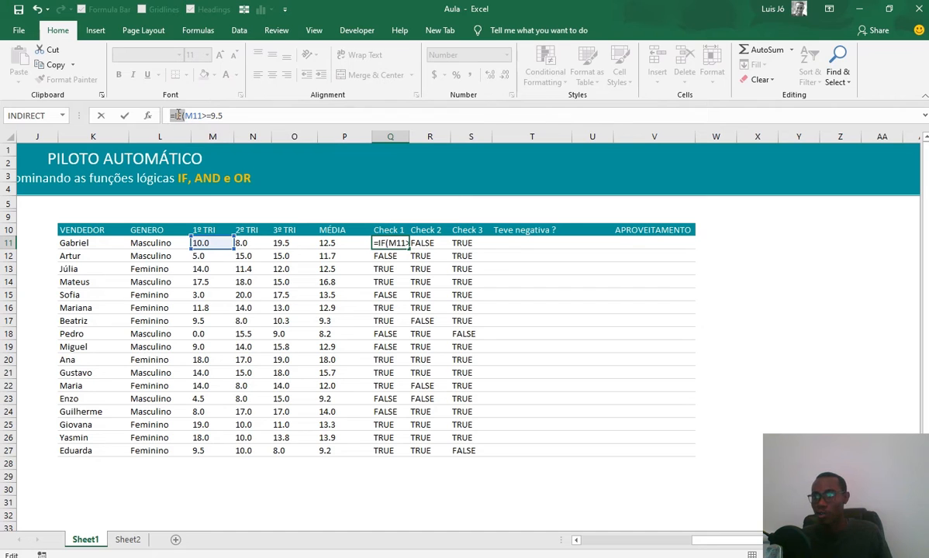
{"action": "type", "text": "="}
{"action": "key", "text": "Return"}
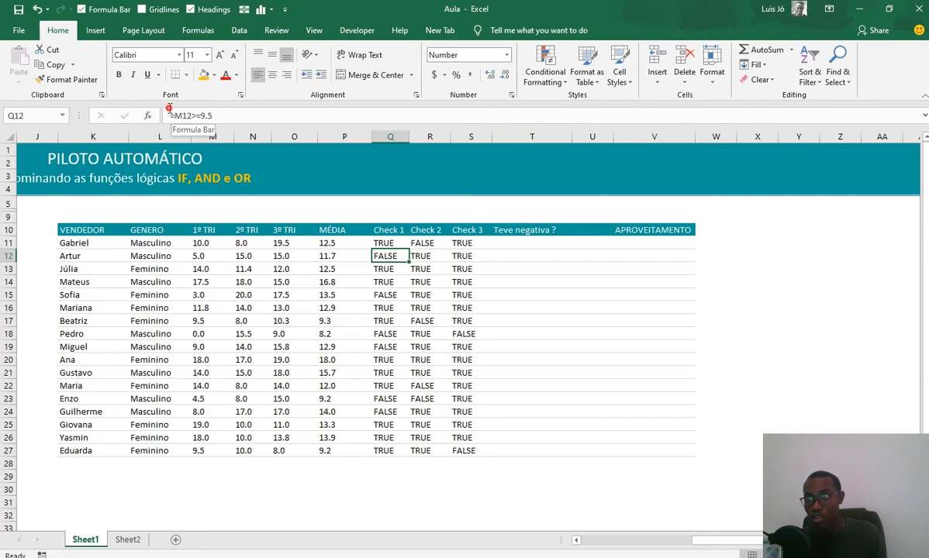
{"action": "left_click", "coordinate": [171, 114]}
{"action": "left_click_drag", "start_coordinate": [223, 113], "coordinate": [239, 111]}
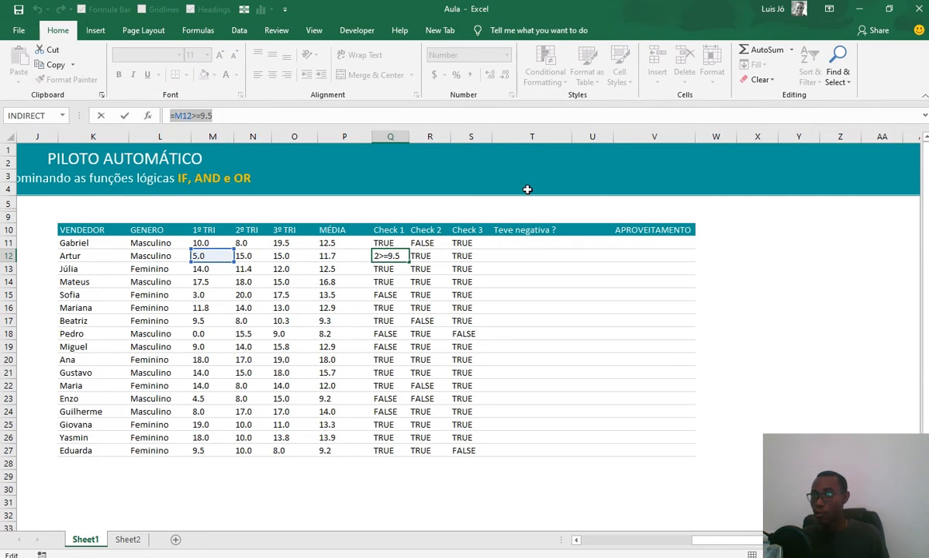
{"action": "key", "text": "Escape"}
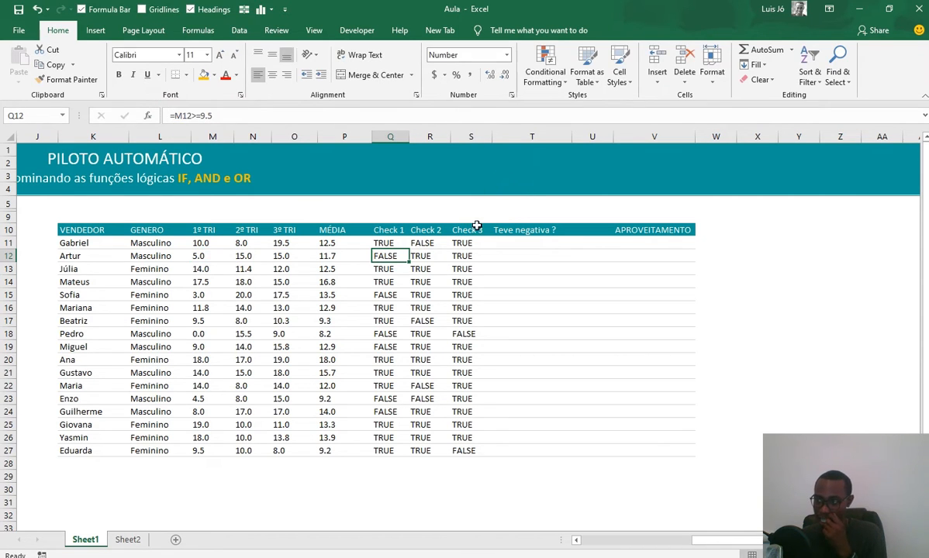
Review the first seller's three check results in Q11:S11 against the empty negative-result cell T11
{"action": "left_click", "coordinate": [513, 243]}
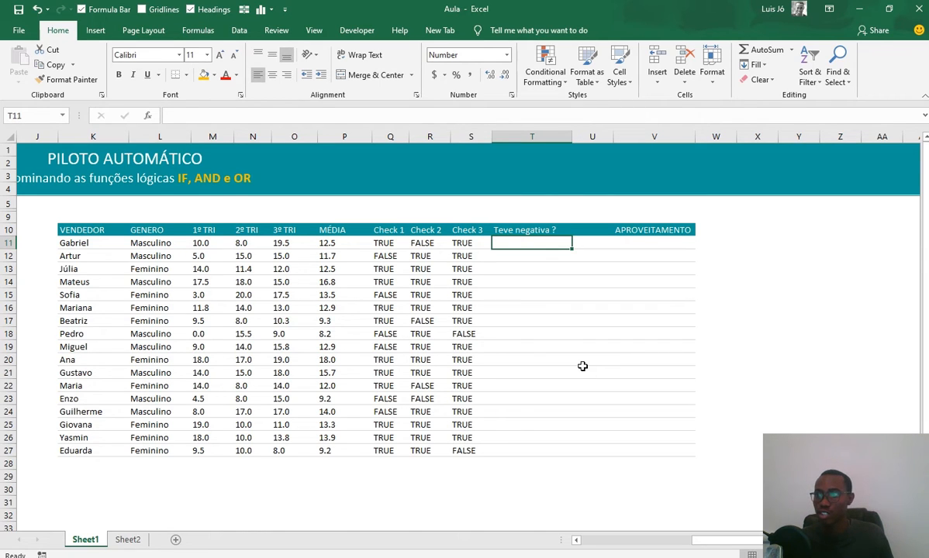
{"action": "left_click", "coordinate": [385, 243]}
{"action": "left_click_drag", "start_coordinate": [441, 243], "coordinate": [477, 247]}
{"action": "left_click", "coordinate": [502, 242]}
{"action": "left_click", "coordinate": [397, 243]}
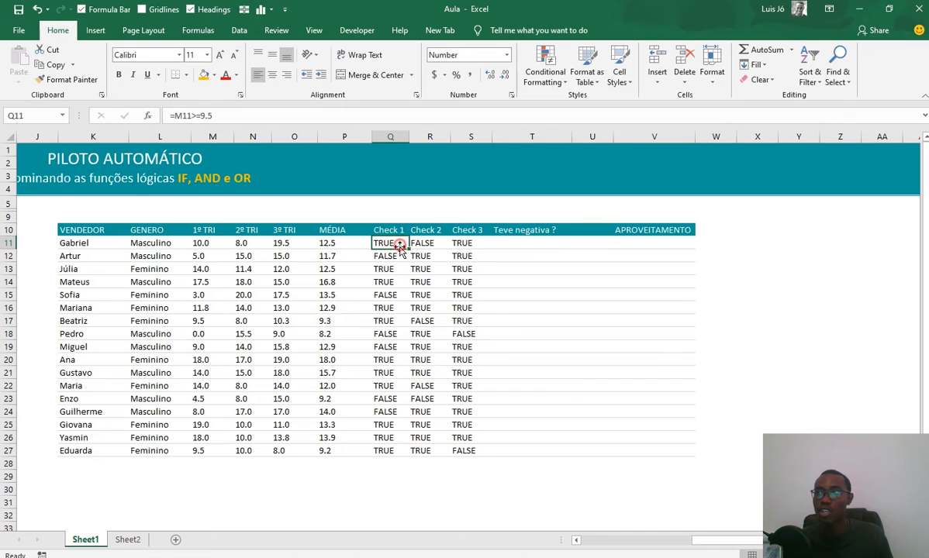
{"action": "left_click", "coordinate": [419, 243]}
{"action": "left_click", "coordinate": [469, 244]}
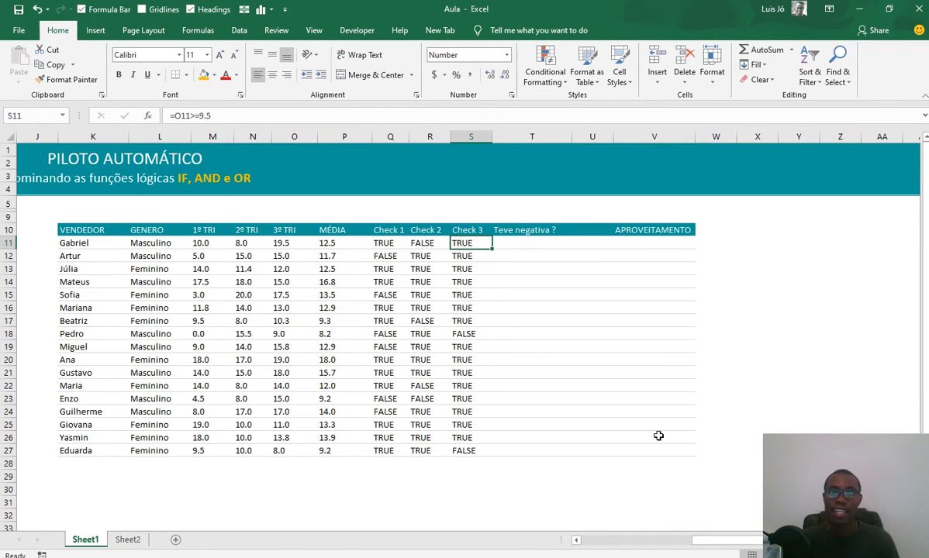
{"action": "left_click", "coordinate": [546, 242]}
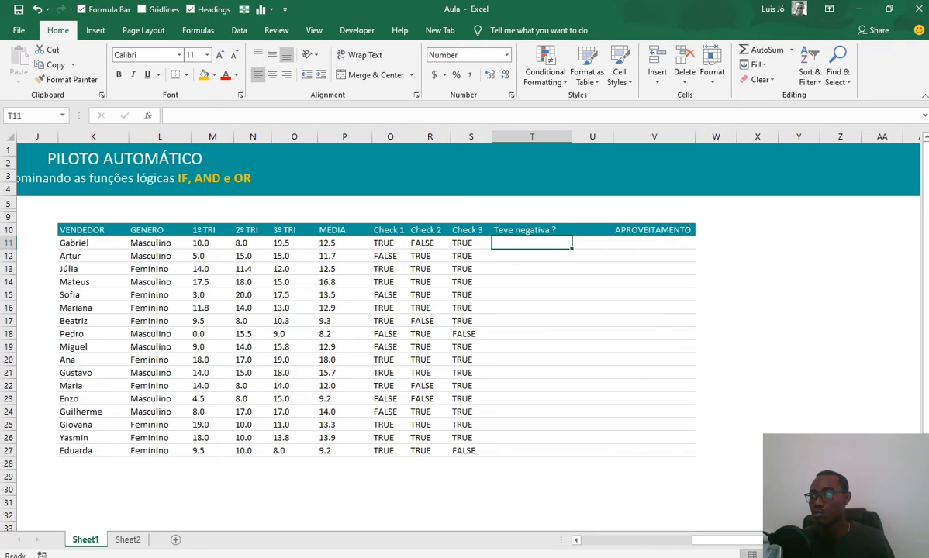
Examine the AND and OR truth table in C10:F14, comparing the two result columns
{"action": "scroll", "coordinate": [466, 310], "scroll_direction": "left", "scroll_amount": 4}
{"action": "left_click", "coordinate": [146, 259]}
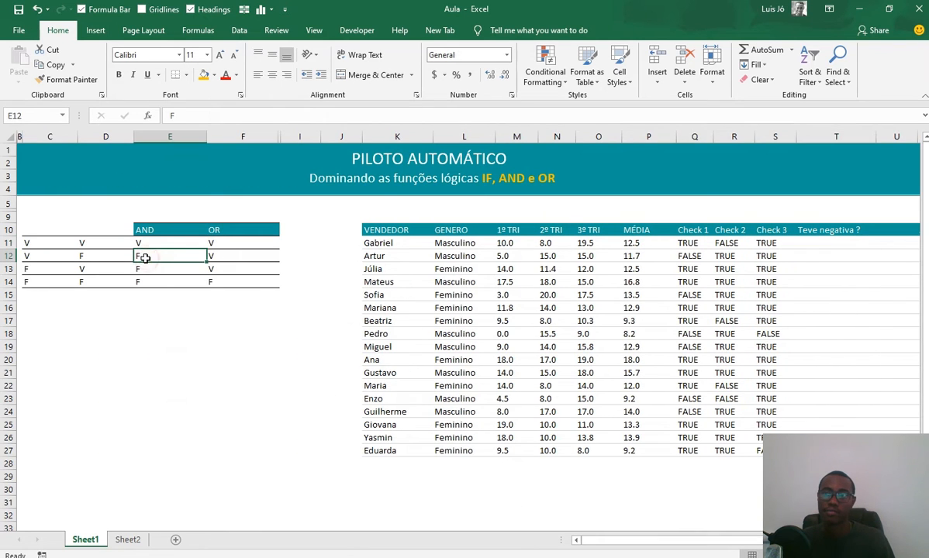
{"action": "left_click", "coordinate": [211, 243]}
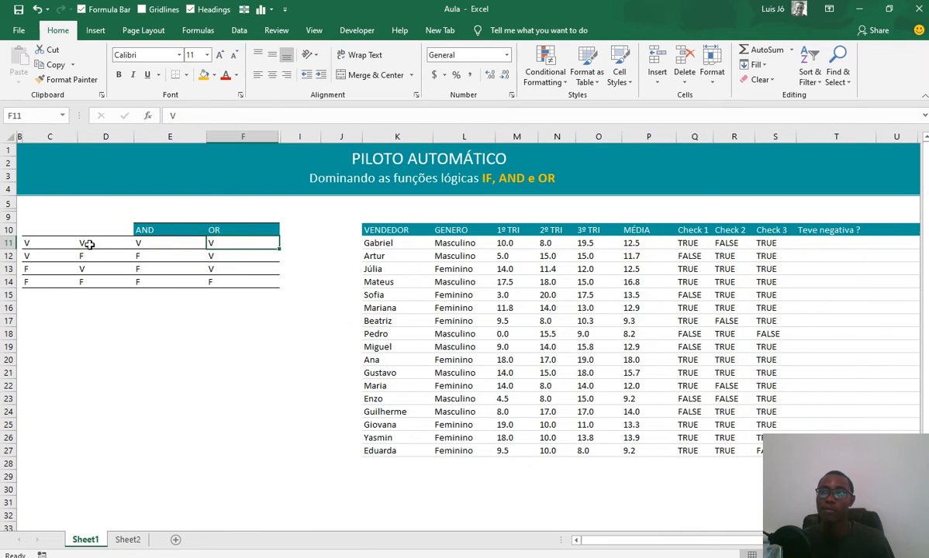
{"action": "left_click", "coordinate": [51, 246]}
{"action": "left_click", "coordinate": [153, 227]}
{"action": "left_click", "coordinate": [222, 226]}
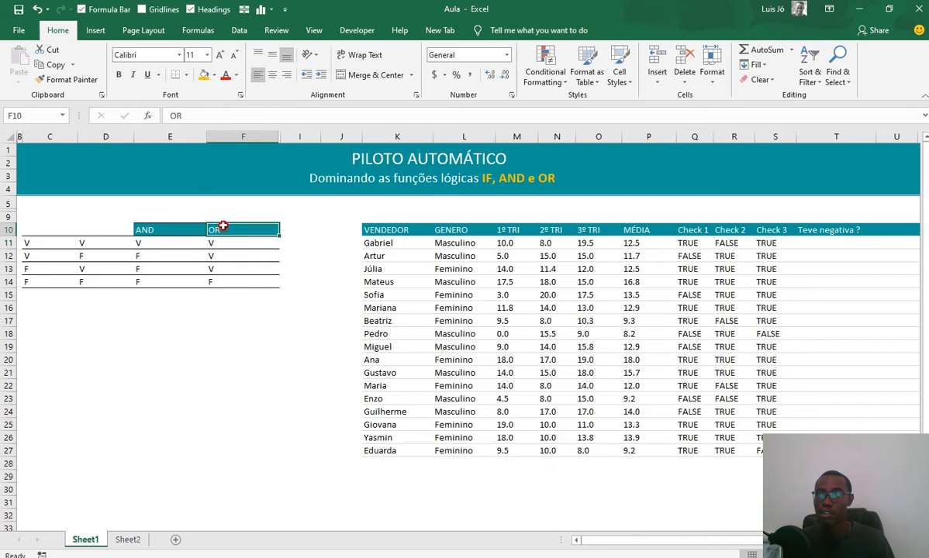
{"action": "left_click", "coordinate": [172, 221]}
{"action": "left_click", "coordinate": [171, 230]}
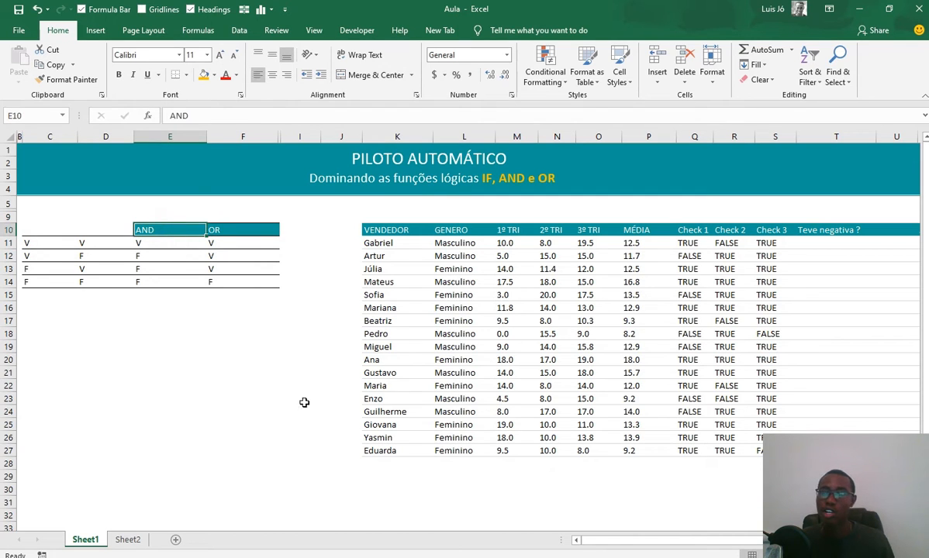
Enter an AND formula in T11 that tests the first seller's checks in Q11:S11 together
{"action": "left_click_drag", "start_coordinate": [592, 549], "coordinate": [661, 498]}
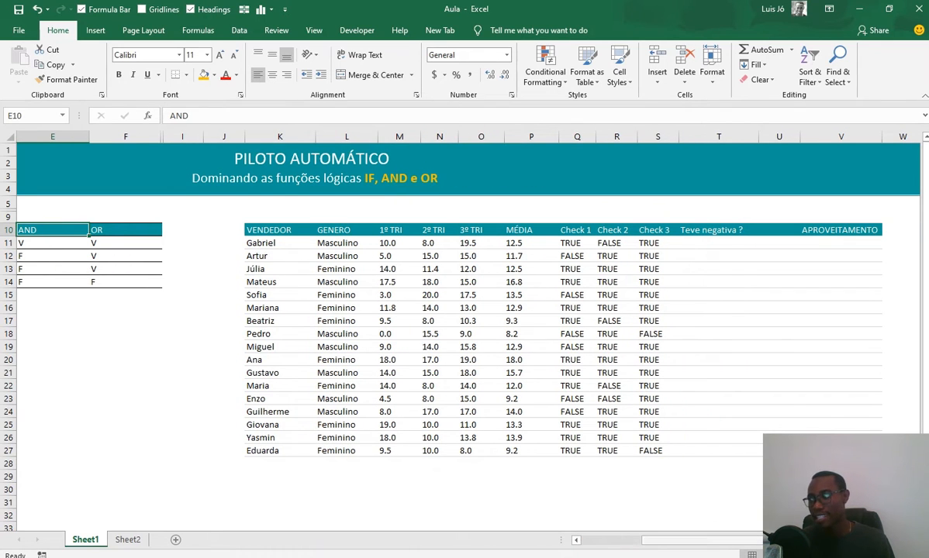
{"action": "scroll", "coordinate": [732, 359], "scroll_direction": "right", "scroll_amount": 3}
{"action": "left_click", "coordinate": [518, 243]}
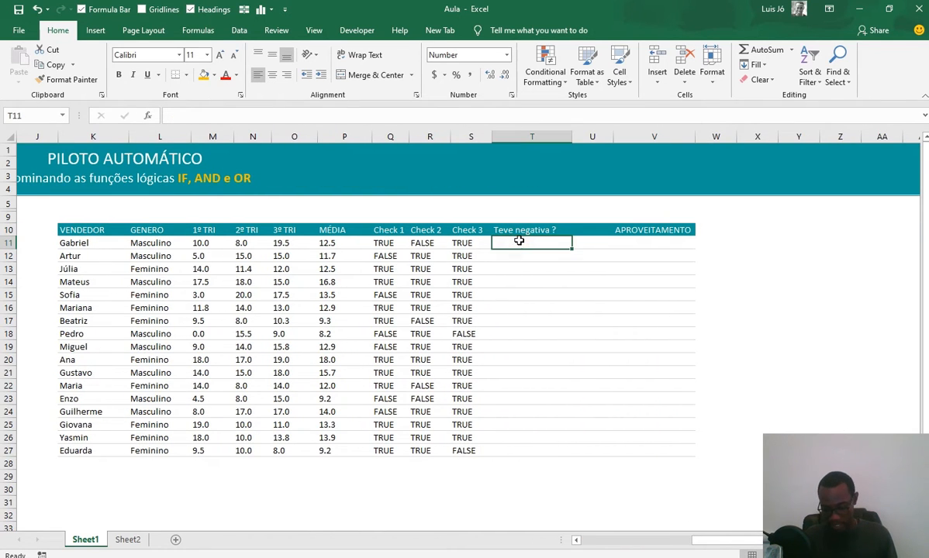
{"action": "type", "text": "=and("}
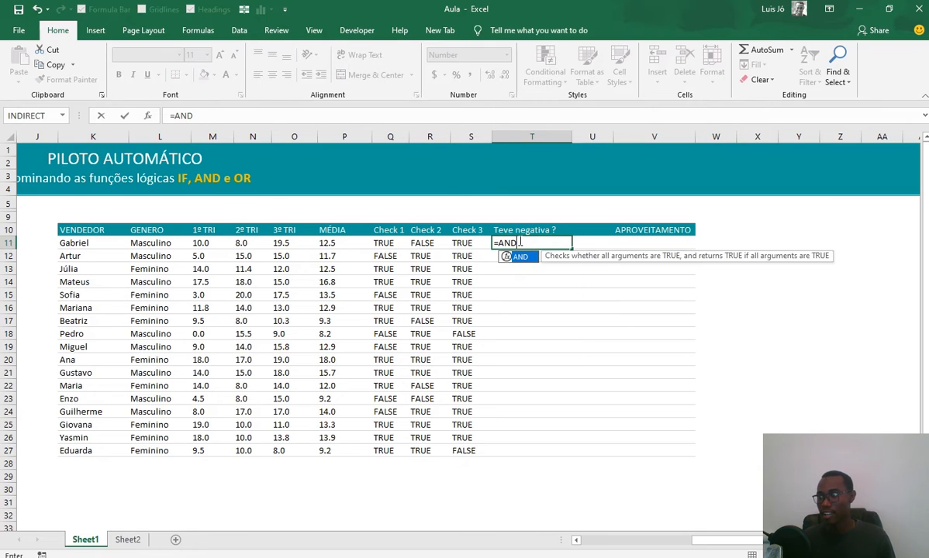
{"action": "left_click_drag", "start_coordinate": [462, 242], "coordinate": [377, 245]}
{"action": "type", "text": ")"}
{"action": "key", "text": "ctrl+Return"}
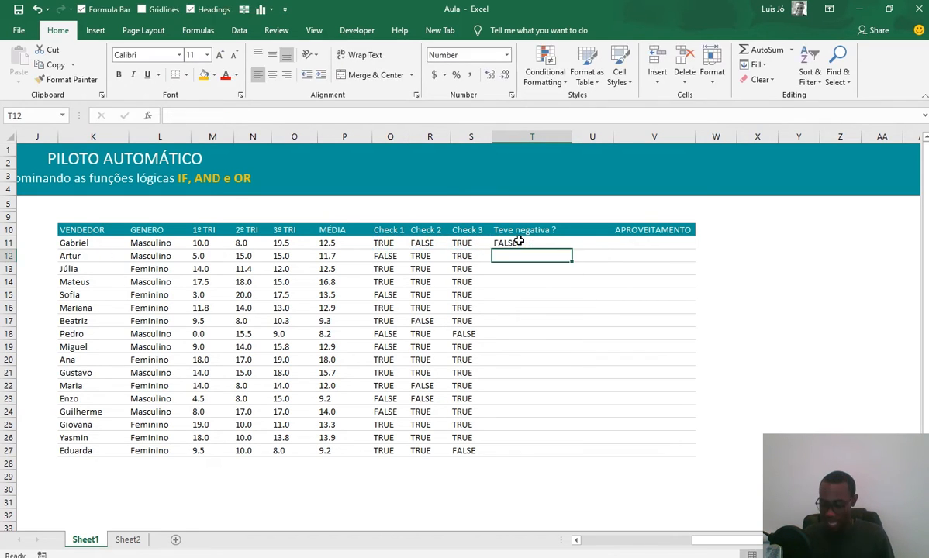
Enter an AND formula in T11 that lists the first seller's checks Q11, R11 and S11 as separate arguments
{"action": "type", "text": "=and("}
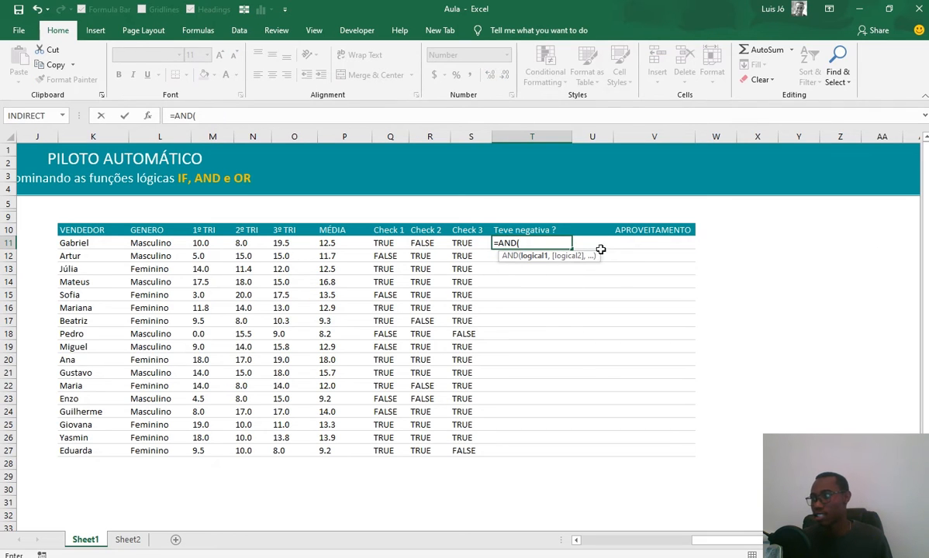
{"action": "left_click", "coordinate": [380, 245]}
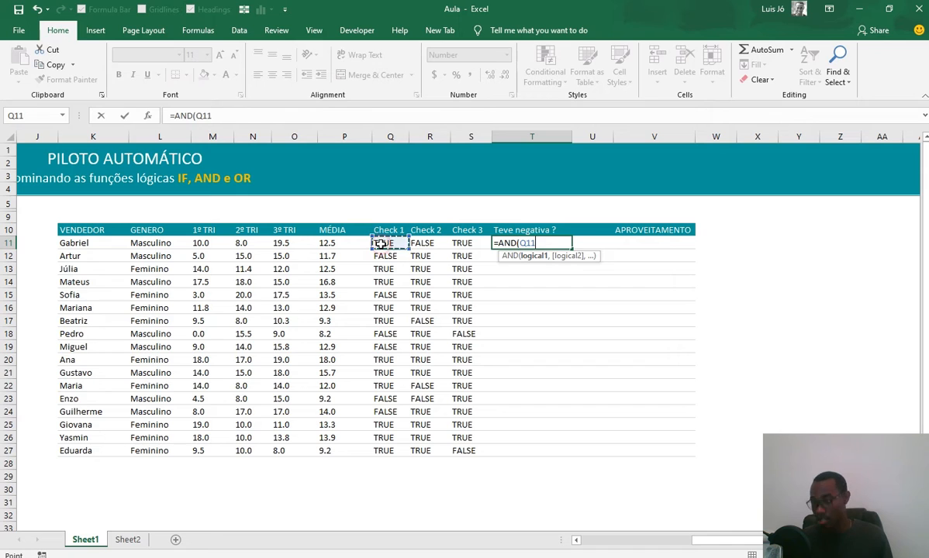
{"action": "type", "text": ","}
{"action": "left_click", "coordinate": [421, 243]}
{"action": "type", "text": ","}
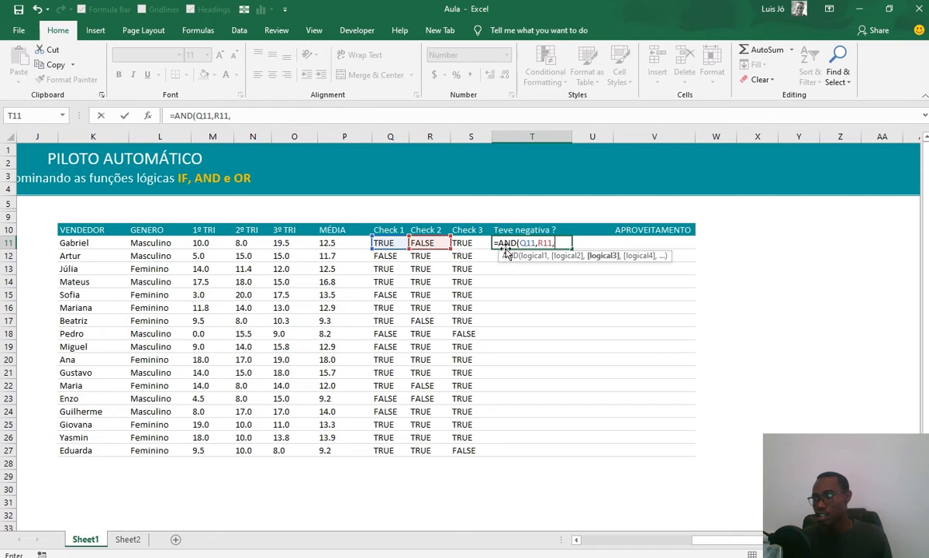
{"action": "left_click", "coordinate": [463, 244]}
{"action": "key", "text": "Return"}
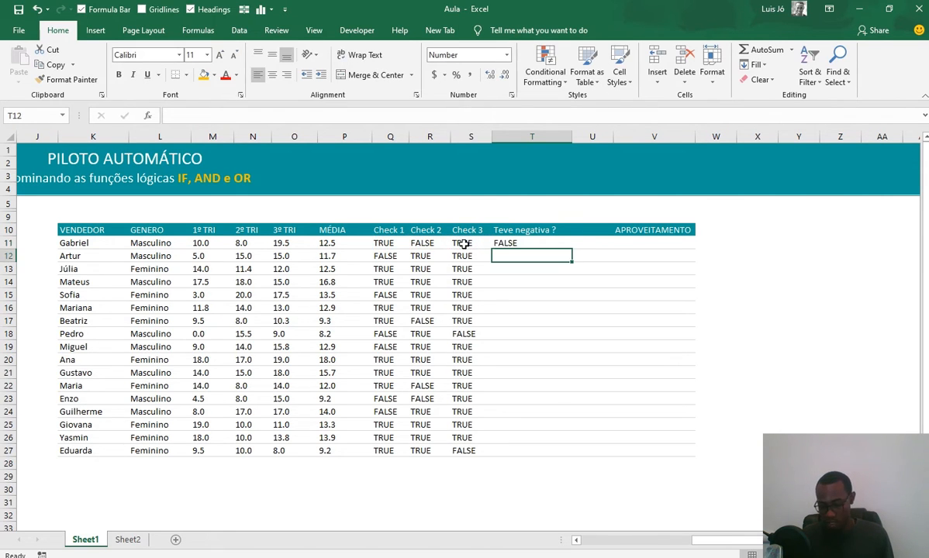
Re-enter the T11 formula as an AND over the range Q11:S11
{"action": "key", "text": "Up"}
{"action": "type", "text": "=AND("}
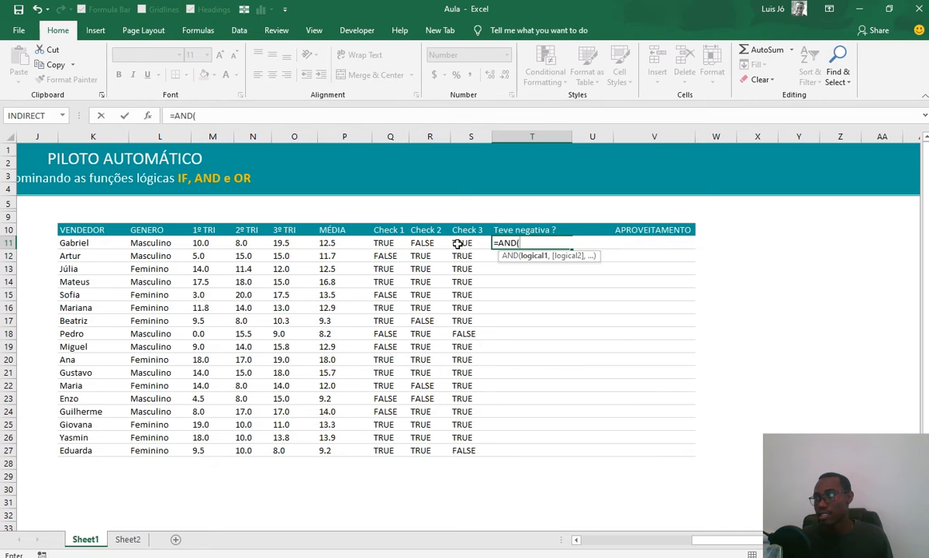
{"action": "left_click_drag", "start_coordinate": [395, 242], "coordinate": [458, 251]}
{"action": "key", "text": "Return"}
{"action": "key", "text": "Up"}
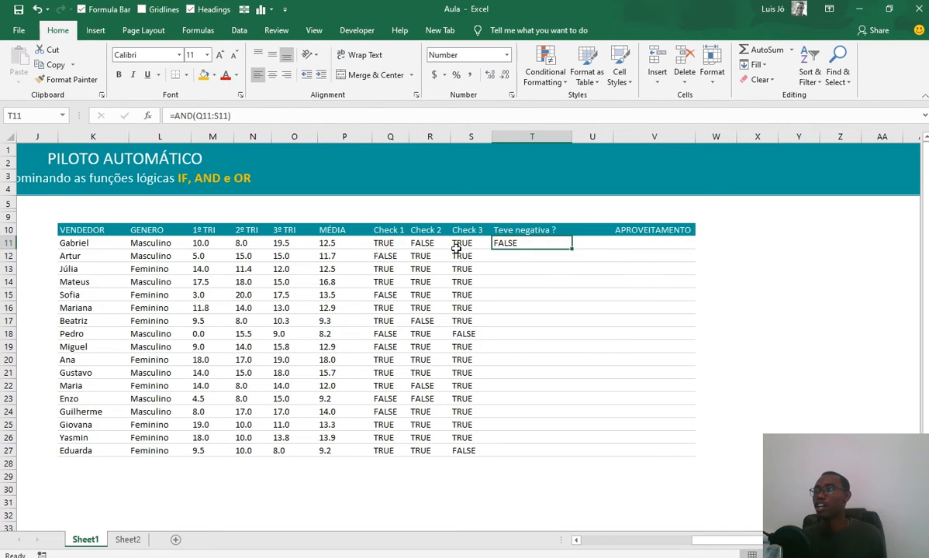
Replace the range version in T11 with =AND(Q11,R11,S11) and check it against the Check 2 result in R11
{"action": "type", "text": "=AND("}
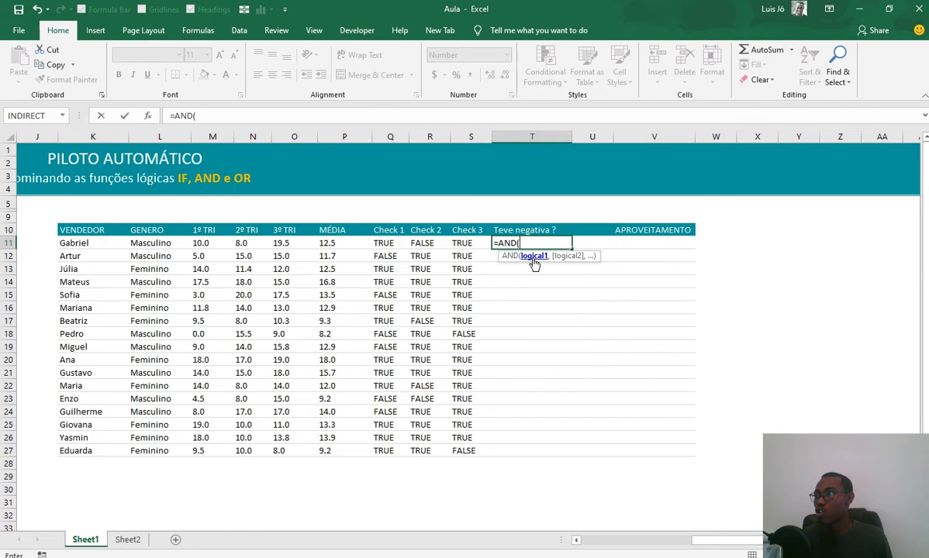
{"action": "left_click", "coordinate": [385, 243]}
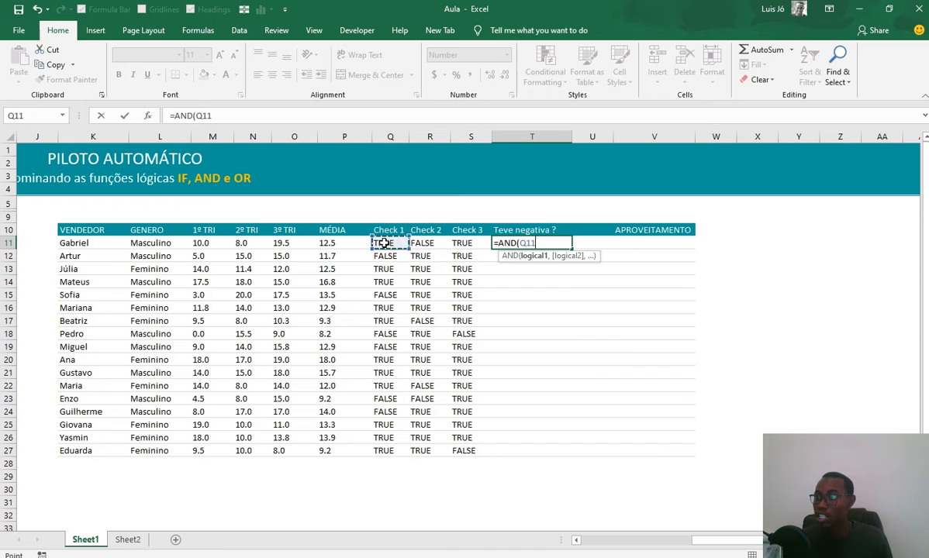
{"action": "type", "text": ","}
{"action": "left_click", "coordinate": [424, 243]}
{"action": "type", "text": ","}
{"action": "left_click", "coordinate": [458, 242]}
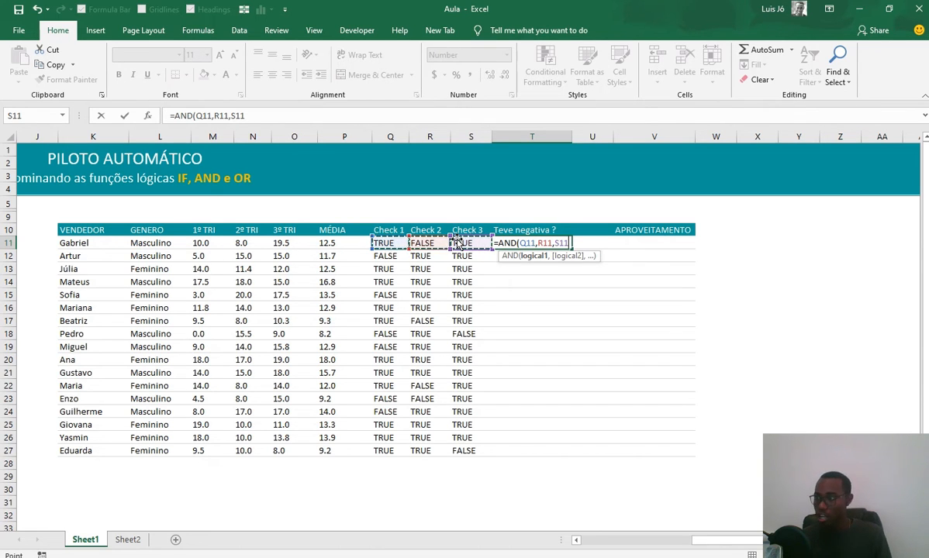
{"action": "key", "text": "ctrl+Return"}
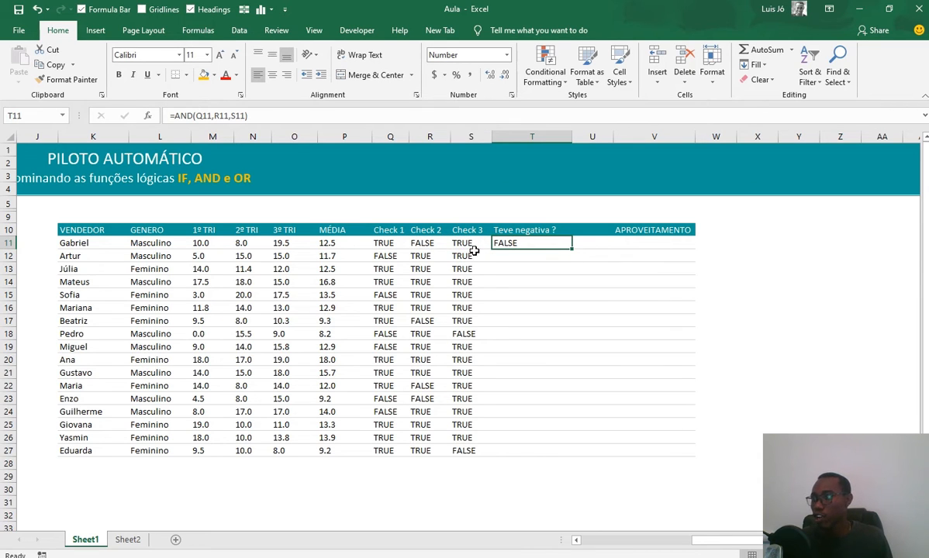
{"action": "left_click", "coordinate": [442, 245]}
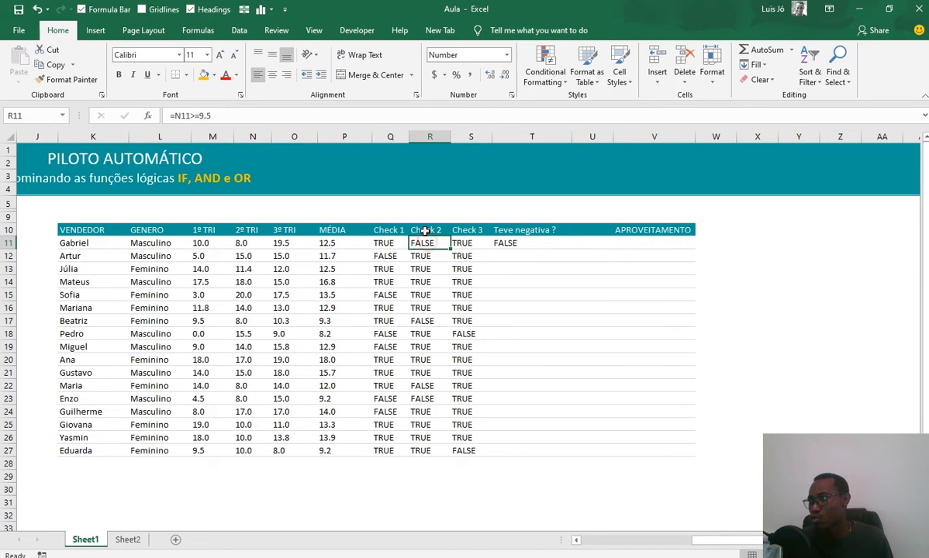
Copy the T11 AND formula to T12 and T13, and fill it down the "Teve negativa ?" column to T27
{"action": "left_click", "coordinate": [500, 245]}
{"action": "key", "text": "ctrl+c"}
{"action": "left_click", "coordinate": [510, 255]}
{"action": "key", "text": "ctrl+v"}
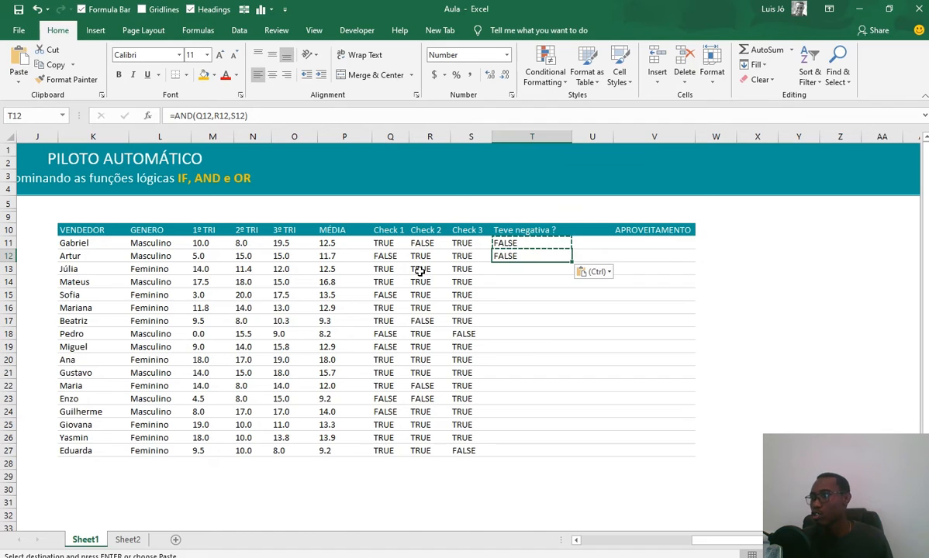
{"action": "key", "text": "ctrl+c"}
{"action": "left_click", "coordinate": [525, 270]}
{"action": "key", "text": "ctrl+v"}
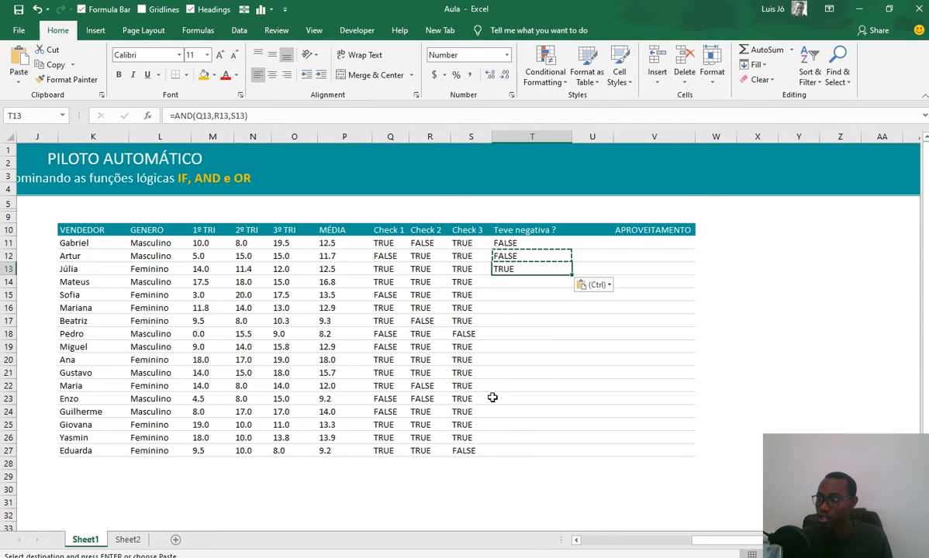
{"action": "key", "text": "Escape"}
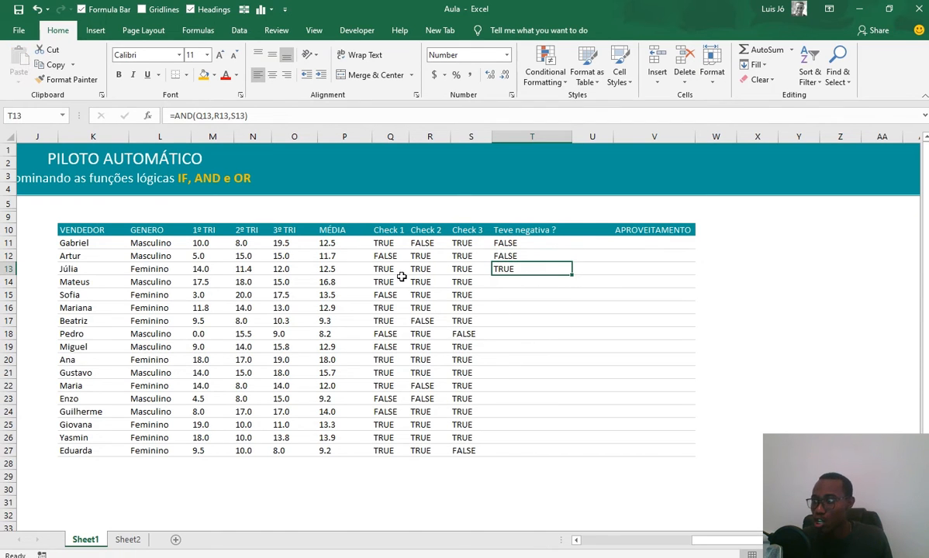
{"action": "double_click", "coordinate": [573, 276]}
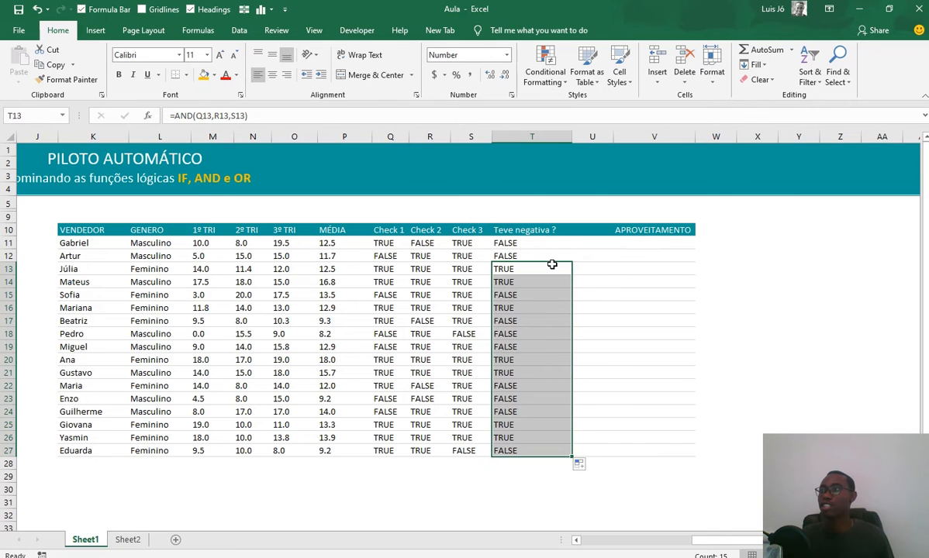
Apply outside borders to cell T9 above the "Teve negativa ?" header
{"action": "left_click", "coordinate": [503, 217]}
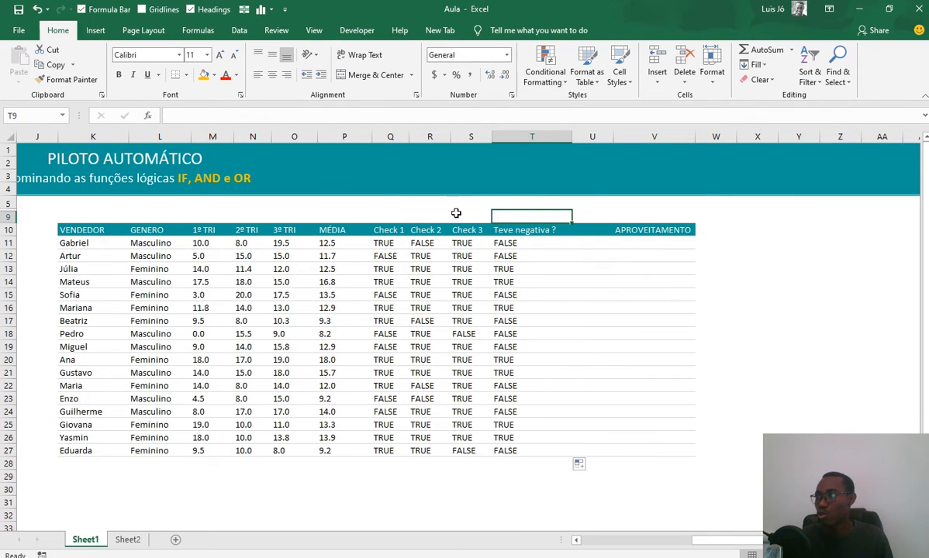
{"action": "right_click", "coordinate": [537, 221]}
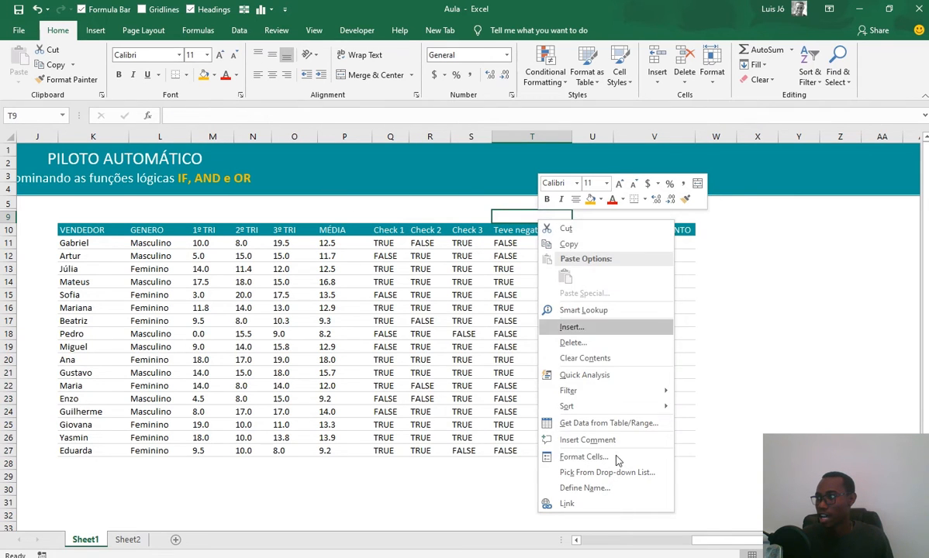
{"action": "left_click", "coordinate": [646, 201]}
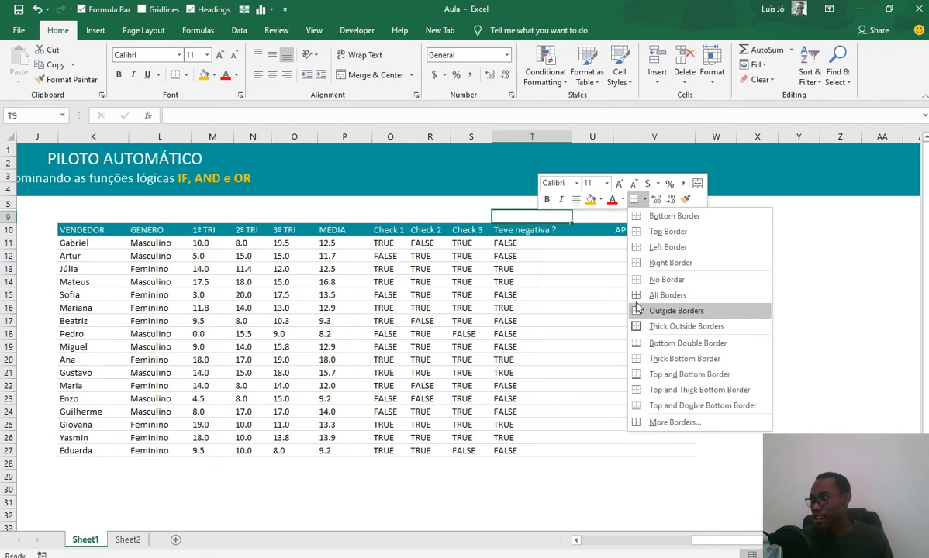
{"action": "left_click", "coordinate": [647, 311]}
{"action": "left_click", "coordinate": [521, 268]}
{"action": "left_click", "coordinate": [538, 217]}
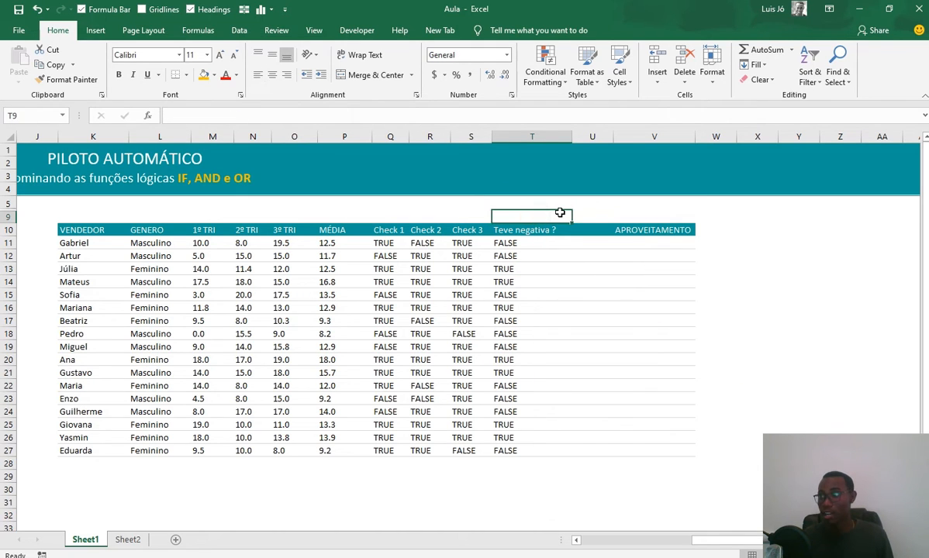
Label T9 with AND and centre the text in the cell
{"action": "type", "text": "and"}
{"action": "key", "text": "BackSpace"}
{"action": "key", "text": "BackSpace"}
{"action": "key", "text": "BackSpace"}
{"action": "type", "text": "AND"}
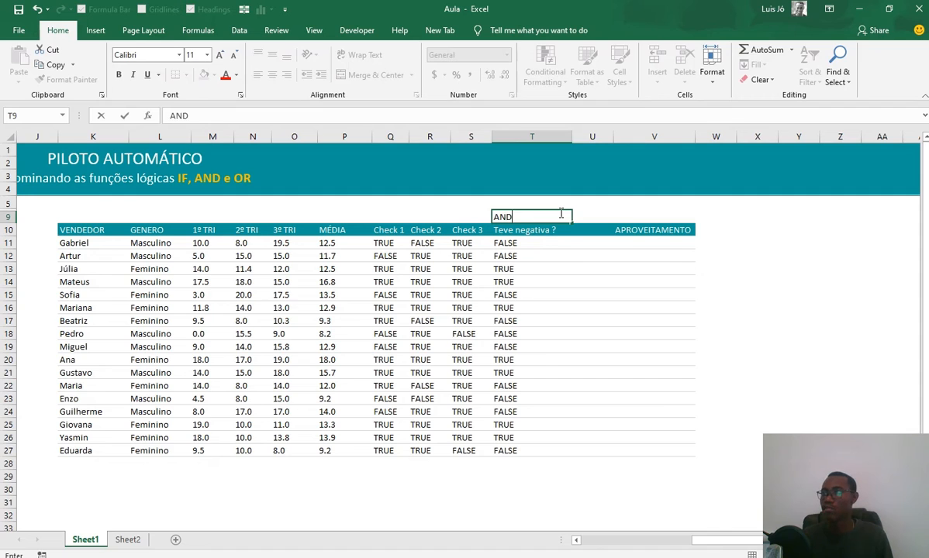
{"action": "key", "text": "Return"}
{"action": "left_click", "coordinate": [546, 212]}
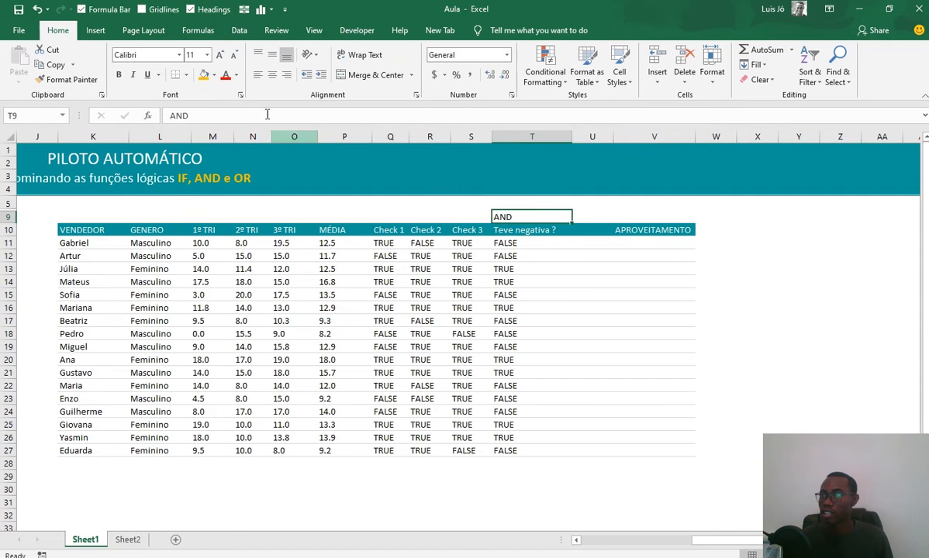
{"action": "left_click", "coordinate": [272, 74]}
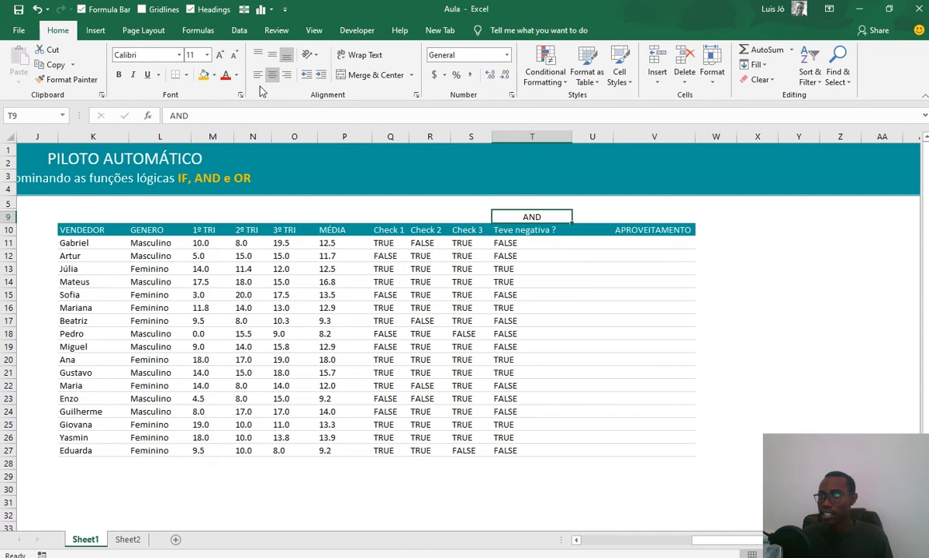
{"action": "left_click", "coordinate": [236, 76]}
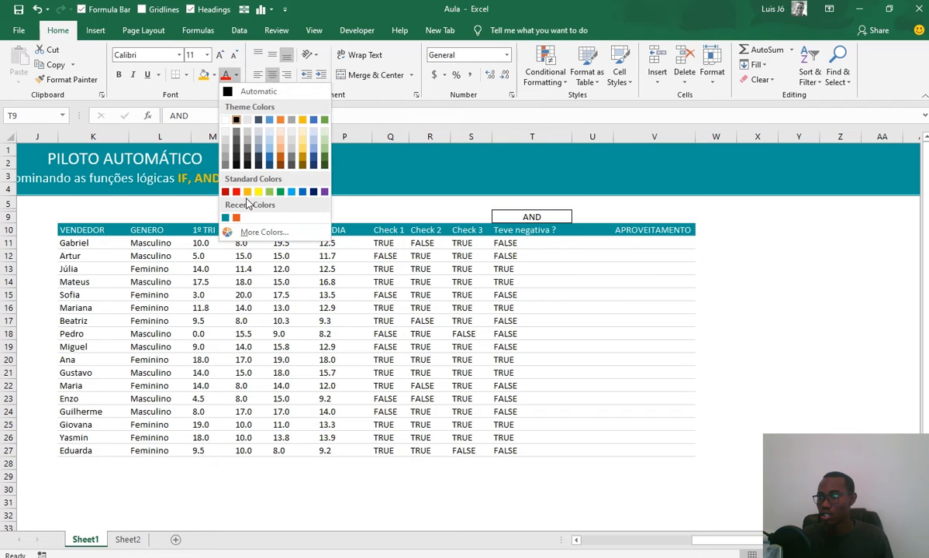
{"action": "key", "text": "Escape"}
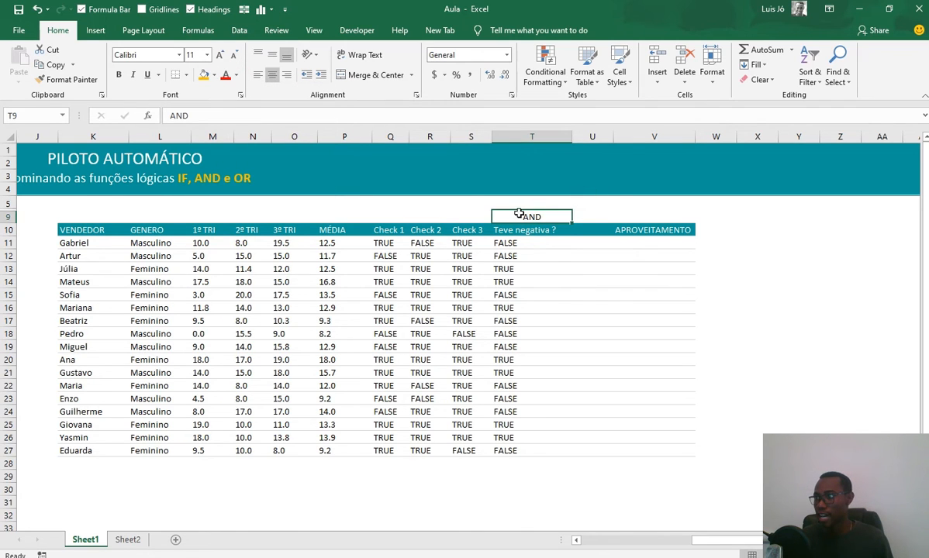
Copy the bordered AND label from T9 to Q9, R9 and S9 above the three check columns
{"action": "key", "text": "ctrl+c"}
{"action": "left_click", "coordinate": [390, 217]}
{"action": "key", "text": "ctrl+v"}
{"action": "left_click", "coordinate": [428, 217]}
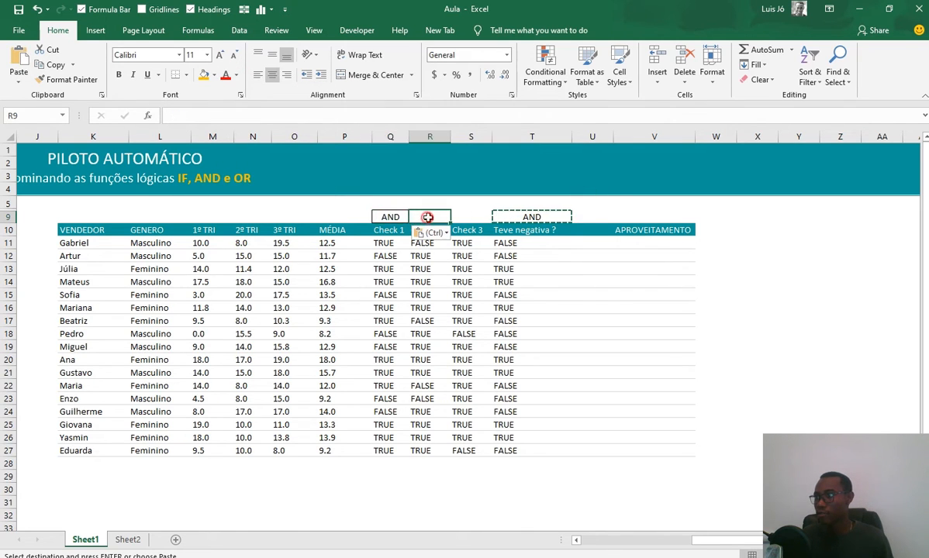
{"action": "key", "text": "ctrl+v"}
{"action": "left_click", "coordinate": [478, 217]}
{"action": "key", "text": "ctrl+v"}
Change the labels in Q9, R9 and S9 above the check columns to IF
{"action": "left_click", "coordinate": [390, 218]}
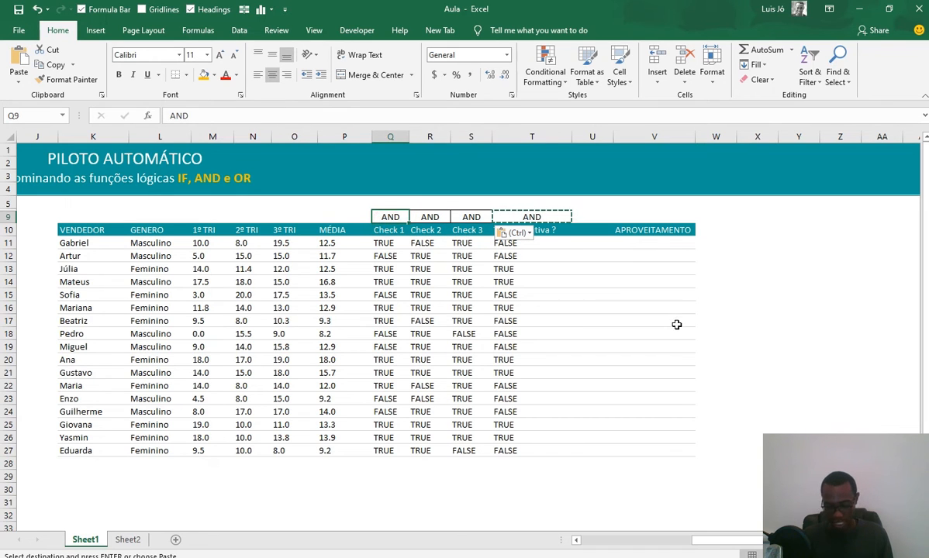
{"action": "type", "text": "IF"}
{"action": "key", "text": "ctrl+Return"}
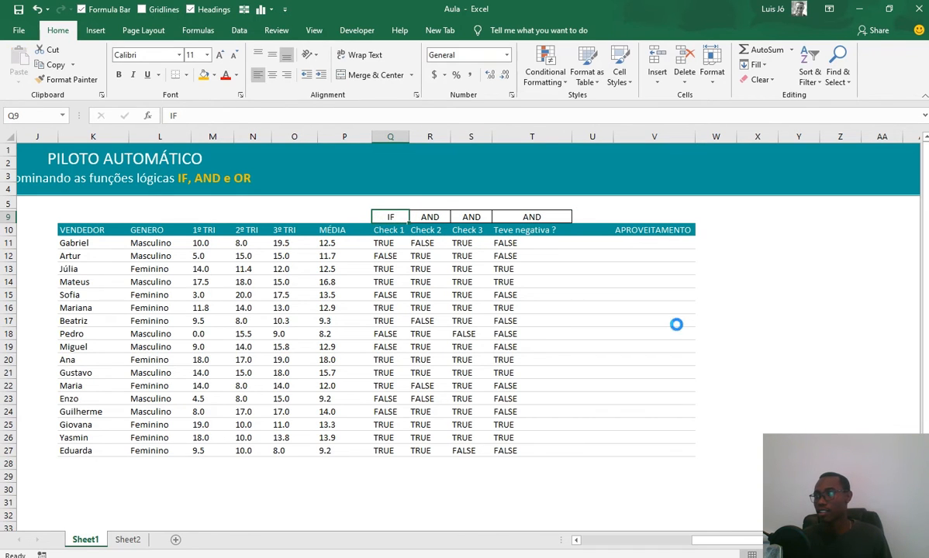
{"action": "key", "text": "ctrl+c"}
{"action": "key", "text": "Right"}
{"action": "key", "text": "ctrl+v"}
{"action": "key", "text": "Right"}
{"action": "key", "text": "ctrl+v"}
{"action": "key", "text": "Escape"}
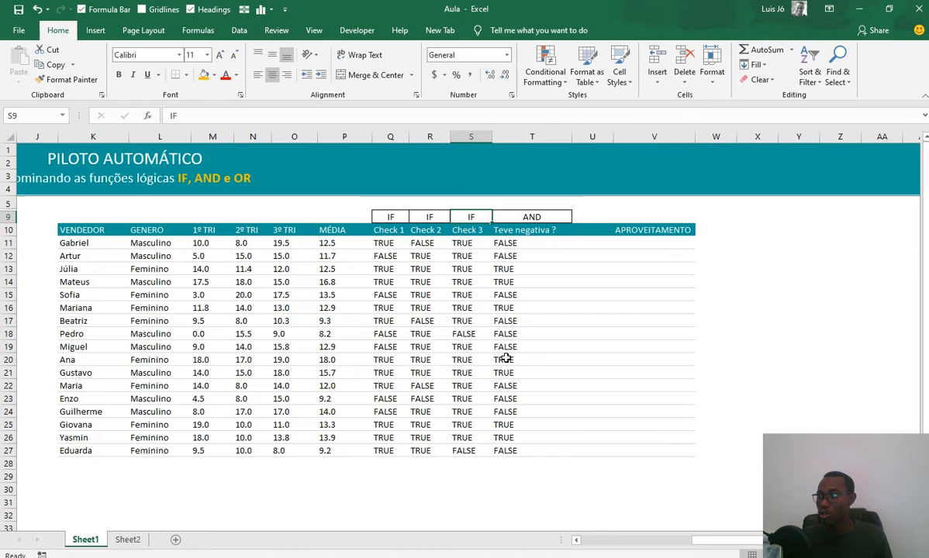
Inspect the comparison formula in Q11 and the AND formula in T11 for the first seller
{"action": "left_click", "coordinate": [387, 245]}
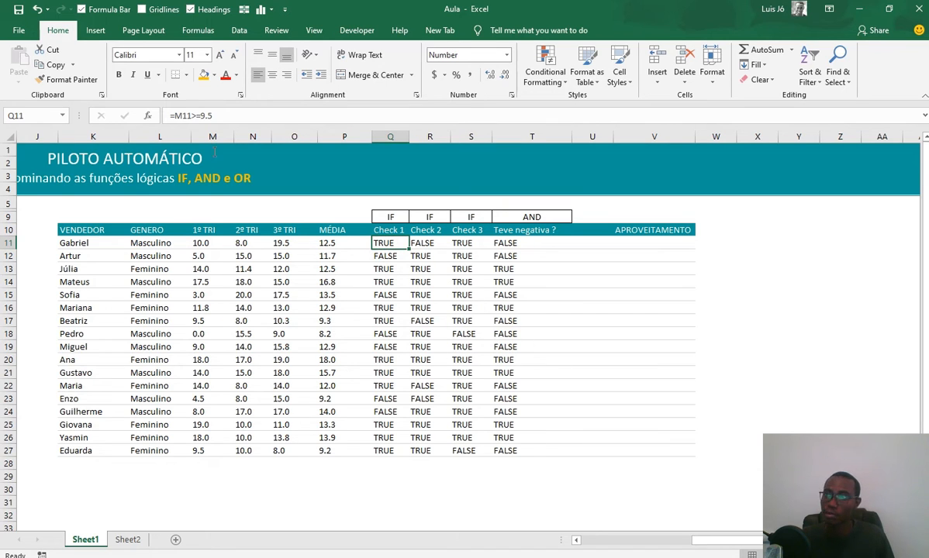
{"action": "left_click", "coordinate": [183, 116]}
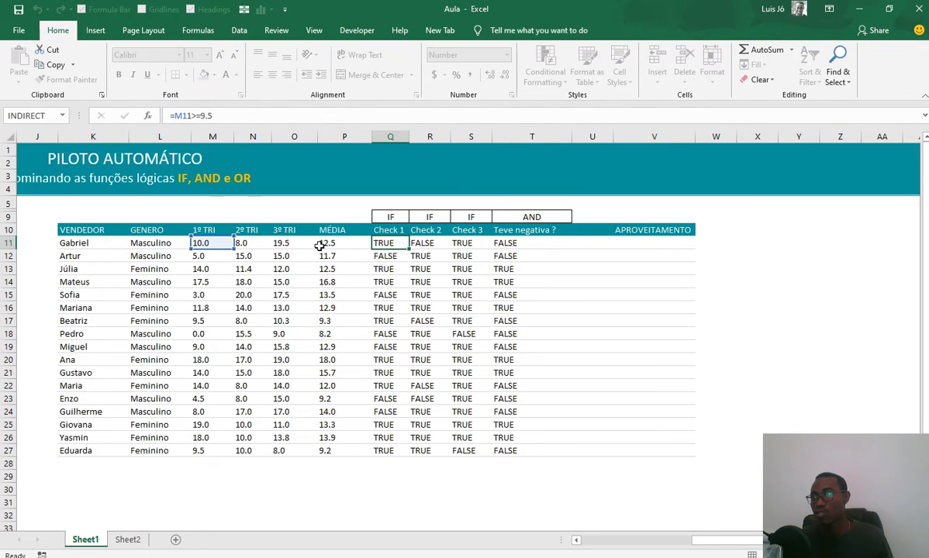
{"action": "key", "text": "Escape"}
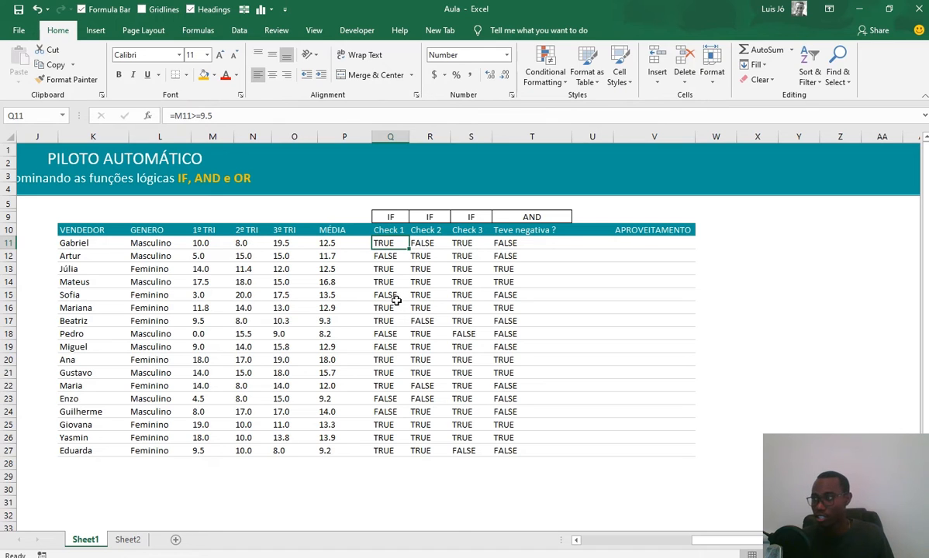
{"action": "left_click", "coordinate": [540, 244]}
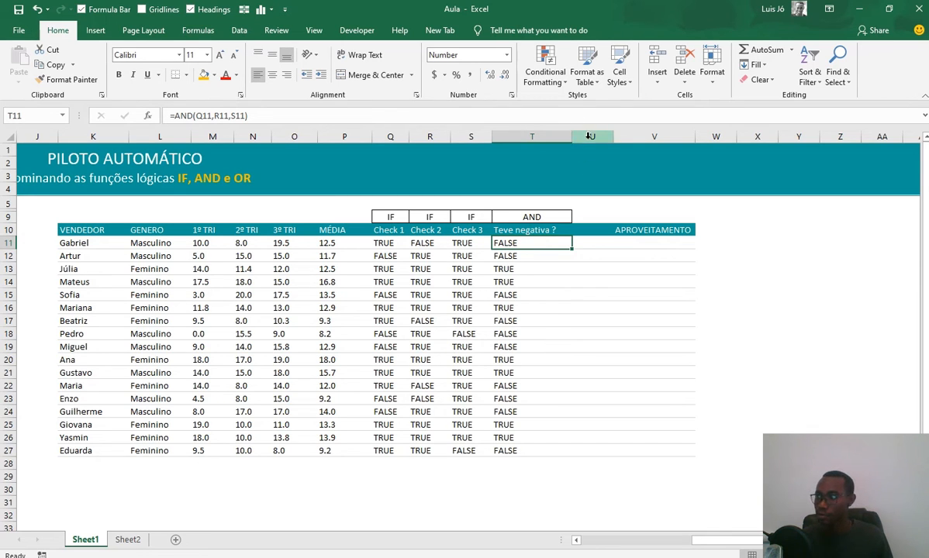
Widen the empty column U between "Teve negativa ?" and APROVEITAMENTO, and select its header cell U10
{"action": "left_click_drag", "start_coordinate": [613, 133], "coordinate": [630, 131]}
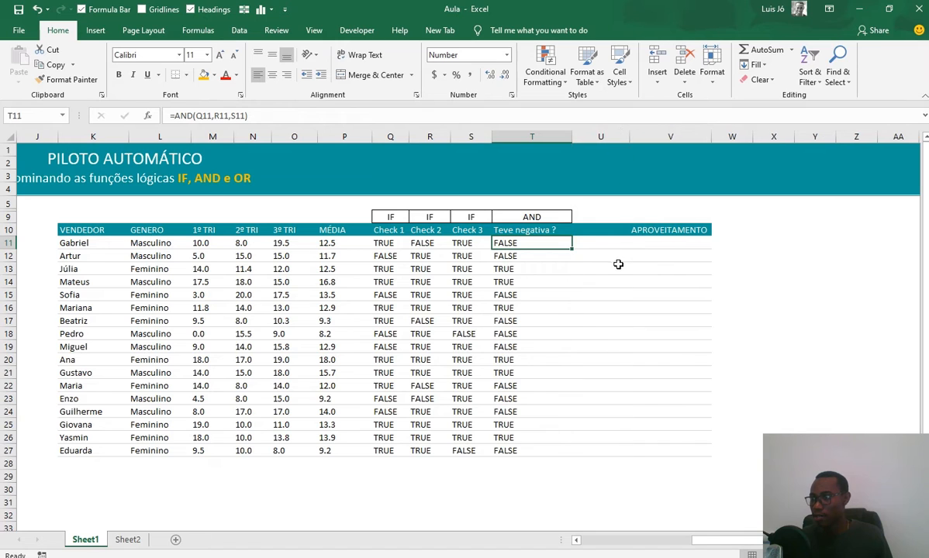
{"action": "left_click", "coordinate": [330, 242]}
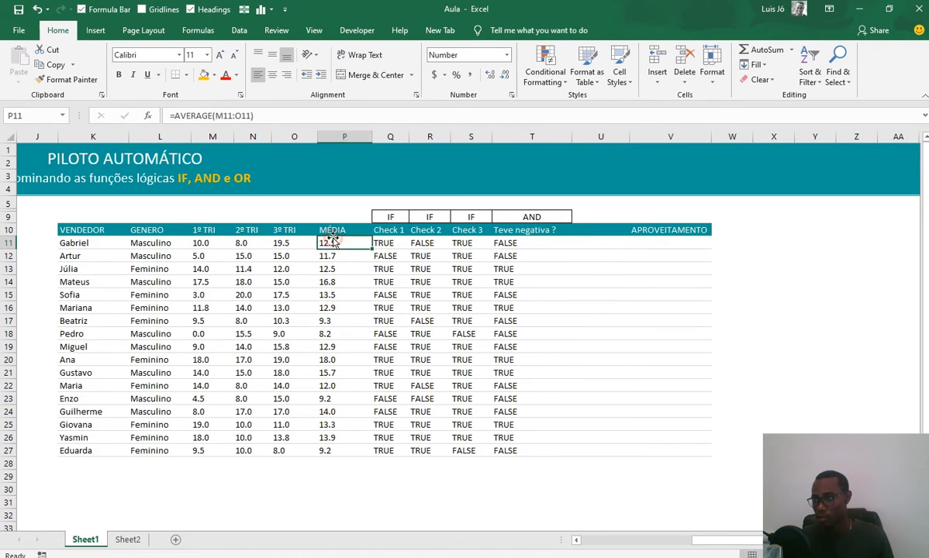
{"action": "left_click", "coordinate": [596, 230]}
{"action": "left_click_drag", "start_coordinate": [625, 133], "coordinate": [646, 132]}
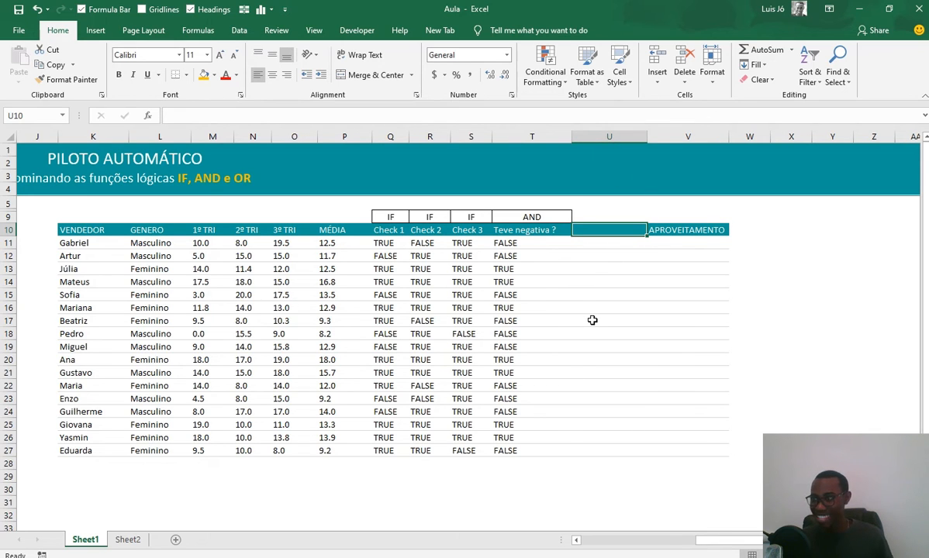
{"action": "type", "text": "mEDIA"}
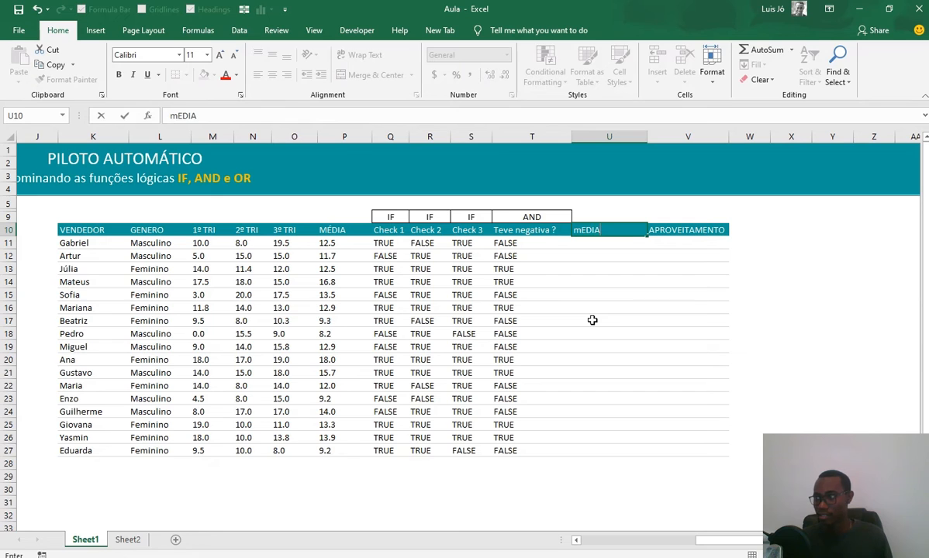
{"action": "key", "text": "Escape"}
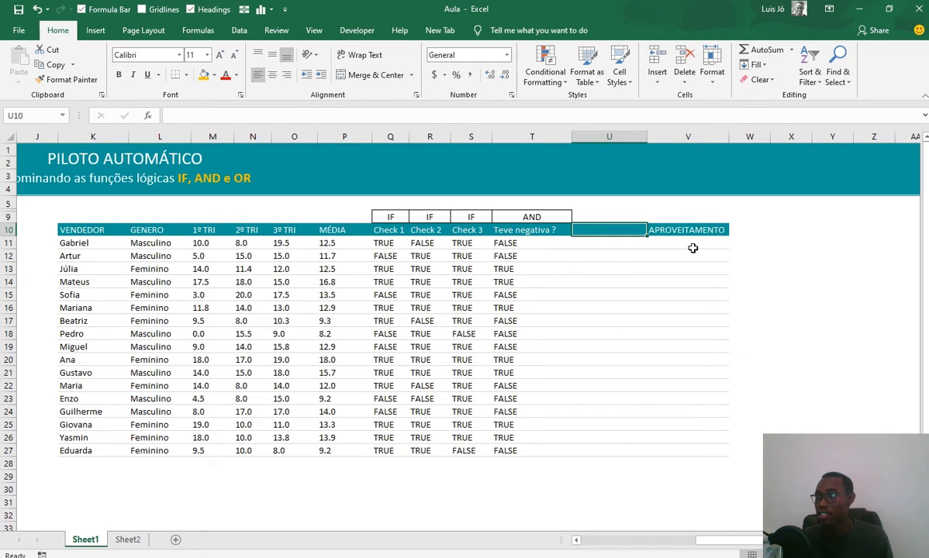
{"action": "left_click", "coordinate": [330, 137]}
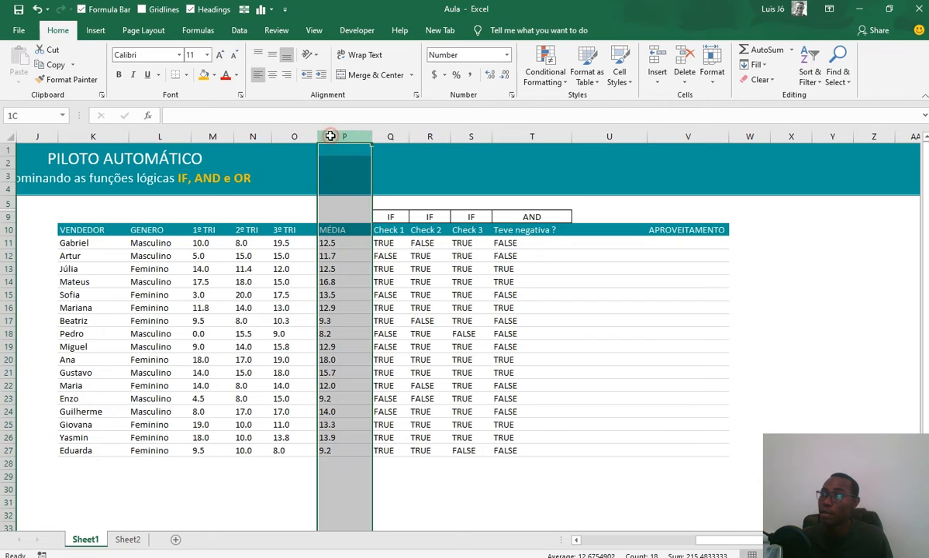
{"action": "left_click_drag", "start_coordinate": [331, 136], "coordinate": [613, 138]}
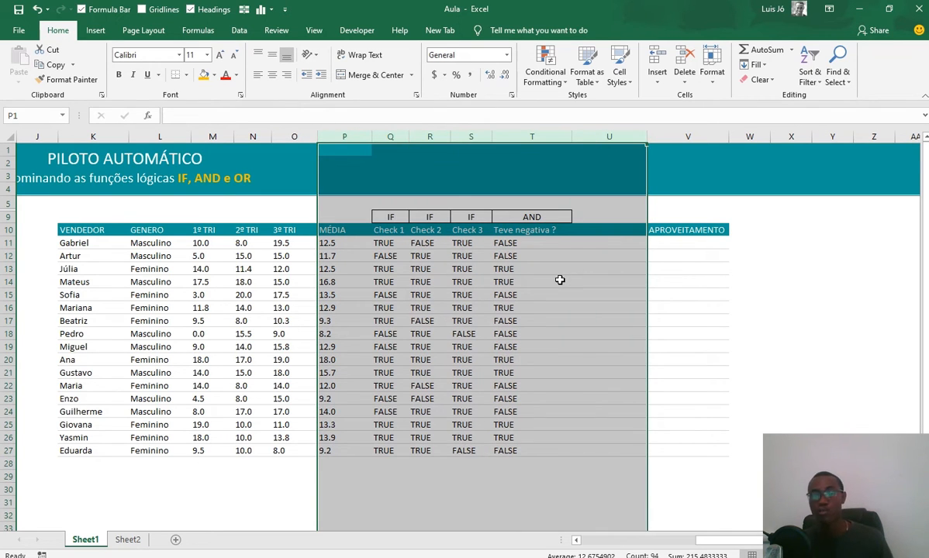
{"action": "left_click", "coordinate": [513, 320]}
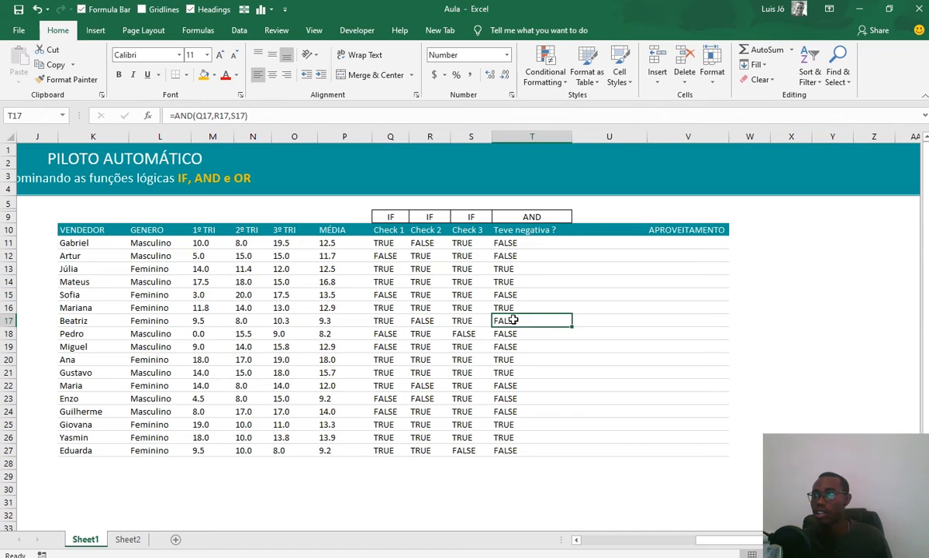
{"action": "left_click", "coordinate": [587, 229]}
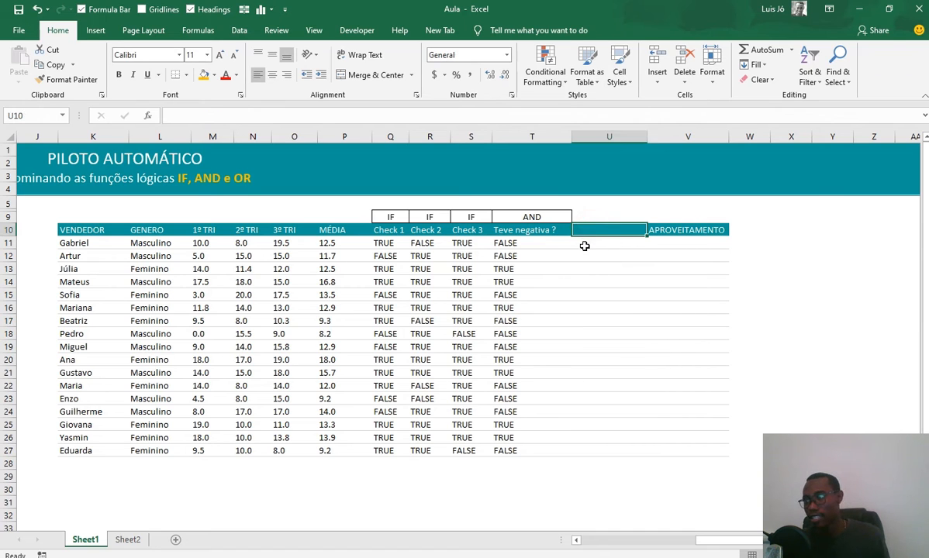
{"action": "left_click_drag", "start_coordinate": [534, 241], "coordinate": [531, 451]}
Enter the header "Media superior a 9.5 ?" in U10 and fit column U to the text
{"action": "left_click", "coordinate": [591, 230]}
{"action": "left_click_drag", "start_coordinate": [650, 136], "coordinate": [655, 136]}
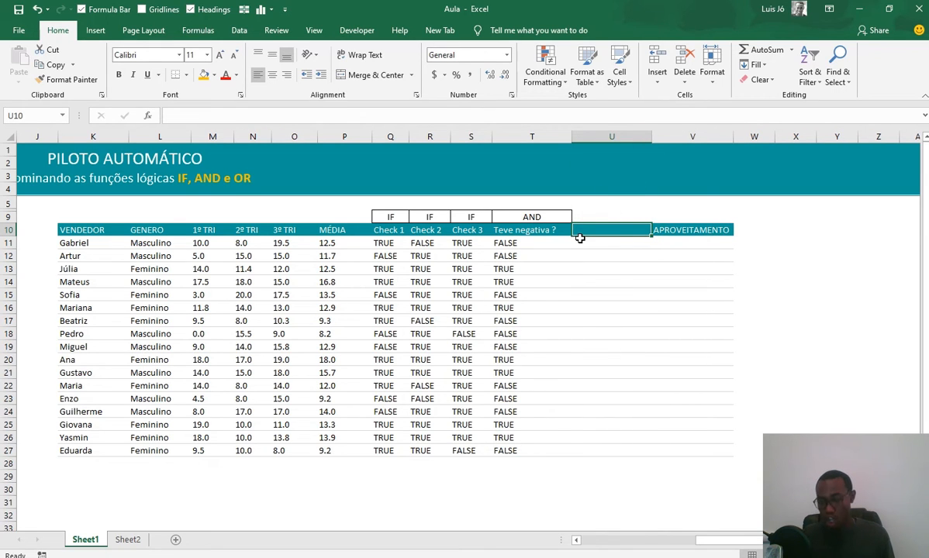
{"action": "type", "text": "Not"}
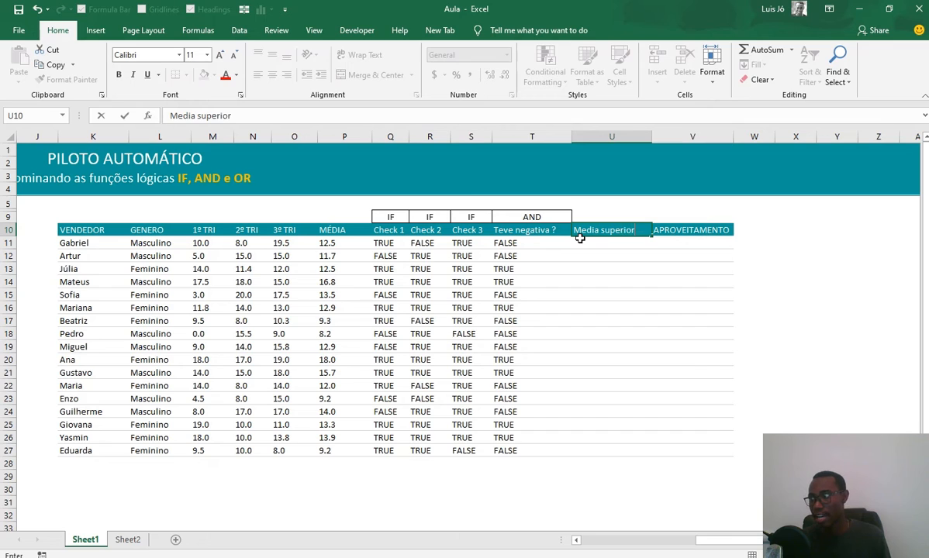
{"action": "type", "text": "10"}
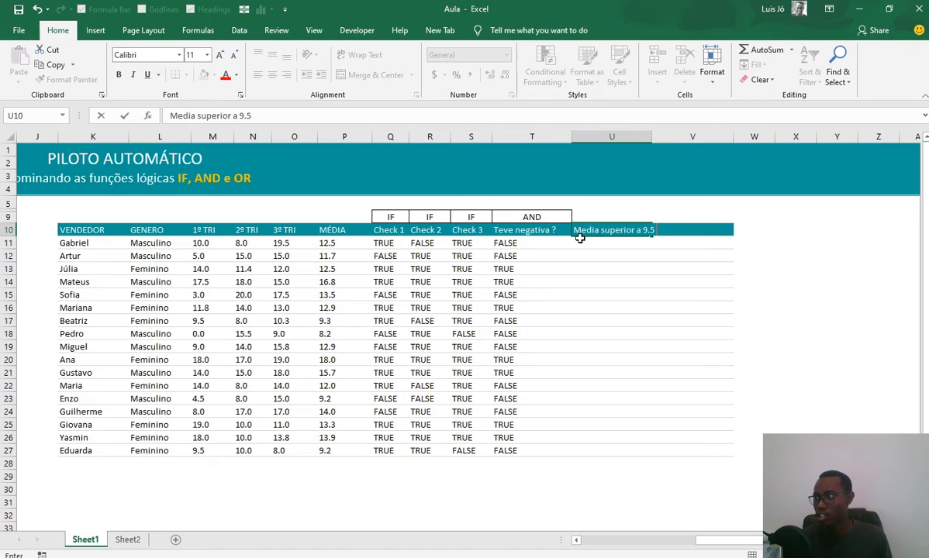
{"action": "key", "text": "Return"}
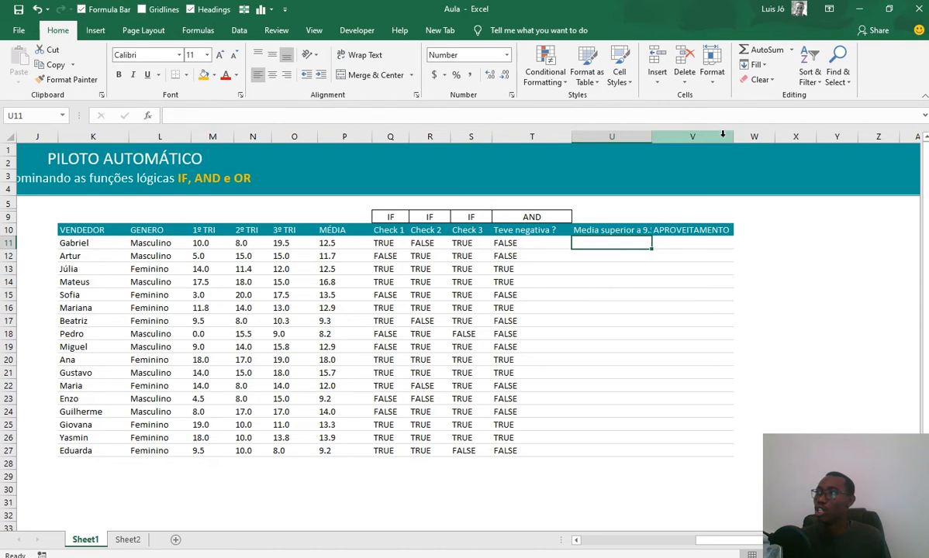
{"action": "double_click", "coordinate": [649, 137]}
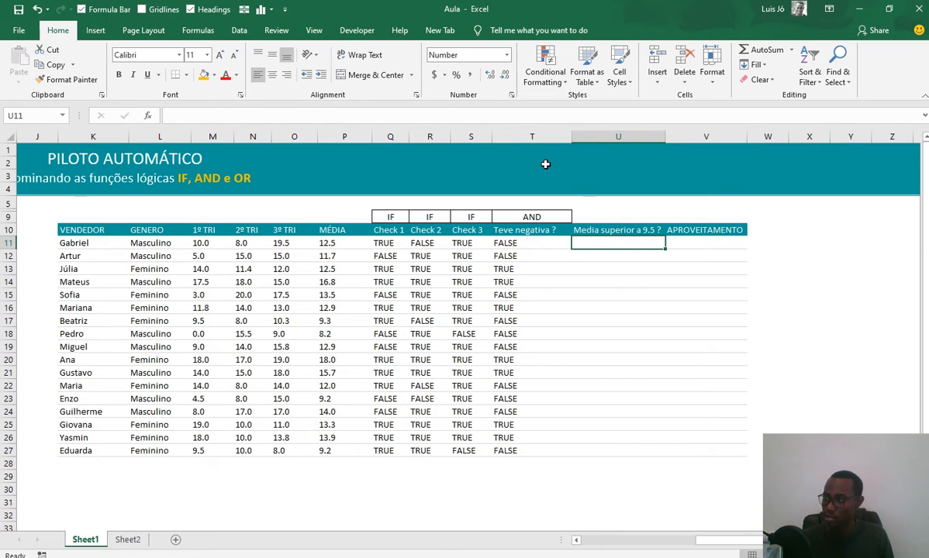
Enter the formula =P11>=9.5 in U11 to check the first seller's average
{"action": "type", "text": "="}
{"action": "key", "text": "Left"}
{"action": "key", "text": "Left"}
{"action": "key", "text": "Left"}
{"action": "key", "text": "Left"}
{"action": "key", "text": "Left"}
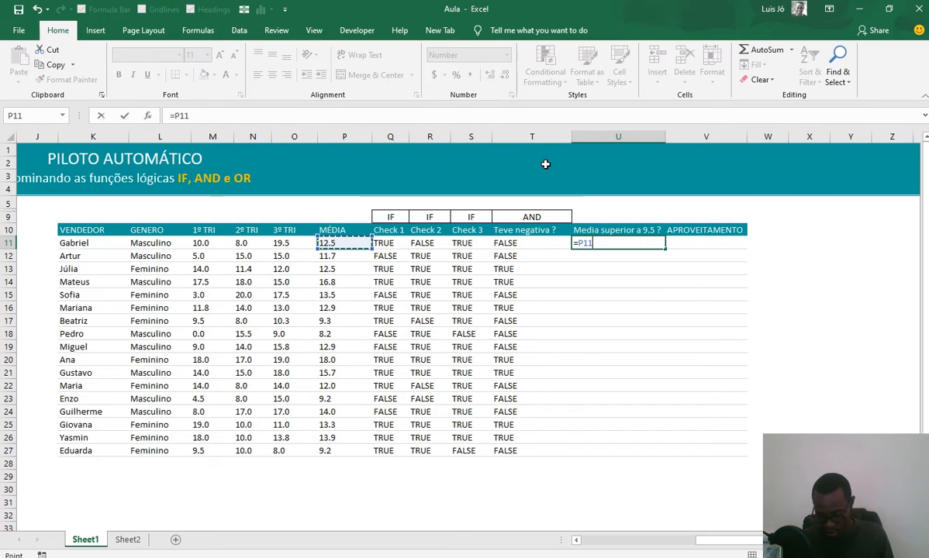
{"action": "type", "text": ">="}
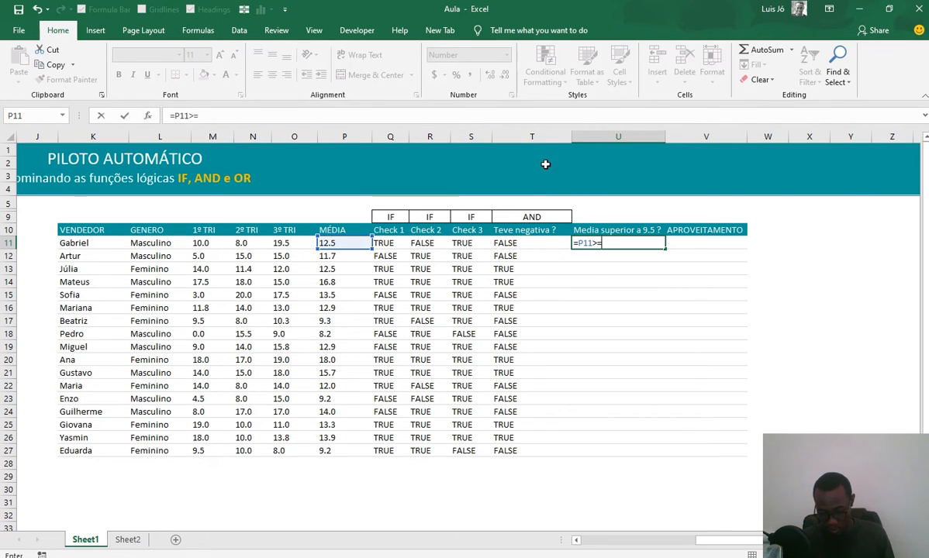
{"action": "type", "text": "9.5"}
{"action": "key", "text": "Return"}
{"action": "key", "text": "Up"}
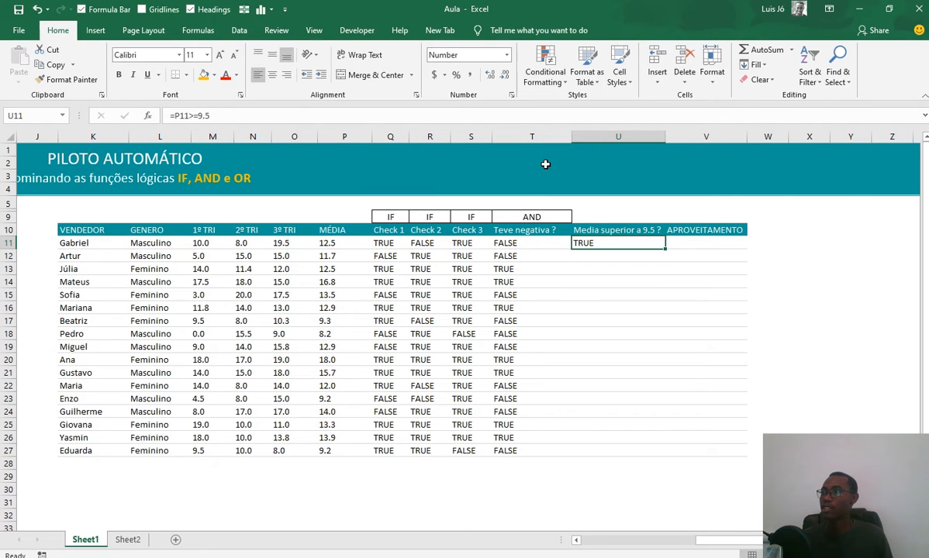
Fill the average check formula from U11 down to U27 for all sellers
{"action": "key", "text": "Left"}
{"action": "key", "text": "ctrl+Down"}
{"action": "key", "text": "Right"}
{"action": "key", "text": "ctrl+shift+Up"}
{"action": "key", "text": "ctrl+d"}
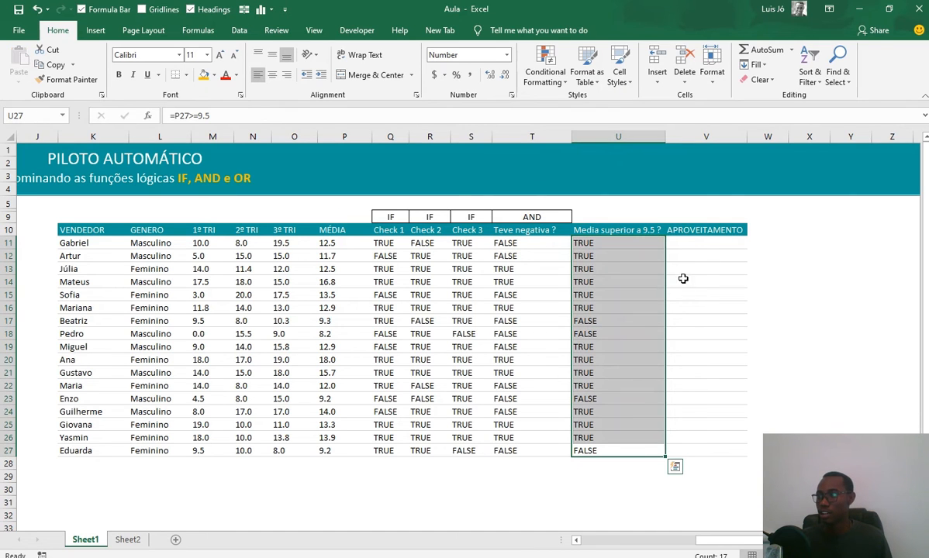
Copy the bordered IF label from S9 to U9 above the "Media superior a 9.5 ?" column
{"action": "left_click", "coordinate": [470, 217]}
{"action": "key", "text": "ctrl+c"}
{"action": "left_click", "coordinate": [595, 217]}
{"action": "key", "text": "ctrl+v"}
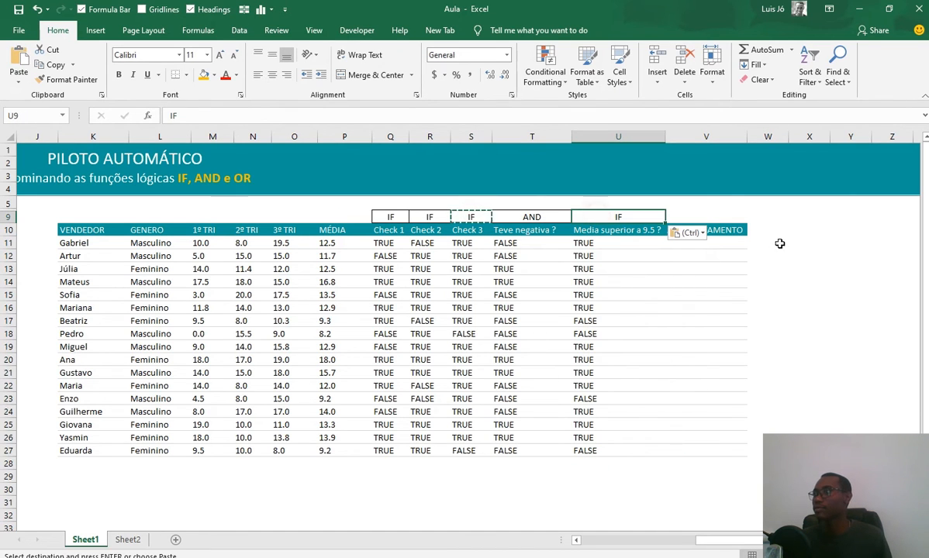
{"action": "key", "text": "Escape"}
Insert a new column V before APROVEITAMENTO and enter "Media inferiro 15.5" as its header in V10
{"action": "left_click", "coordinate": [706, 137]}
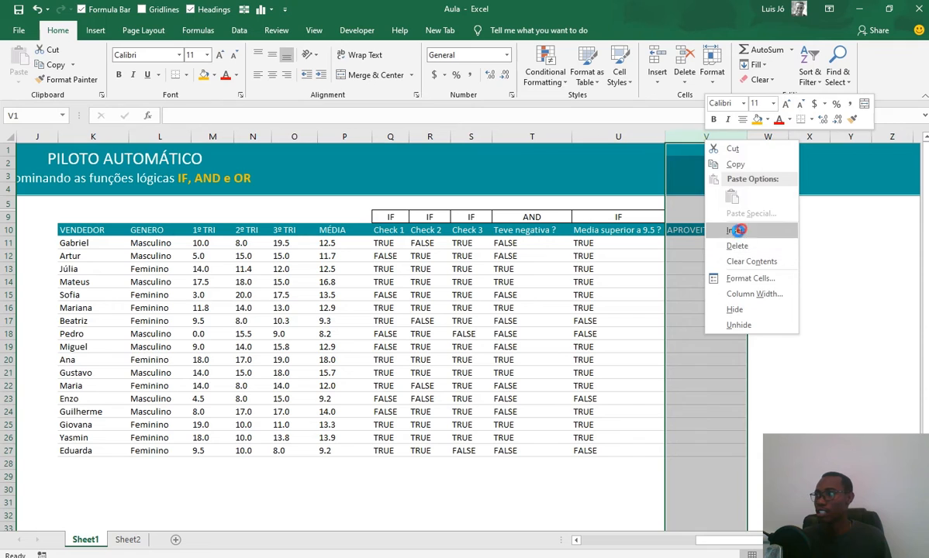
{"action": "left_click", "coordinate": [736, 230]}
{"action": "left_click", "coordinate": [680, 229]}
{"action": "type", "text": "Me"}
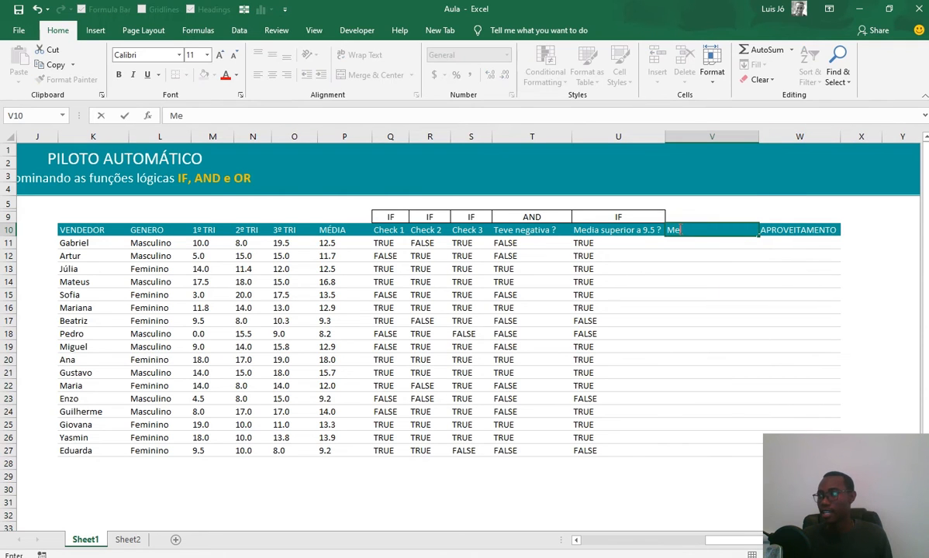
{"action": "type", "text": "dia i"}
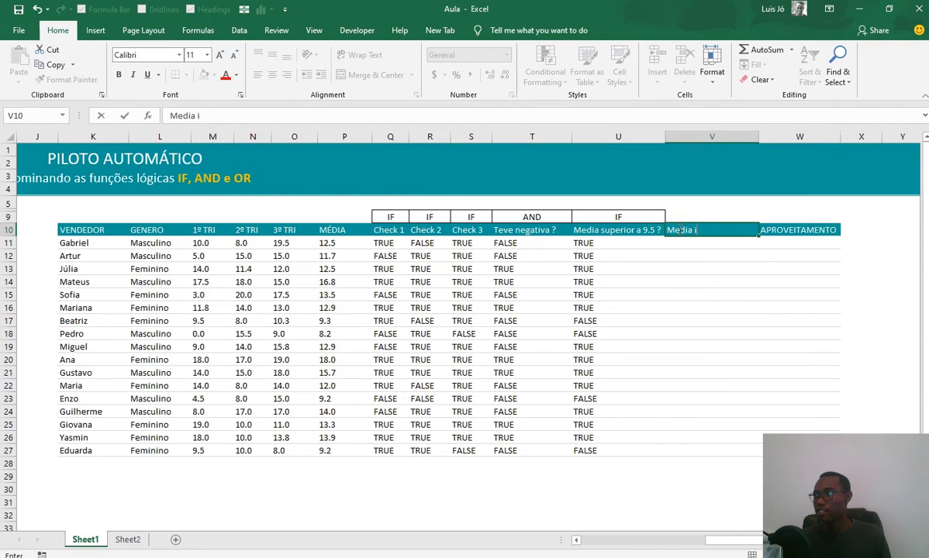
{"action": "type", "text": "nferiro 15.5"}
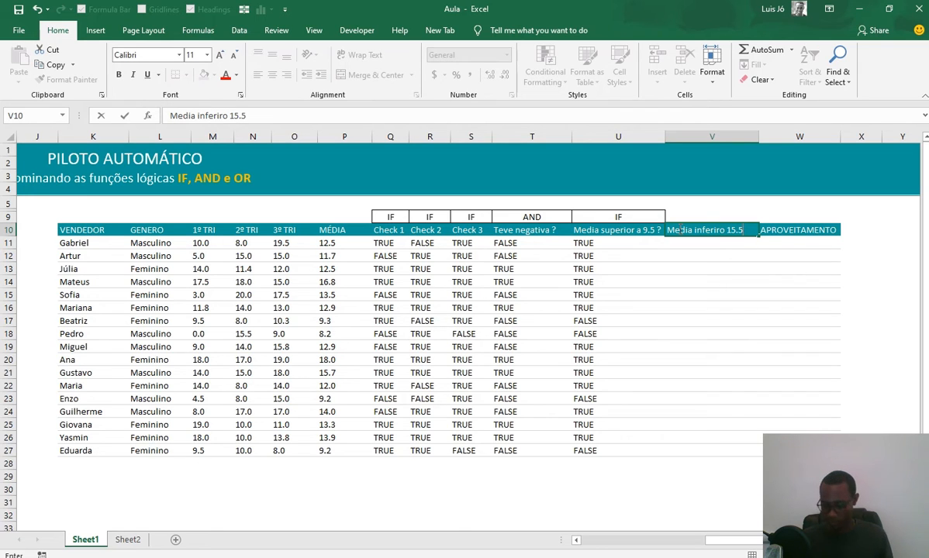
{"action": "key", "text": "Return"}
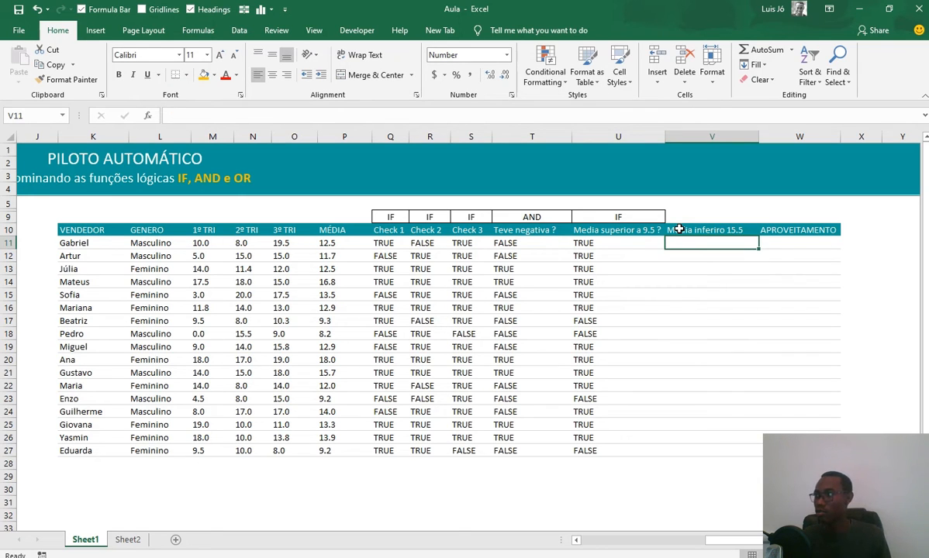
Change the header in V10 to "Media superior 13.5"
{"action": "double_click", "coordinate": [679, 229]}
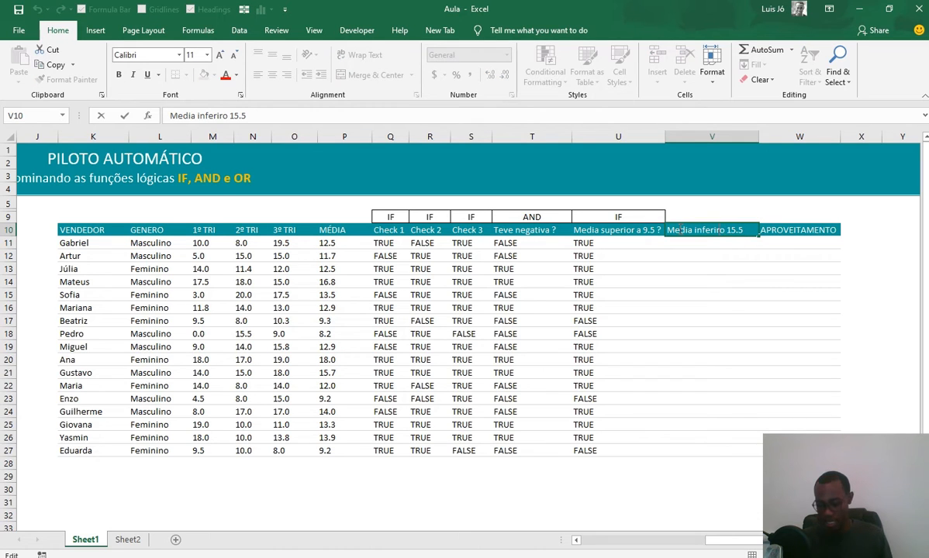
{"action": "key", "text": "Delete"}
{"action": "key", "text": "Delete"}
{"action": "key", "text": "Delete"}
{"action": "key", "text": "Delete"}
{"action": "key", "text": "Delete"}
{"action": "key", "text": "Delete"}
{"action": "key", "text": "Delete"}
{"action": "type", "text": "superior"}
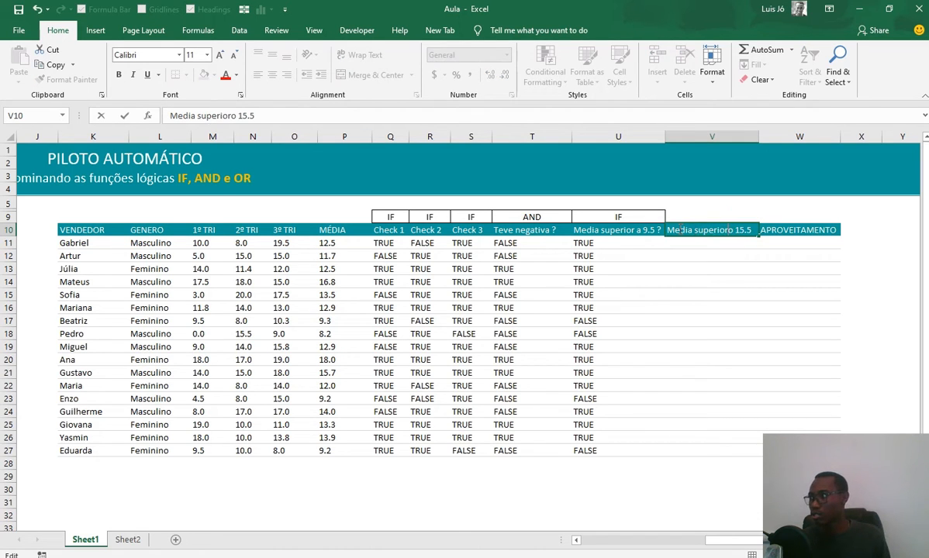
{"action": "key", "text": "Delete"}
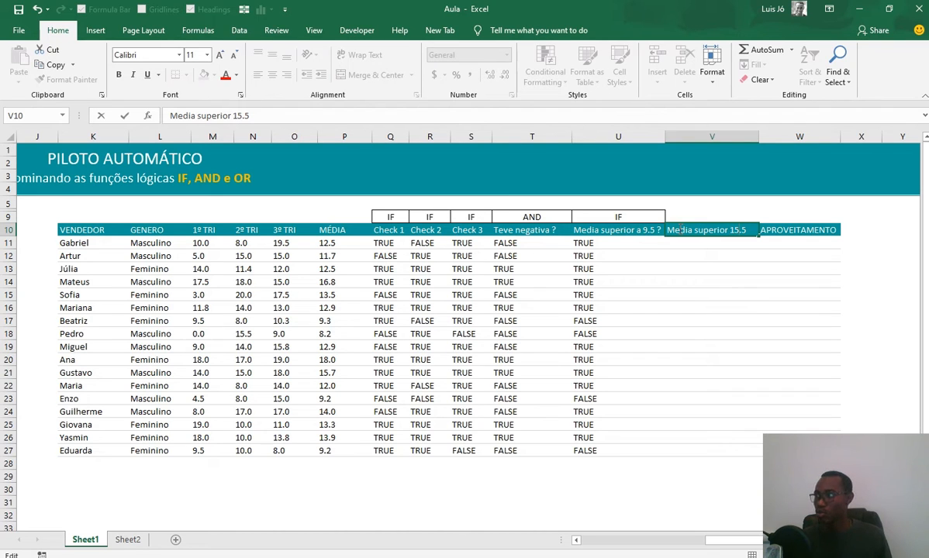
{"action": "key", "text": "Return"}
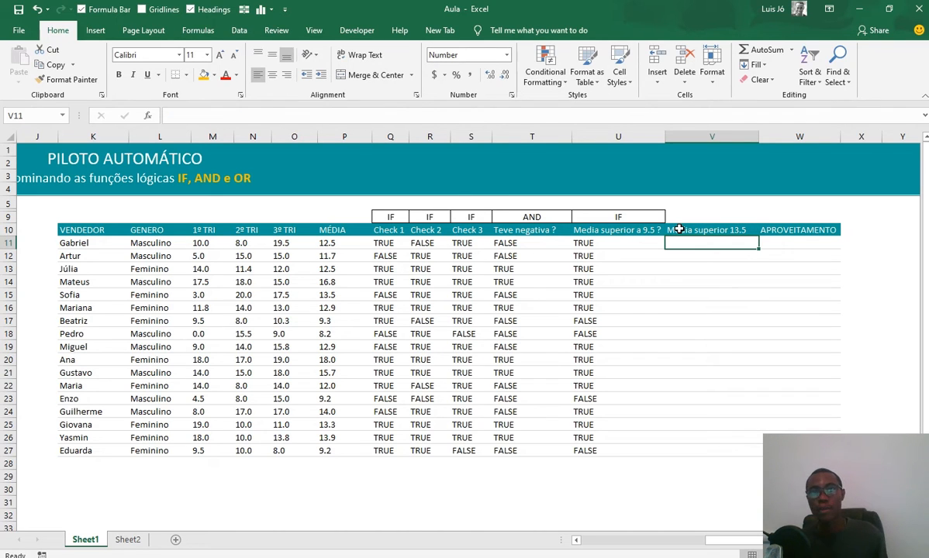
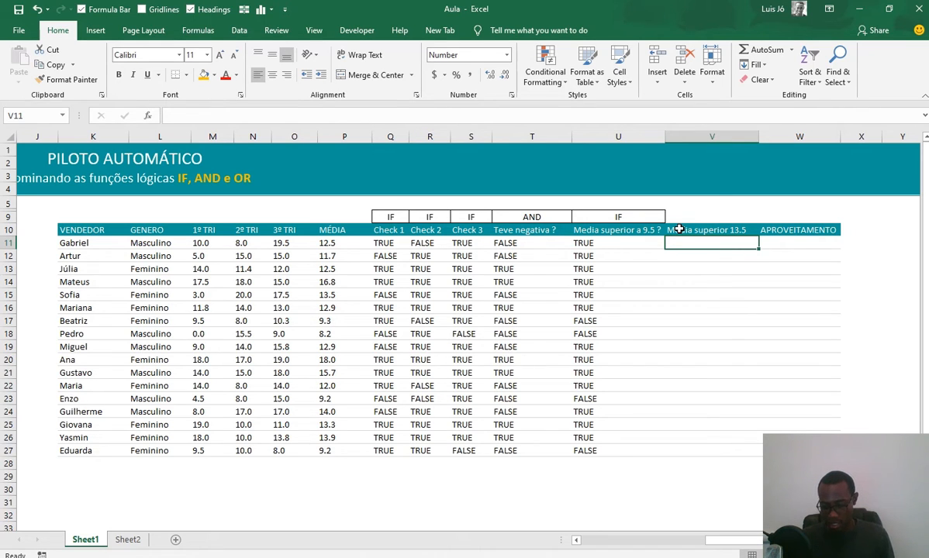
Enter the formula =P11>13.5 in V11 to compare the first seller's average with the higher threshold
{"action": "type", "text": "="}
{"action": "key", "text": "Left"}
{"action": "key", "text": "Left"}
{"action": "key", "text": "Left"}
{"action": "key", "text": "Left"}
{"action": "key", "text": "Left"}
{"action": "key", "text": "Left"}
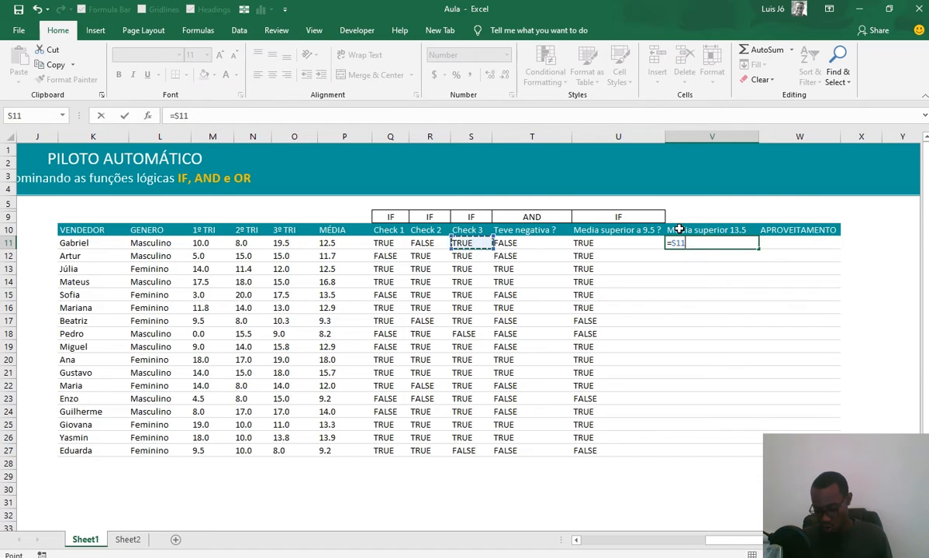
{"action": "type", "text": ">13"}
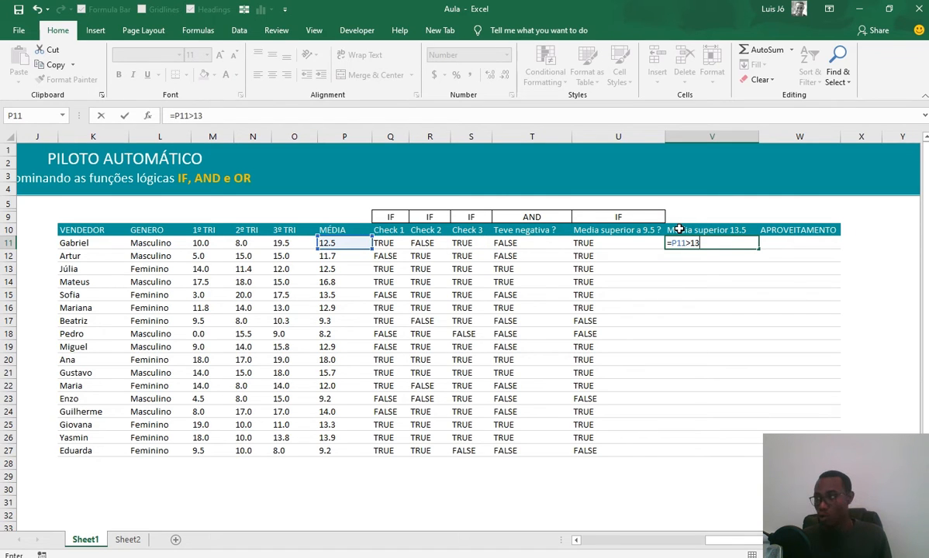
{"action": "type", "text": ".5"}
{"action": "key", "text": "Return"}
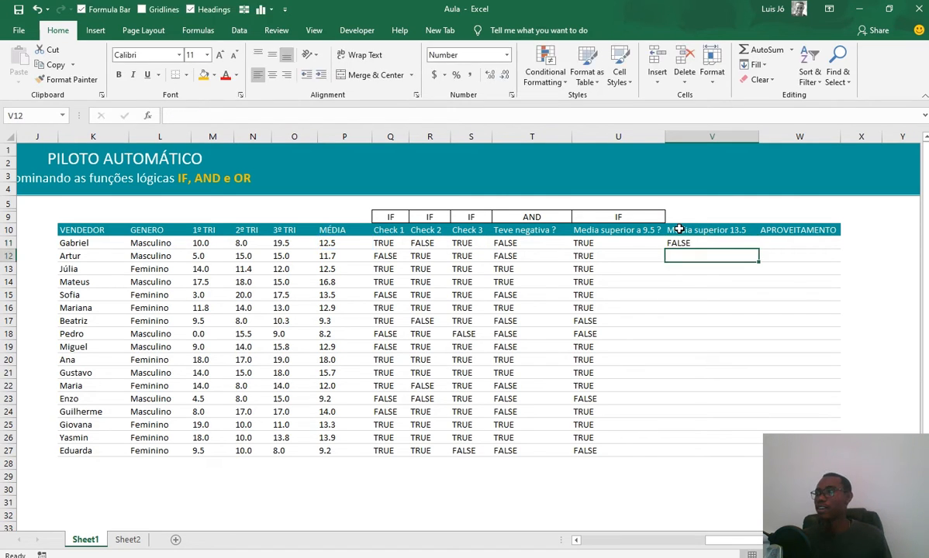
Copy the V11 comparison formula down through V27 for all sellers
{"action": "key", "text": "Up"}
{"action": "key", "text": "ctrl+c"}
{"action": "key", "text": "Left"}
{"action": "key", "text": "ctrl+Down"}
{"action": "key", "text": "Right"}
{"action": "key", "text": "ctrl+shift+Up"}
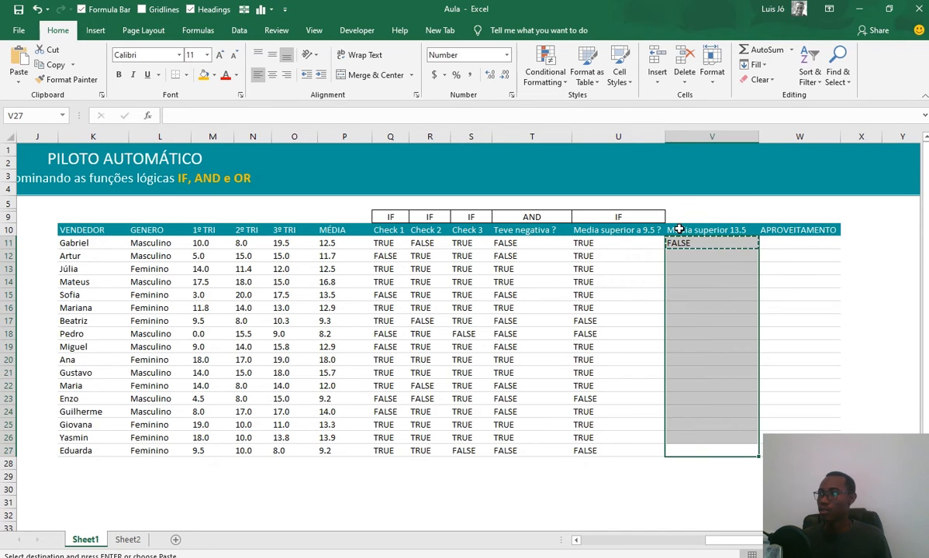
{"action": "key", "text": "Return"}
Copy the bordered IF label from U9 to V9 above the "Media superior 13.5" column
{"action": "key", "text": "Up"}
{"action": "key", "text": "Left"}
{"action": "key", "text": "ctrl+Up"}
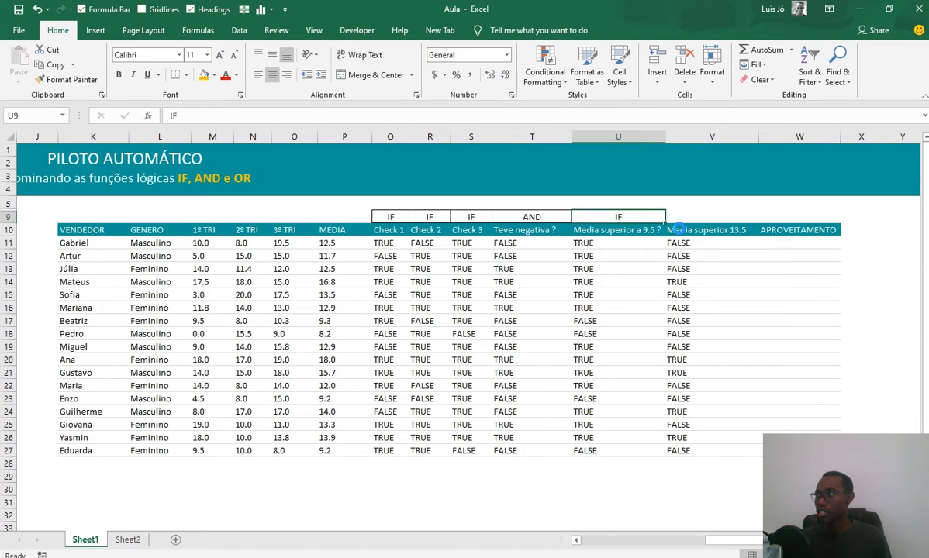
{"action": "key", "text": "ctrl+c"}
{"action": "key", "text": "Right"}
{"action": "key", "text": "Return"}
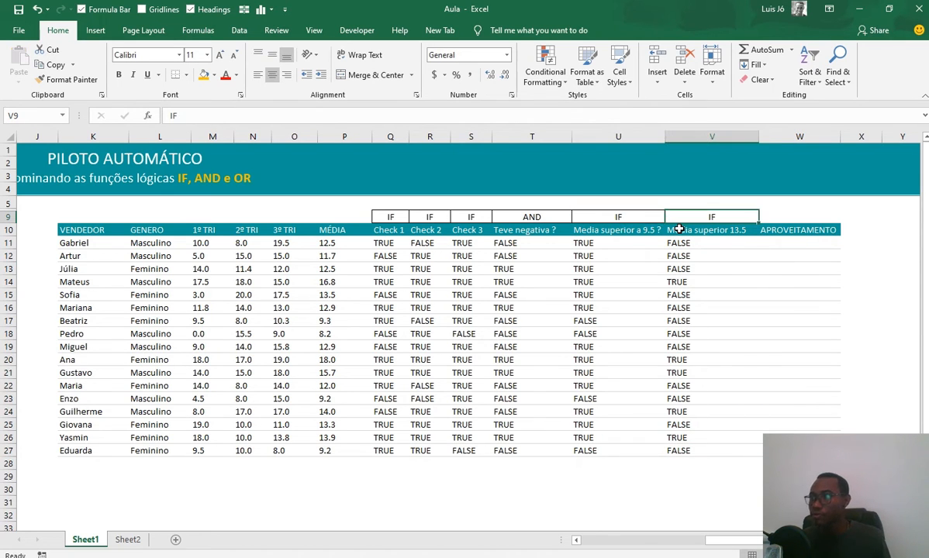
Fit the "Teve negativa ?" and "Media superior 13.5" columns to the width of their contents
{"action": "double_click", "coordinate": [575, 134]}
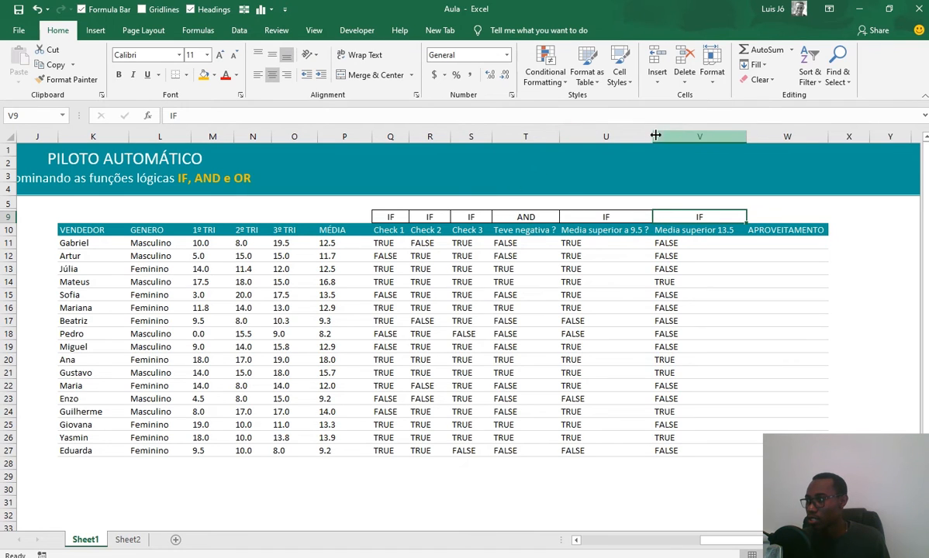
{"action": "double_click", "coordinate": [742, 142]}
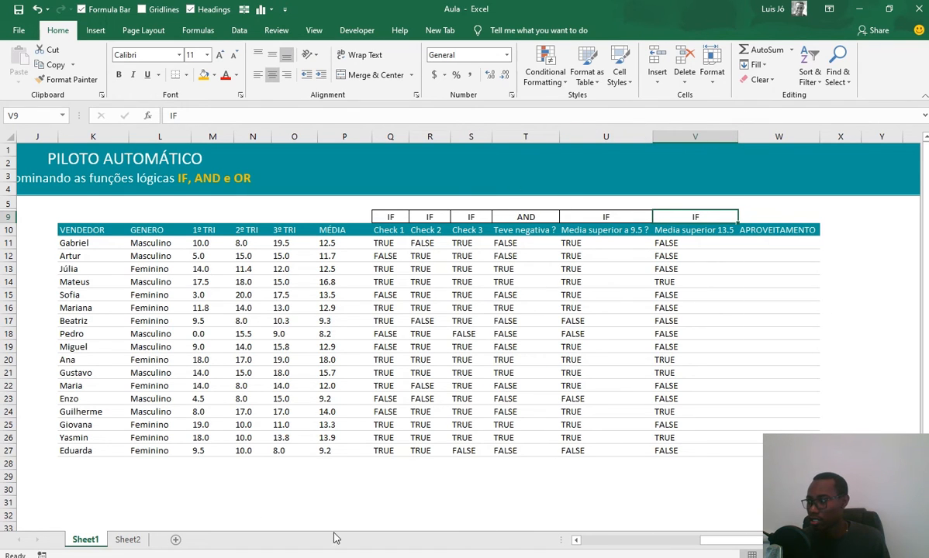
{"action": "scroll", "coordinate": [591, 484], "scroll_direction": "right", "scroll_amount": 3}
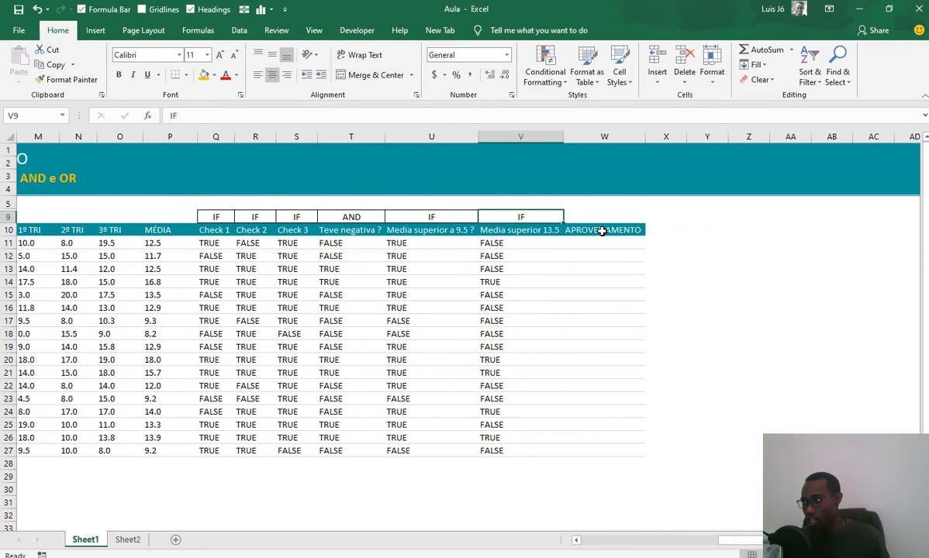
Copy the APROVEITAMENTO column W10:W27 across to AB, keeping the header text only in AB10, and fit column AB to its header
{"action": "double_click", "coordinate": [601, 230]}
{"action": "left_click", "coordinate": [597, 251]}
{"action": "left_click_drag", "start_coordinate": [603, 230], "coordinate": [585, 446]}
{"action": "key", "text": "ctrl+c"}
{"action": "left_click_drag", "start_coordinate": [666, 230], "coordinate": [831, 450]}
{"action": "key", "text": "Return"}
{"action": "left_click_drag", "start_coordinate": [602, 230], "coordinate": [593, 451]}
{"action": "left_click_drag", "start_coordinate": [778, 229], "coordinate": [628, 230]}
{"action": "key", "text": "Delete"}
{"action": "left_click", "coordinate": [653, 320]}
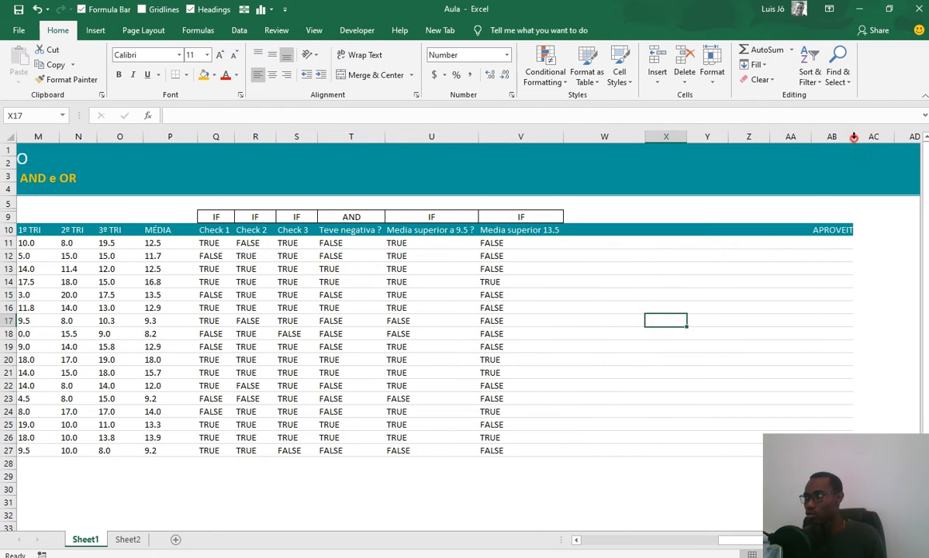
{"action": "double_click", "coordinate": [853, 137]}
{"action": "left_click", "coordinate": [771, 270]}
{"action": "left_click", "coordinate": [587, 231]}
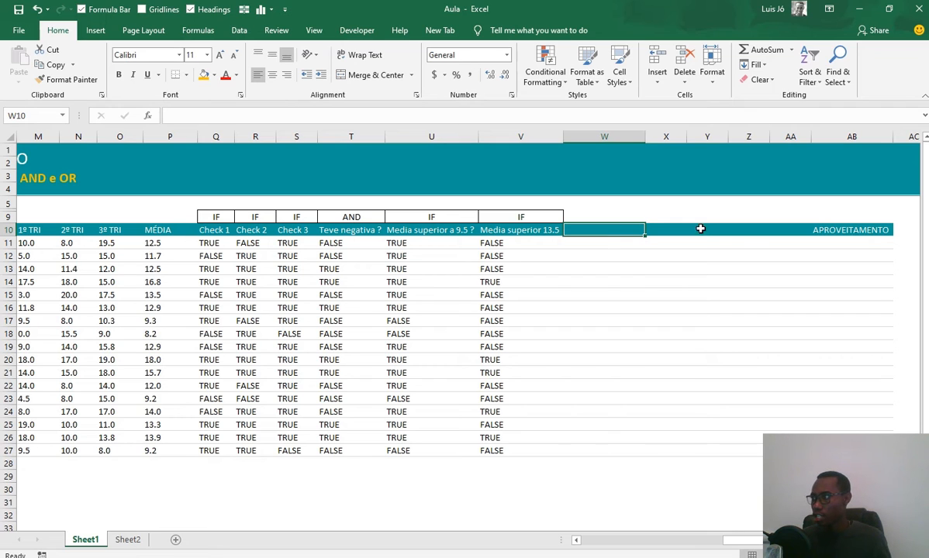
{"action": "left_click", "coordinate": [819, 245]}
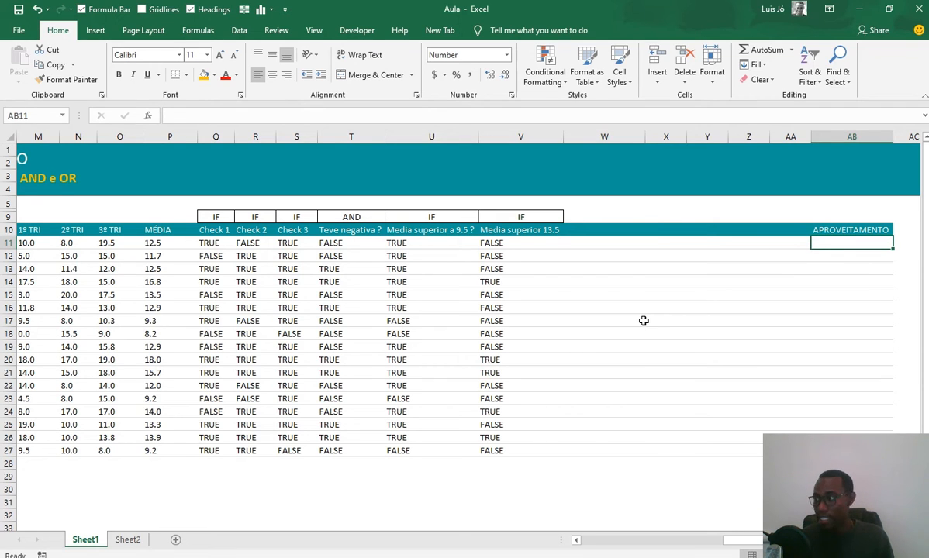
{"action": "type", "text": "=if"}
{"action": "key", "text": "Tab"}
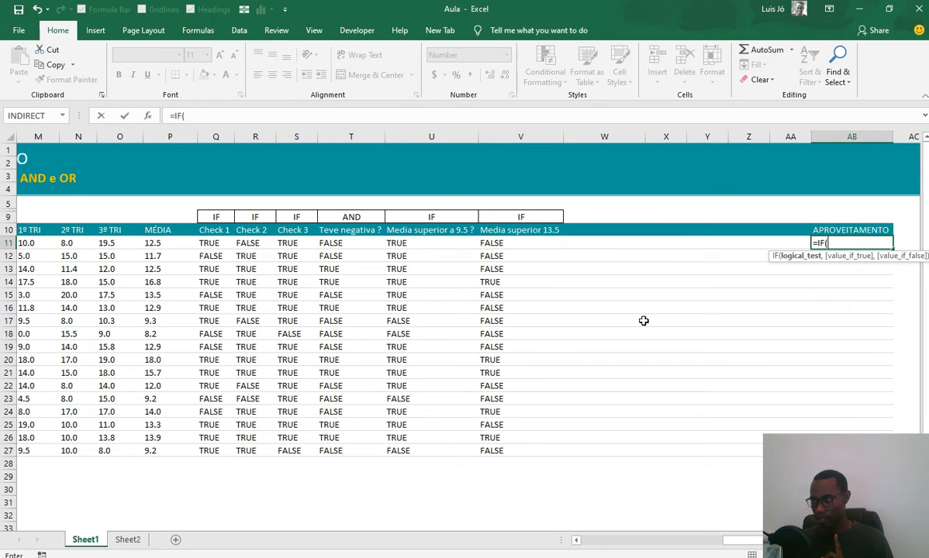
{"action": "key", "text": "Left"}
{"action": "key", "text": "Left"}
{"action": "key", "text": "Left"}
{"action": "key", "text": "Left"}
{"action": "key", "text": "Left"}
{"action": "key", "text": "Left"}
{"action": "key", "text": "Left"}
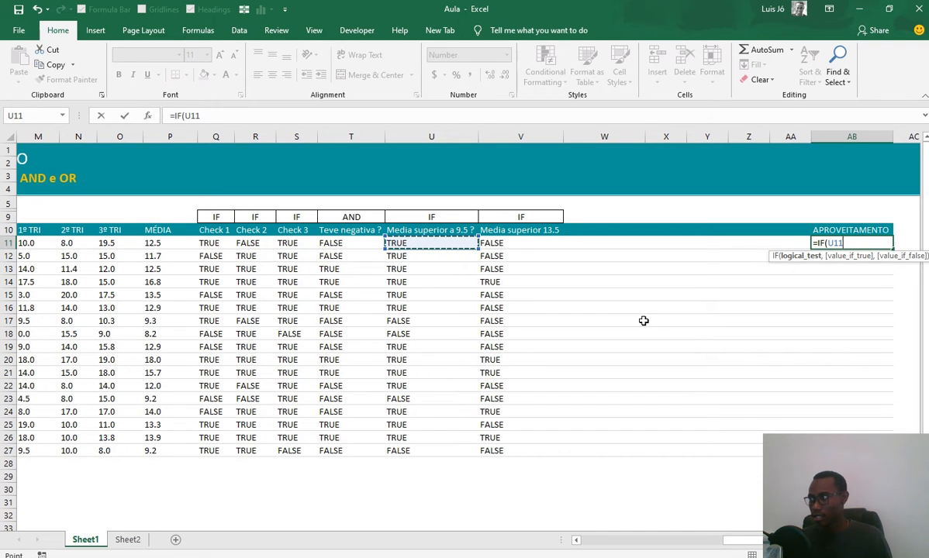
{"action": "key", "text": "Escape"}
Hide the empty columns W through AA and widen the APROVEITAMENTO column
{"action": "left_click", "coordinate": [799, 135]}
{"action": "left_click_drag", "start_coordinate": [799, 135], "coordinate": [605, 136]}
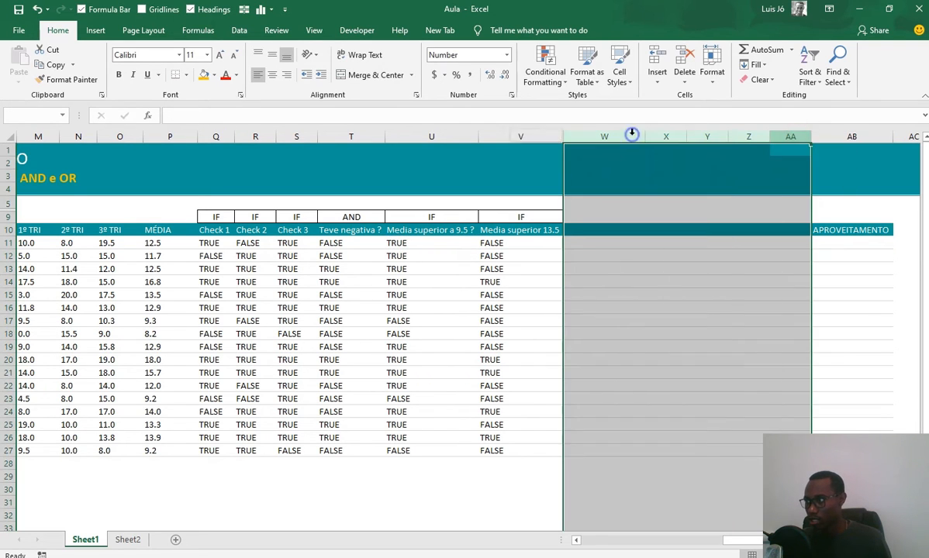
{"action": "right_click", "coordinate": [617, 137]}
{"action": "left_click", "coordinate": [653, 309]}
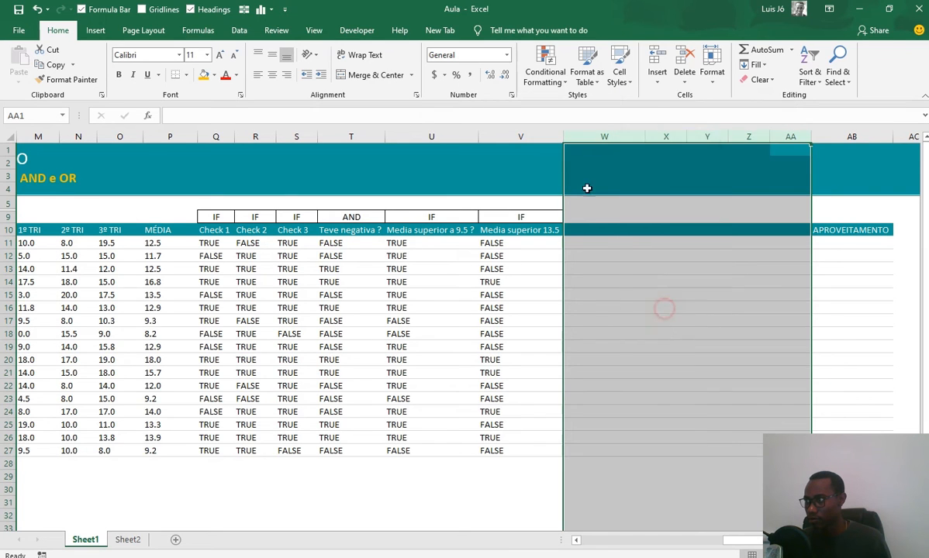
{"action": "left_click_drag", "start_coordinate": [757, 169], "coordinate": [759, 171]}
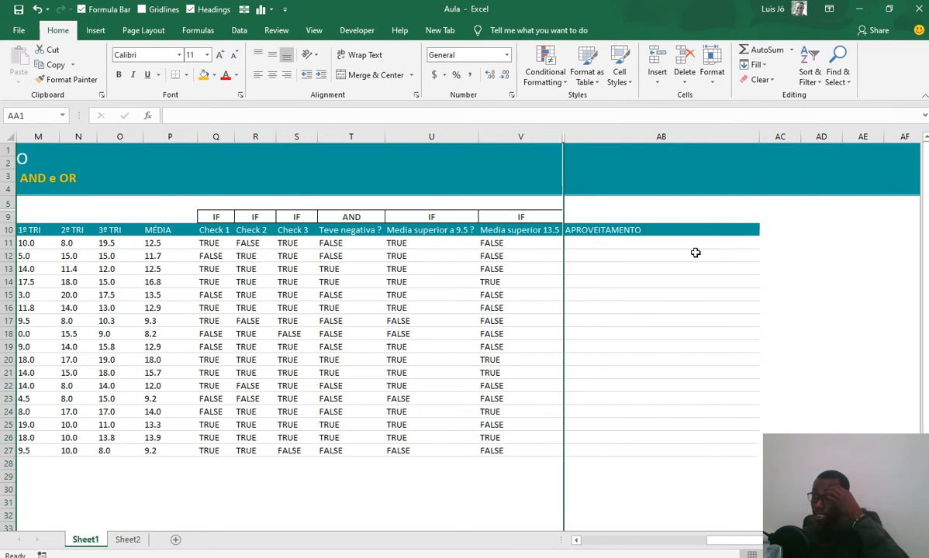
{"action": "left_click", "coordinate": [613, 240]}
{"action": "type", "text": "=if"}
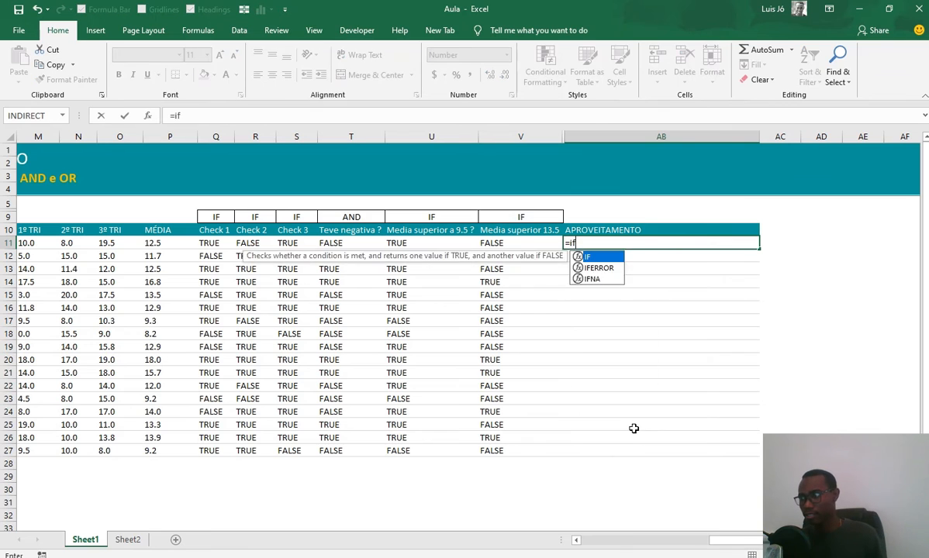
{"action": "key", "text": "Tab"}
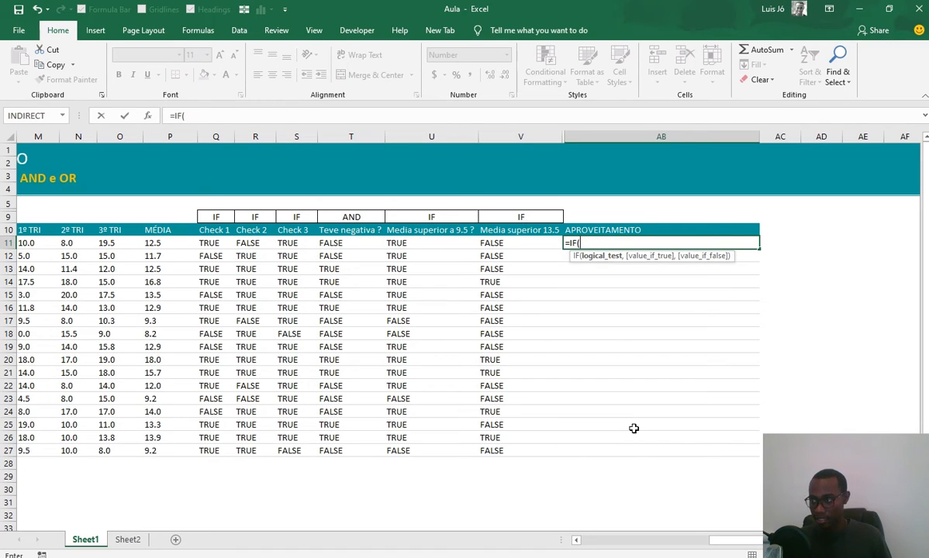
{"action": "key", "text": "Left"}
{"action": "type", "text": "="}
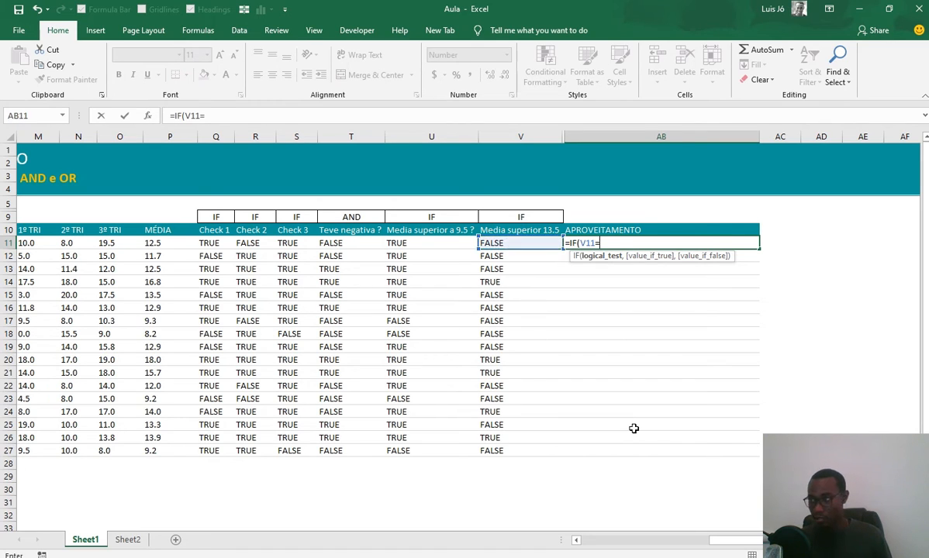
{"action": "type", "text": "FALSE"}
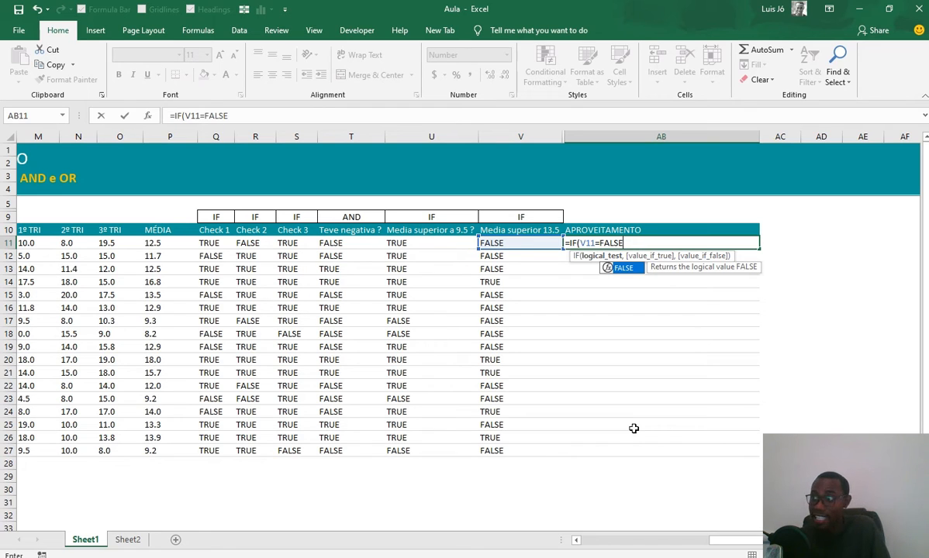
{"action": "type", "text": ","}
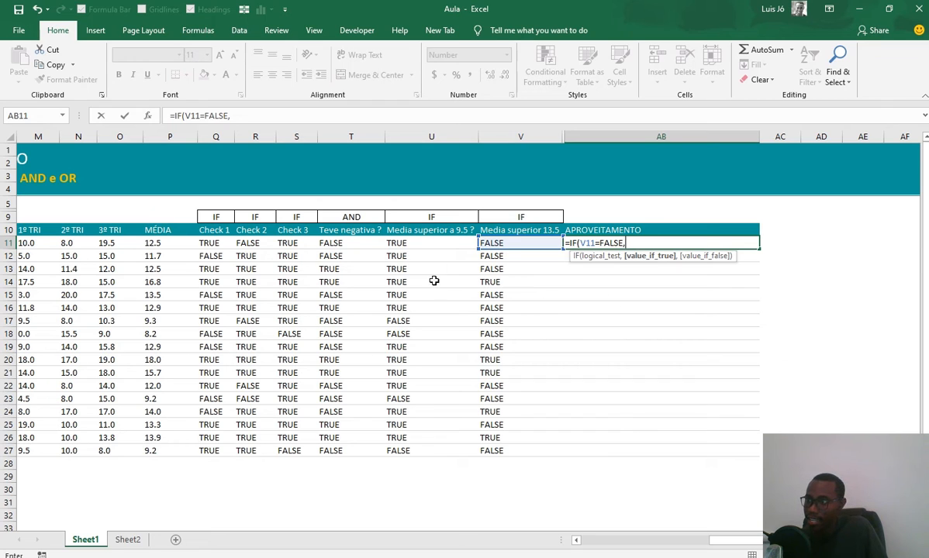
{"action": "left_click", "coordinate": [411, 242]}
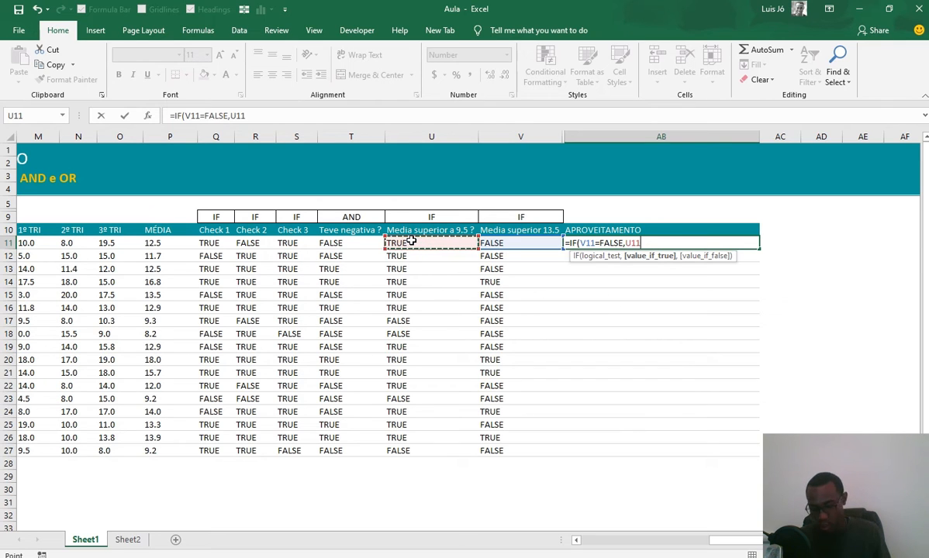
{"action": "type", "text": "=TRUE"}
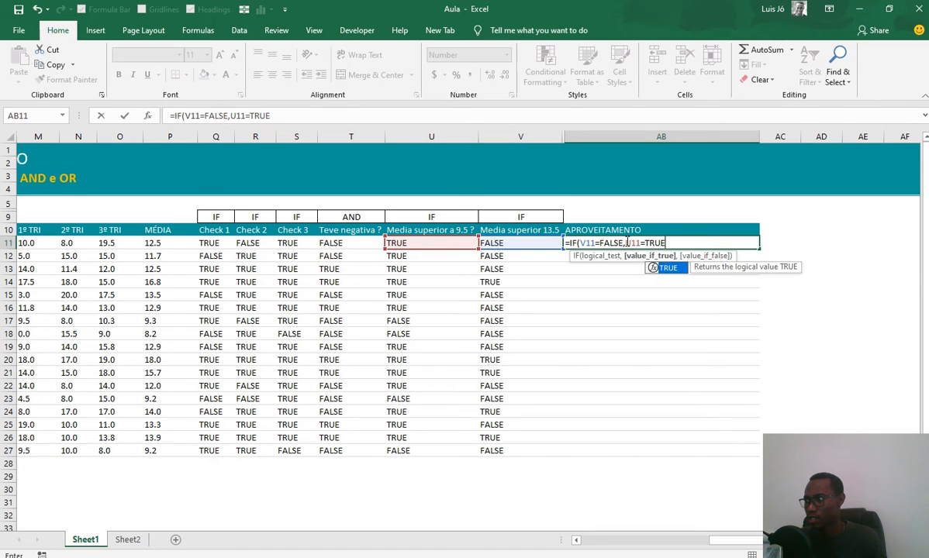
{"action": "left_click", "coordinate": [626, 243]}
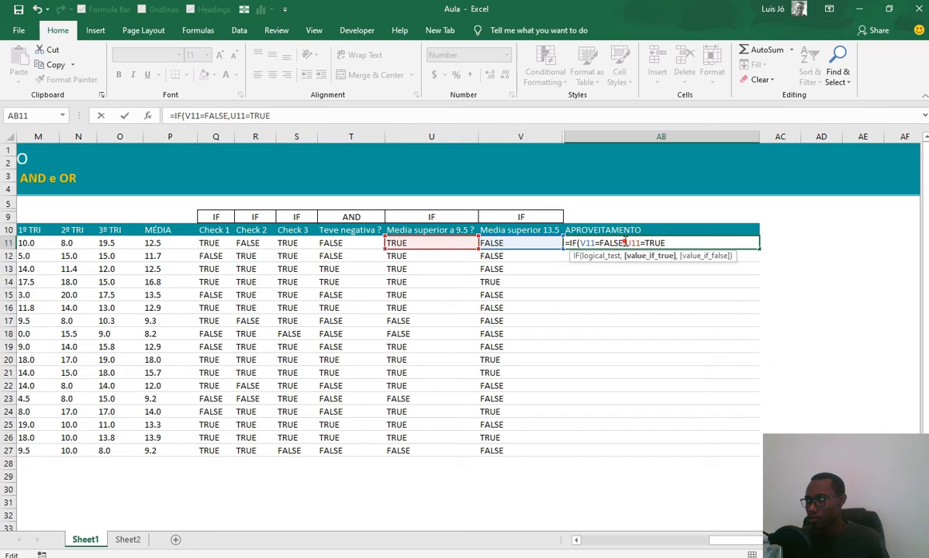
{"action": "key", "text": "Left"}
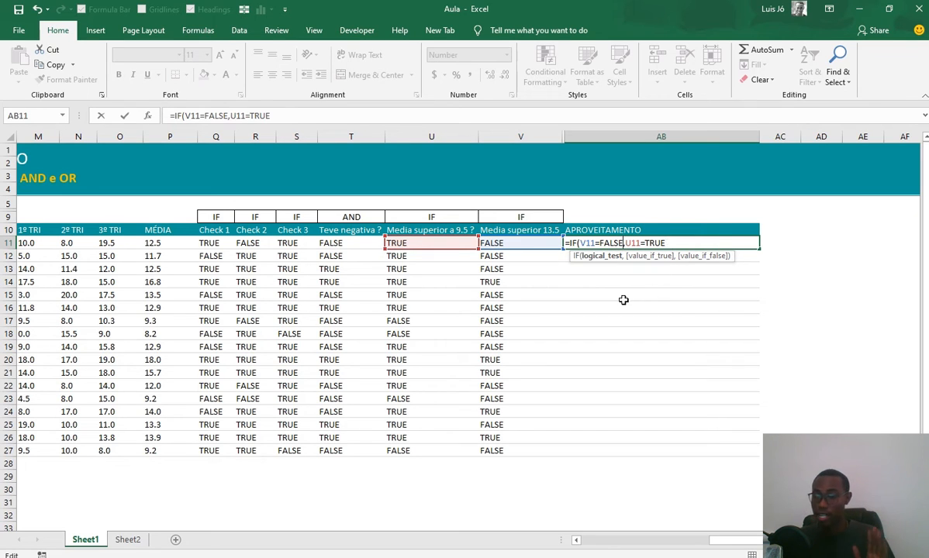
{"action": "key", "text": "Escape"}
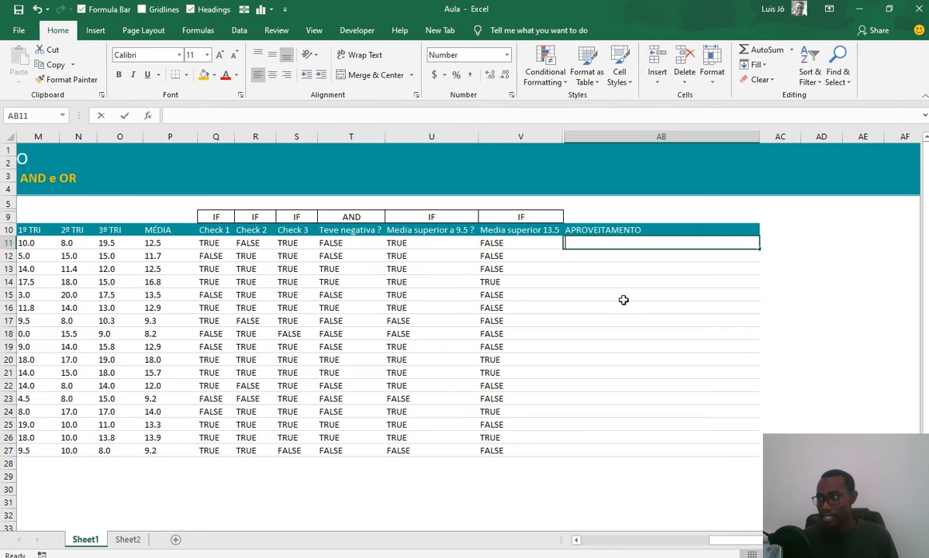
Start an IF formula in AB11 and remove the trial condition V11=FALSE from its logical test
{"action": "type", "text": "=IF("}
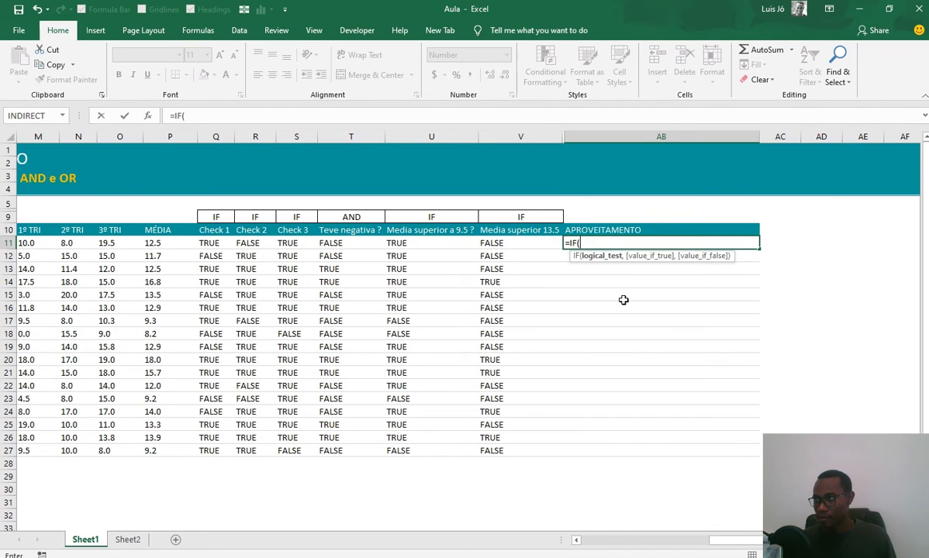
{"action": "left_click", "coordinate": [507, 243]}
{"action": "type", "text": "="}
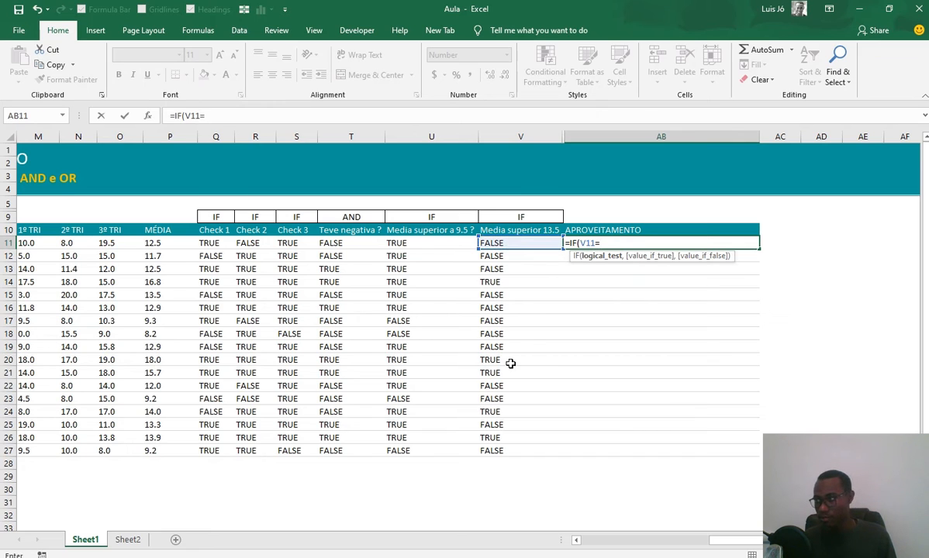
{"action": "type", "text": "false"}
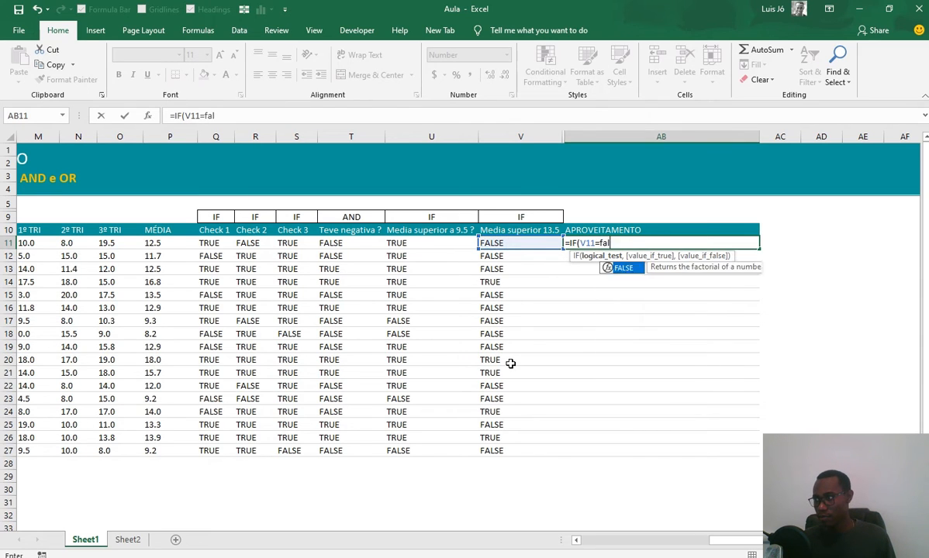
{"action": "key", "text": "BackSpace"}
{"action": "key", "text": "BackSpace"}
{"action": "key", "text": "BackSpace"}
{"action": "key", "text": "BackSpace"}
{"action": "key", "text": "BackSpace"}
{"action": "type", "text": "FALSE"}
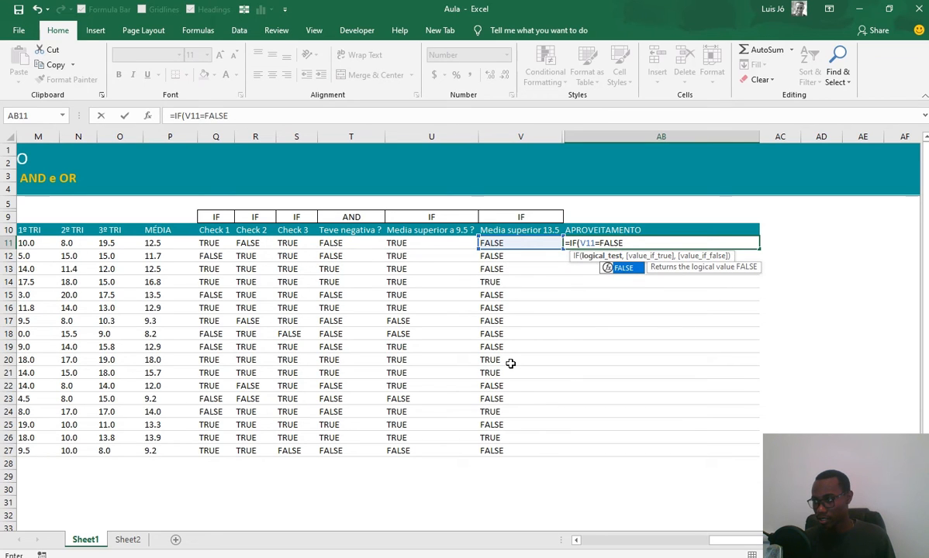
{"action": "type", "text": ","}
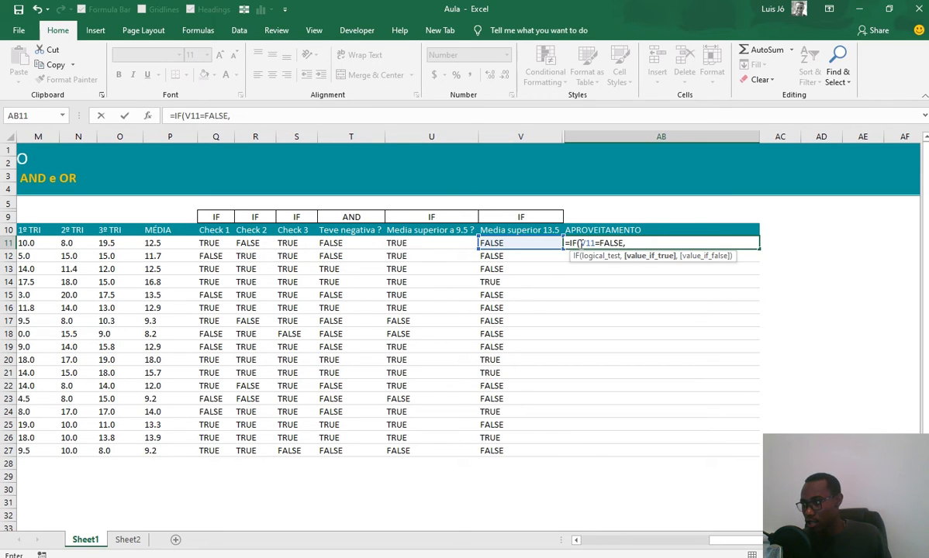
{"action": "left_click", "coordinate": [644, 243]}
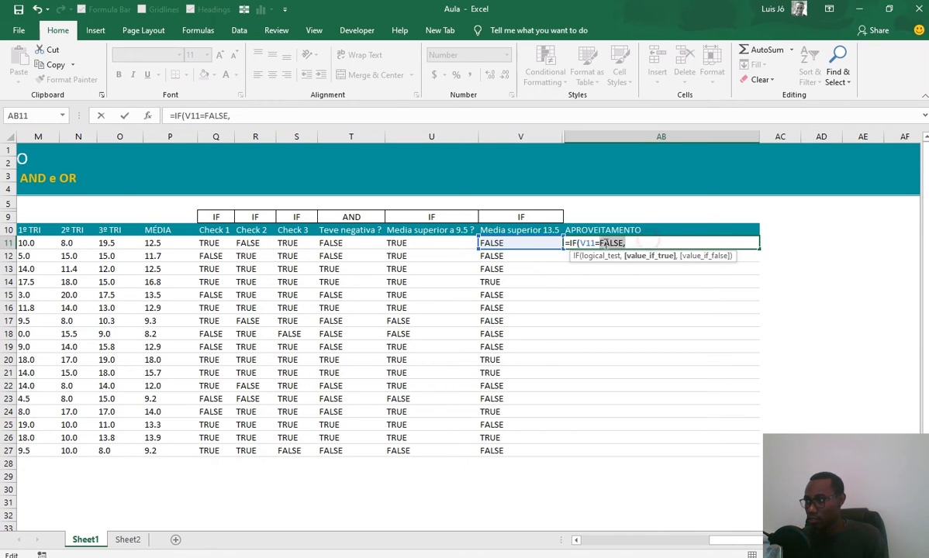
{"action": "key", "text": "BackSpace"}
{"action": "left_click", "coordinate": [533, 243]}
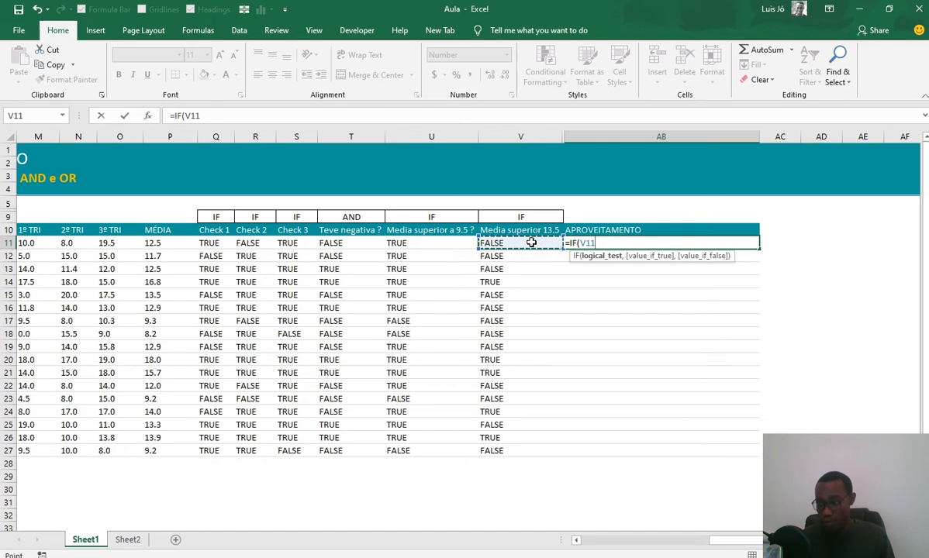
{"action": "type", "text": ","}
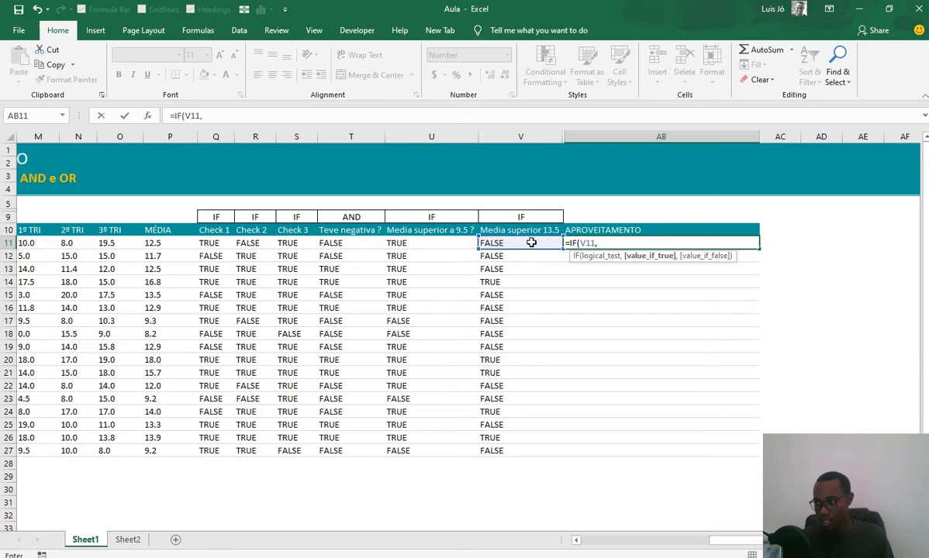
{"action": "key", "text": "BackSpace"}
{"action": "key", "text": "BackSpace"}
{"action": "key", "text": "BackSpace"}
{"action": "key", "text": "BackSpace"}
Use AND(V11,T11) as the logical test of the IF formula in AB11
{"action": "type", "text": "AIN"}
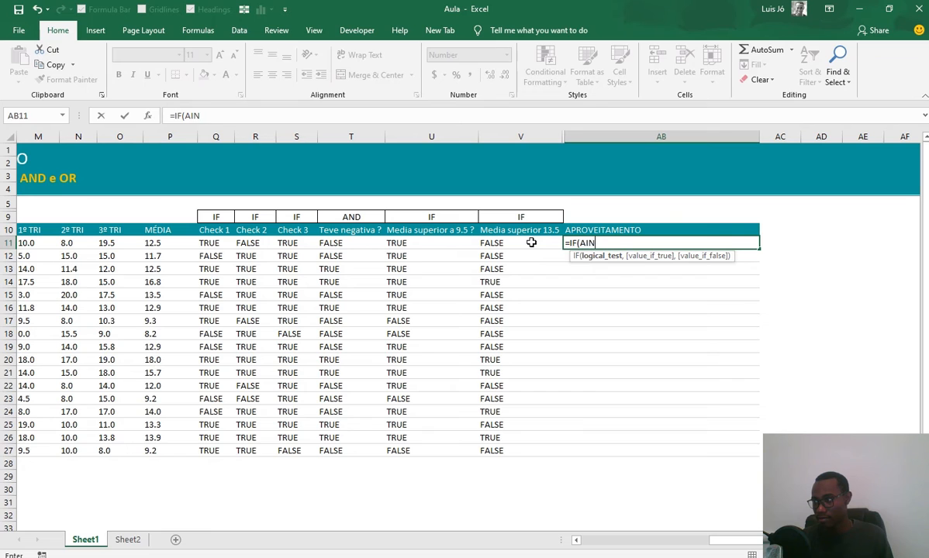
{"action": "key", "text": "BackSpace"}
{"action": "key", "text": "BackSpace"}
{"action": "type", "text": "AN"}
{"action": "key", "text": "BackSpace"}
{"action": "key", "text": "BackSpace"}
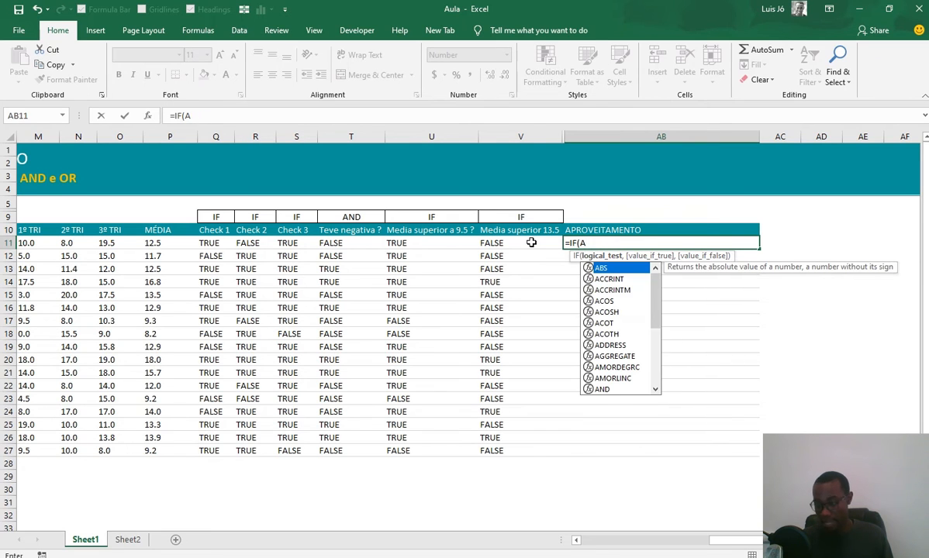
{"action": "type", "text": "ND("}
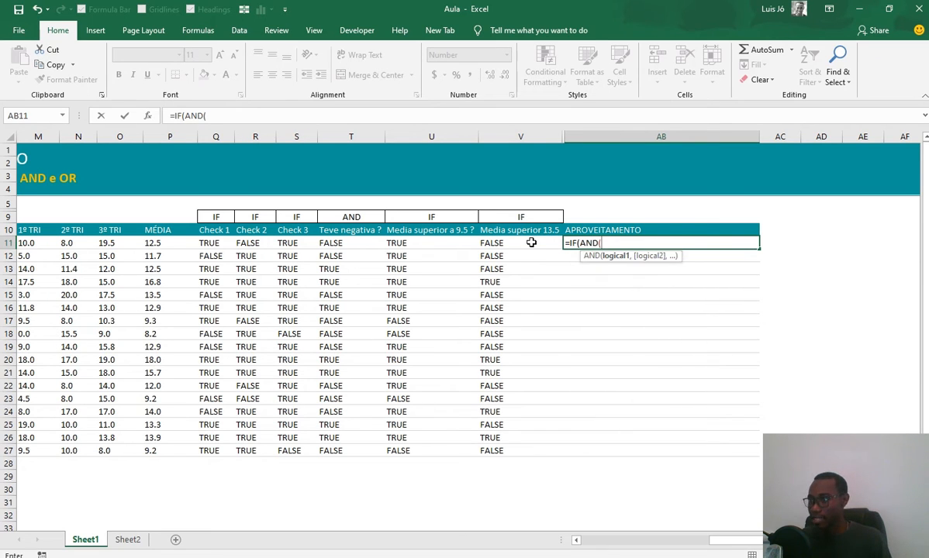
{"action": "left_click", "coordinate": [480, 243]}
{"action": "left_click_drag", "start_coordinate": [472, 243], "coordinate": [429, 242]}
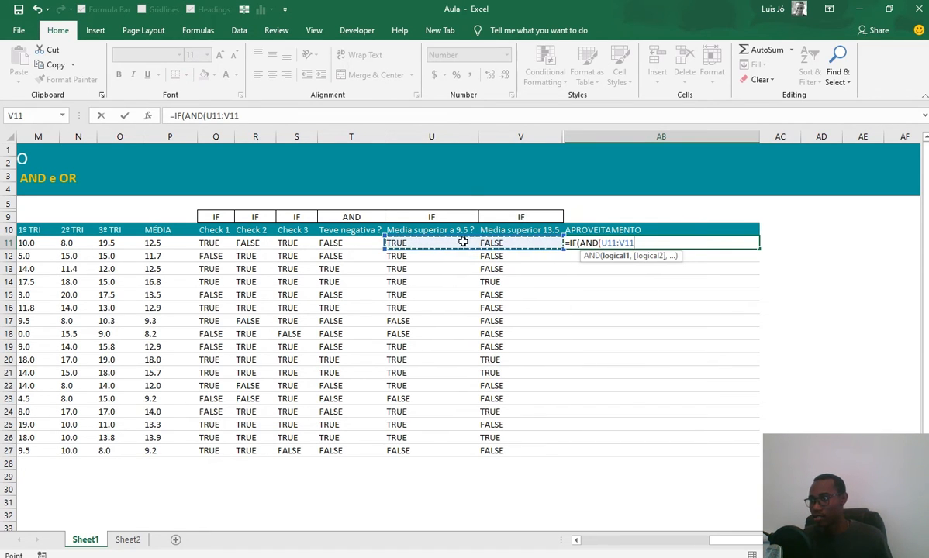
{"action": "left_click", "coordinate": [518, 244]}
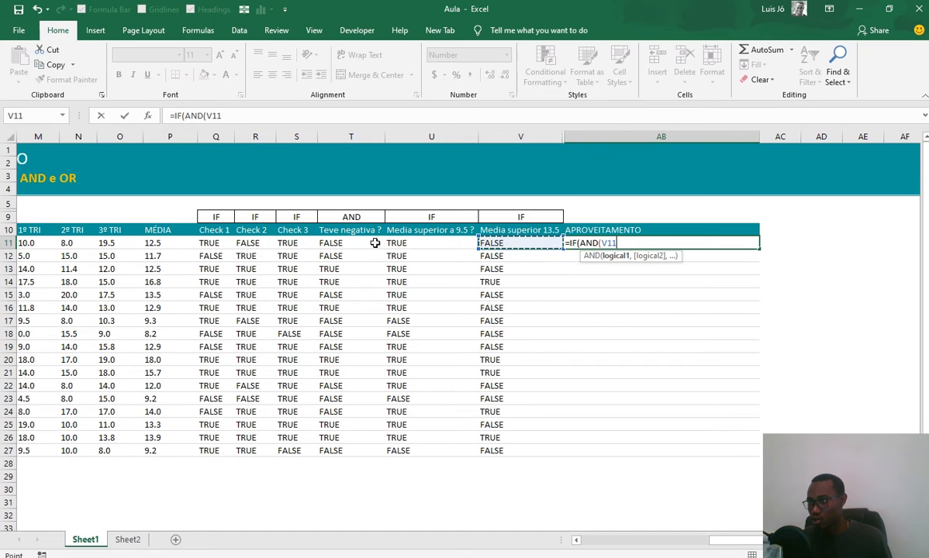
{"action": "type", "text": ","}
{"action": "left_click", "coordinate": [345, 243]}
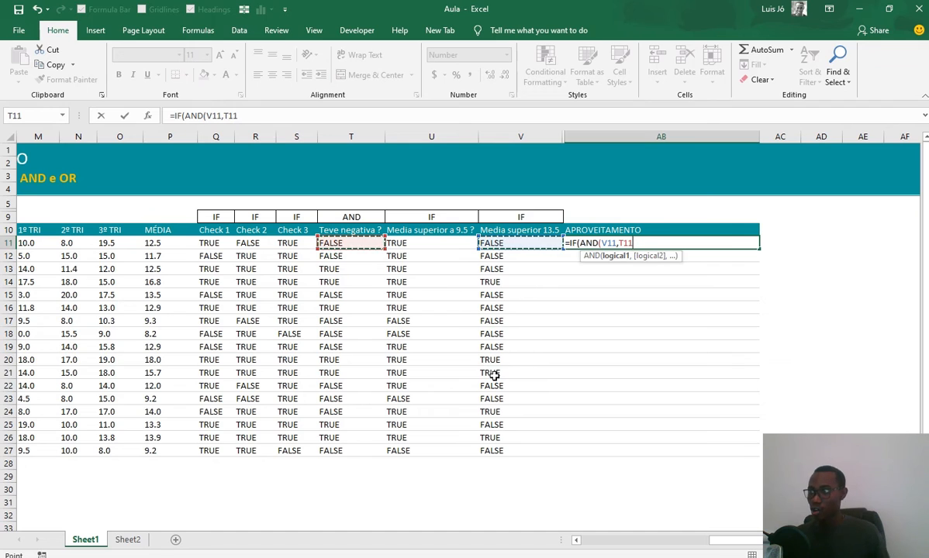
{"action": "type", "text": ")"}
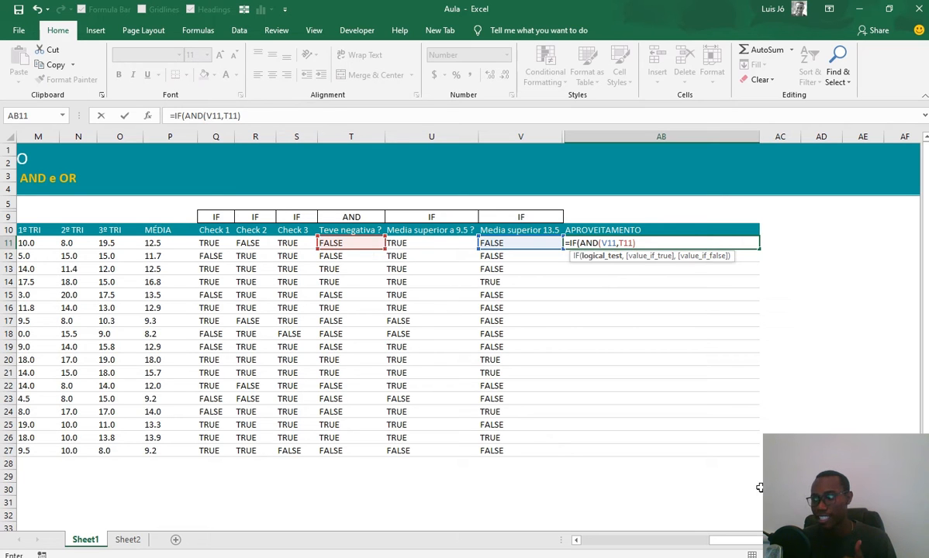
{"action": "scroll", "coordinate": [698, 501], "scroll_direction": "left", "scroll_amount": 5}
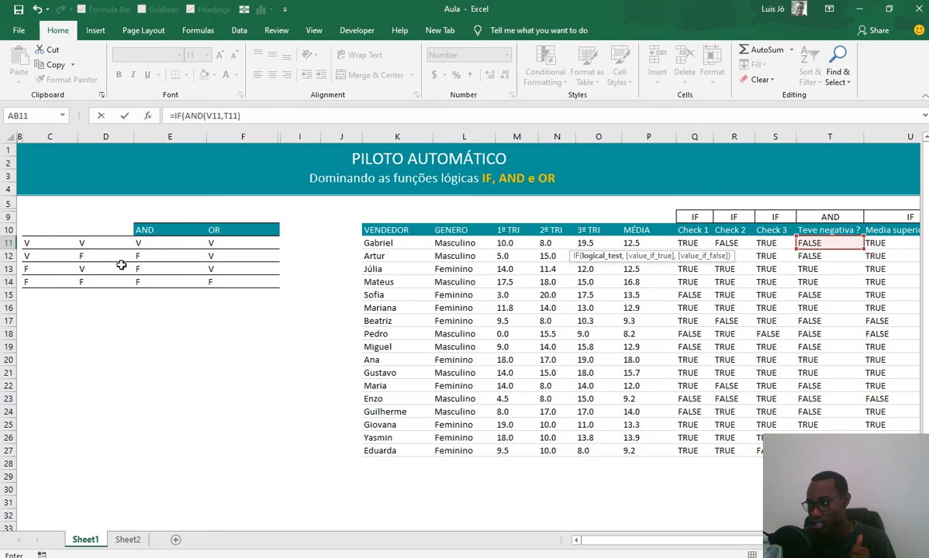
{"action": "left_click_drag", "start_coordinate": [639, 543], "coordinate": [757, 542]}
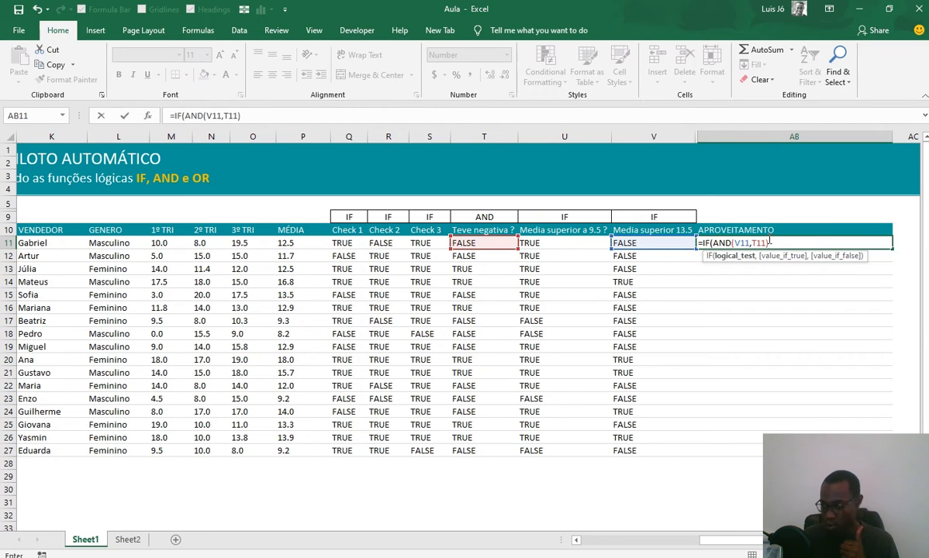
{"action": "type", "text": ","}
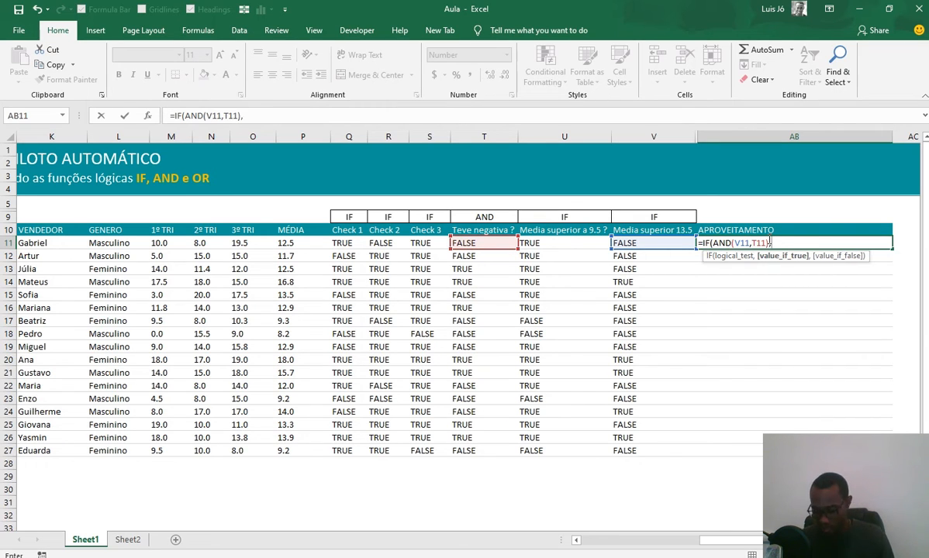
{"action": "key", "text": "BackSpace"}
{"action": "type", "text": "="}
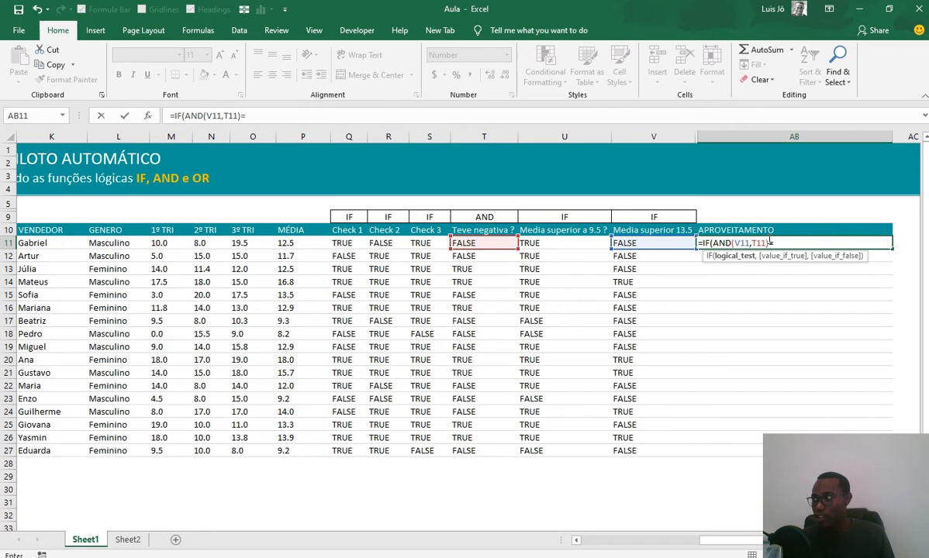
{"action": "type", "text": "true"}
{"action": "key", "text": "BackSpace"}
{"action": "key", "text": "BackSpace"}
{"action": "key", "text": "BackSpace"}
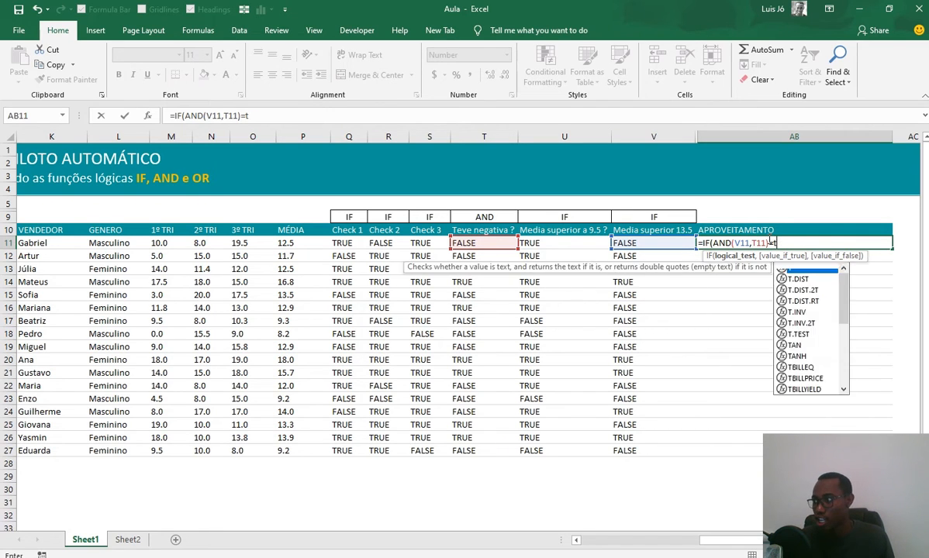
{"action": "key", "text": "BackSpace"}
{"action": "key", "text": "BackSpace"}
Complete the AB11 formula with "Dispensado" as the true result and an empty text as the false result
{"action": "type", "text": ",\"Dispen"}
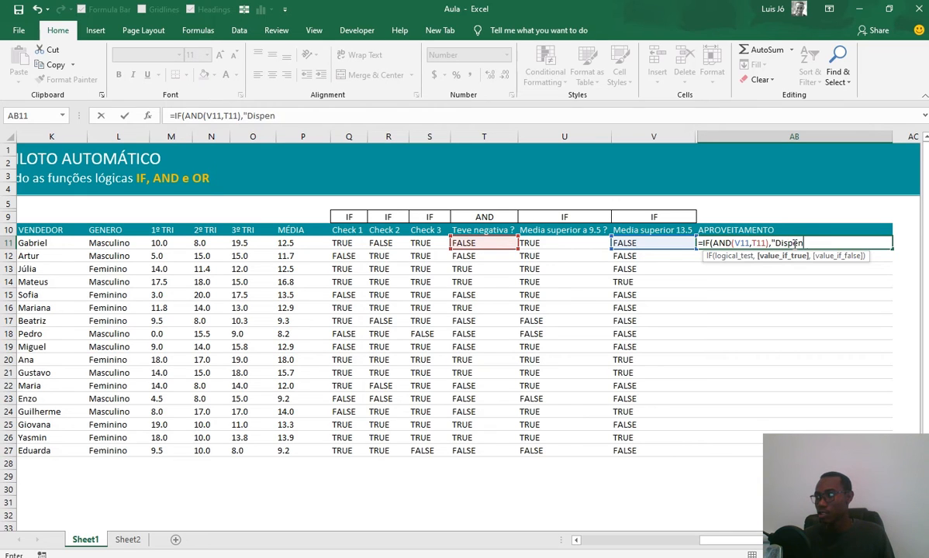
{"action": "type", "text": "sado"}
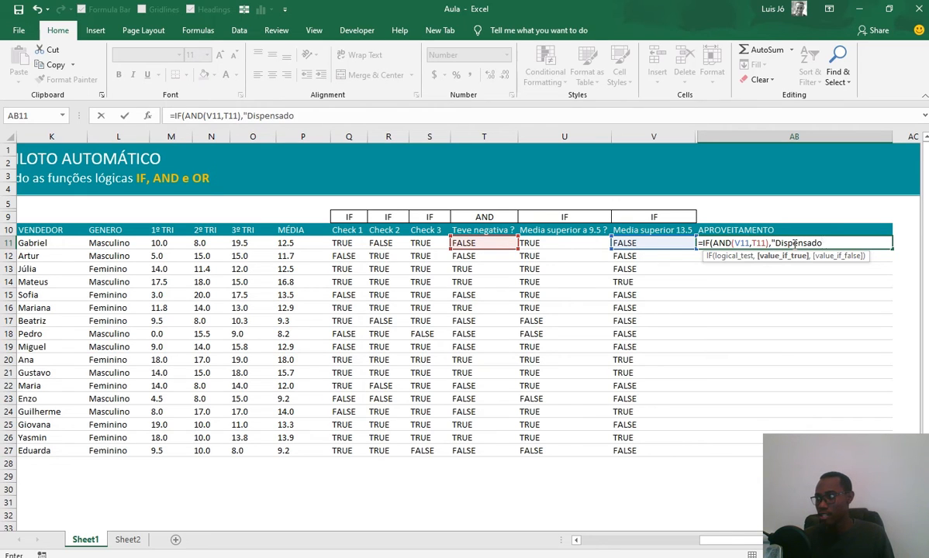
{"action": "type", "text": "\","}
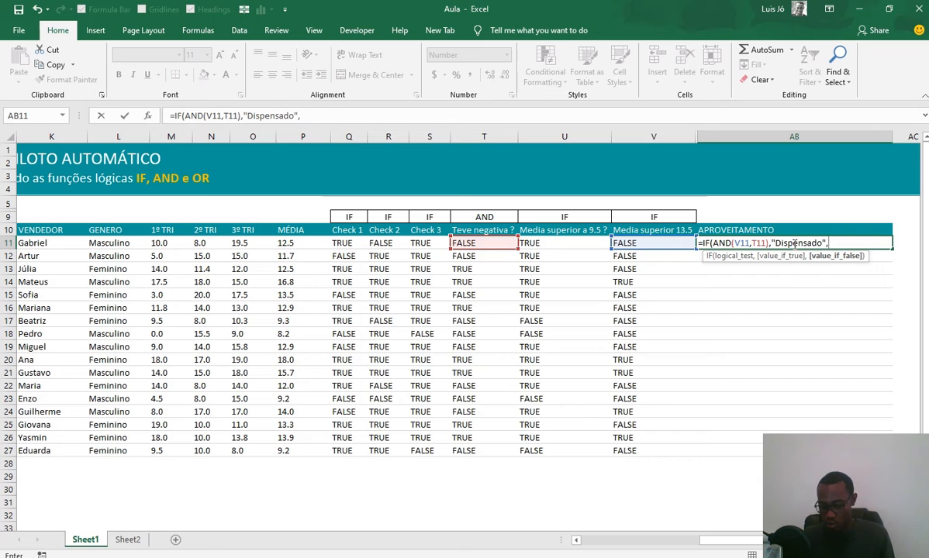
{"action": "type", "text": "\"\")"}
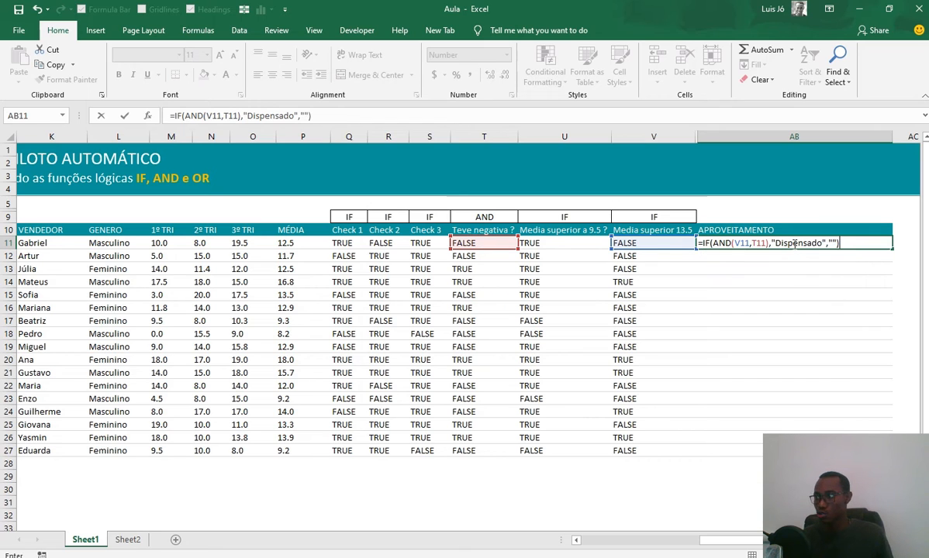
{"action": "key", "text": "Return"}
Copy the AB11 formula down the APROVEITAMENTO column to AB27
{"action": "key", "text": "Up"}
{"action": "key", "text": "ctrl+c"}
{"action": "key", "text": "Left"}
{"action": "key", "text": "ctrl+Down"}
{"action": "key", "text": "Right"}
{"action": "key", "text": "ctrl+shift+Up"}
{"action": "key", "text": "Return"}
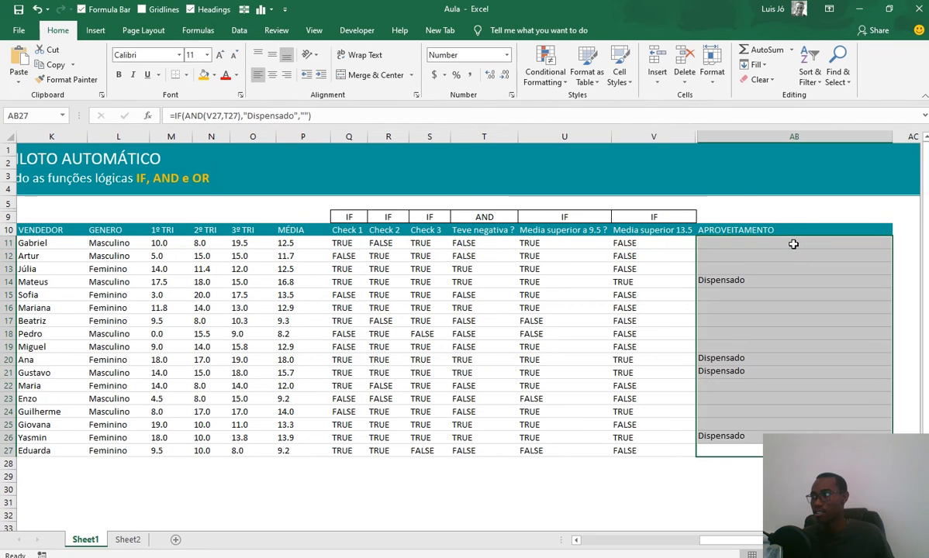
Check the "Dispensado" results against the grades, average, negative-grade check and 13.5 check, mainly in row 14
{"action": "left_click", "coordinate": [747, 288]}
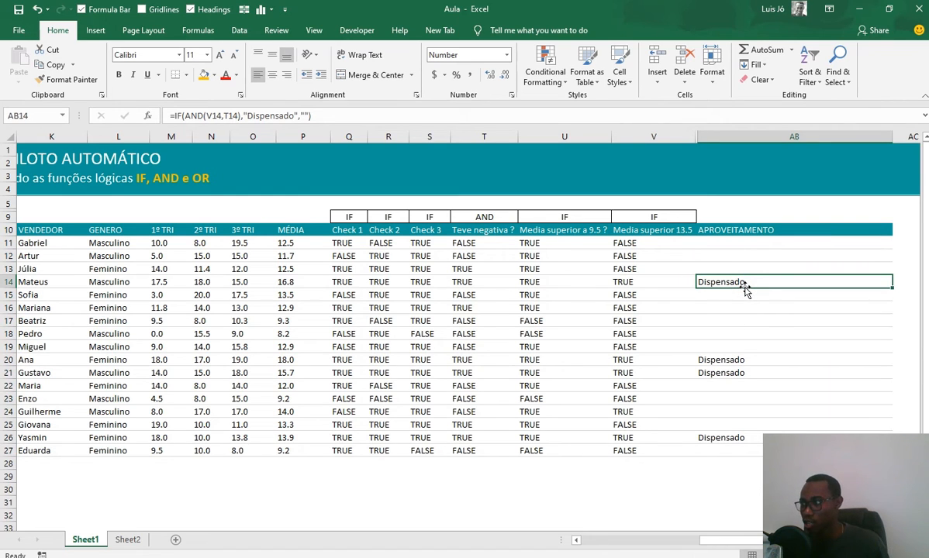
{"action": "left_click", "coordinate": [645, 284]}
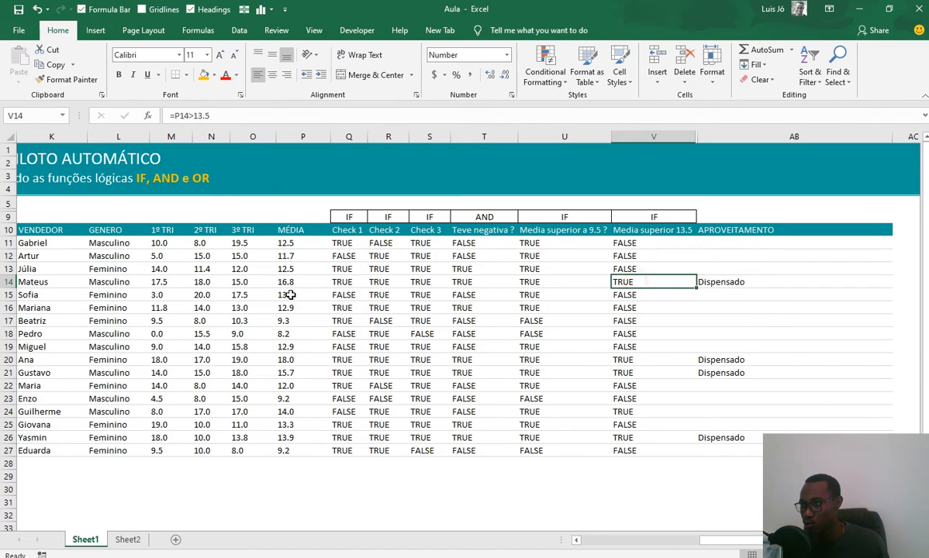
{"action": "left_click", "coordinate": [287, 282]}
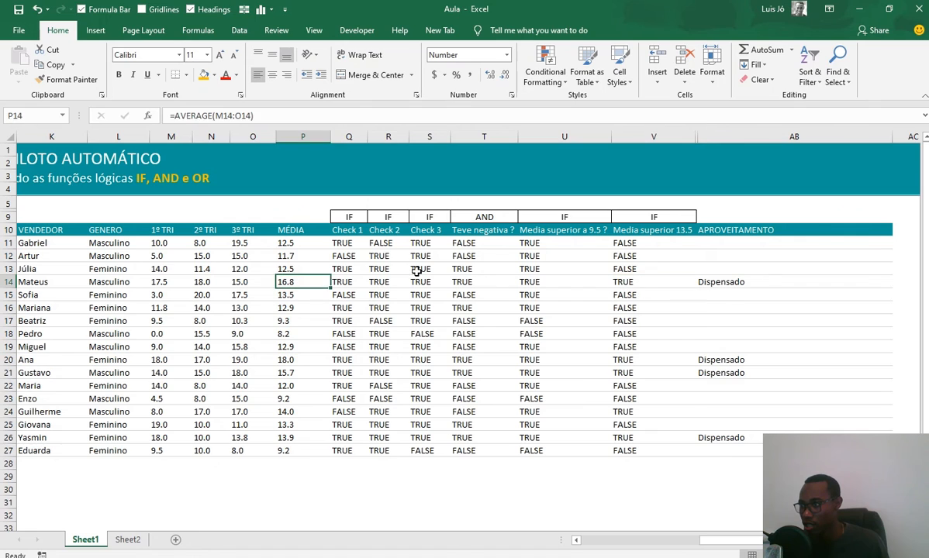
{"action": "left_click", "coordinate": [472, 282]}
{"action": "left_click", "coordinate": [621, 281]}
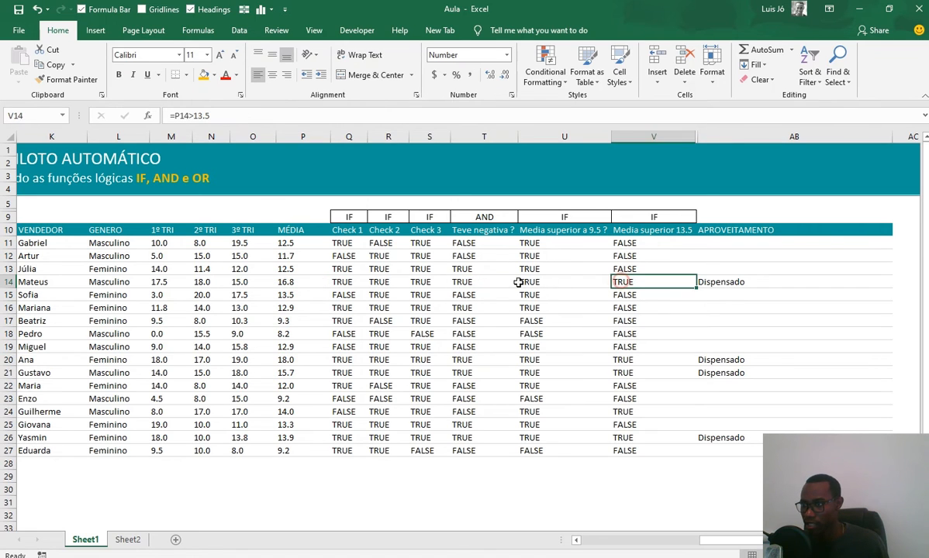
{"action": "left_click", "coordinate": [480, 284]}
{"action": "left_click_drag", "start_coordinate": [167, 282], "coordinate": [310, 282]}
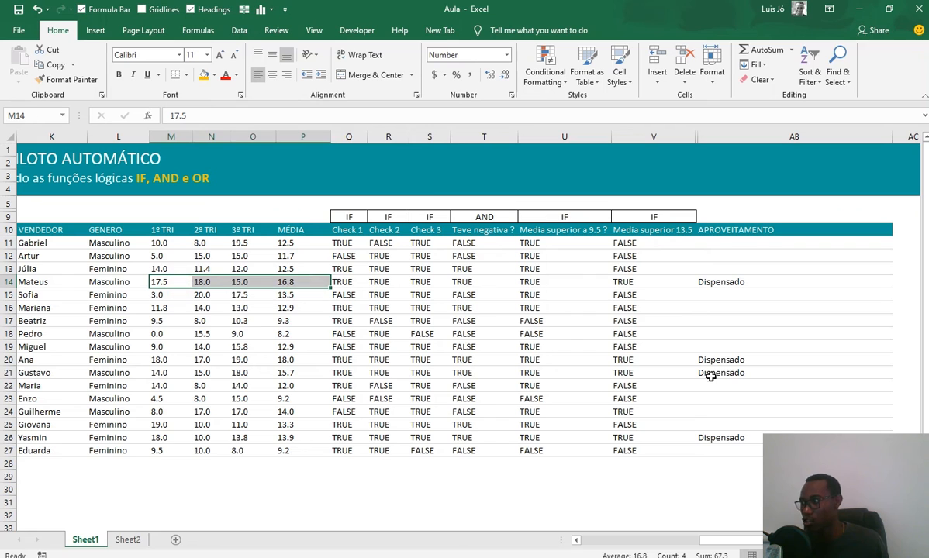
{"action": "left_click", "coordinate": [720, 361]}
{"action": "left_click", "coordinate": [729, 436]}
{"action": "left_click", "coordinate": [721, 282]}
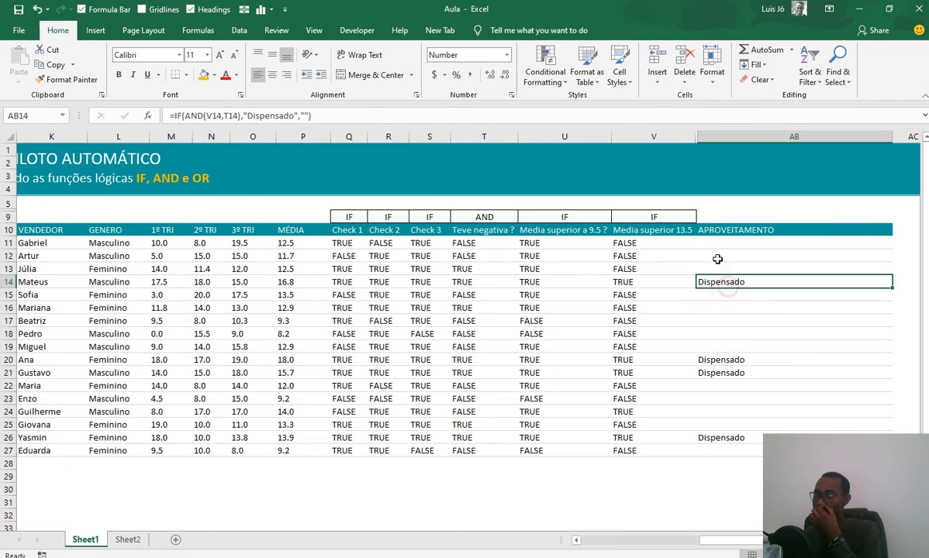
Replace the empty false result in AB11's formula with a nested IF that tests U11
{"action": "left_click", "coordinate": [709, 243]}
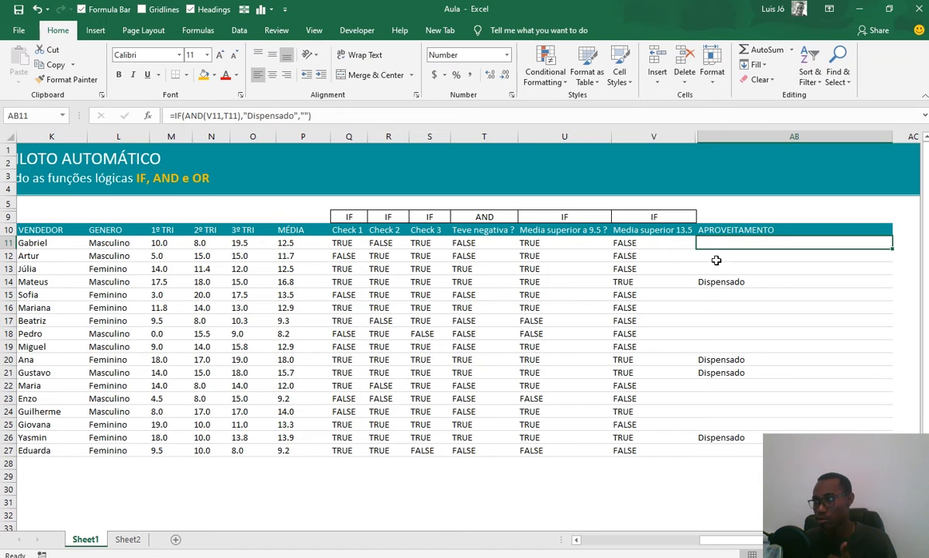
{"action": "left_click", "coordinate": [308, 115]}
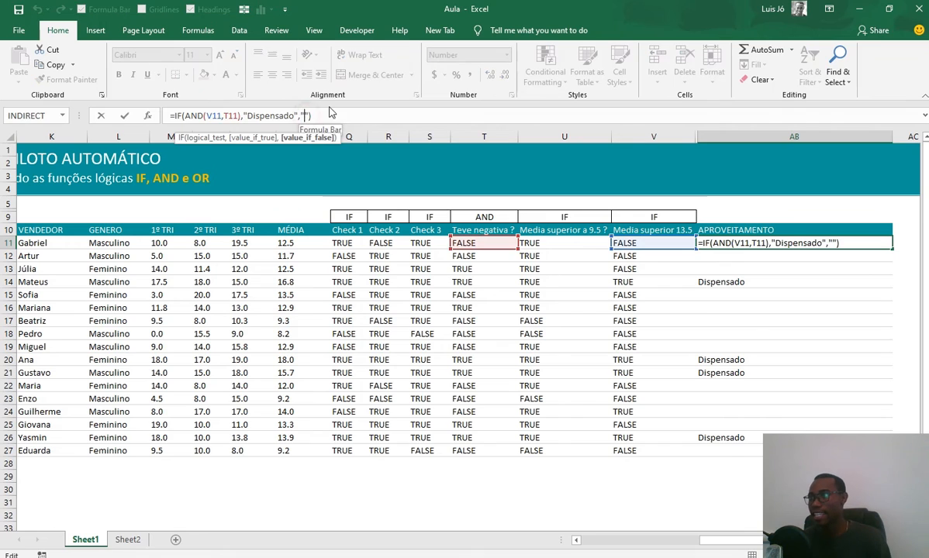
{"action": "key", "text": "BackSpace"}
{"action": "key", "text": "BackSpace"}
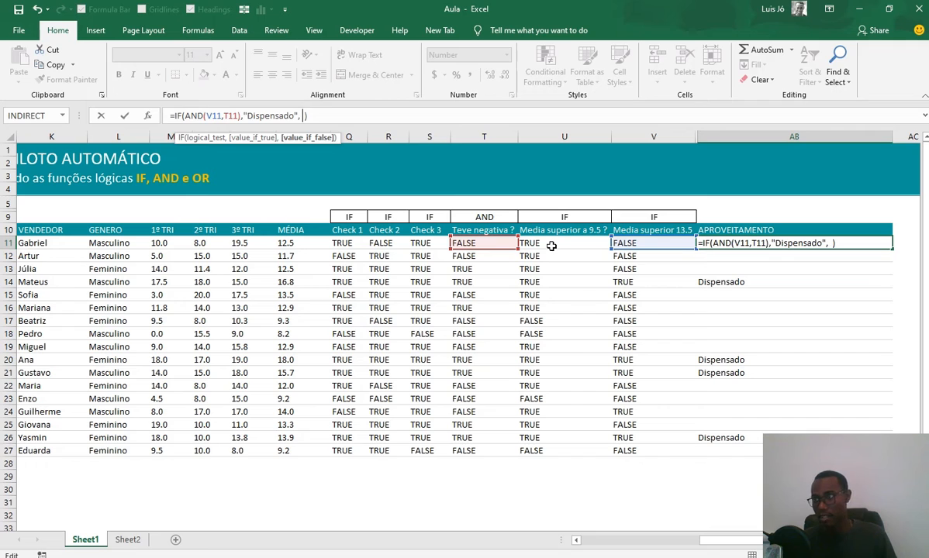
{"action": "type", "text": "if()"}
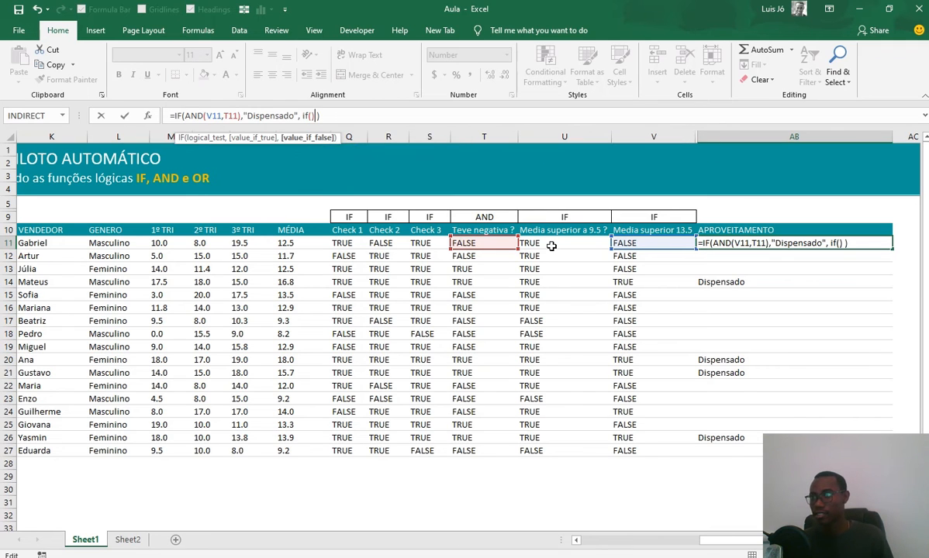
{"action": "key", "text": "Left"}
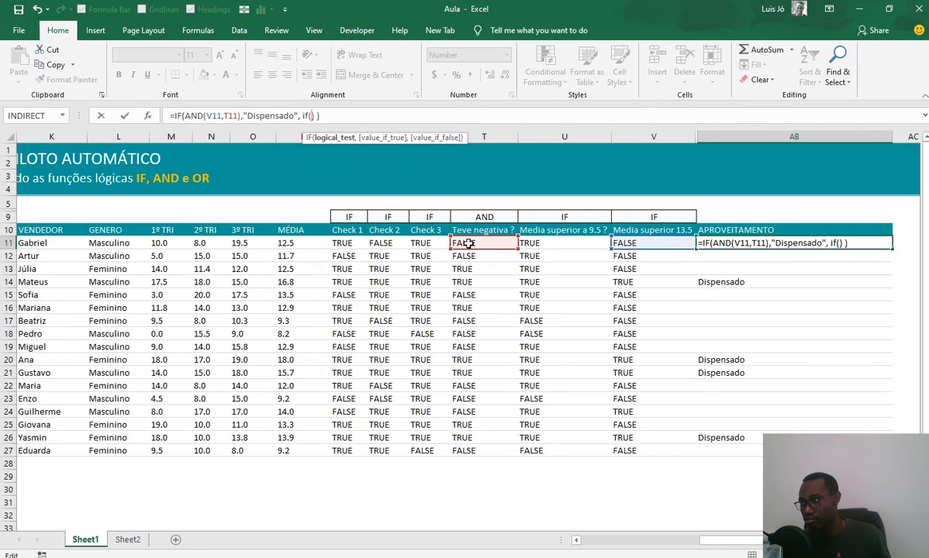
{"action": "left_click", "coordinate": [556, 242]}
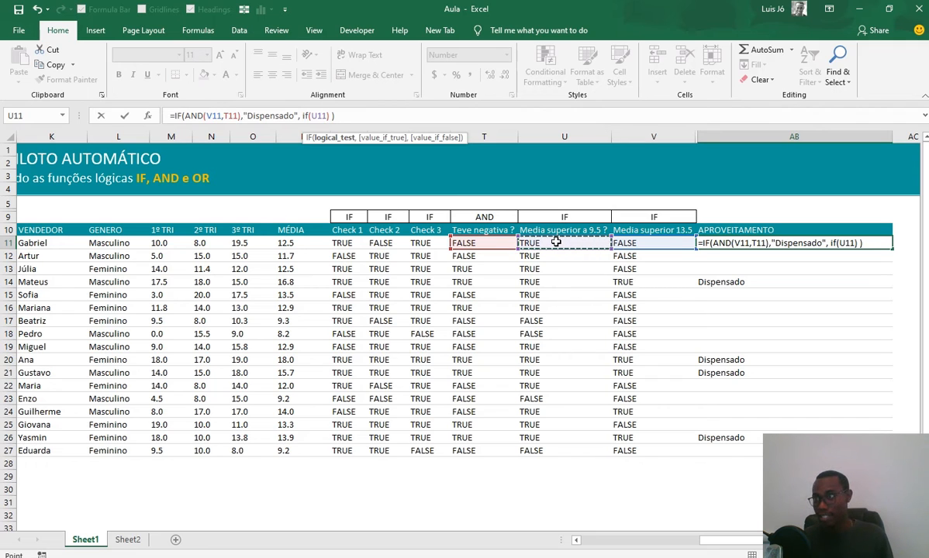
Give the nested IF in AB11 "Admitido" as its true result and "Reprovado" as its false result
{"action": "type", "text": ", "}
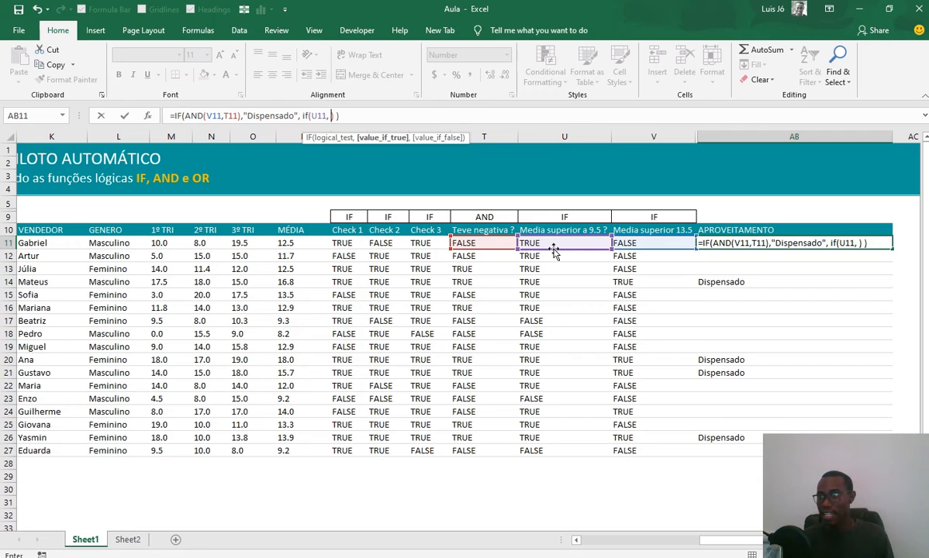
{"action": "type", "text": "\"Admiti"}
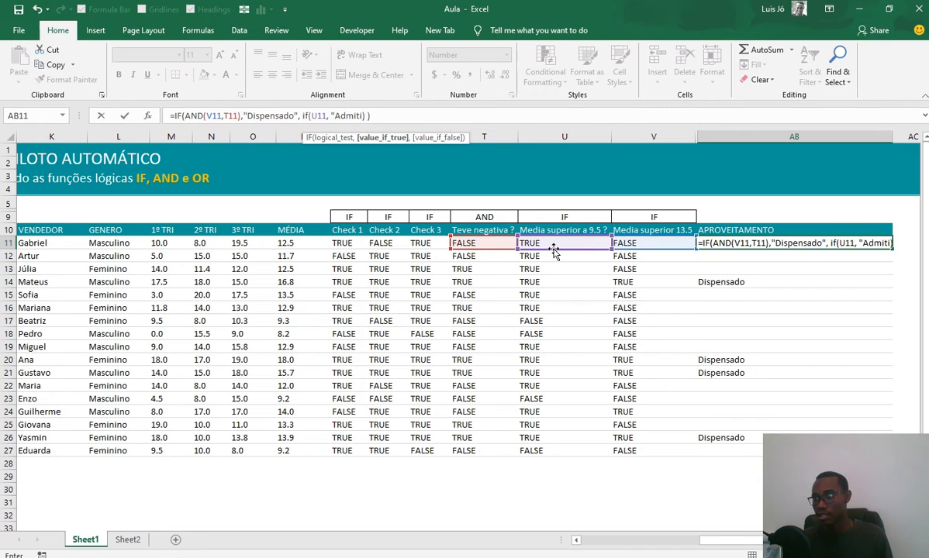
{"action": "type", "text": "do\", \""}
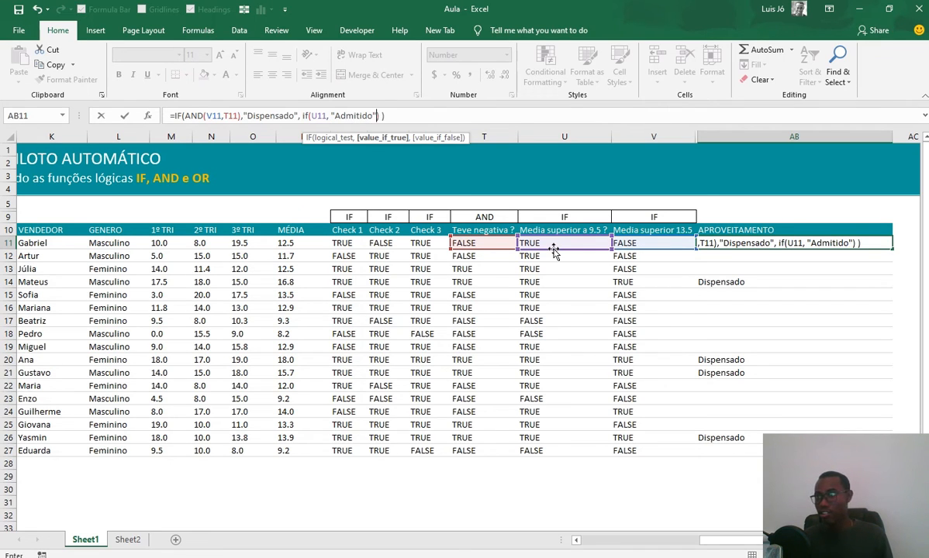
{"action": "type", "text": "Re"}
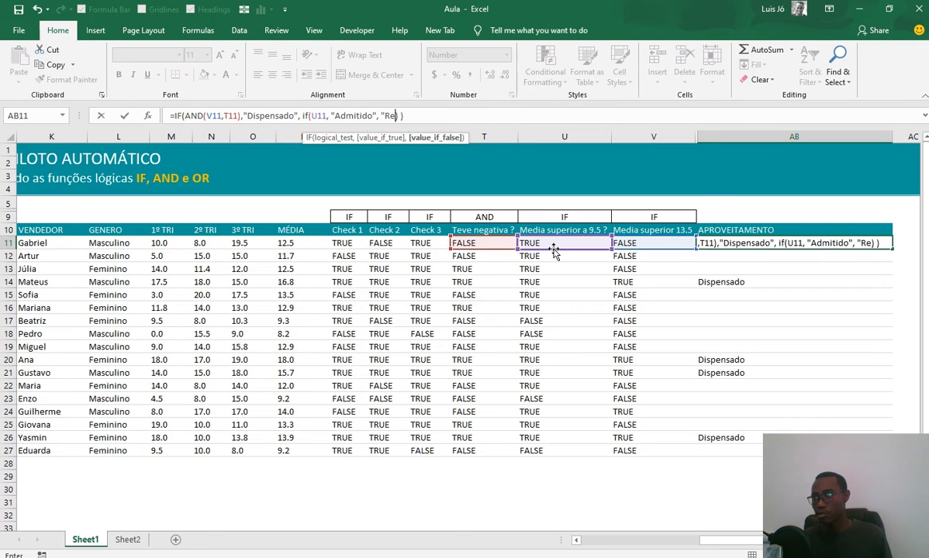
{"action": "type", "text": "provado\""}
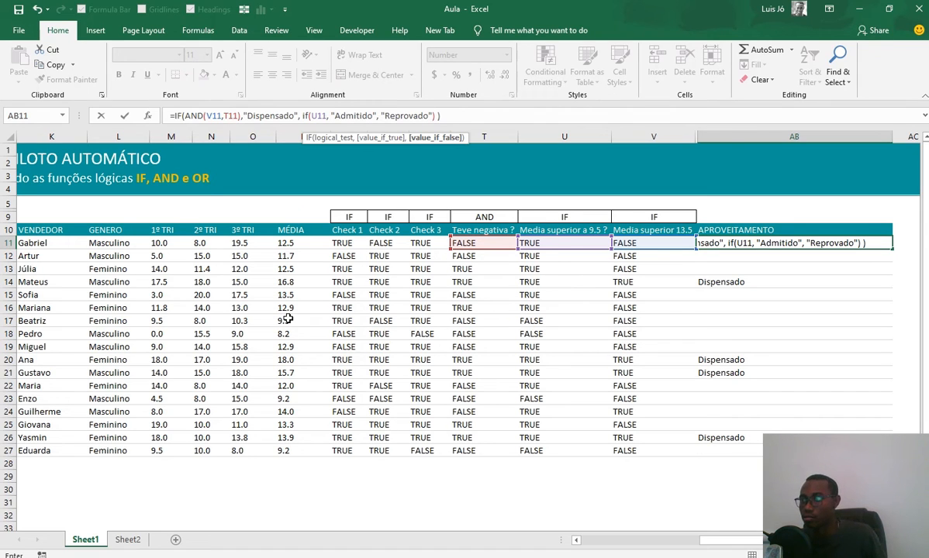
{"action": "key", "text": "Return"}
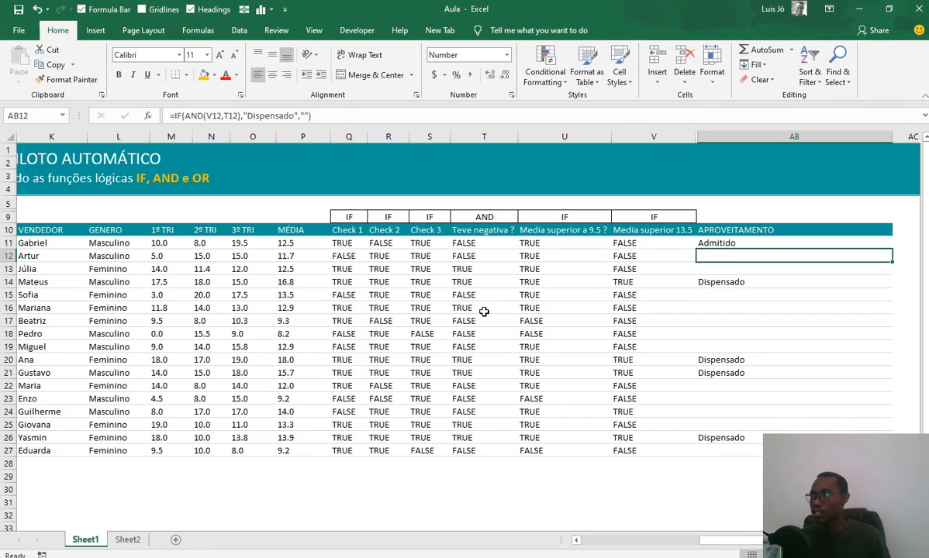
Copy the nested IF formula from AB11 down the APROVEITAMENTO column to AB27
{"action": "key", "text": "Up"}
{"action": "key", "text": "ctrl+c"}
{"action": "key", "text": "ctrl+shift+Down"}
{"action": "key", "text": "Return"}
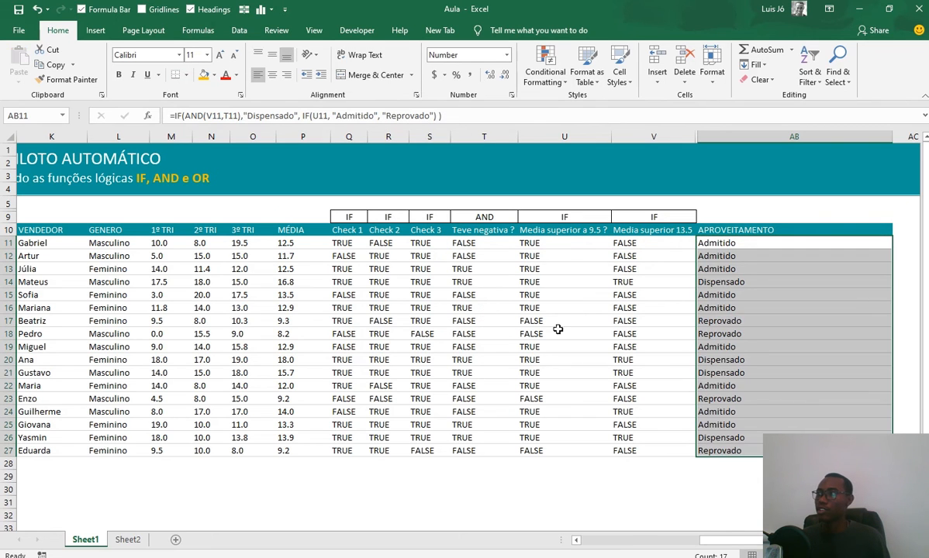
{"action": "left_click", "coordinate": [659, 294]}
{"action": "left_click", "coordinate": [709, 243]}
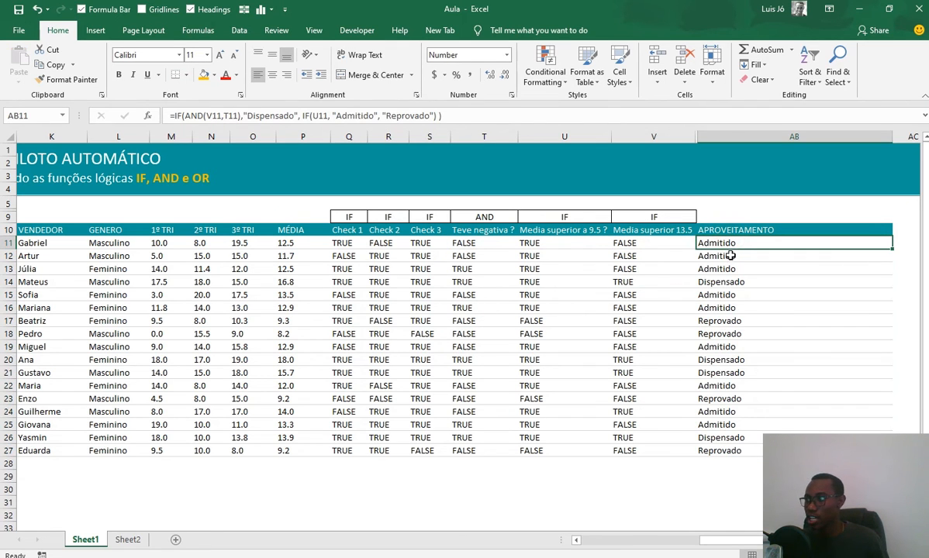
Hide the helper columns Q to V, from Check 1 to Media superior 13.5
{"action": "left_click_drag", "start_coordinate": [653, 136], "coordinate": [360, 153]}
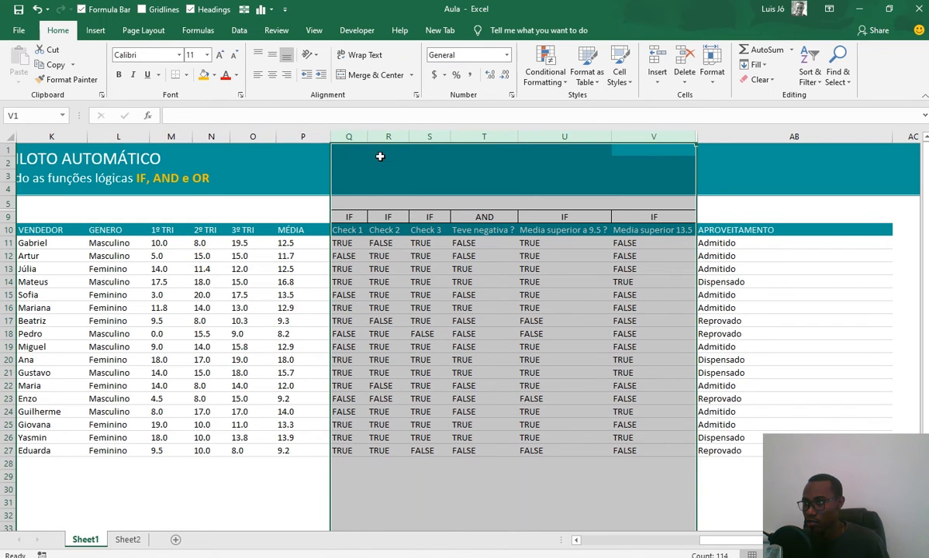
{"action": "right_click", "coordinate": [388, 138]}
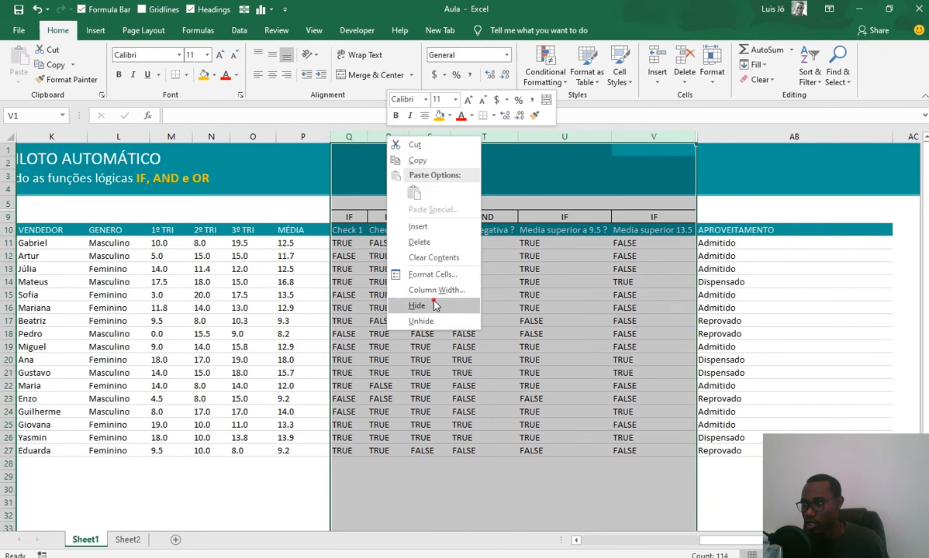
{"action": "left_click", "coordinate": [434, 306]}
{"action": "left_click", "coordinate": [408, 347]}
Compare the APROVEITAMENTO results in rows 11 to 16 with the trimester grades and averages
{"action": "left_click", "coordinate": [299, 243]}
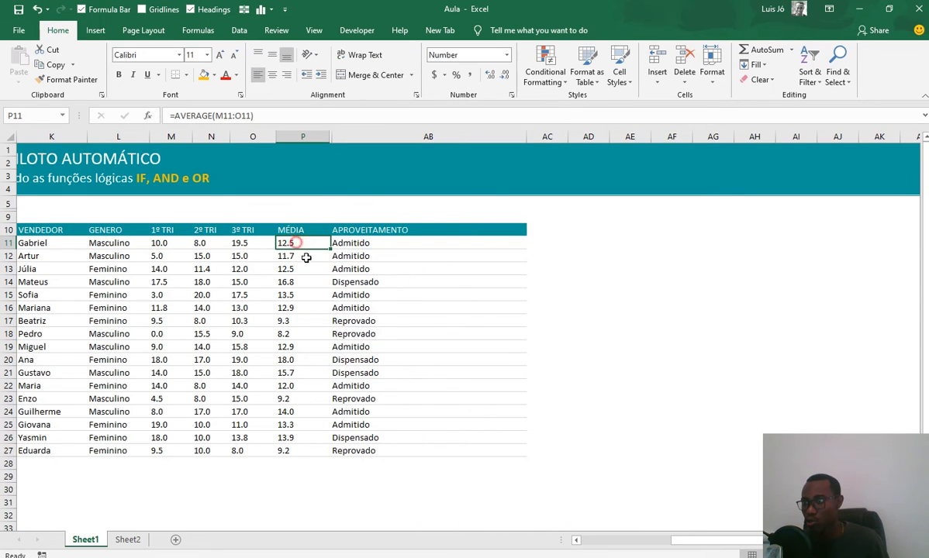
{"action": "key", "text": "Right"}
{"action": "key", "text": "Down"}
{"action": "key", "text": "Down"}
{"action": "key", "text": "Down"}
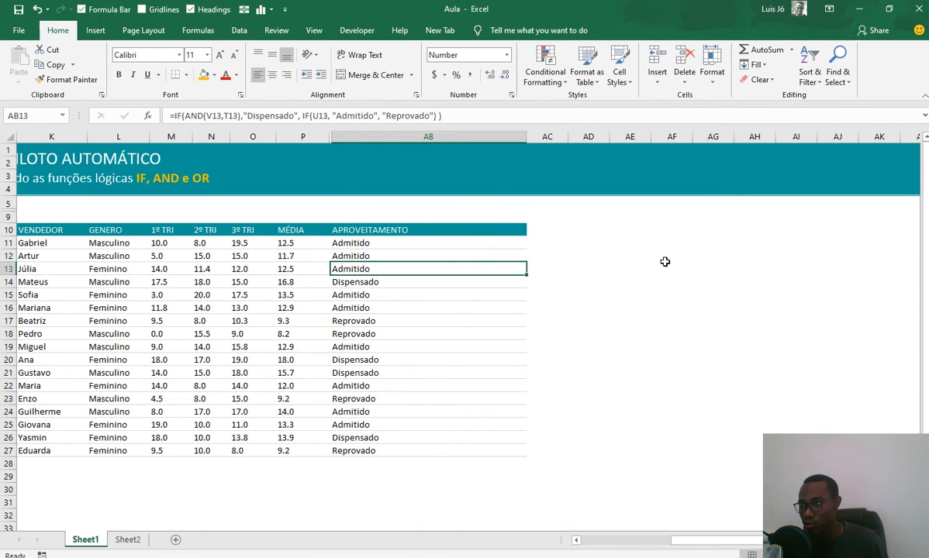
{"action": "key", "text": "Down"}
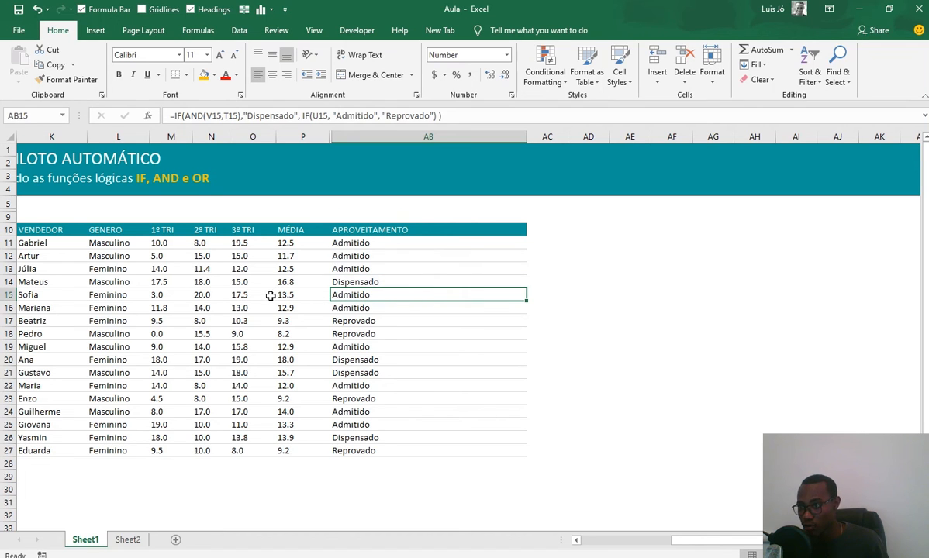
{"action": "left_click", "coordinate": [156, 295]}
{"action": "left_click", "coordinate": [350, 308]}
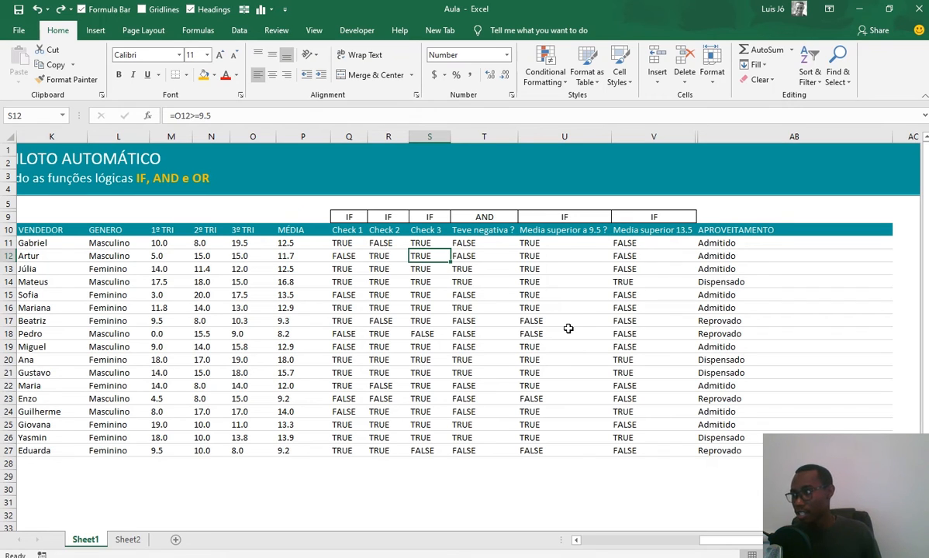
Review the AND/OR truth table alongside the grades table and its logical check columns
{"action": "left_click", "coordinate": [535, 283]}
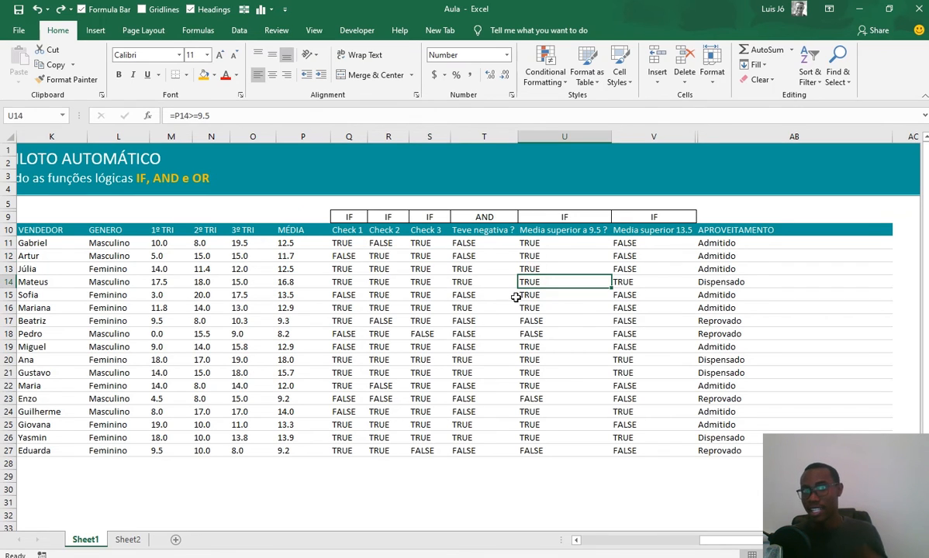
{"action": "left_click", "coordinate": [660, 541]}
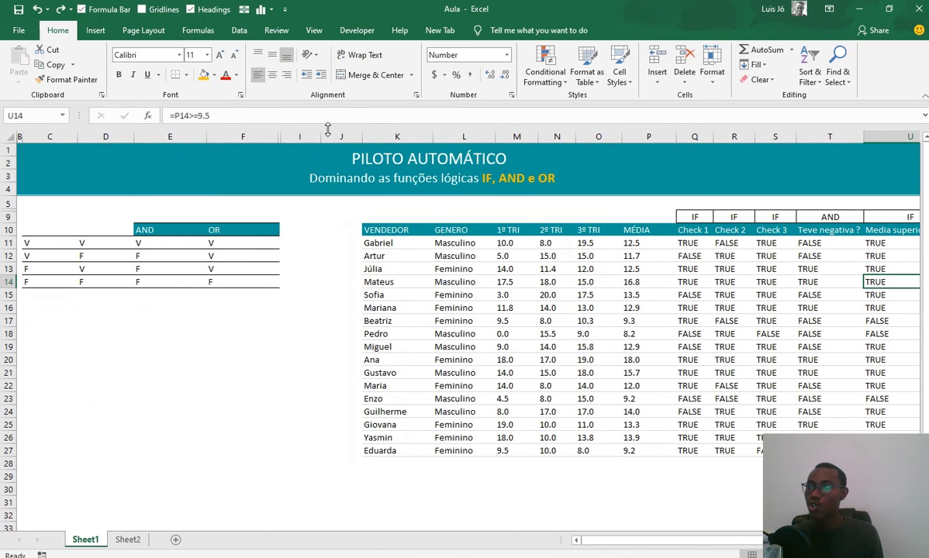
{"action": "left_click_drag", "start_coordinate": [341, 137], "coordinate": [834, 137]}
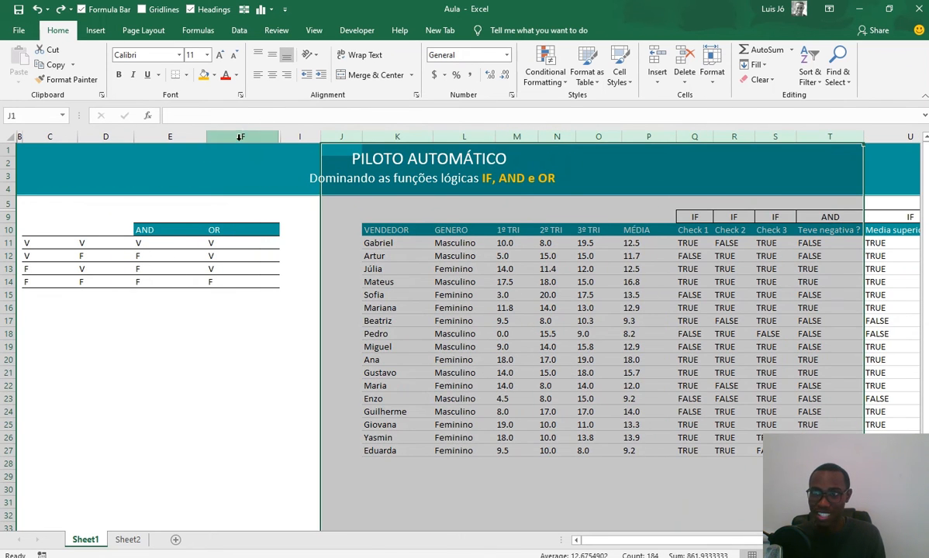
{"action": "left_click_drag", "start_coordinate": [240, 136], "coordinate": [35, 136]}
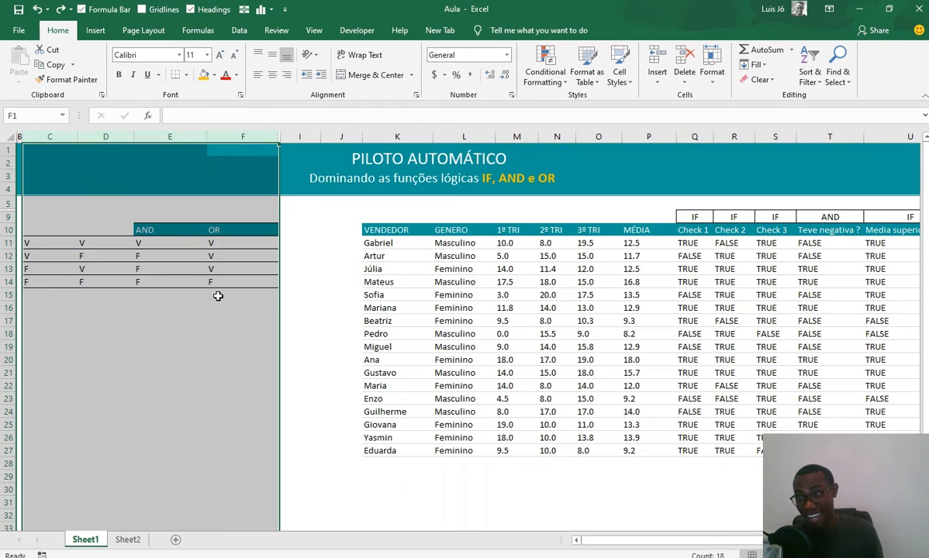
{"action": "left_click", "coordinate": [218, 295]}
{"action": "left_click_drag", "start_coordinate": [48, 201], "coordinate": [276, 284]}
{"action": "left_click_drag", "start_coordinate": [386, 229], "coordinate": [853, 425]}
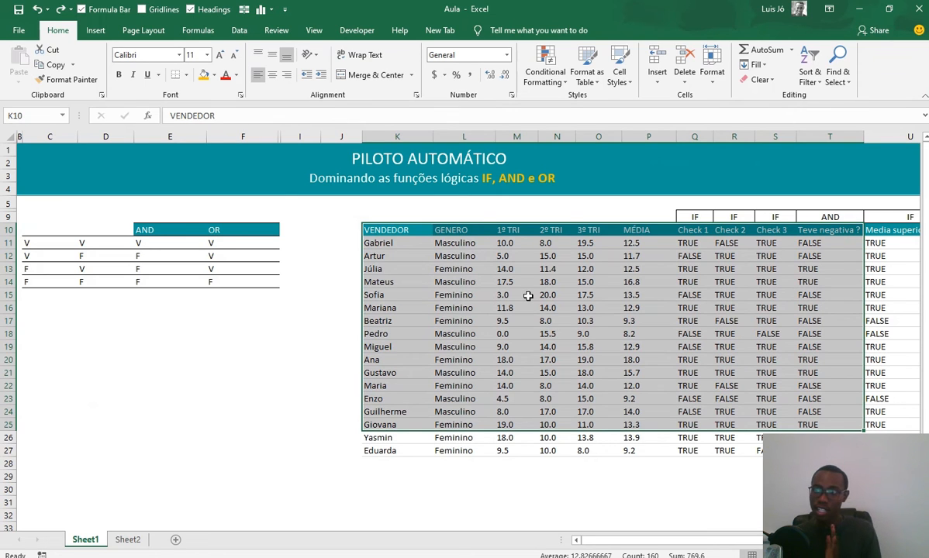
{"action": "left_click_drag", "start_coordinate": [33, 203], "coordinate": [258, 354]}
{"action": "left_click_drag", "start_coordinate": [359, 212], "coordinate": [856, 425]}
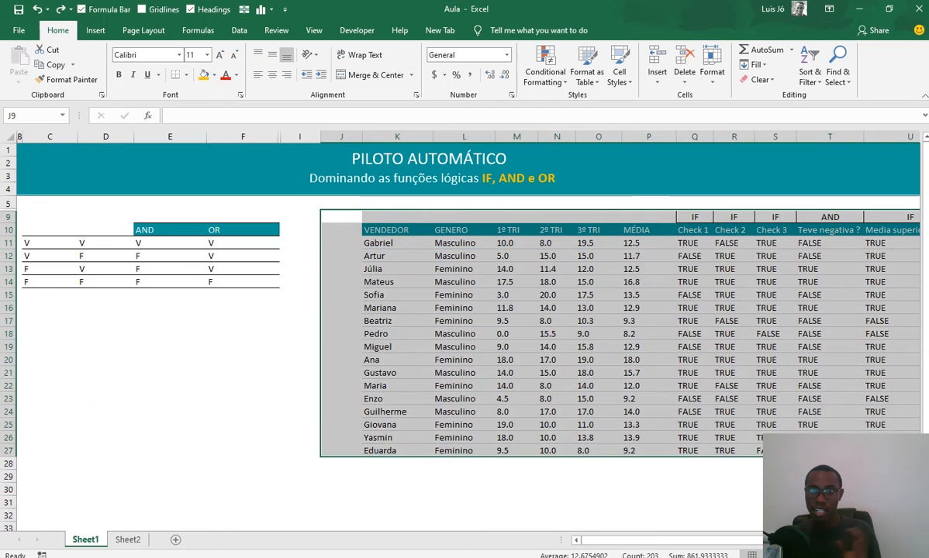
{"action": "left_click", "coordinate": [632, 415]}
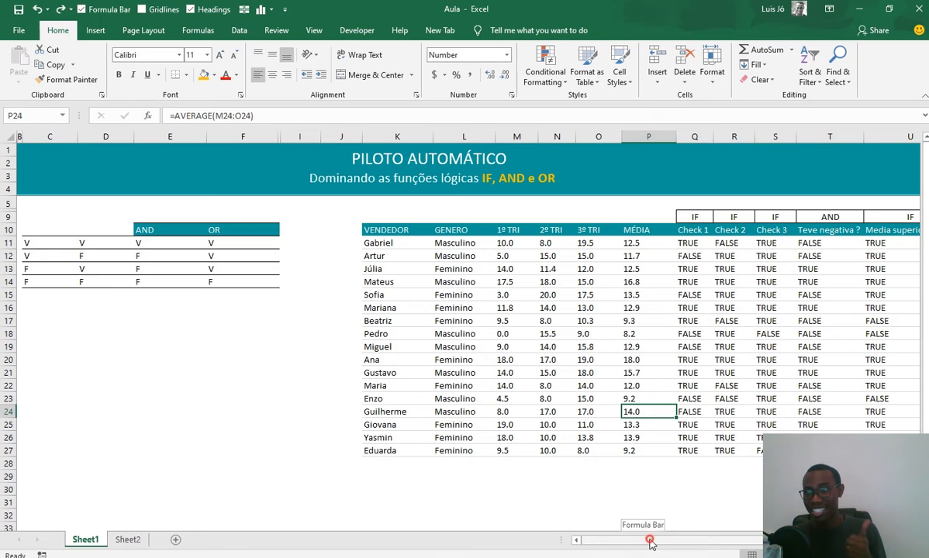
{"action": "left_click_drag", "start_coordinate": [657, 541], "coordinate": [780, 549]}
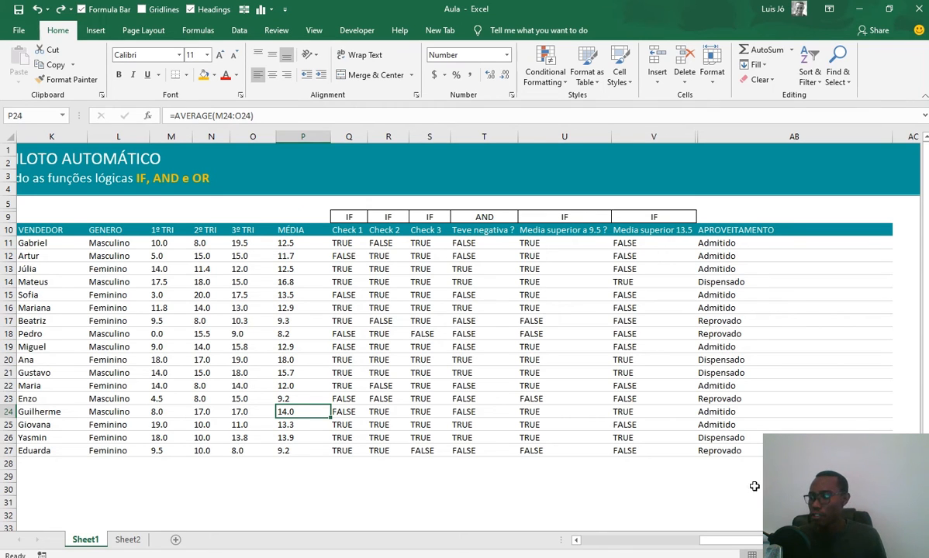
{"action": "left_click_drag", "start_coordinate": [755, 543], "coordinate": [707, 549]}
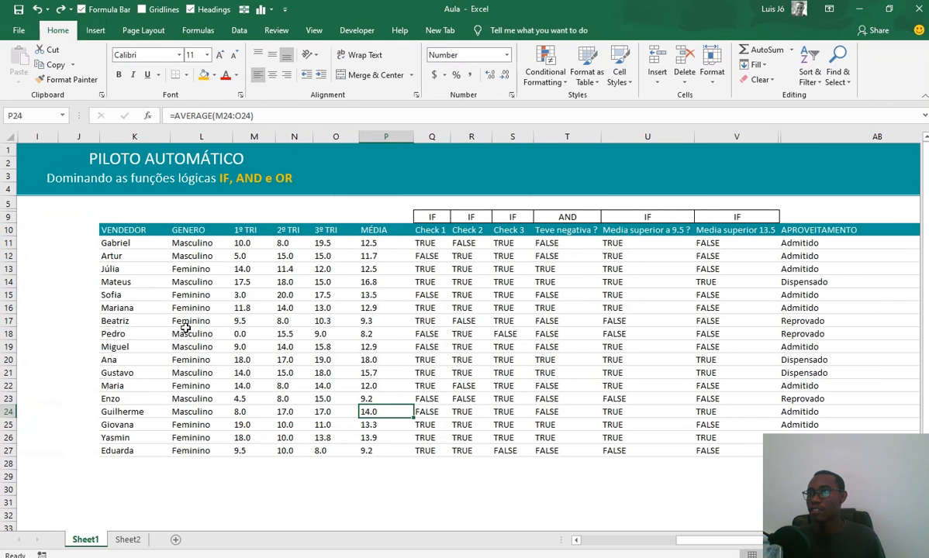
{"action": "left_click", "coordinate": [115, 230]}
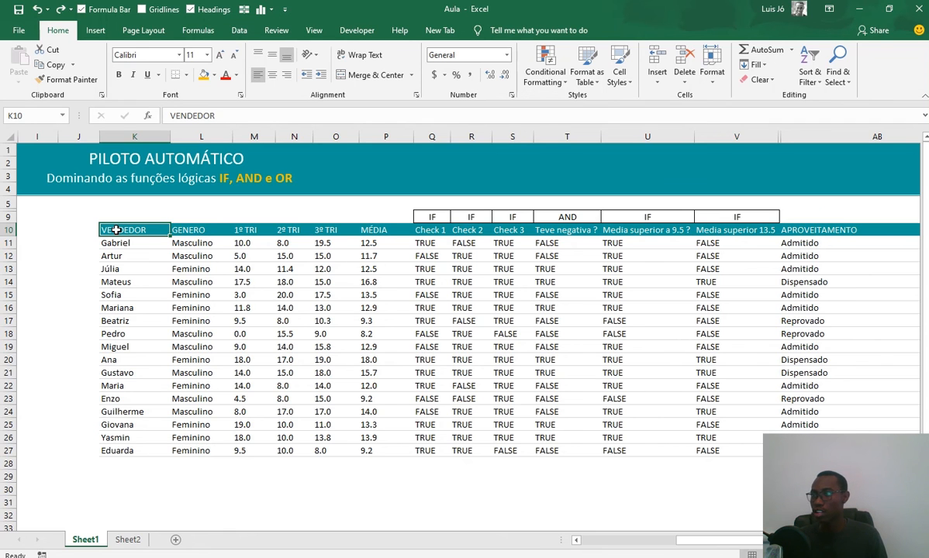
{"action": "key", "text": "ctrl+a"}
{"action": "left_click", "coordinate": [200, 258]}
{"action": "left_click", "coordinate": [116, 230]}
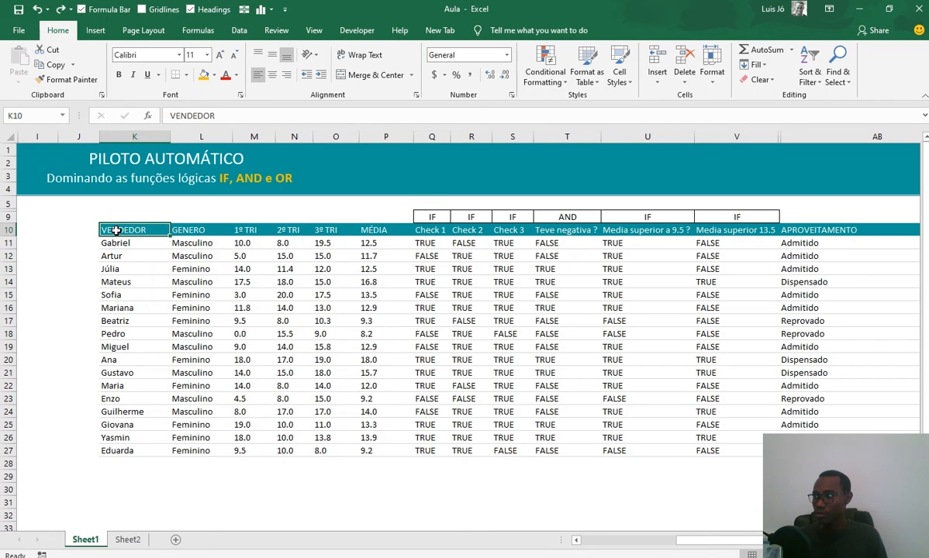
{"action": "key", "text": "ctrl+shift+Right"}
{"action": "key", "text": "ctrl+shift+Down"}
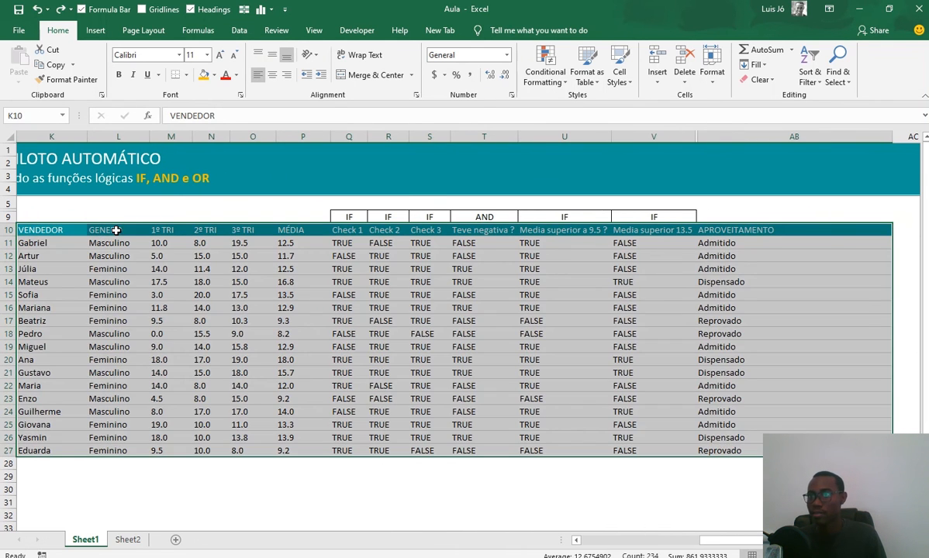
{"action": "left_click", "coordinate": [95, 30]}
Rename the VENDEDOR header in K10 as "ALUNO"
{"action": "left_click", "coordinate": [46, 230]}
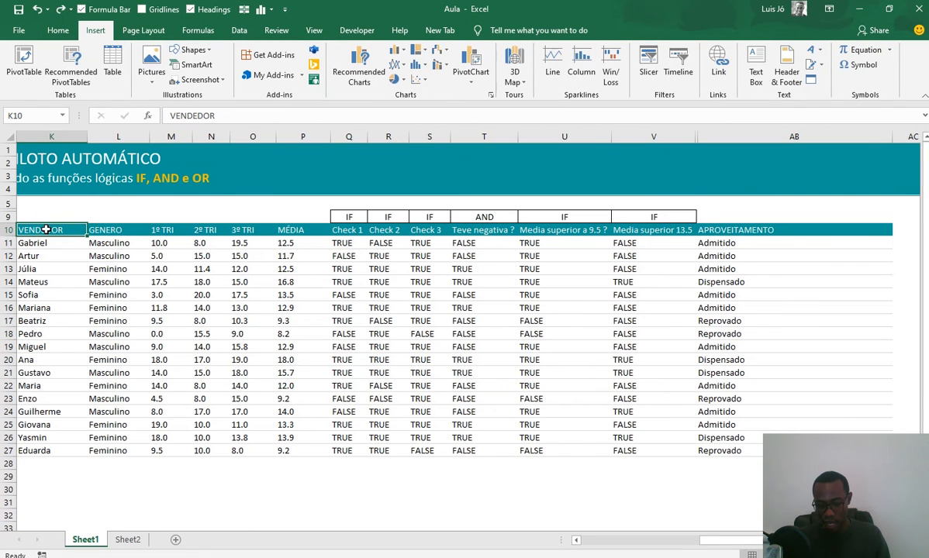
{"action": "type", "text": "ALUNO"}
{"action": "key", "text": "Return"}
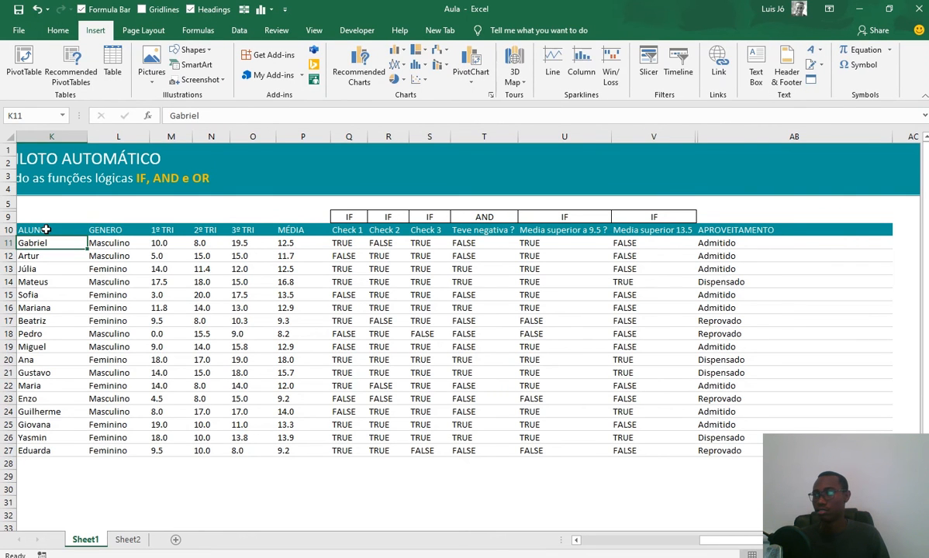
Try to create a PivotTable on a new worksheet from the range K10:AB27
{"action": "left_click", "coordinate": [45, 230]}
{"action": "key", "text": "ctrl+shift+Right"}
{"action": "key", "text": "ctrl+shift+Down"}
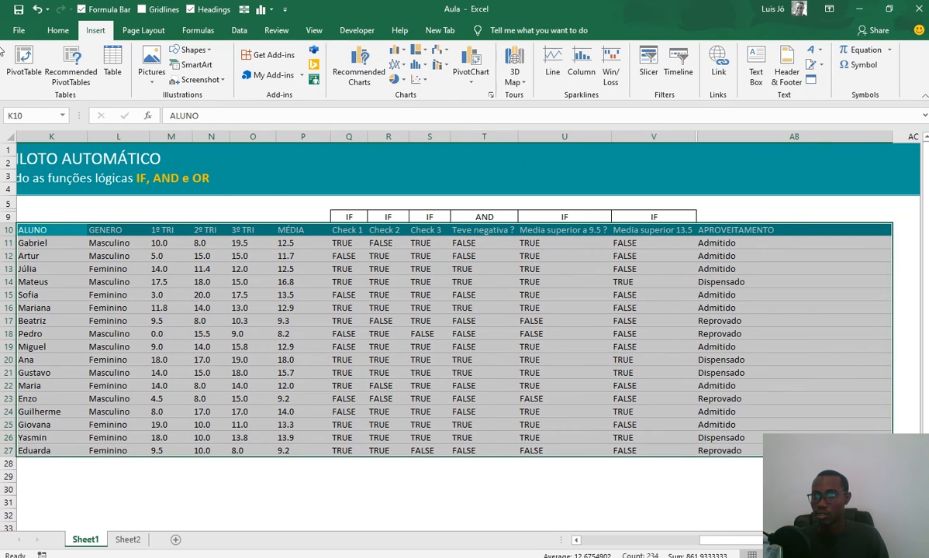
{"action": "left_click", "coordinate": [29, 66]}
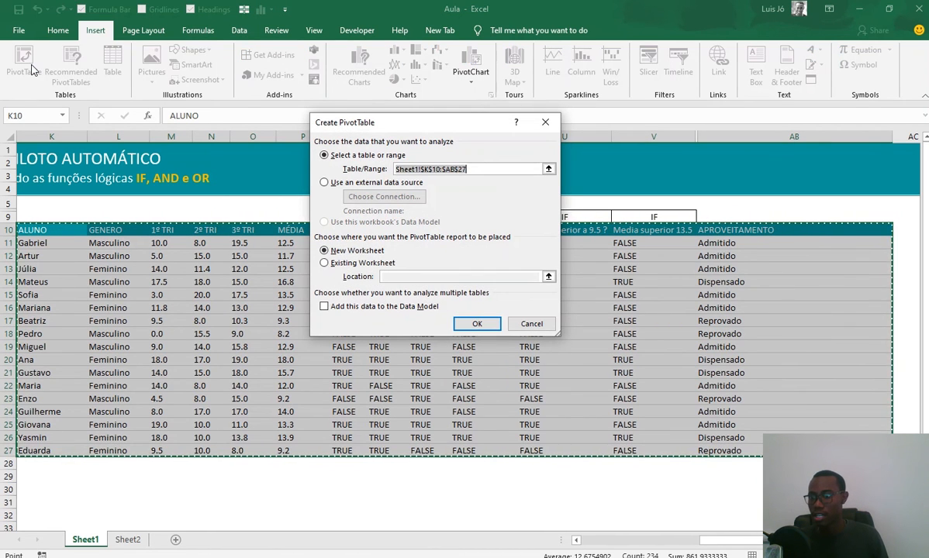
{"action": "left_click", "coordinate": [477, 324]}
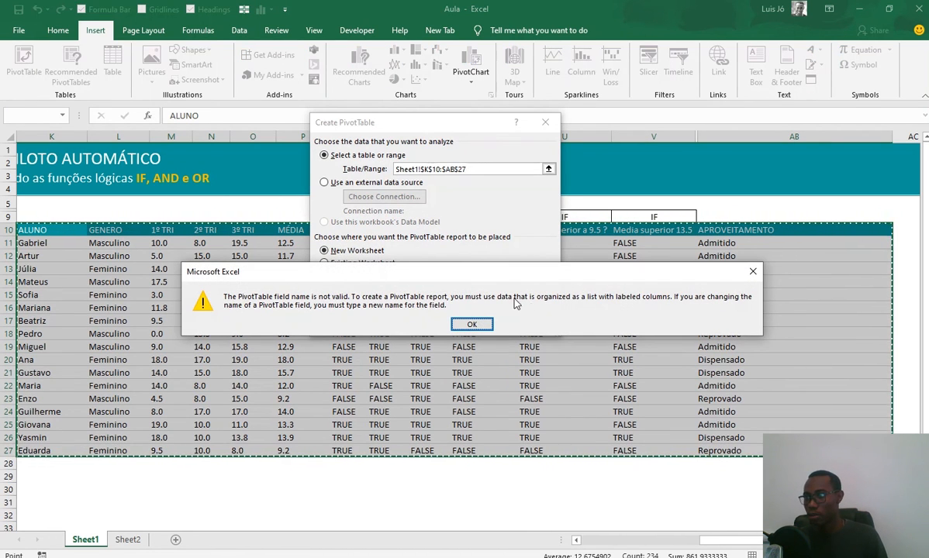
{"action": "key", "text": "Return"}
Try to create a PivotTable from K10:AB27 on the existing worksheet, located at AE11 of Sheet1
{"action": "left_click", "coordinate": [40, 229]}
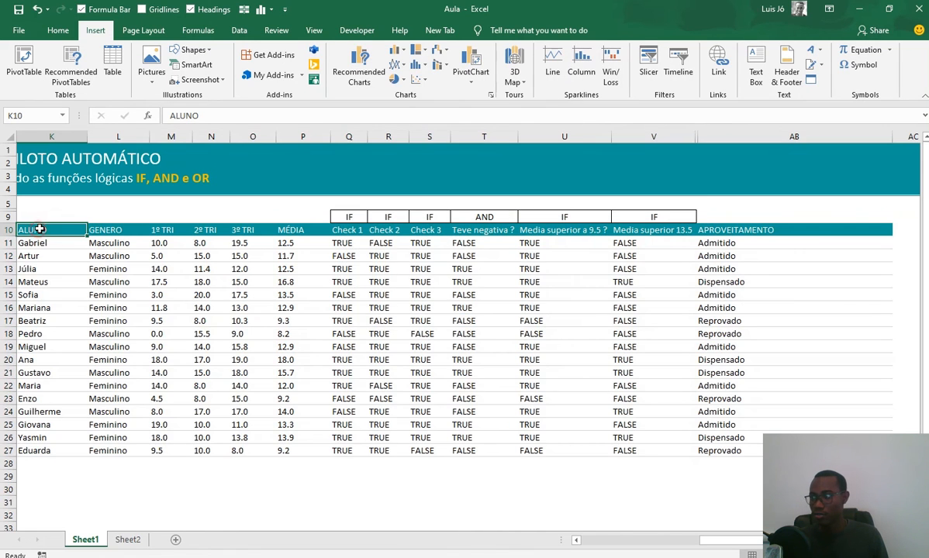
{"action": "key", "text": "ctrl+shift+Right"}
{"action": "key", "text": "ctrl+shift+Down"}
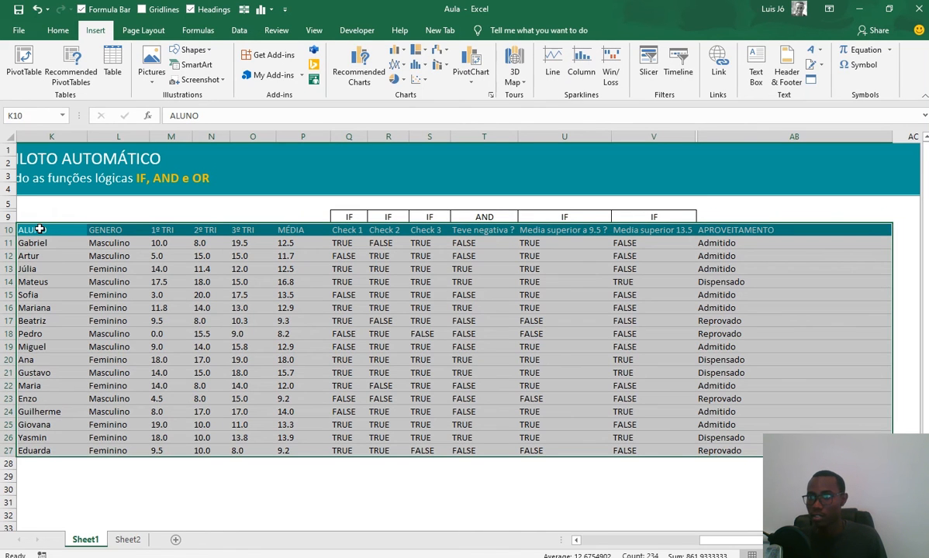
{"action": "left_click", "coordinate": [10, 56]}
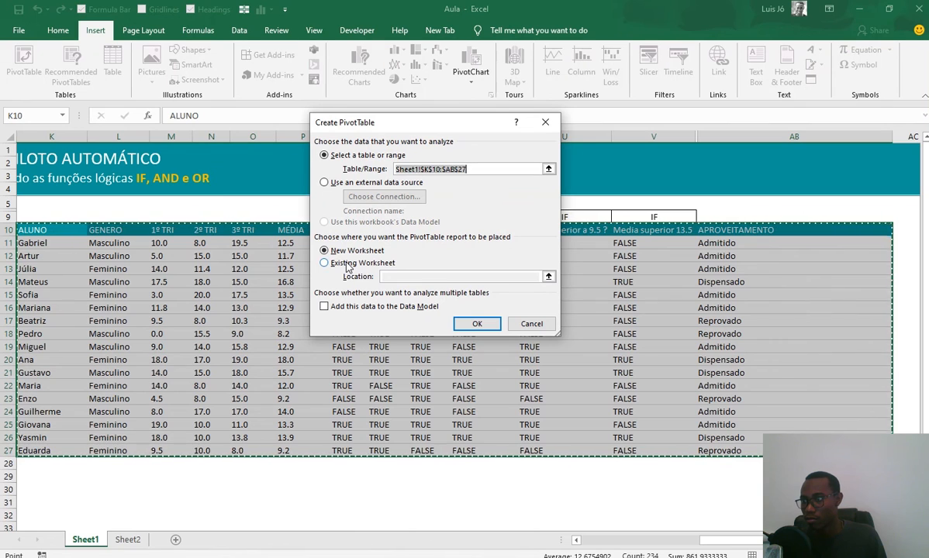
{"action": "left_click", "coordinate": [346, 265]}
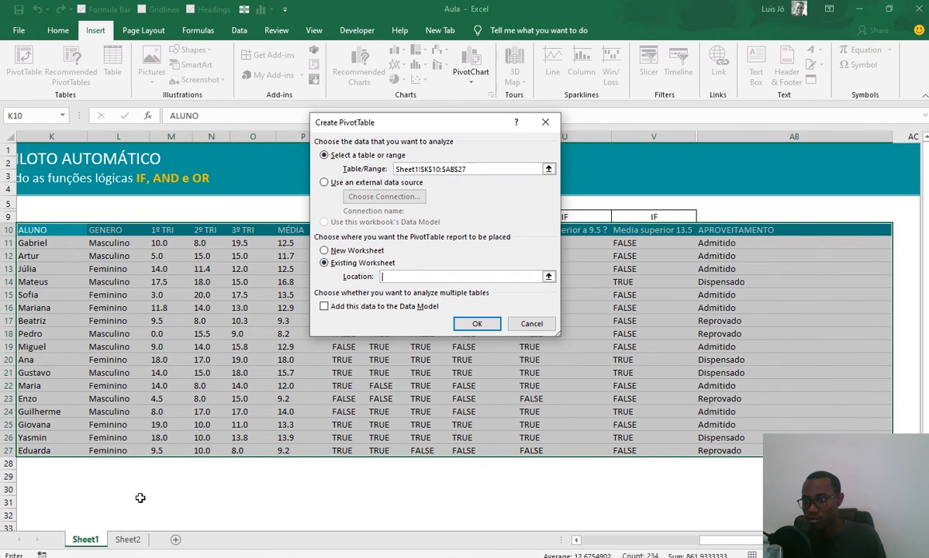
{"action": "left_click", "coordinate": [132, 543]}
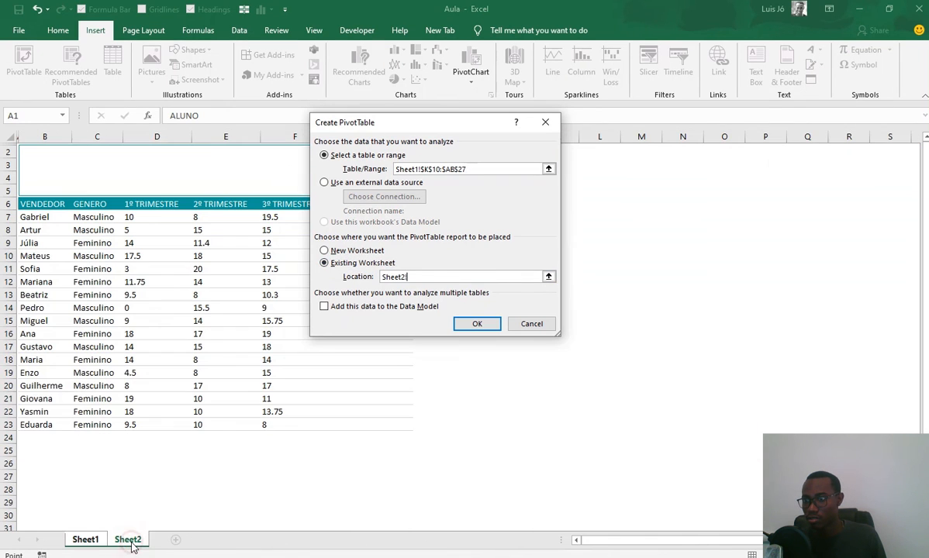
{"action": "left_click", "coordinate": [87, 540]}
{"action": "scroll", "coordinate": [534, 392], "scroll_direction": "right", "scroll_amount": 5}
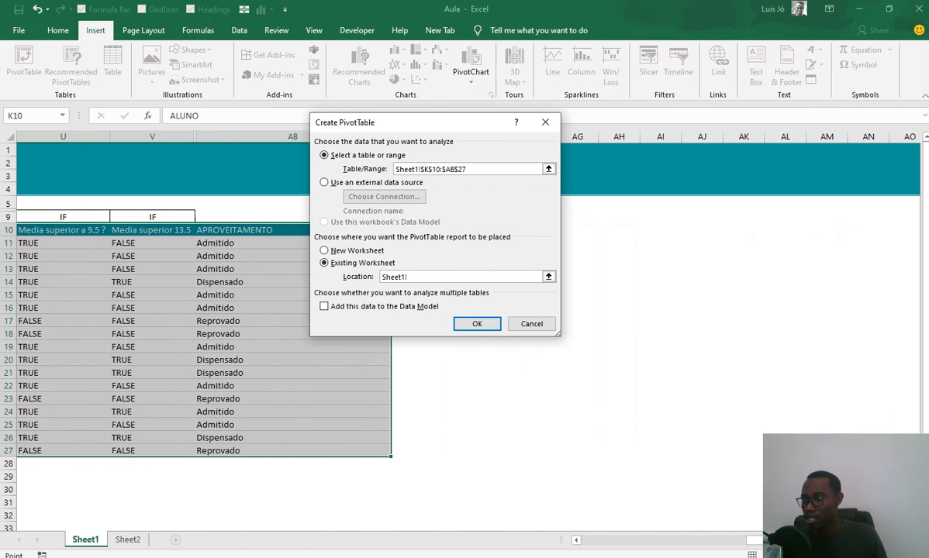
{"action": "scroll", "coordinate": [155, 334], "scroll_direction": "right", "scroll_amount": 3}
{"action": "left_click", "coordinate": [79, 242]}
{"action": "key", "text": "Return"}
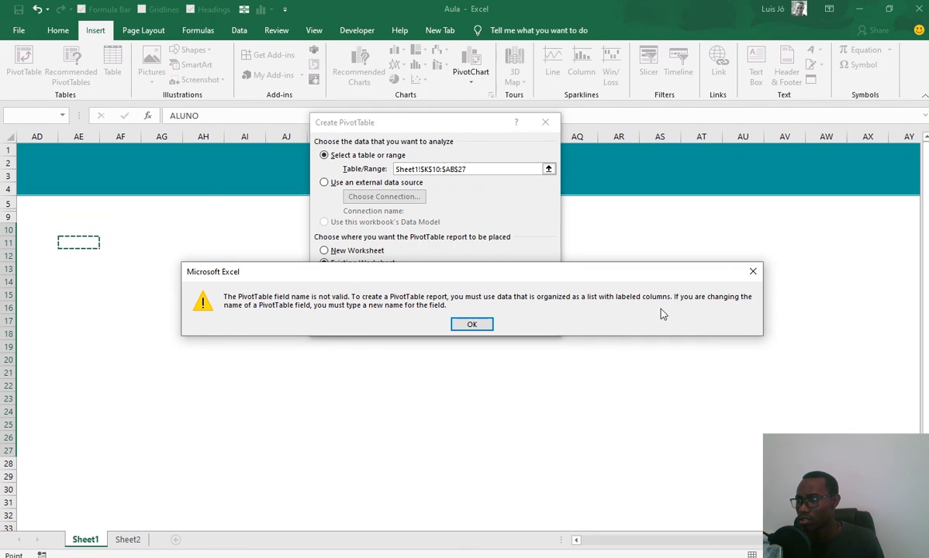
{"action": "left_click", "coordinate": [482, 325]}
{"action": "key", "text": "Escape"}
{"action": "left_click", "coordinate": [350, 385]}
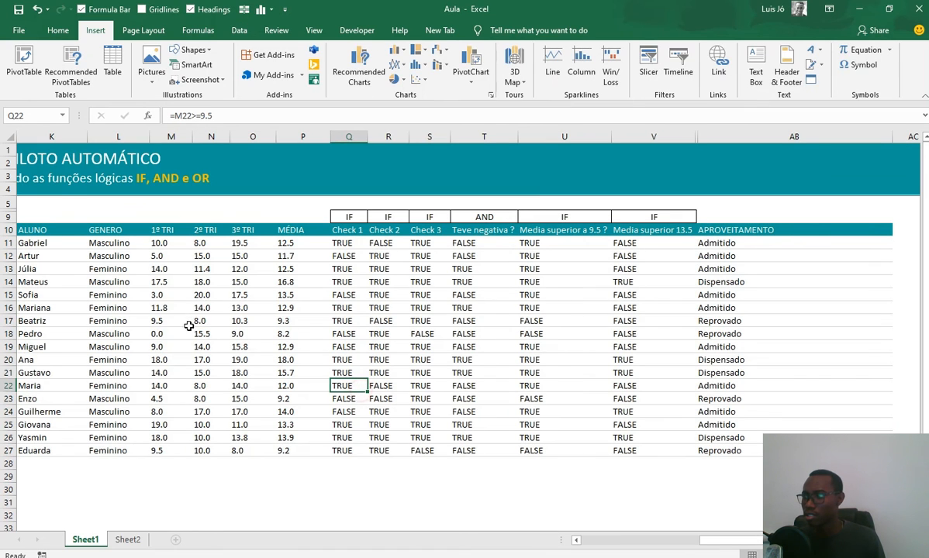
Insert a new column before Check 1 and copy the APROVEITAMENTO column, header included, into Q10:Q27
{"action": "left_click_drag", "start_coordinate": [698, 540], "coordinate": [687, 540]}
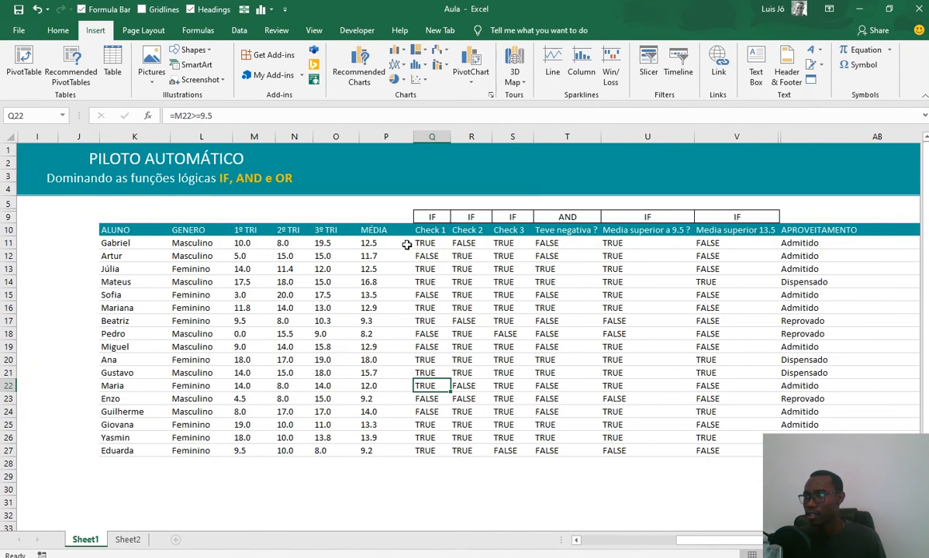
{"action": "right_click", "coordinate": [427, 137]}
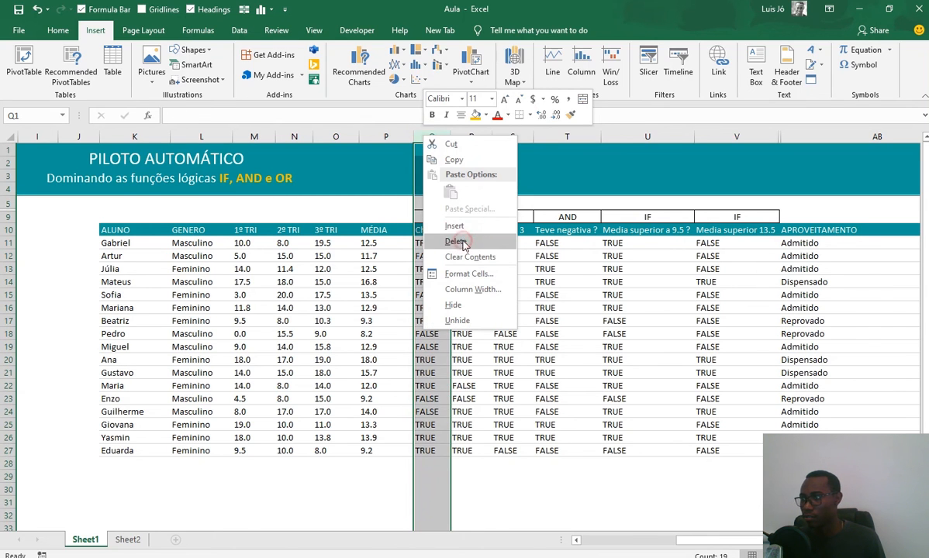
{"action": "left_click", "coordinate": [454, 226]}
{"action": "left_click", "coordinate": [486, 269]}
{"action": "left_click_drag", "start_coordinate": [858, 233], "coordinate": [859, 450]}
{"action": "key", "text": "ctrl+c"}
{"action": "left_click", "coordinate": [425, 229]}
{"action": "key", "text": "ctrl+v"}
{"action": "key", "text": "Return"}
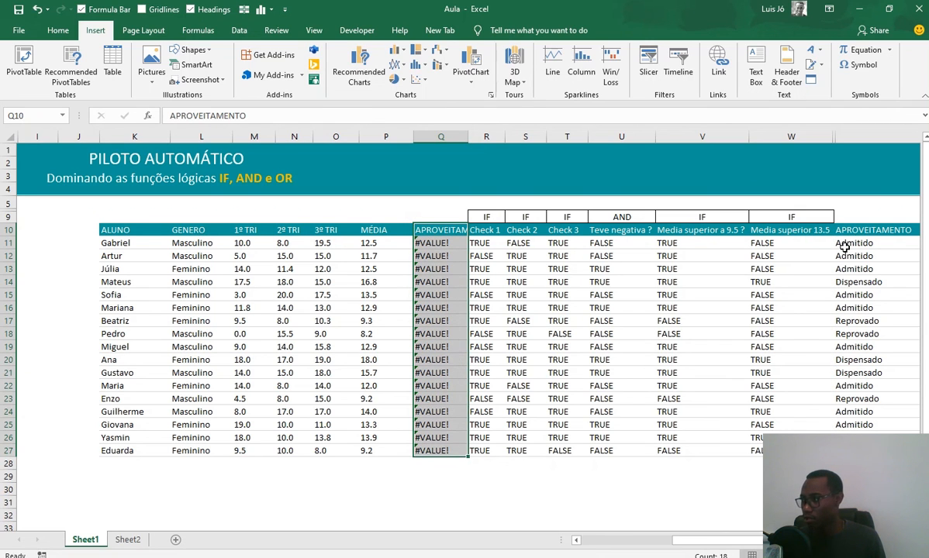
{"action": "left_click_drag", "start_coordinate": [849, 242], "coordinate": [831, 426]}
{"action": "left_click", "coordinate": [425, 243]}
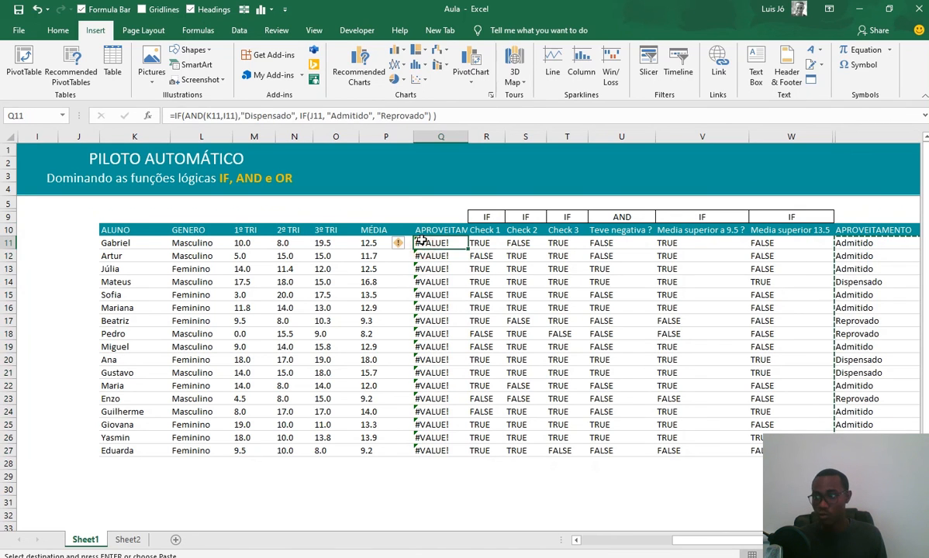
{"action": "key", "text": "ctrl+space"}
{"action": "type", "text": "V"}
{"action": "key", "text": "Escape"}
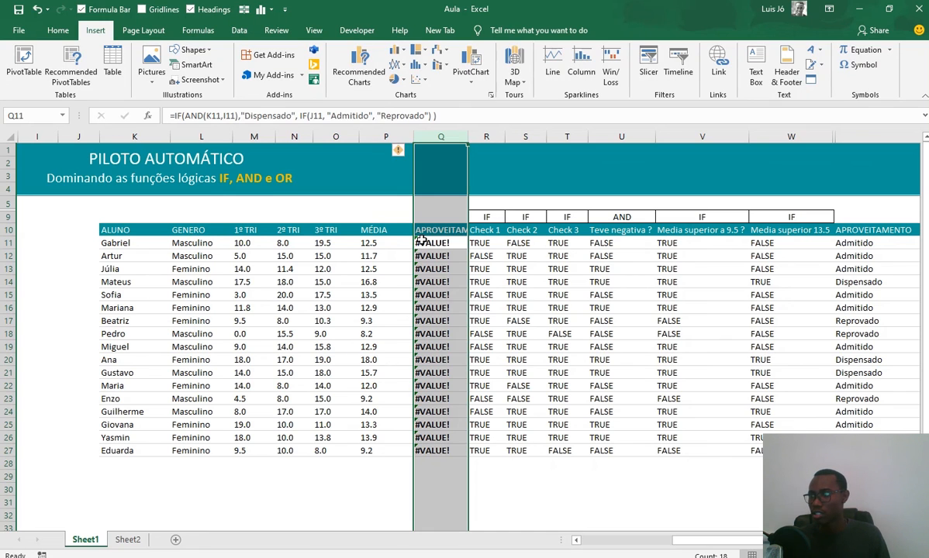
Copy the original APROVEITAMENTO results and paste them as values only into Q11:Q27, ending the interrupted macro
{"action": "left_click_drag", "start_coordinate": [849, 243], "coordinate": [861, 425]}
{"action": "key", "text": "ctrl+c"}
{"action": "left_click", "coordinate": [427, 243]}
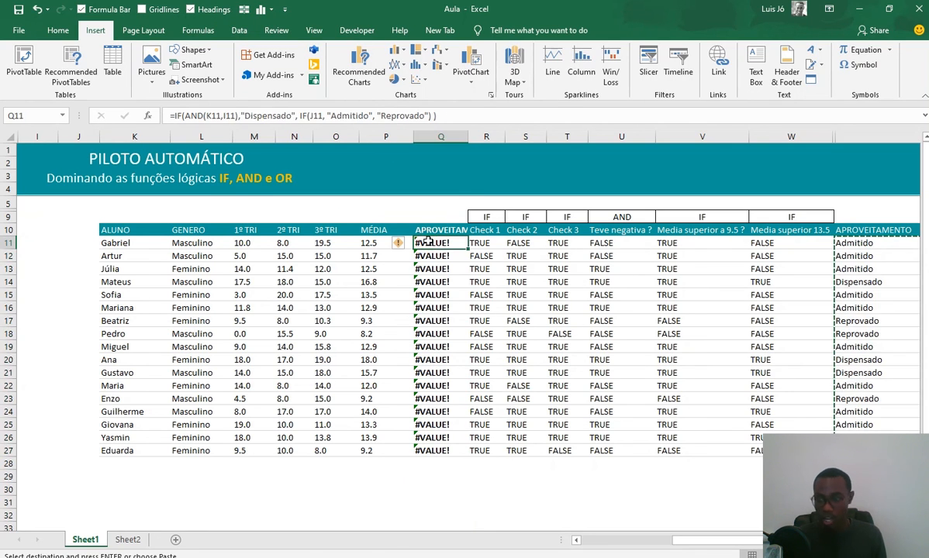
{"action": "key", "text": "ctrl+alt+v"}
{"action": "key", "text": "v"}
{"action": "key", "text": "Return"}
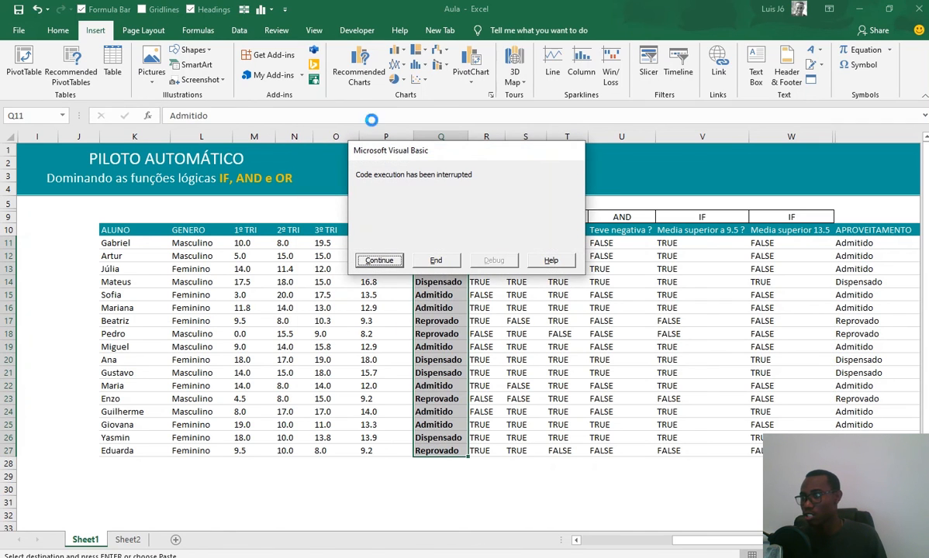
{"action": "left_click", "coordinate": [430, 260]}
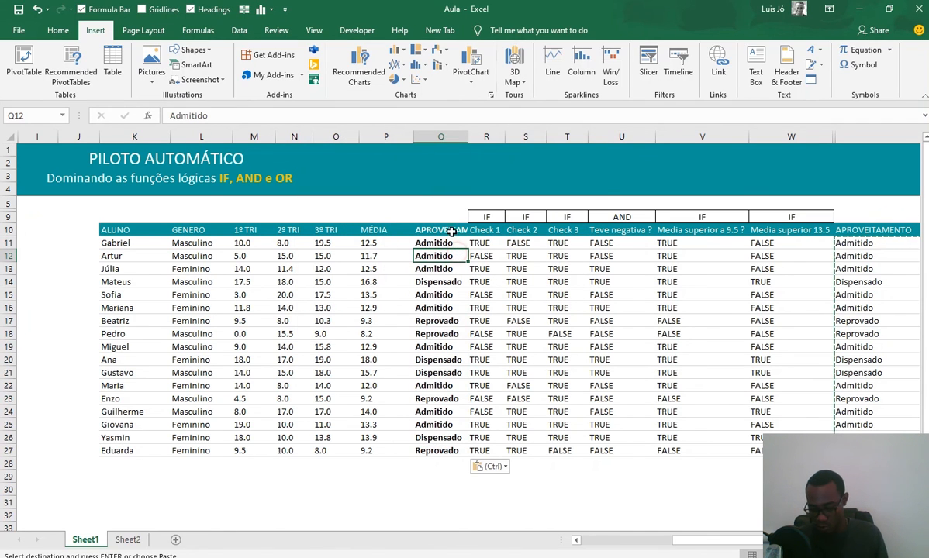
Remove the bold formatting from the results in Q11:Q27 and autofit column Q to its contents
{"action": "key", "text": "ctrl+shift+Down"}
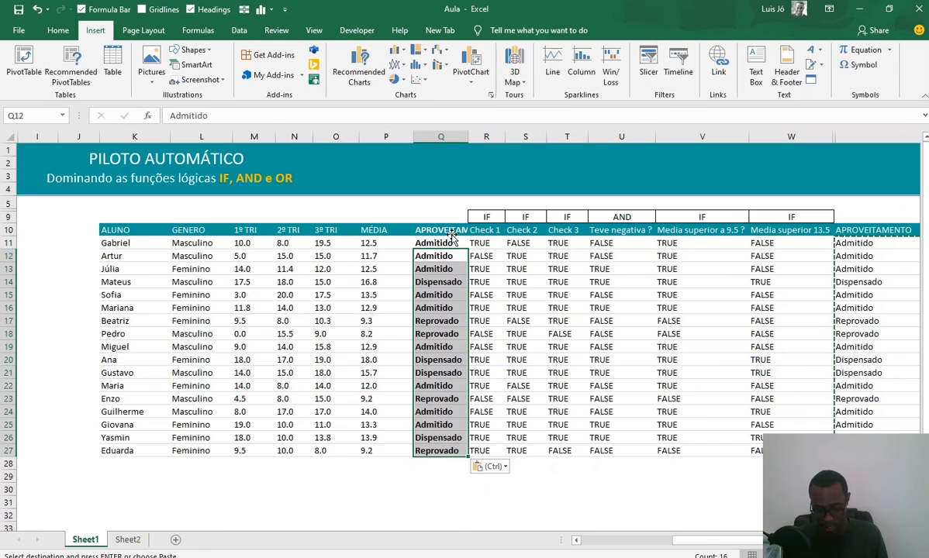
{"action": "left_click", "coordinate": [452, 242]}
{"action": "key", "text": "ctrl+shift+Down"}
{"action": "key", "text": "ctrl+b"}
{"action": "left_click", "coordinate": [453, 242]}
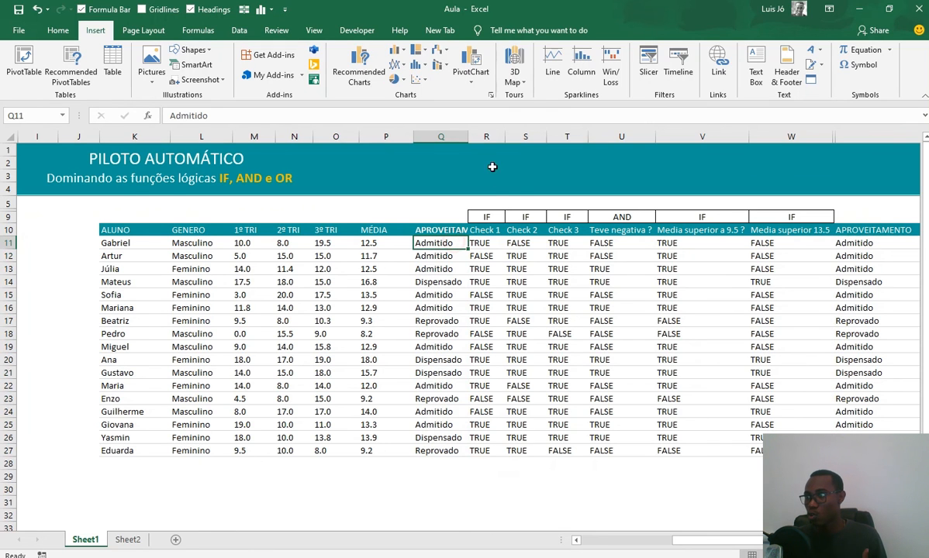
{"action": "double_click", "coordinate": [468, 136]}
Create a PivotTable from K10:Q27 on the existing worksheet, located at AG10 of Sheet1
{"action": "left_click_drag", "start_coordinate": [446, 230], "coordinate": [108, 448]}
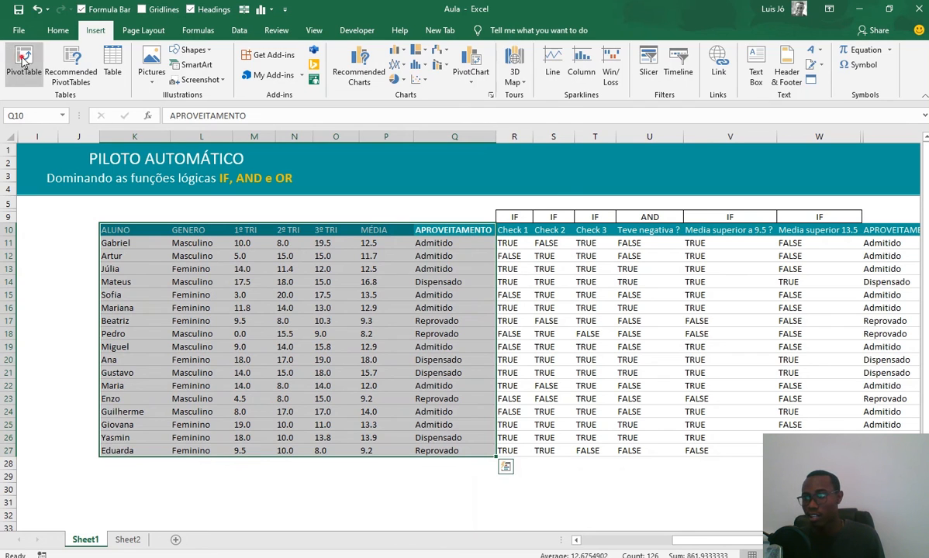
{"action": "left_click", "coordinate": [23, 62]}
{"action": "left_click", "coordinate": [326, 263]}
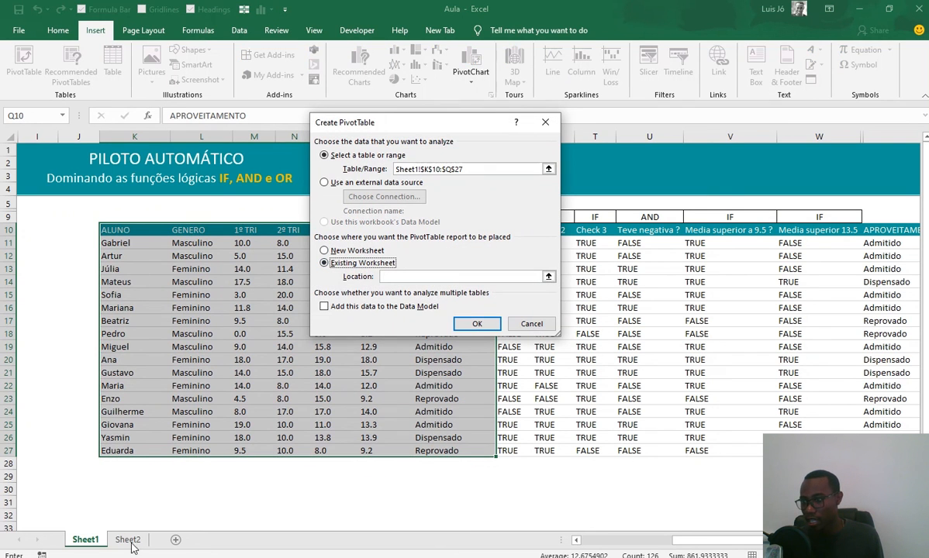
{"action": "left_click_drag", "start_coordinate": [698, 539], "coordinate": [736, 540]}
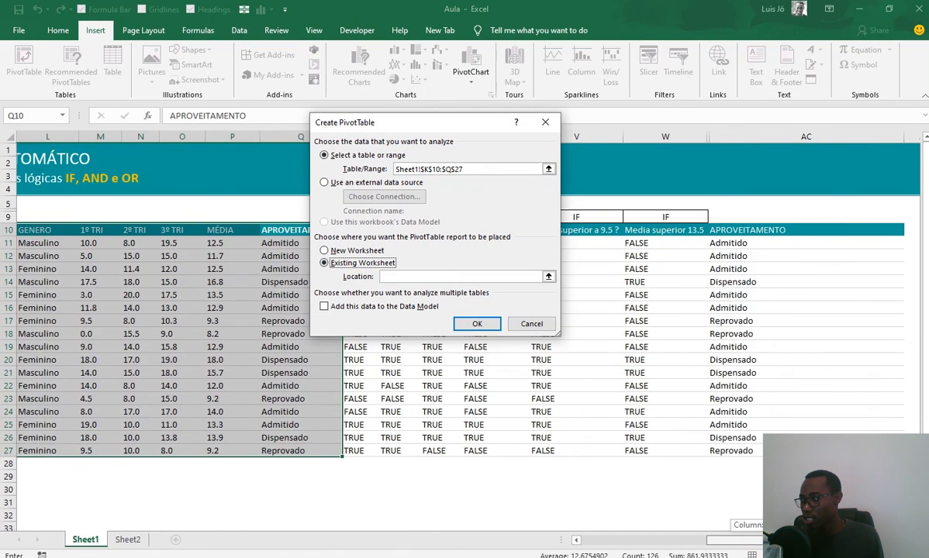
{"action": "left_click", "coordinate": [914, 540]}
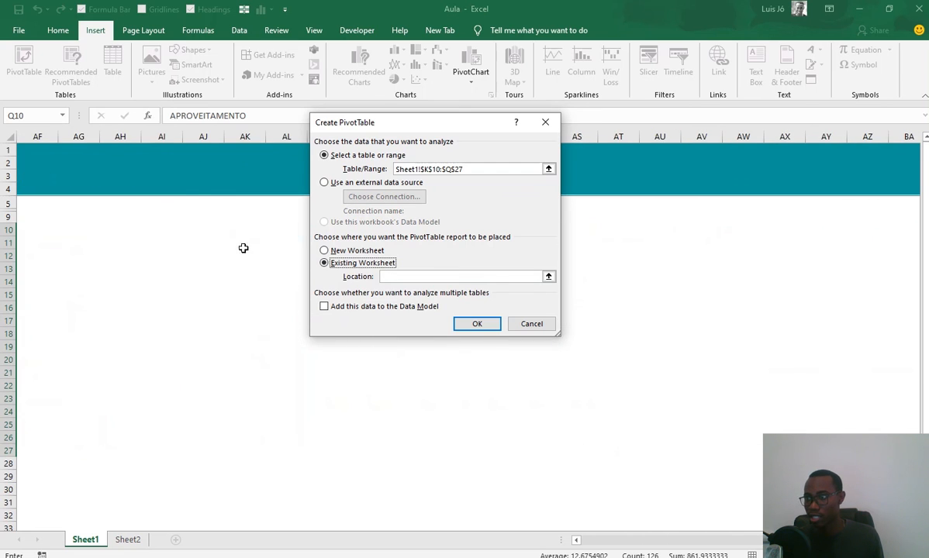
{"action": "left_click", "coordinate": [365, 277]}
{"action": "left_click", "coordinate": [78, 230]}
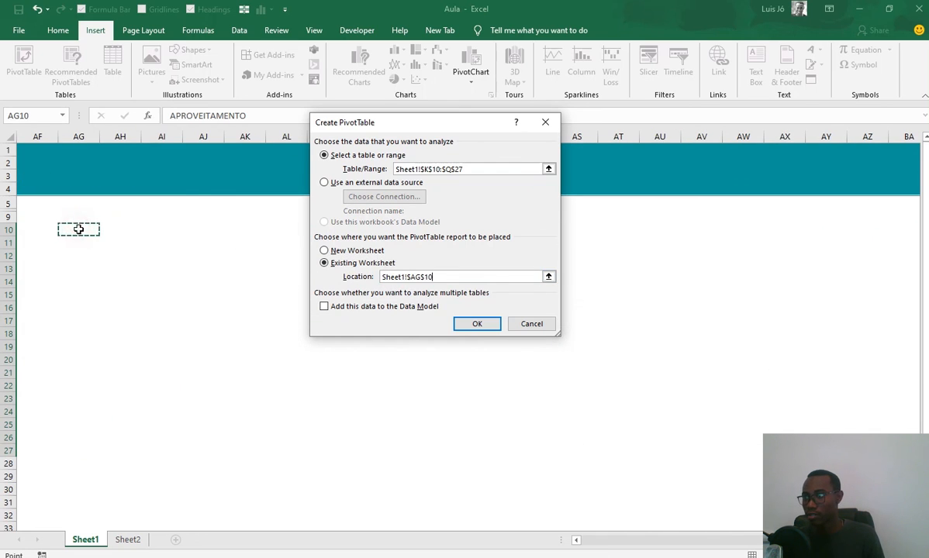
{"action": "key", "text": "Return"}
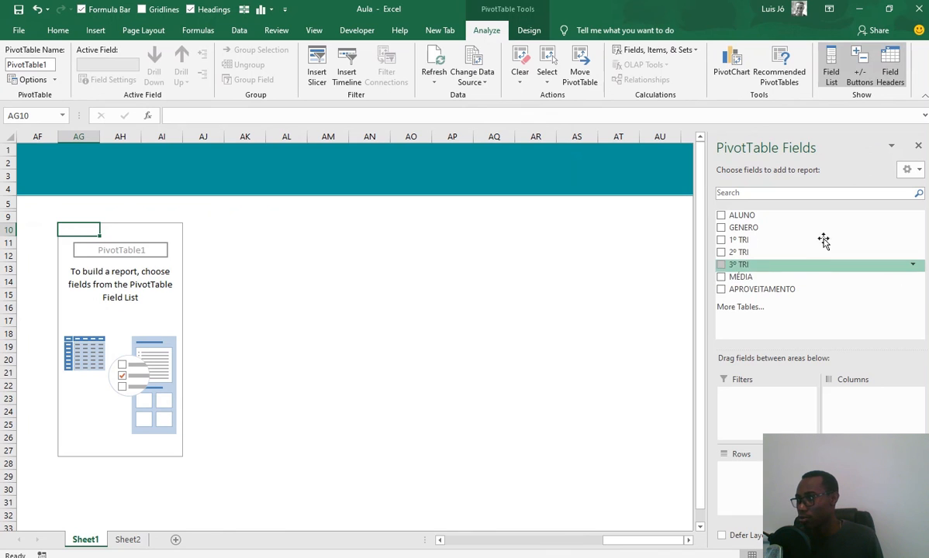
Add the 1º TRI, 2º TRI and 3º TRI fields to the PivotTable's values
{"action": "left_click_drag", "start_coordinate": [755, 241], "coordinate": [754, 355]}
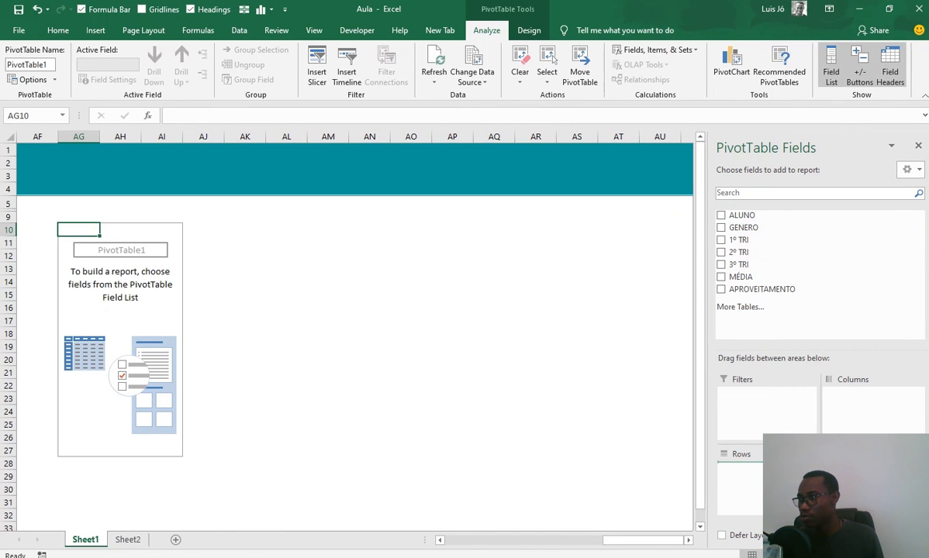
{"action": "left_click", "coordinate": [775, 239]}
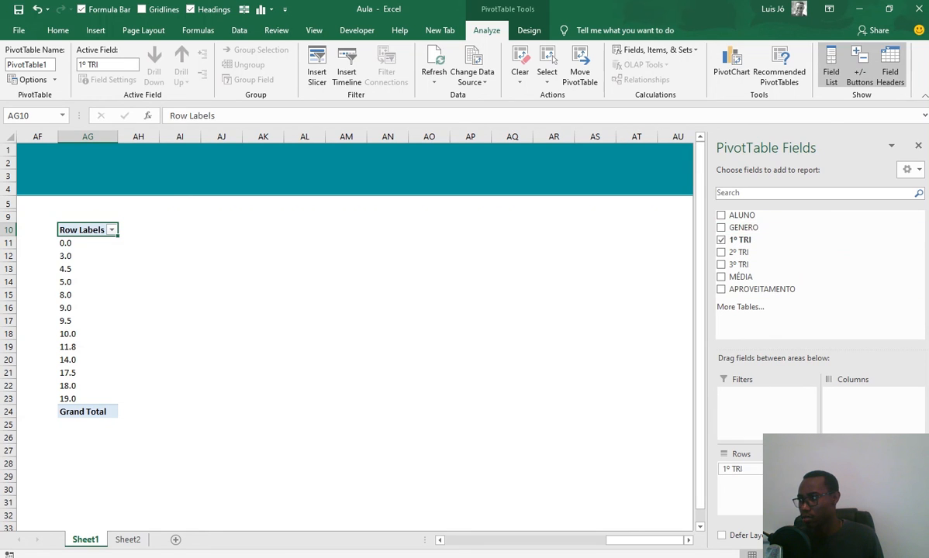
{"action": "left_click_drag", "start_coordinate": [737, 469], "coordinate": [853, 481]}
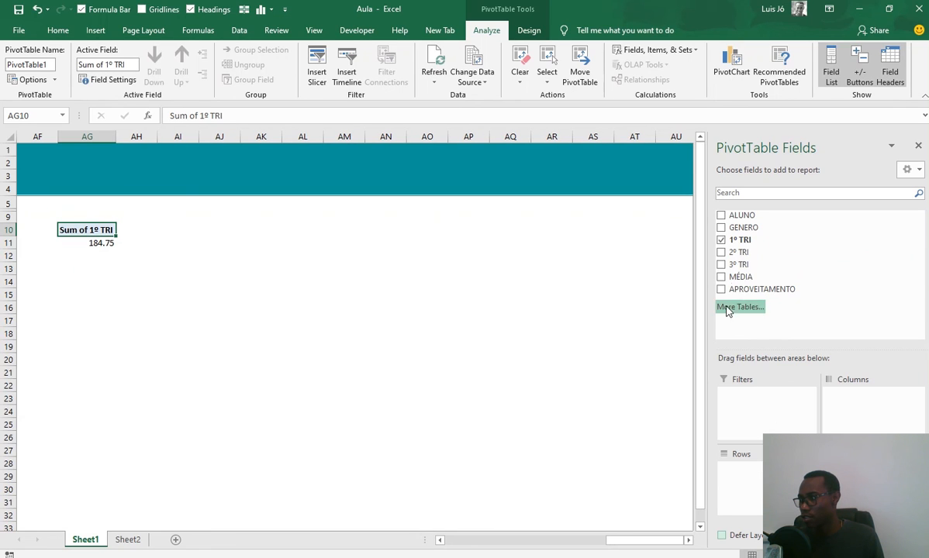
{"action": "left_click", "coordinate": [739, 252]}
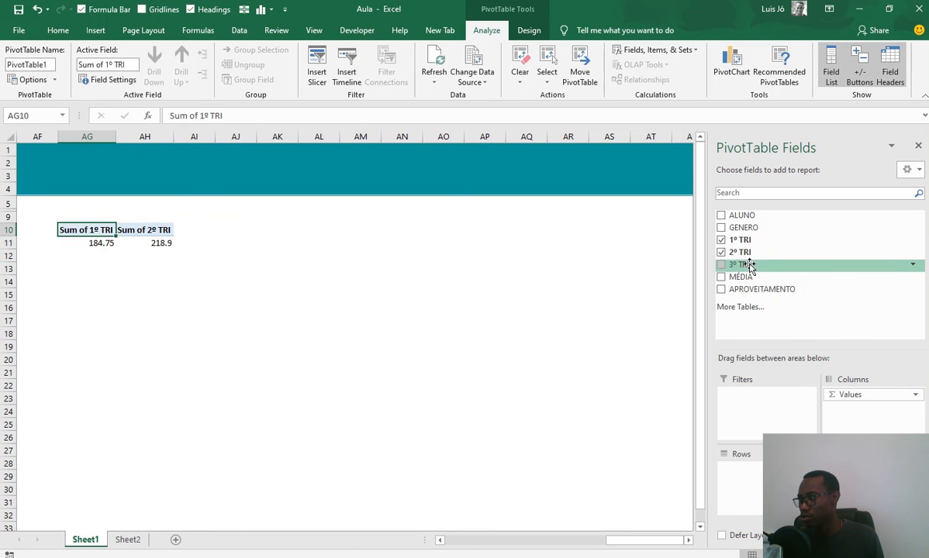
{"action": "left_click", "coordinate": [722, 264]}
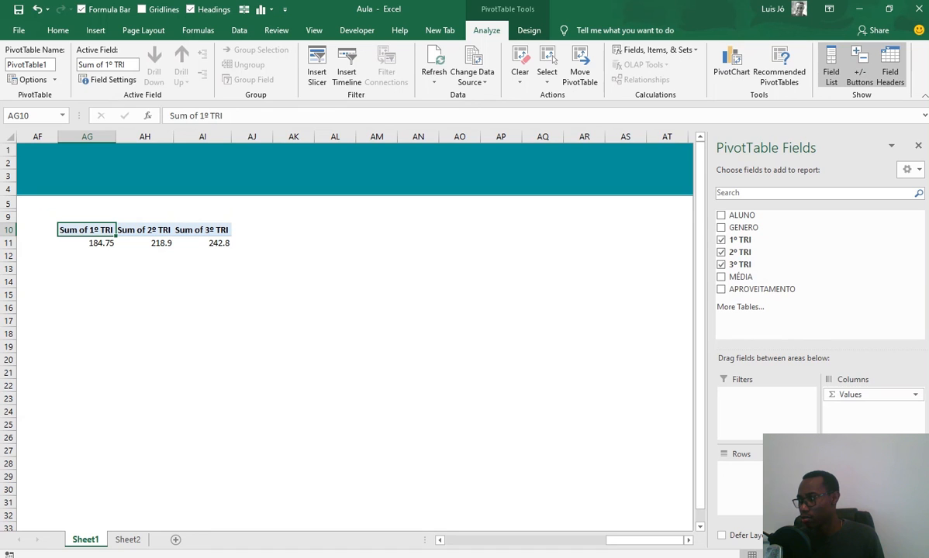
Summarise the 1º TRI, 2º TRI and 3º TRI value fields by Average instead of Sum
{"action": "left_click", "coordinate": [869, 469]}
{"action": "left_click", "coordinate": [861, 453]}
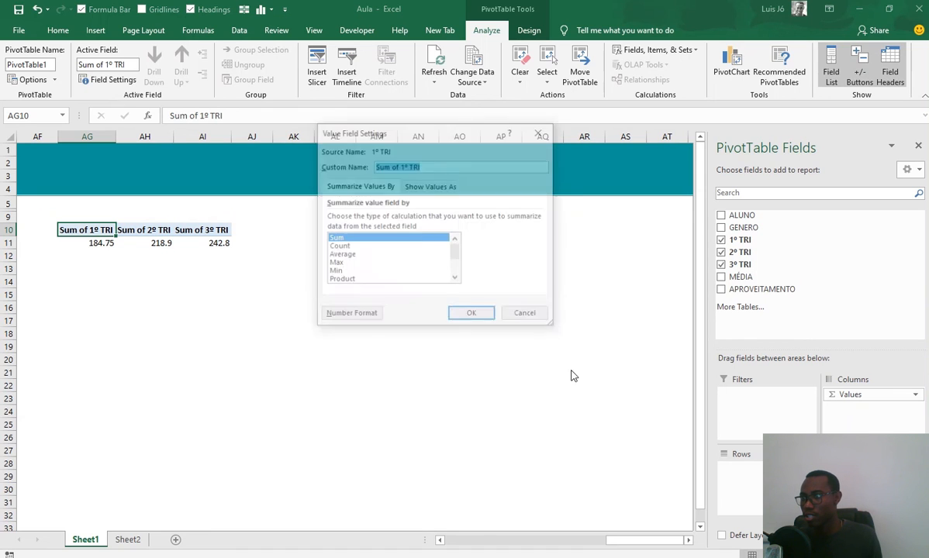
{"action": "left_click", "coordinate": [342, 255]}
{"action": "left_click", "coordinate": [472, 315]}
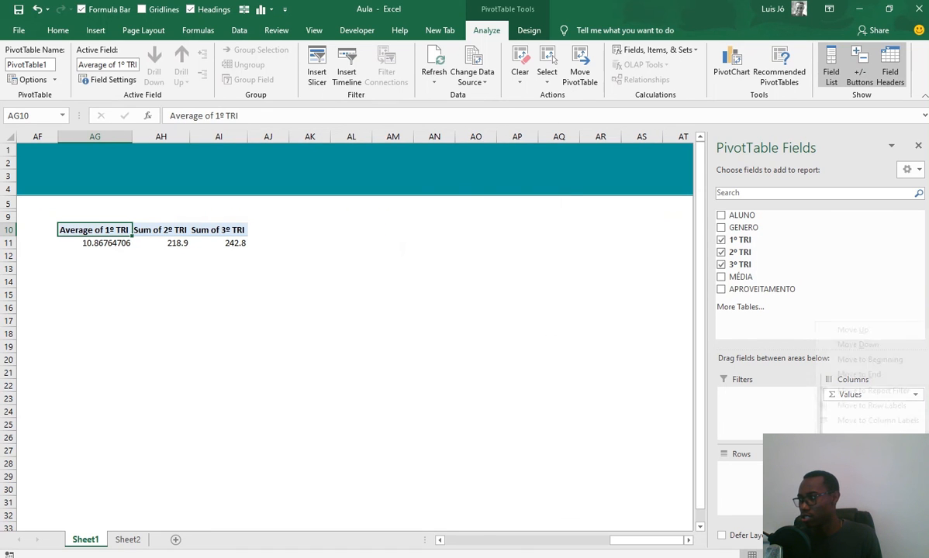
{"action": "left_click", "coordinate": [869, 482]}
{"action": "left_click", "coordinate": [861, 468]}
{"action": "left_click", "coordinate": [357, 255]}
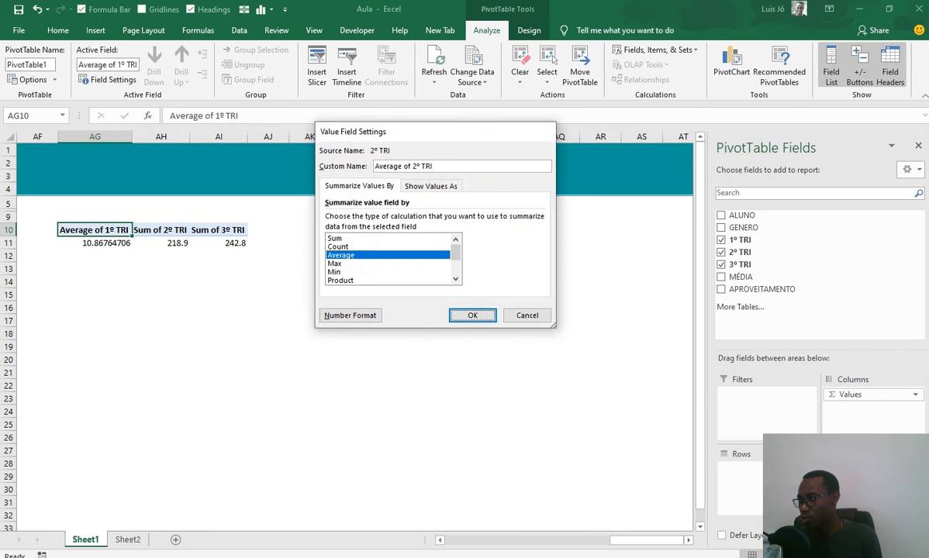
{"action": "left_click", "coordinate": [472, 316]}
{"action": "left_click", "coordinate": [869, 497]}
{"action": "left_click", "coordinate": [861, 483]}
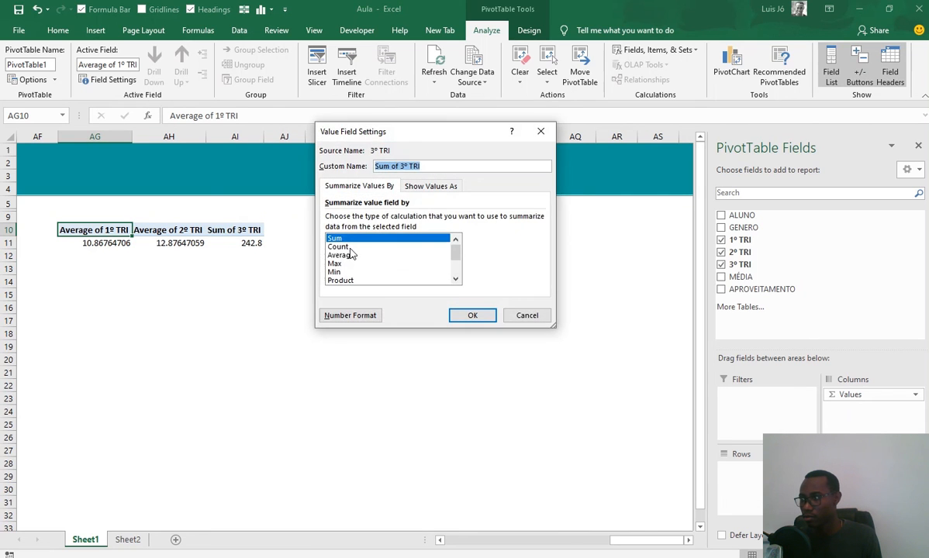
{"action": "left_click", "coordinate": [354, 258]}
{"action": "left_click", "coordinate": [473, 315]}
Group the PivotTable rows by GENERO and drill down into the Feminino 1º TRI average's records, returning to Sheet1
{"action": "left_click_drag", "start_coordinate": [757, 230], "coordinate": [713, 470]}
{"action": "double_click", "coordinate": [144, 243]}
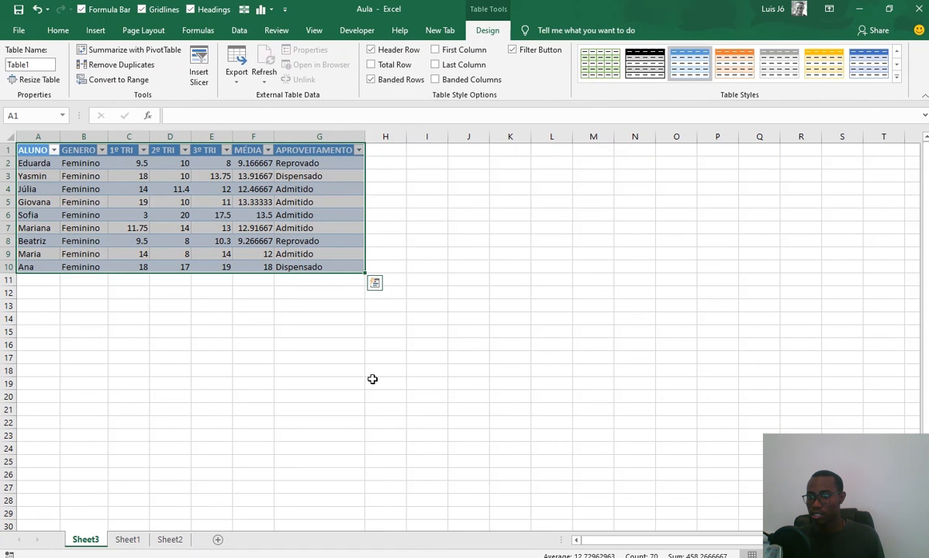
{"action": "left_click", "coordinate": [127, 540]}
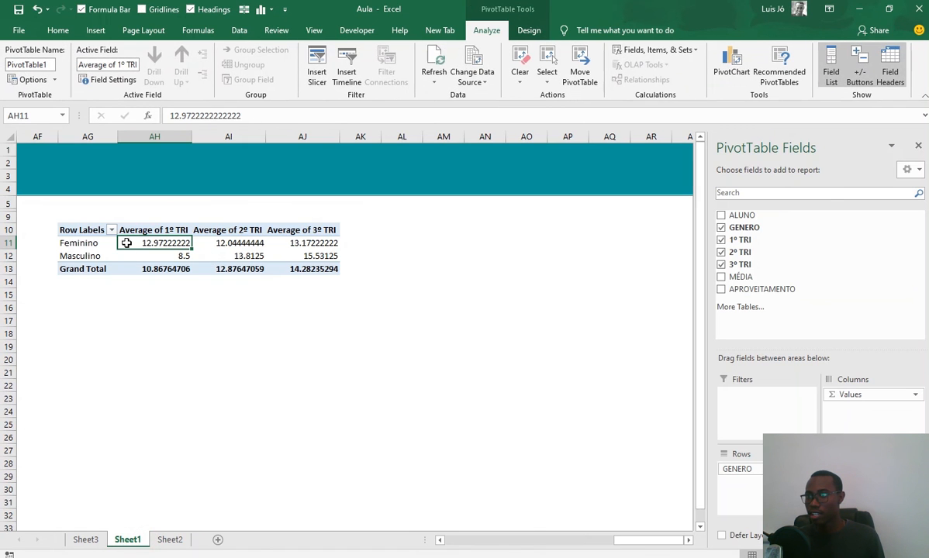
Format the PivotTable averages in AH11:AJ13 to show one decimal place
{"action": "left_click_drag", "start_coordinate": [289, 259], "coordinate": [305, 266]}
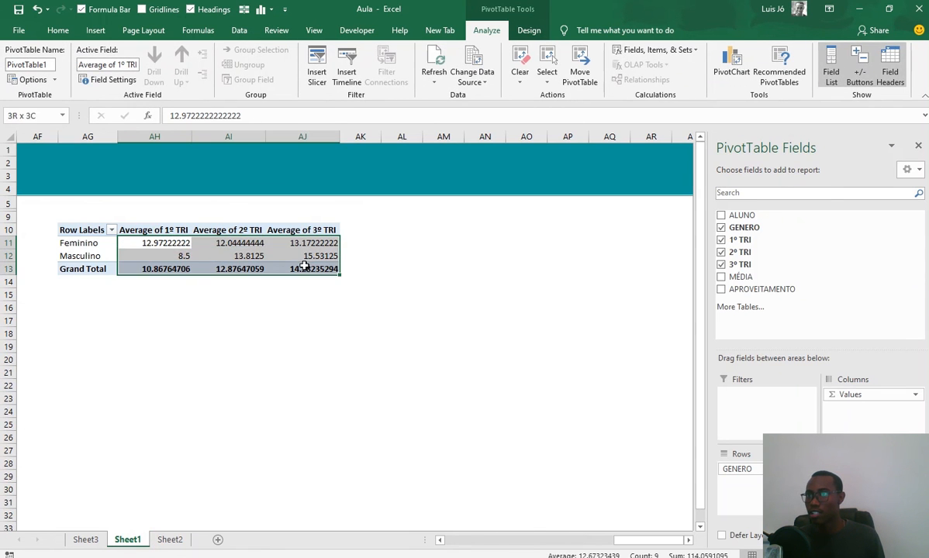
{"action": "left_click", "coordinate": [60, 30]}
{"action": "left_click", "coordinate": [503, 75]}
{"action": "left_click", "coordinate": [504, 75]}
{"action": "left_click", "coordinate": [503, 76]}
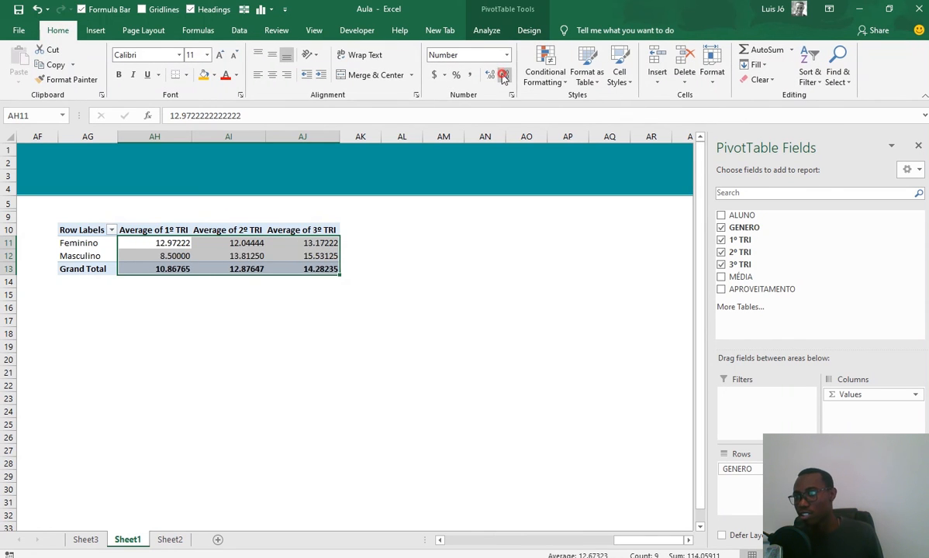
{"action": "left_click", "coordinate": [503, 75]}
{"action": "left_click", "coordinate": [504, 75]}
{"action": "left_click", "coordinate": [504, 75]}
{"action": "left_click", "coordinate": [504, 75]}
{"action": "left_click", "coordinate": [412, 258]}
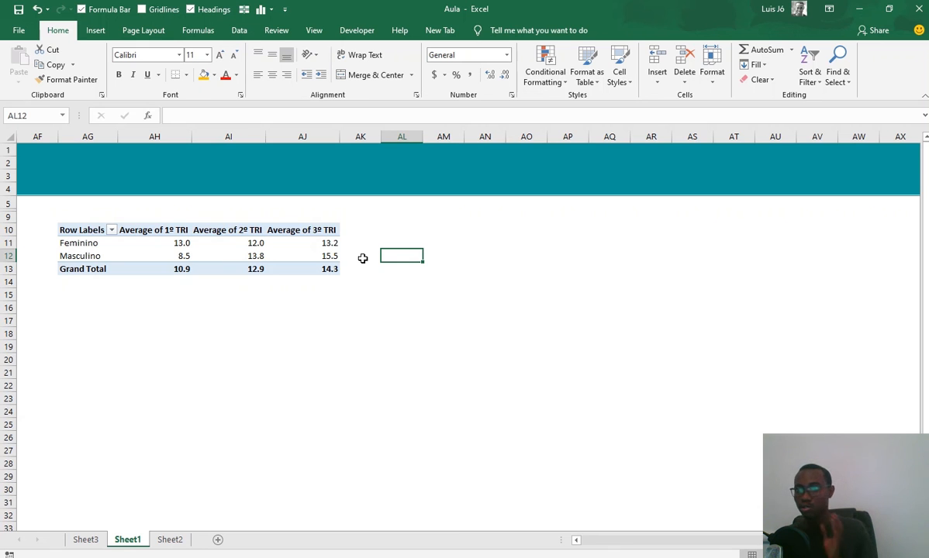
Insert a clustered column PivotChart from the whole PivotTable and place it directly below the table
{"action": "left_click", "coordinate": [109, 243]}
{"action": "key", "text": "ctrl+a"}
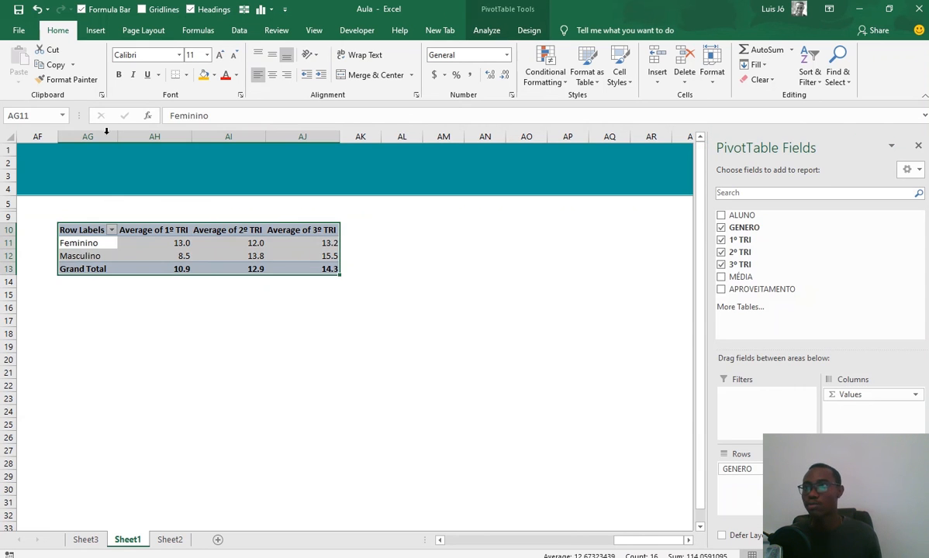
{"action": "left_click", "coordinate": [96, 32]}
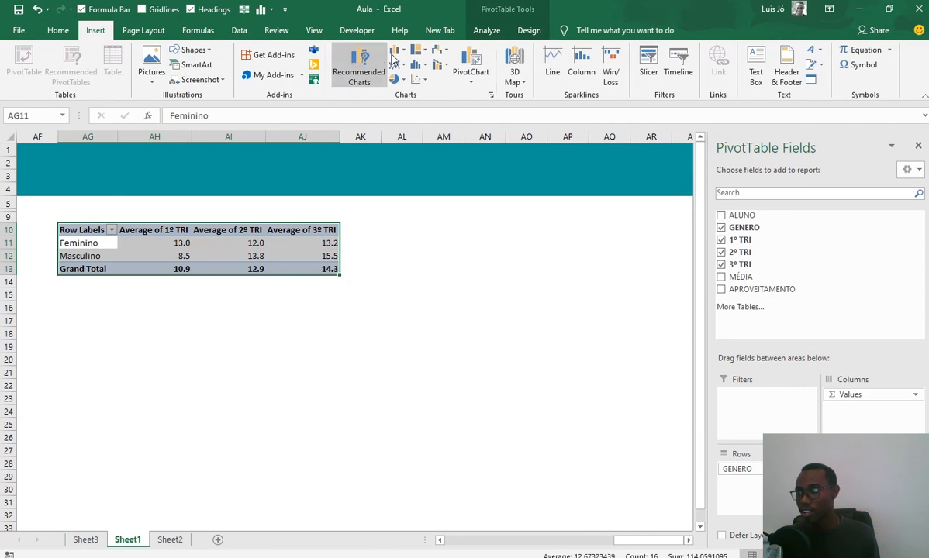
{"action": "left_click", "coordinate": [397, 50]}
{"action": "left_click", "coordinate": [411, 87]}
{"action": "mouse_move", "coordinate": [415, 245]}
{"action": "left_mouse_down"}
{"action": "mouse_move", "coordinate": [253, 264]}
{"action": "mouse_move", "coordinate": [259, 288]}
{"action": "left_mouse_up"}
Widen the PivotChart until it reaches column AO and hide all field buttons on it
{"action": "left_click", "coordinate": [349, 377]}
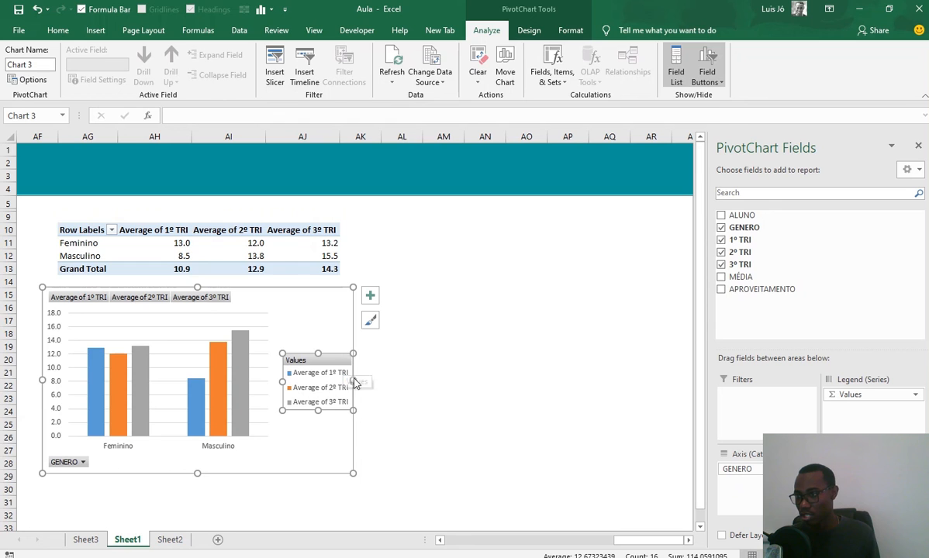
{"action": "left_click_drag", "start_coordinate": [339, 387], "coordinate": [532, 376]}
{"action": "right_click", "coordinate": [169, 293]}
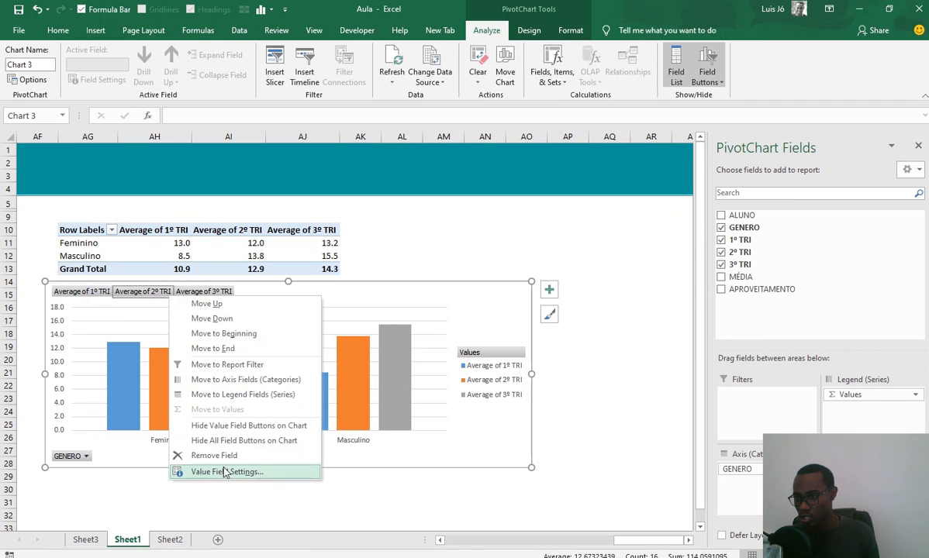
{"action": "left_click", "coordinate": [217, 440]}
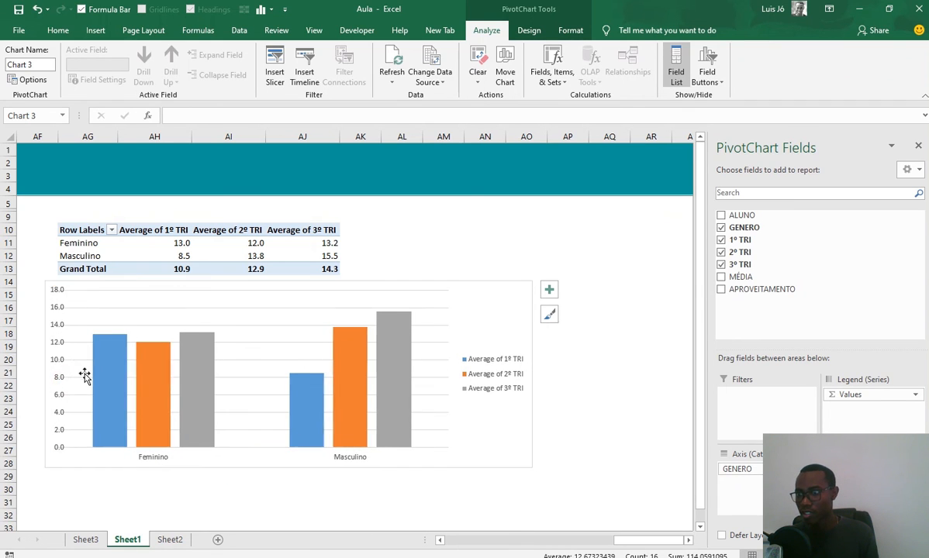
Remove the vertical value axis and the horizontal gridlines from the PivotChart
{"action": "key", "text": "Delete"}
{"action": "left_click", "coordinate": [199, 309]}
{"action": "key", "text": "Delete"}
Add data labels to the 1º, 2º and 3º TRI average series and shift the PivotChart slightly to the left
{"action": "left_click", "coordinate": [110, 361]}
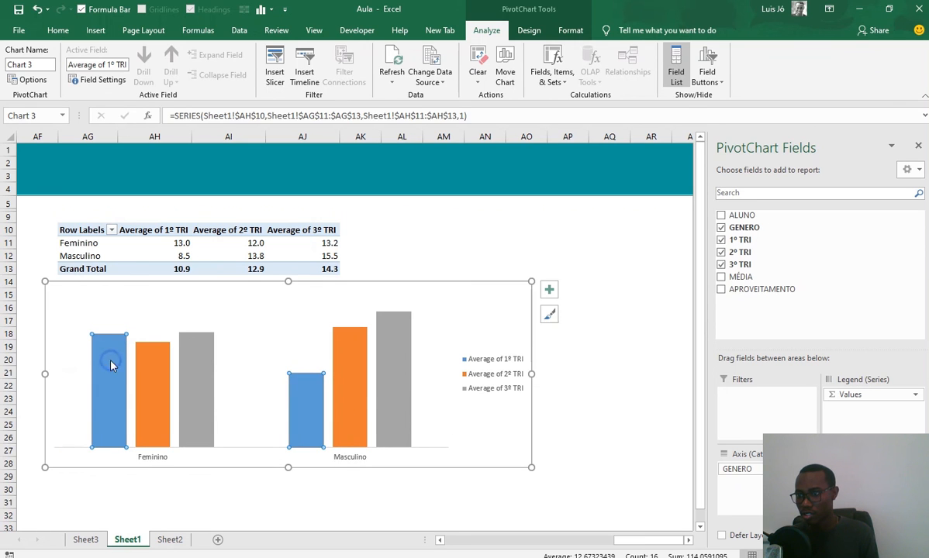
{"action": "right_click", "coordinate": [99, 388]}
{"action": "left_click", "coordinate": [143, 370]}
{"action": "left_click", "coordinate": [144, 374]}
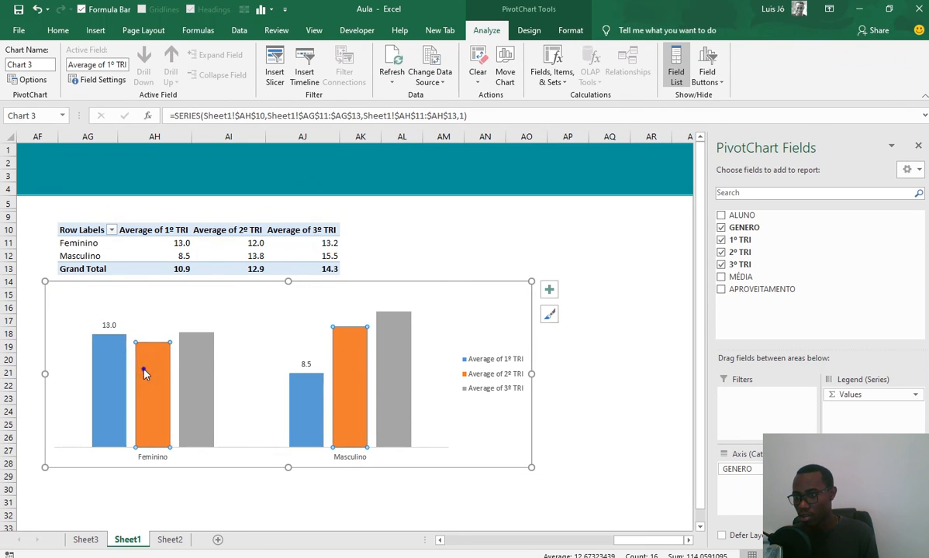
{"action": "right_click", "coordinate": [143, 374]}
{"action": "left_click", "coordinate": [173, 491]}
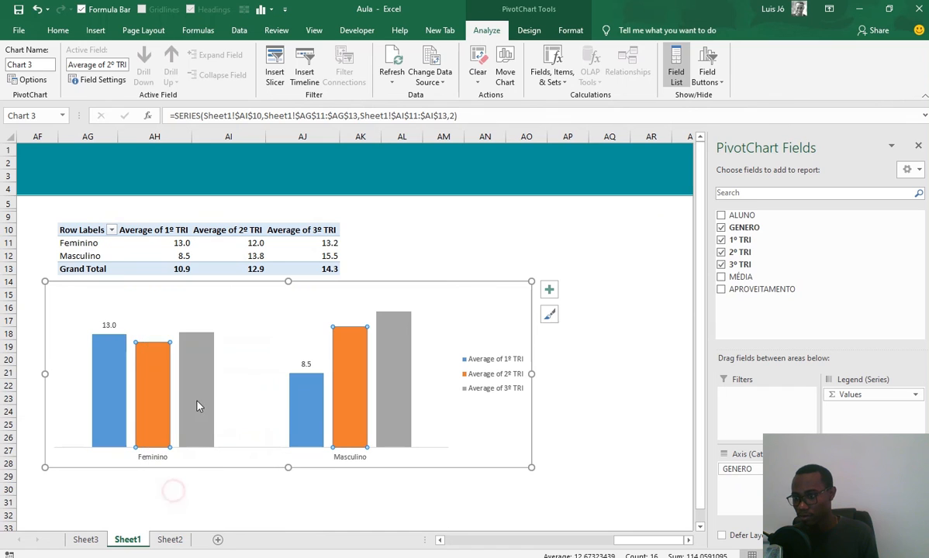
{"action": "right_click", "coordinate": [190, 372]}
{"action": "left_click", "coordinate": [237, 516]}
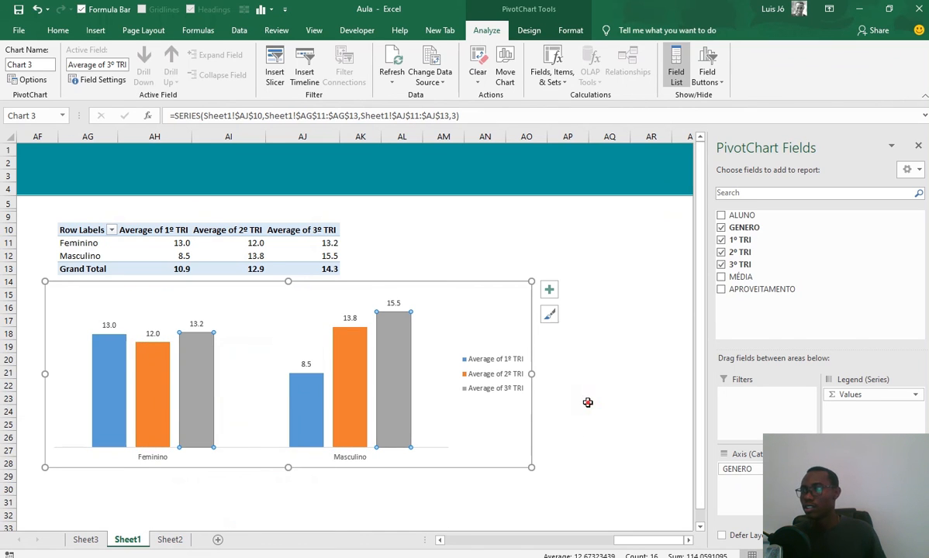
{"action": "left_click", "coordinate": [588, 403]}
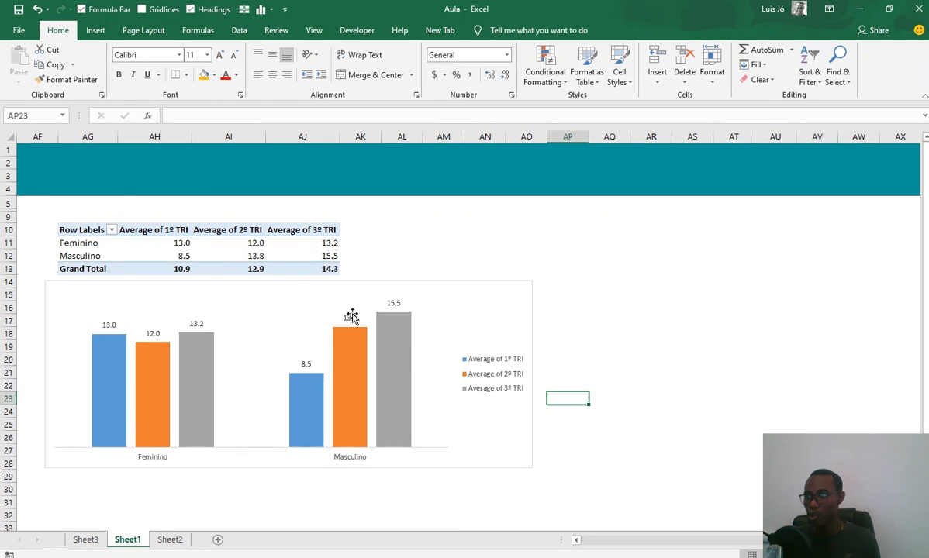
{"action": "left_click_drag", "start_coordinate": [346, 280], "coordinate": [338, 278]}
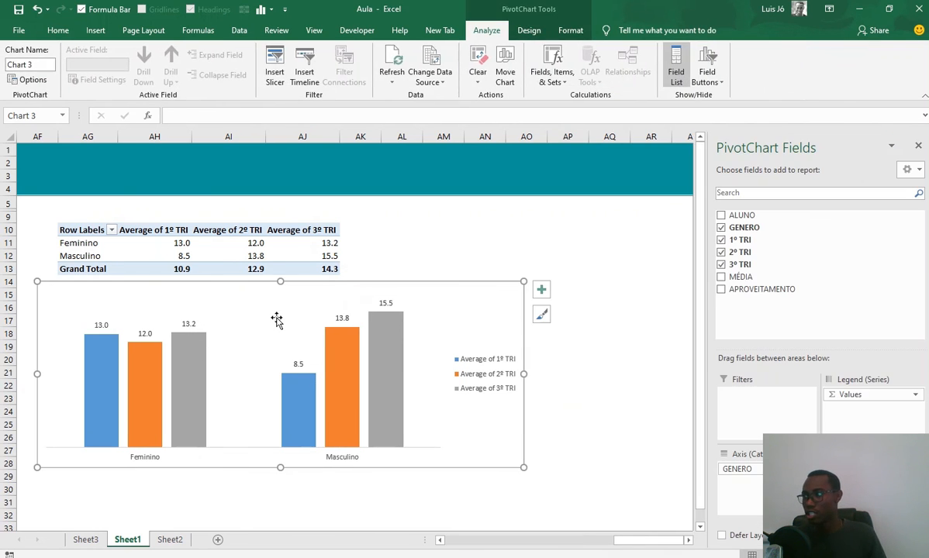